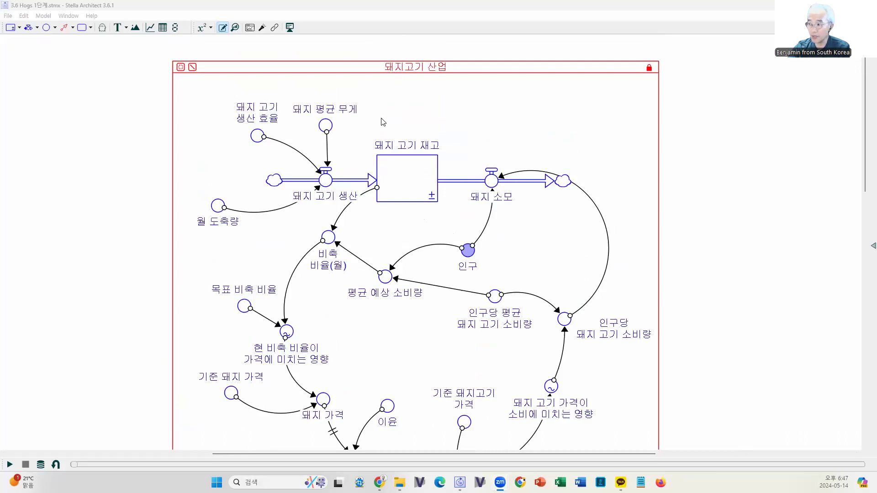
# Bring up the combined sector model 3.6 Hogs 섹터 결합 모델, examine its 돼지 사육 섹터 and 돼지고기 산업 sectors, and minimize it.
pyautogui.scroll(-3, 383, 122)
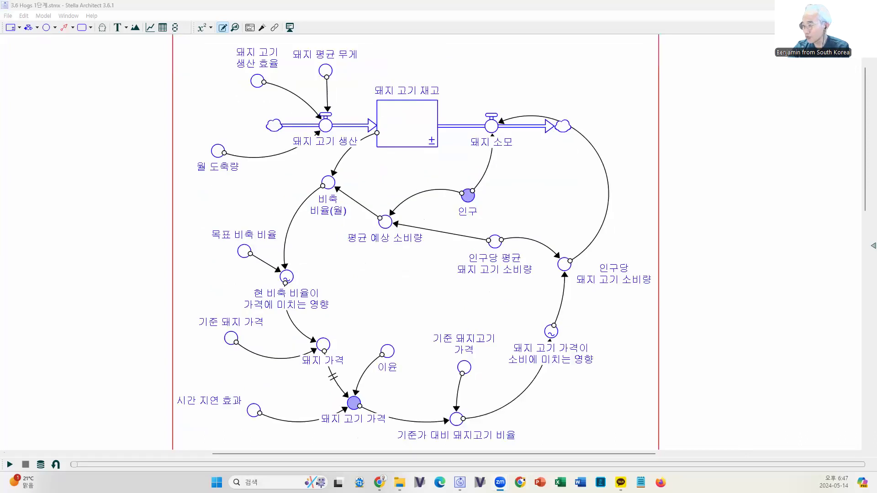
pyautogui.moveTo(460, 483)
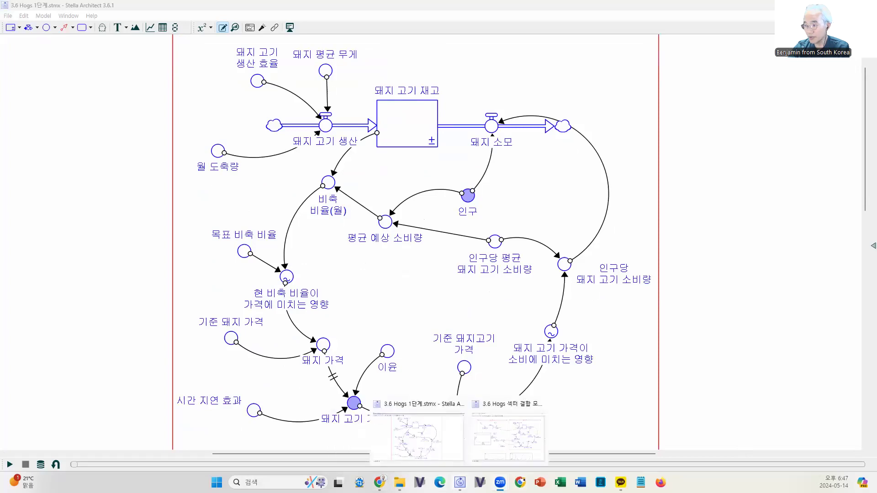
pyautogui.click(505, 454)
pyautogui.click(148, 292)
pyautogui.moveTo(147, 292); pyautogui.dragTo(220, 472)
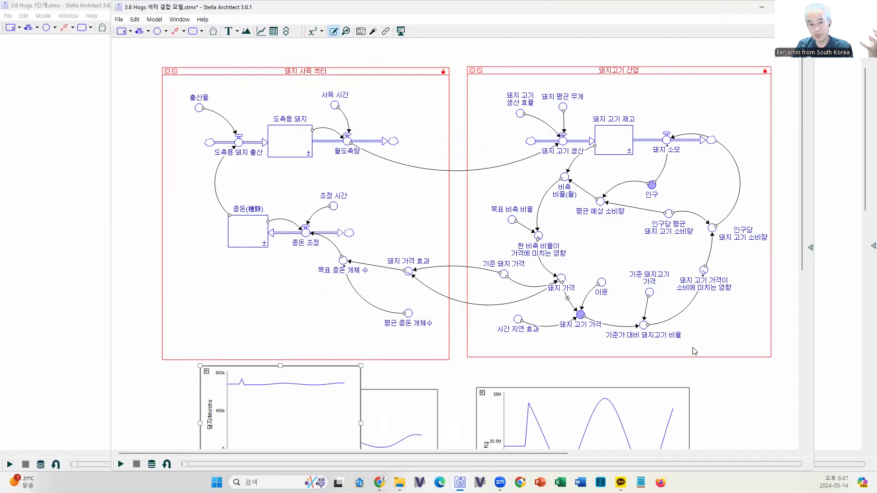
pyautogui.press('ctrl')
pyautogui.press('ctrl')
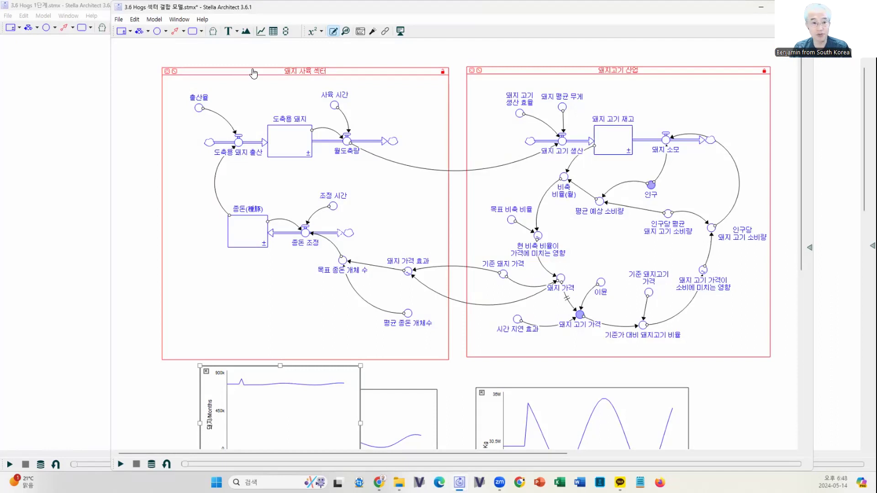
pyautogui.click(760, 10)
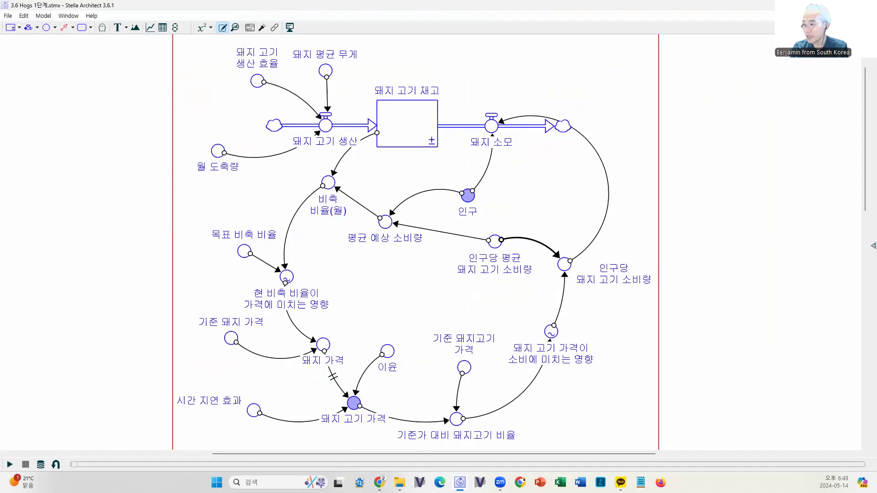
# Switch to Chrome, dismiss the web-publishing dialog on the editable document, and show the published page 돼지 고기 재고 파동 모델링 1단계.
pyautogui.moveTo(380, 482)
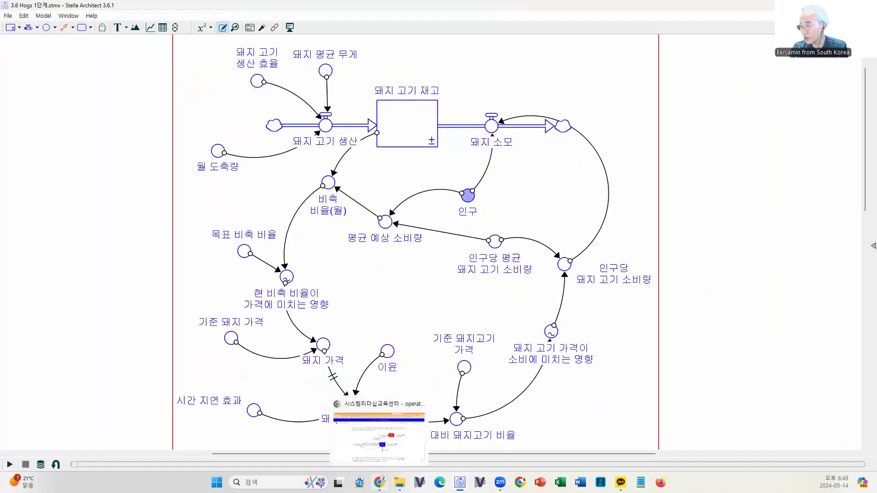
pyautogui.click(387, 453)
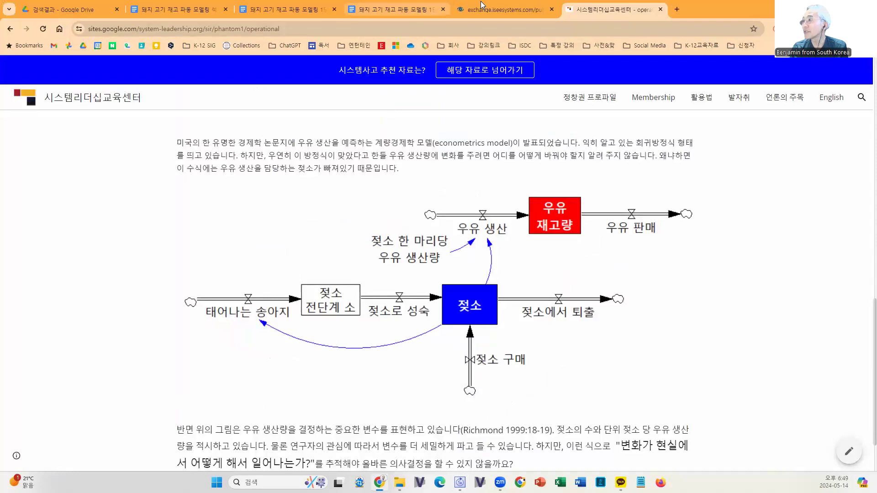
pyautogui.click(400, 13)
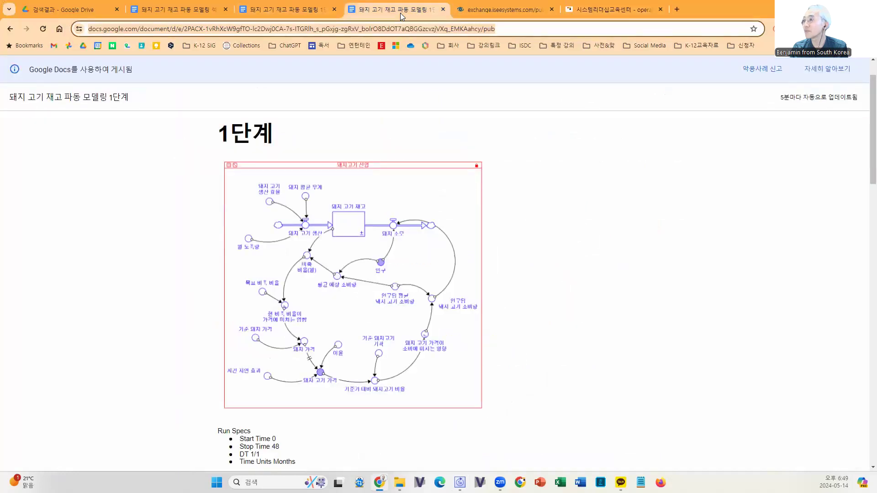
pyautogui.click(304, 13)
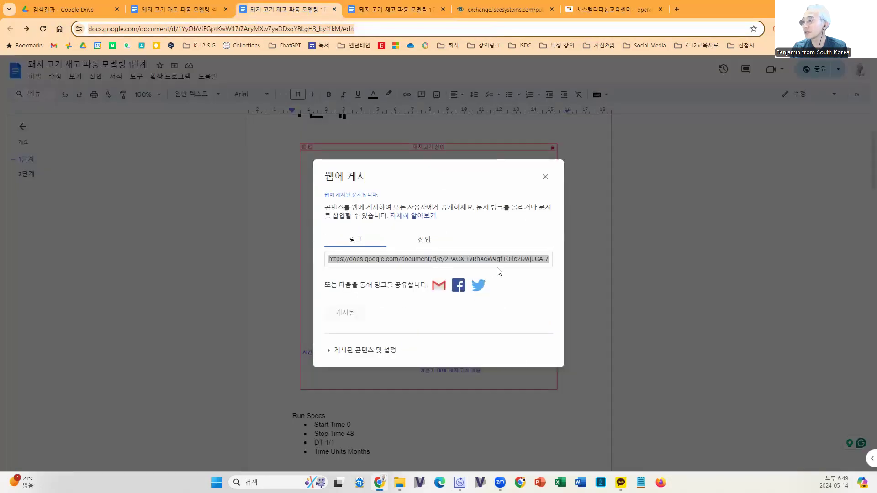
pyautogui.click(547, 177)
pyautogui.click(405, 9)
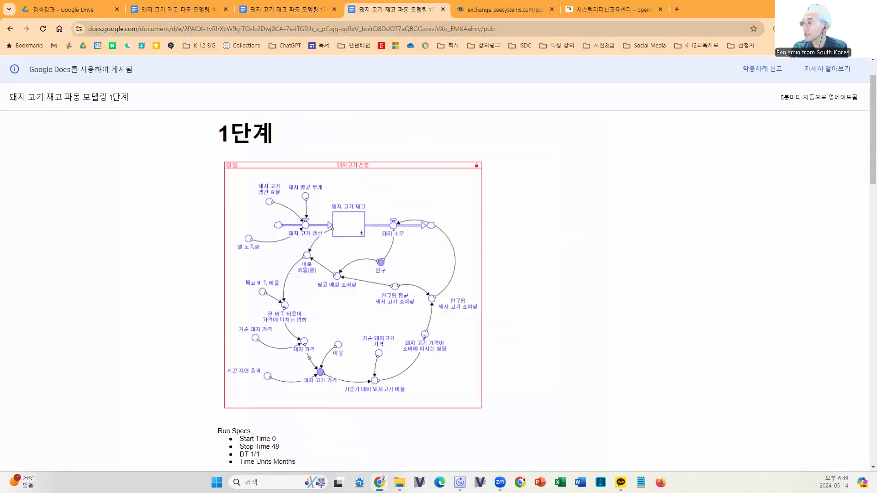
# Show a QR code for the published document, dismiss it, and enlarge the page's model diagram.
pyautogui.click(793, 28)
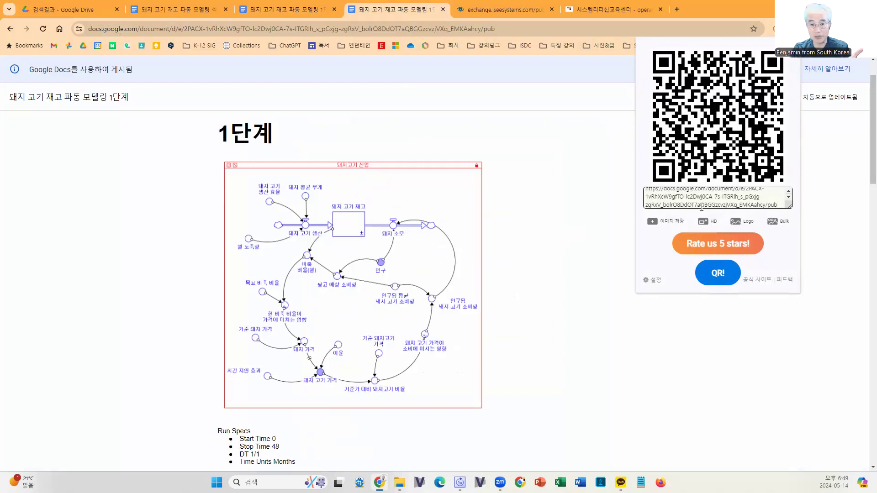
pyautogui.click(549, 215)
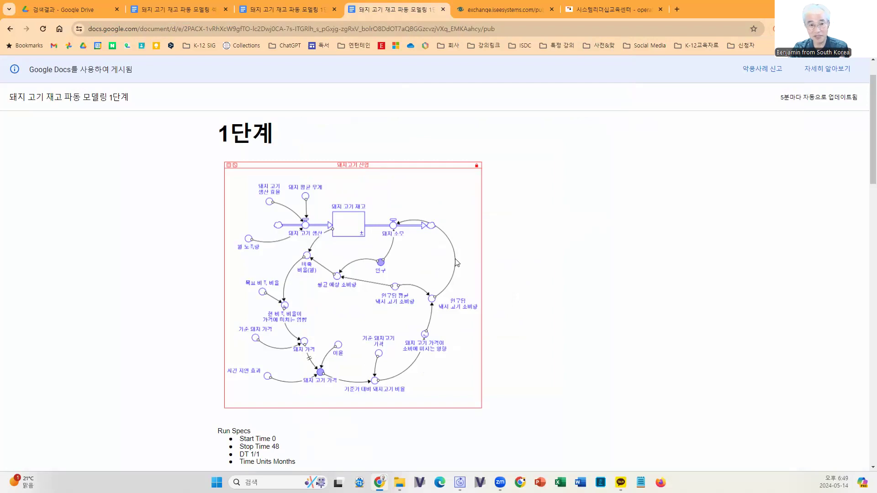
pyautogui.scroll(4, 457, 263)
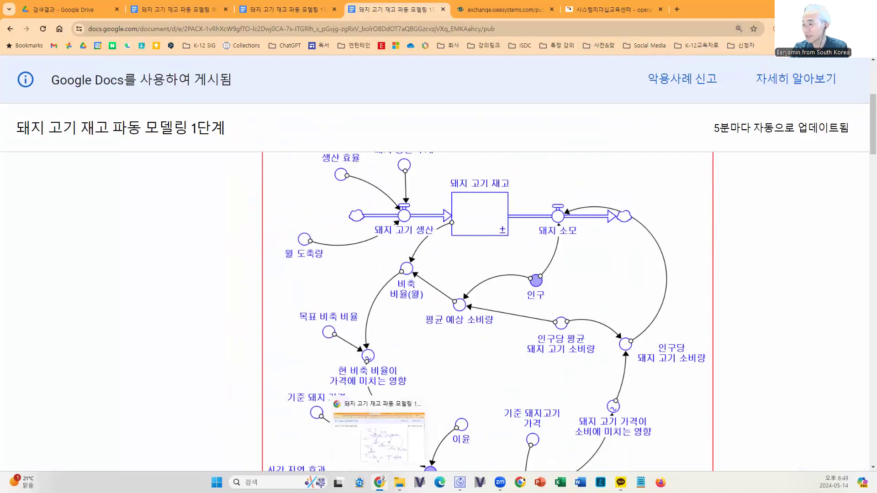
# Switch to the 3.6 Hogs 1단계 model in Stella Architect and inspect the initial-value equation of the 돼지 고기 재고 stock.
pyautogui.moveTo(460, 483)
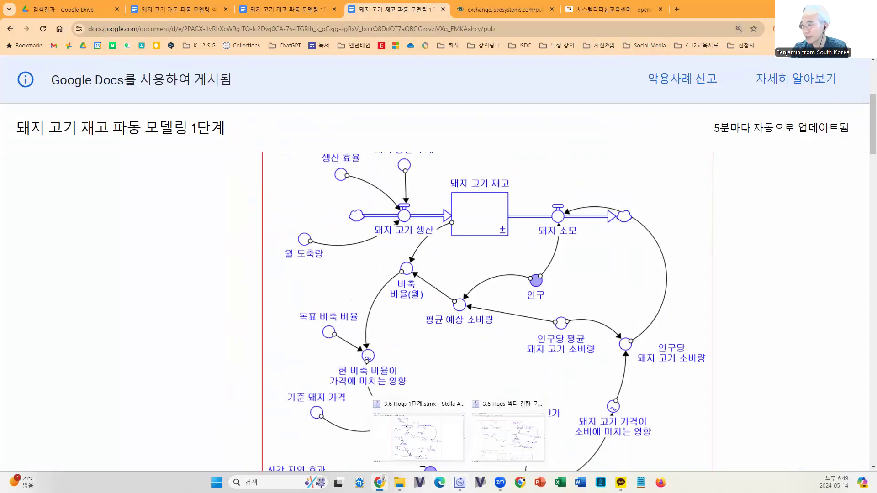
pyautogui.click(438, 450)
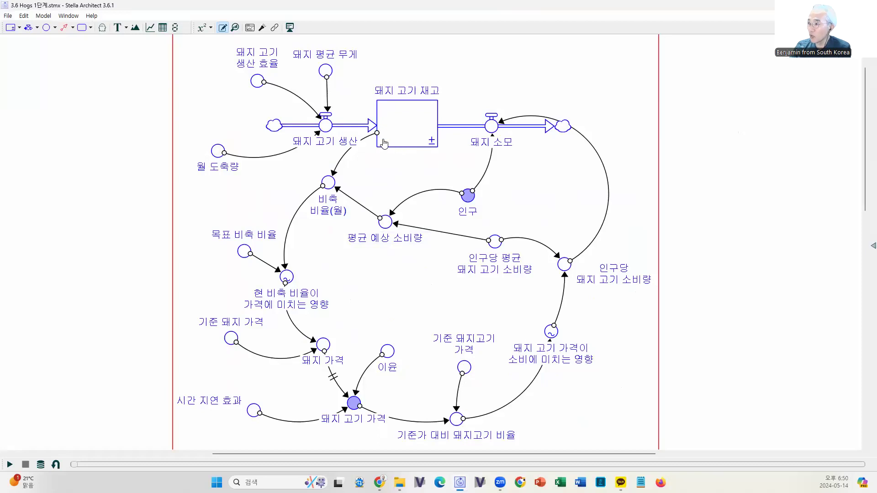
pyautogui.click(413, 150)
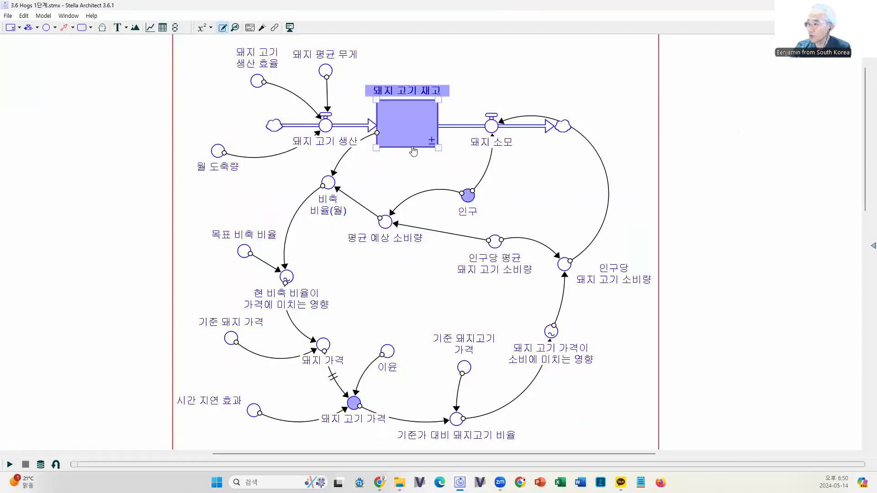
pyautogui.doubleClick(414, 150)
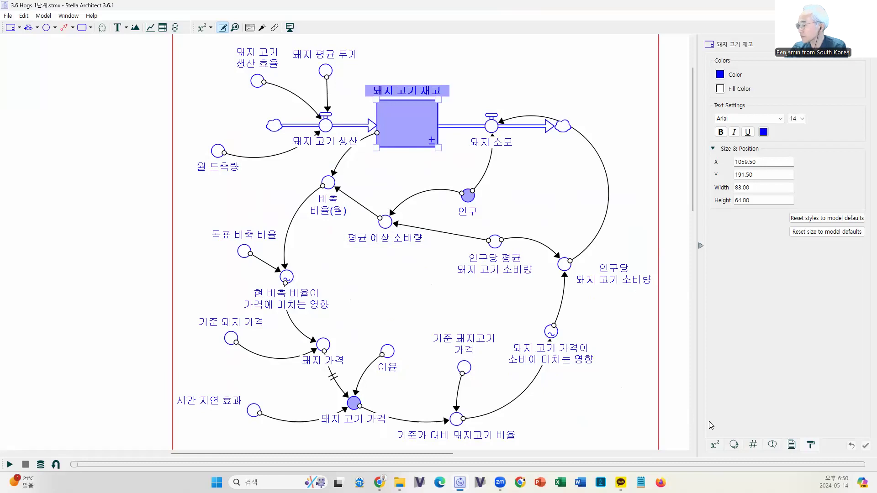
pyautogui.click(715, 446)
pyautogui.moveTo(743, 206); pyautogui.dragTo(719, 207)
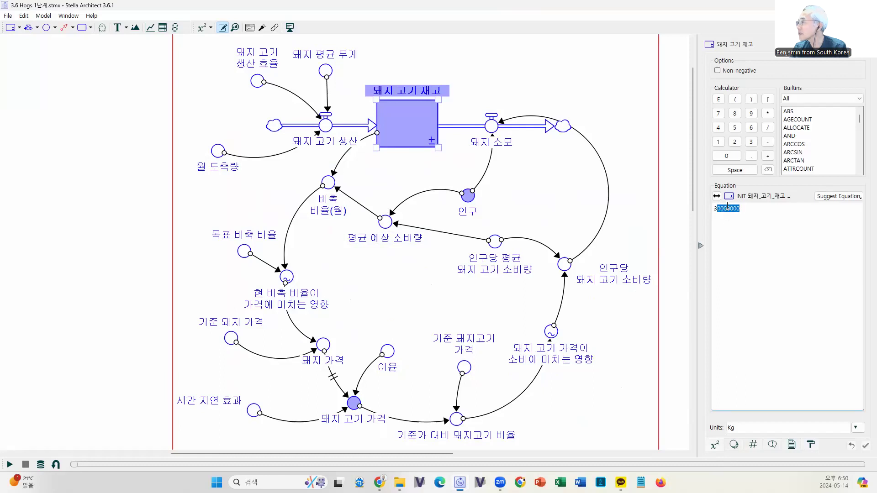
pyautogui.click(741, 240)
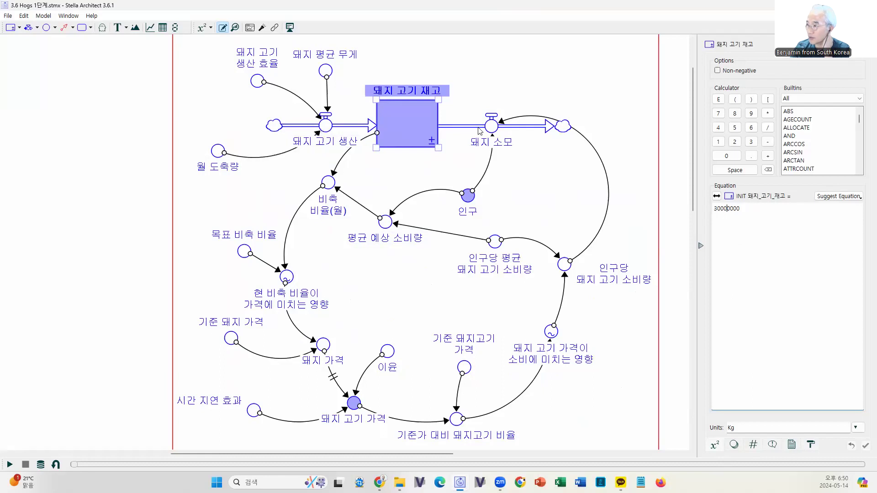
# Inspect the 돼지 고기 생산 flow equation and its three inputs 돼지 평균 무게, 돼지 고기 생산 효율 and 월 도축량.
pyautogui.click(326, 126)
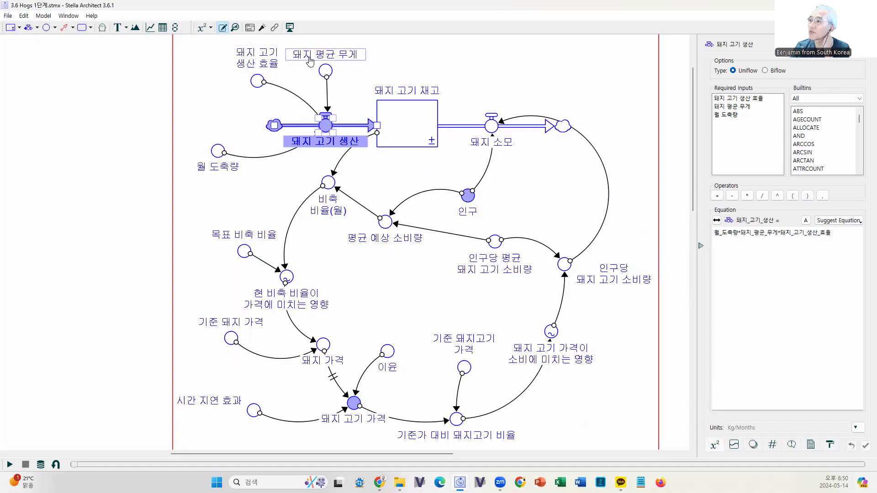
pyautogui.click(327, 70)
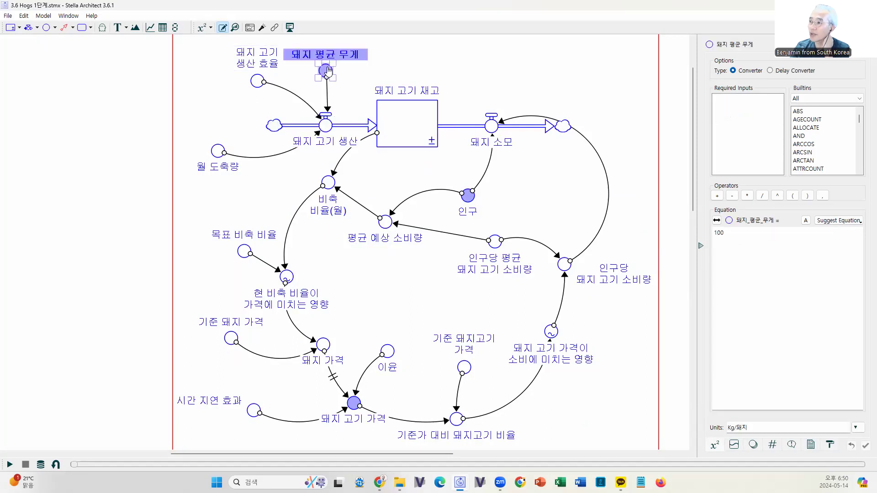
pyautogui.click(258, 82)
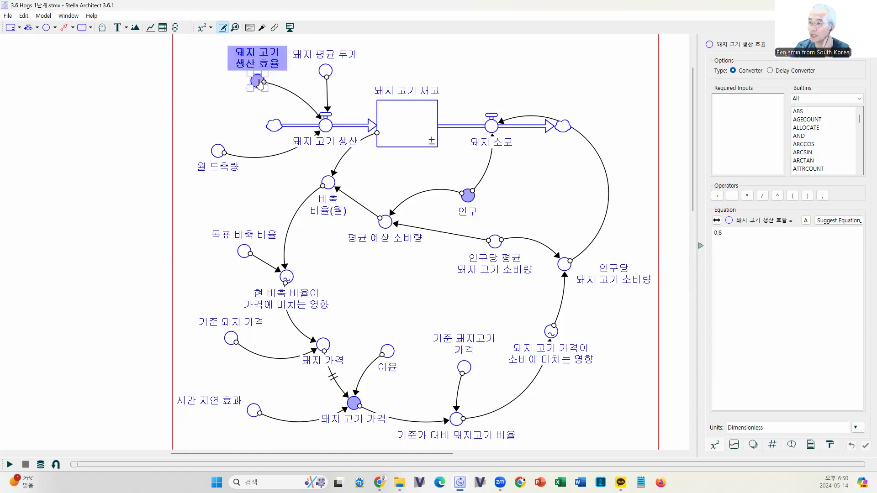
pyautogui.click(218, 153)
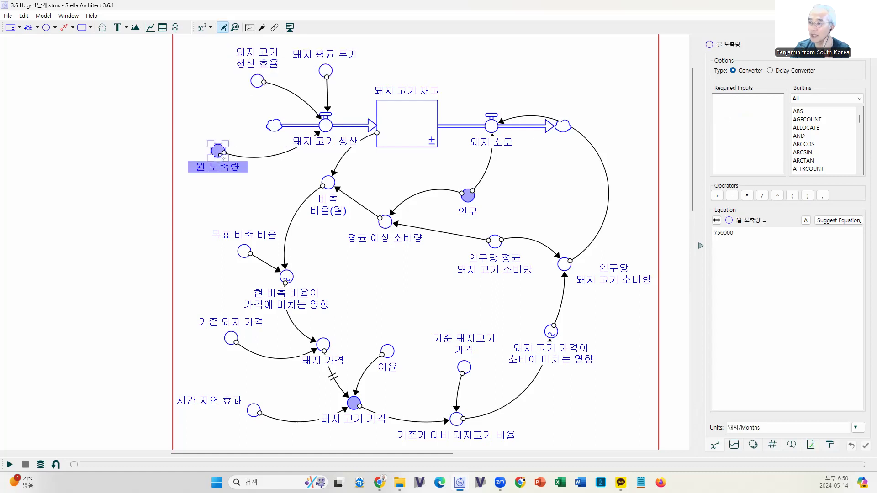
pyautogui.click(324, 128)
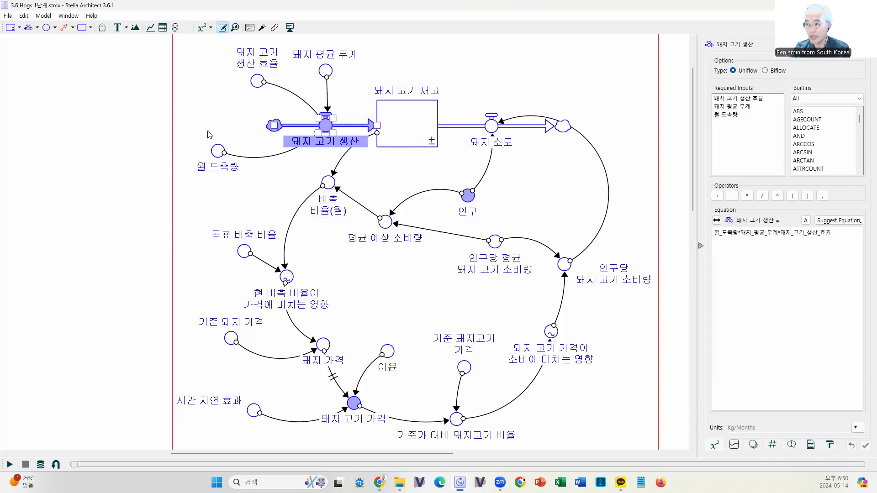
# Review the values and units of 돼지 평균 무게, 돼지 고기 재고 and 월 도축량, finishing with the 돼지 고기 생산 효율 value.
pyautogui.click(325, 70)
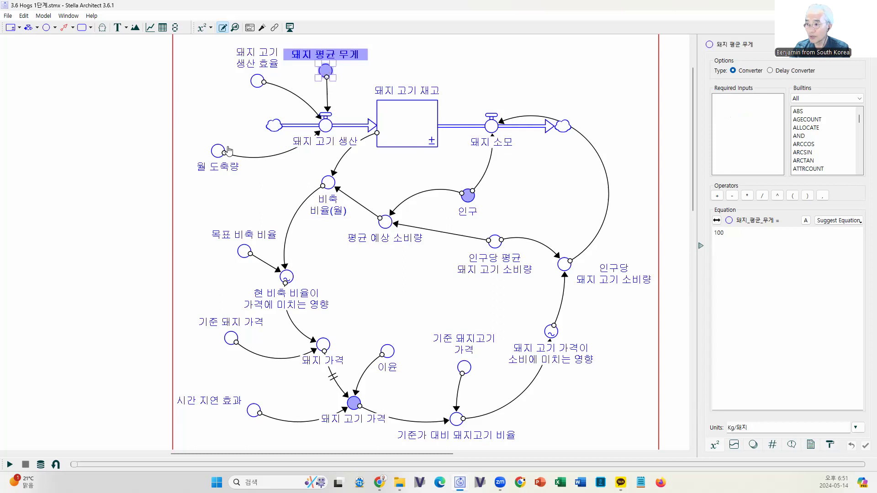
pyautogui.moveTo(220, 154)
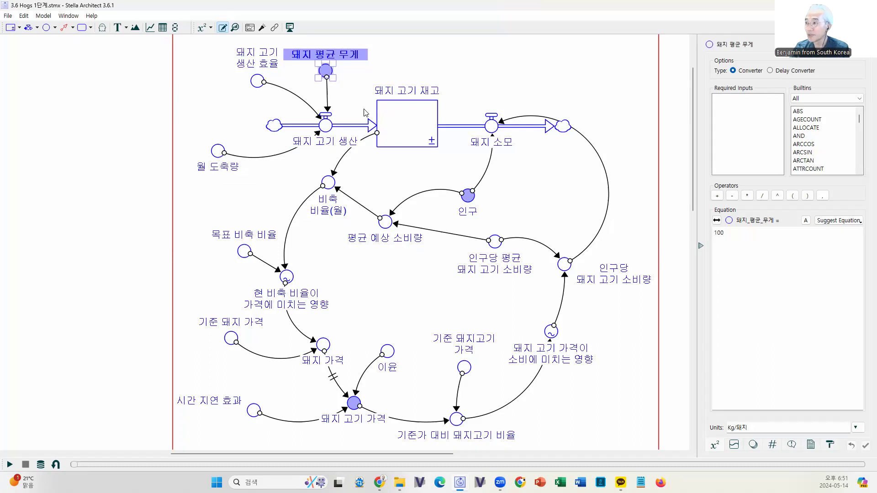
pyautogui.click(402, 149)
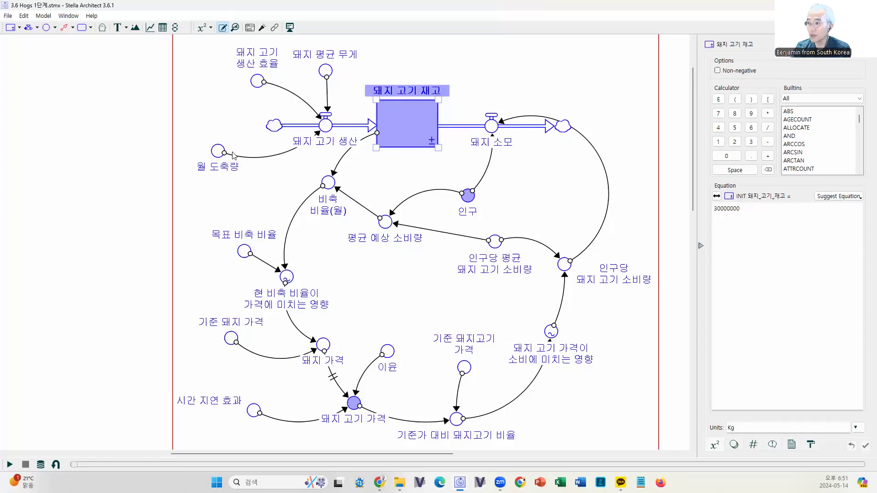
pyautogui.click(217, 152)
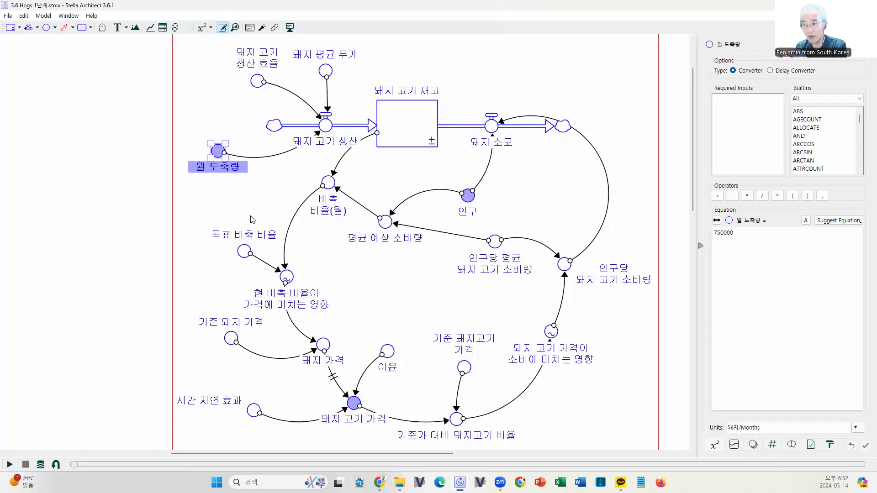
pyautogui.click(324, 72)
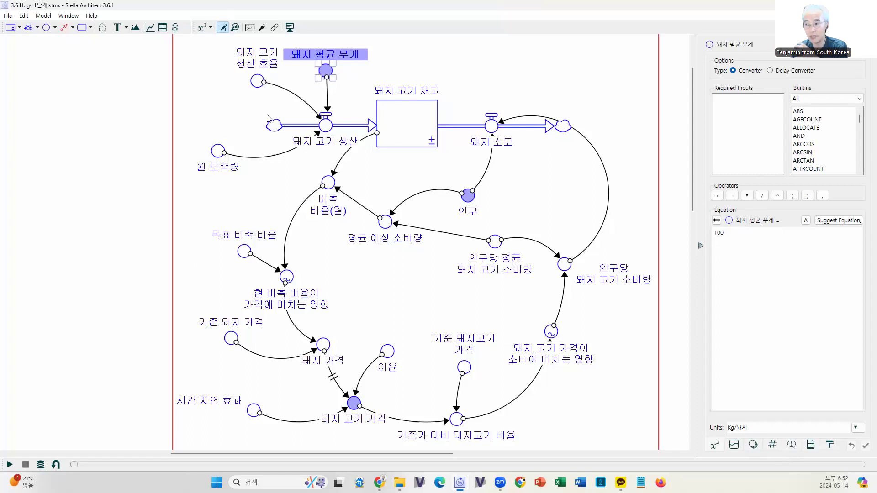
pyautogui.click(258, 81)
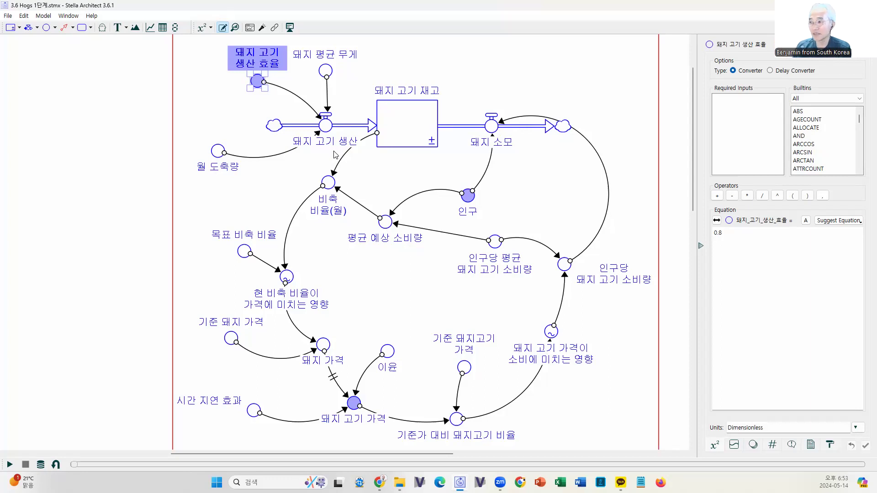
pyautogui.click(731, 233)
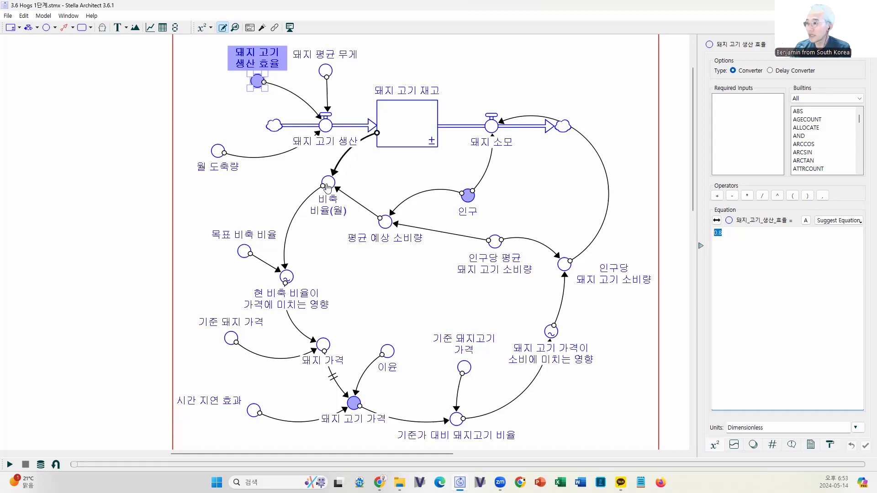
# Recheck the 돼지 고기 재고 stock's initial value and unit.
pyautogui.click(410, 140)
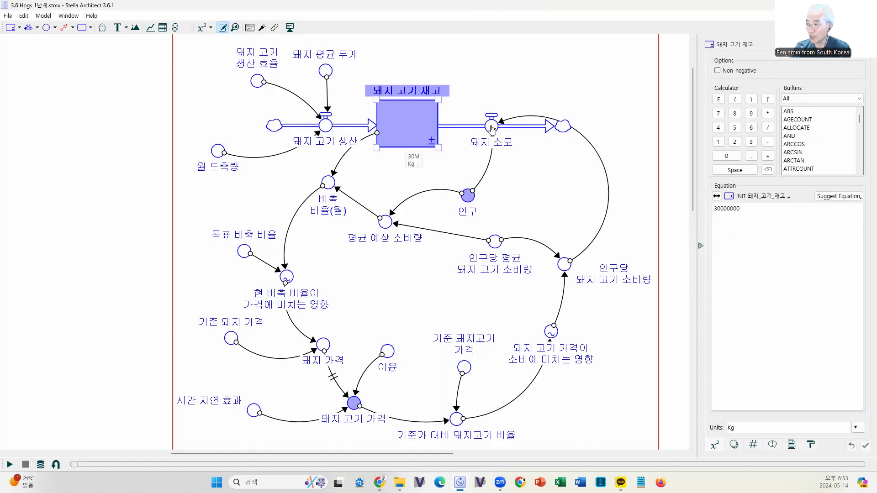
pyautogui.click(412, 145)
pyautogui.click(411, 145)
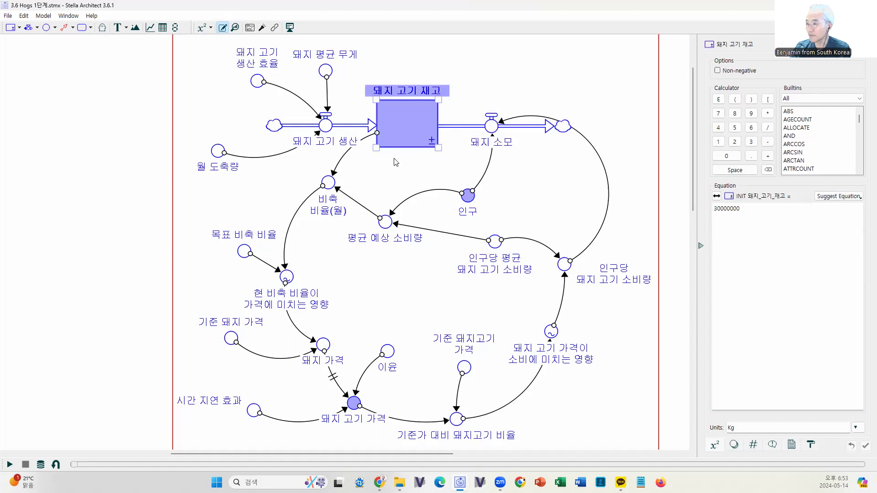
# Inspect the equation of the 비축 비율(월) converter and highlight its 평균_예상_소비량 divisor.
pyautogui.click(326, 186)
pyautogui.moveTo(327, 186)
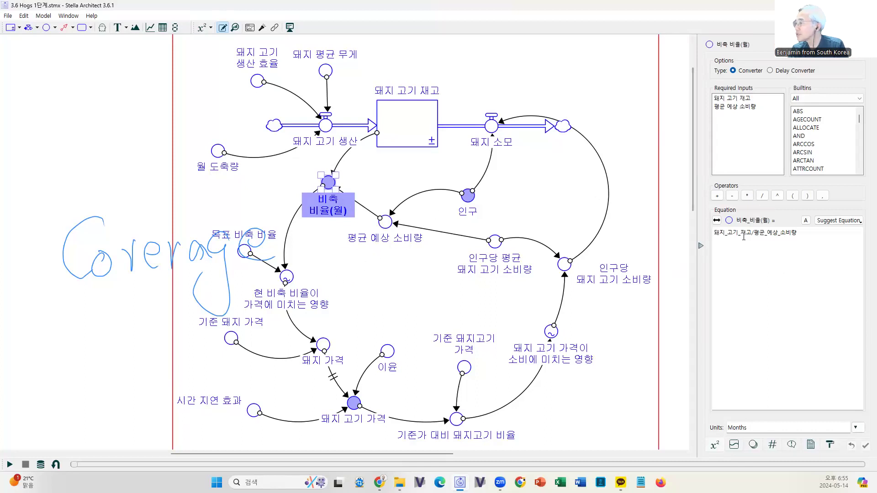
pyautogui.moveTo(752, 233); pyautogui.dragTo(811, 233)
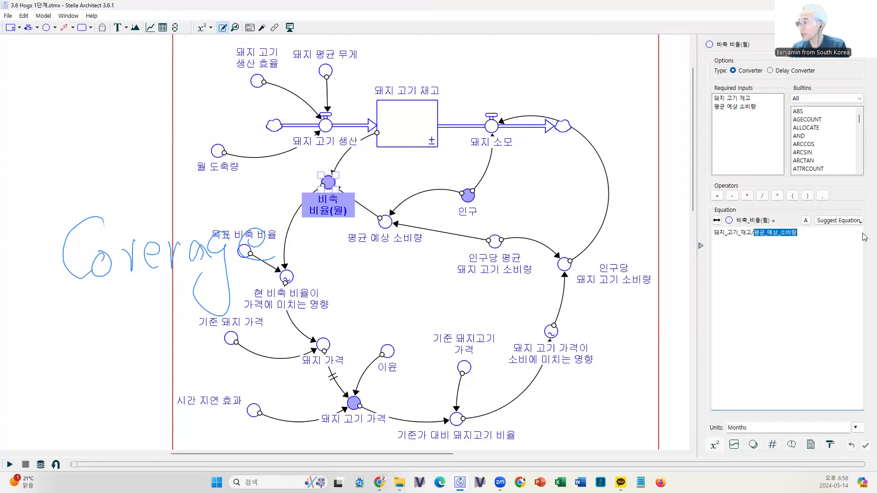
# Inspect the equation and unit of 평균 예상 소비량 and its 인구 input, then recheck the 비축 비율(월) equation and close its properties.
pyautogui.click(771, 250)
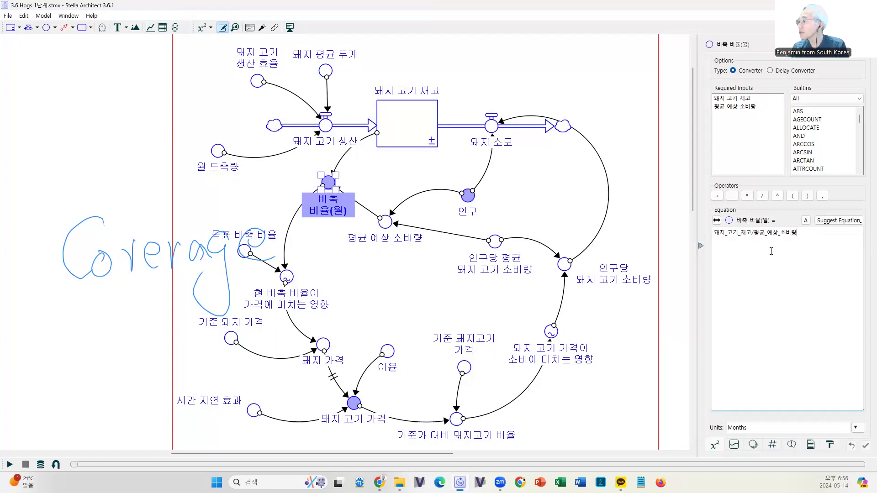
pyautogui.click(386, 227)
pyautogui.click(773, 275)
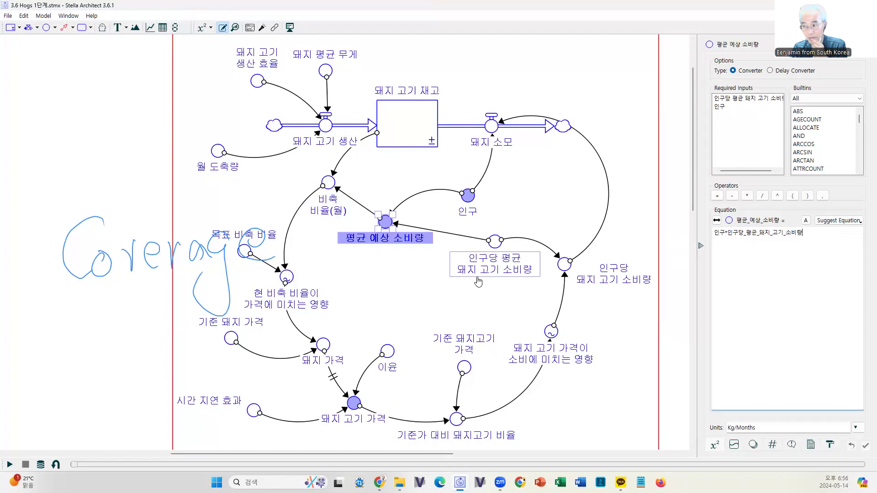
pyautogui.click(467, 197)
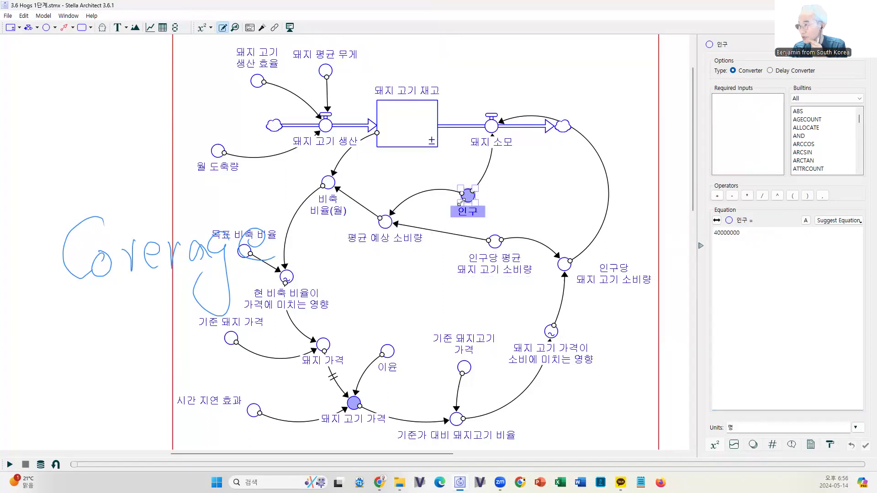
pyautogui.click(386, 224)
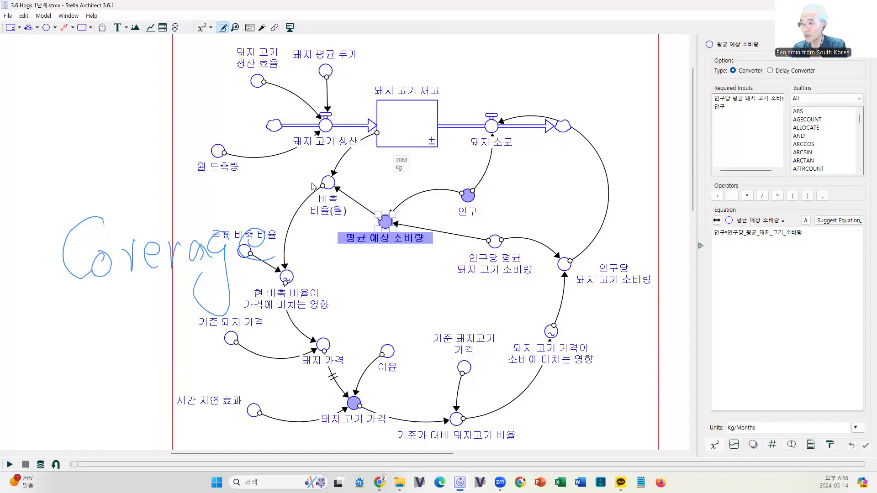
pyautogui.click(329, 188)
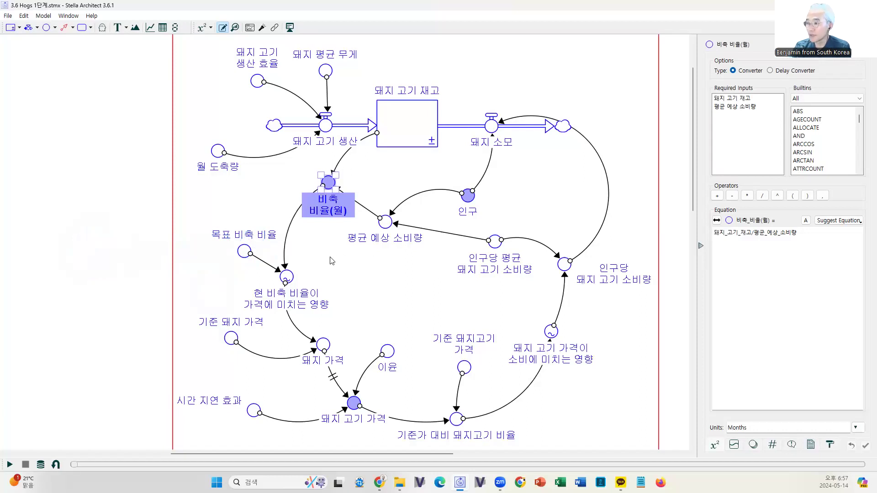
pyautogui.click(315, 192)
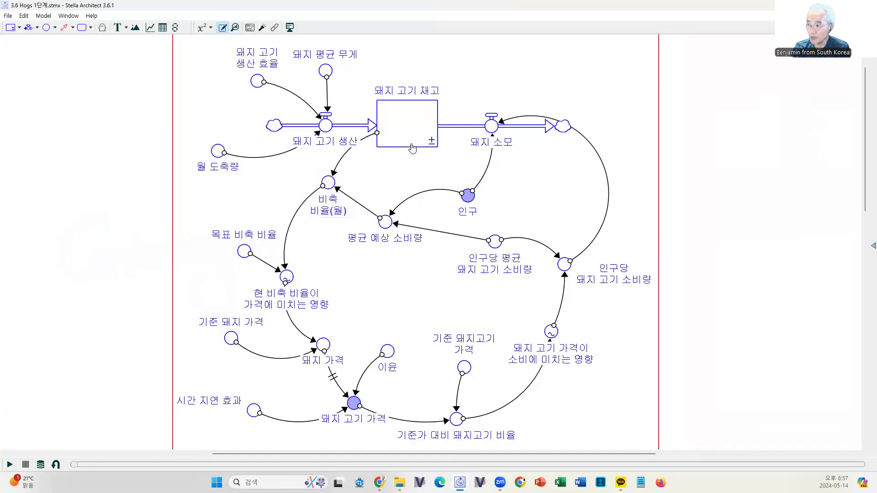
# Check the 돼지 고기 재고 value, then trace 평균 예상 소비량 through 인구 and 인구당 평균 돼지 고기 소비량 to read its value.
pyautogui.moveTo(413, 147)
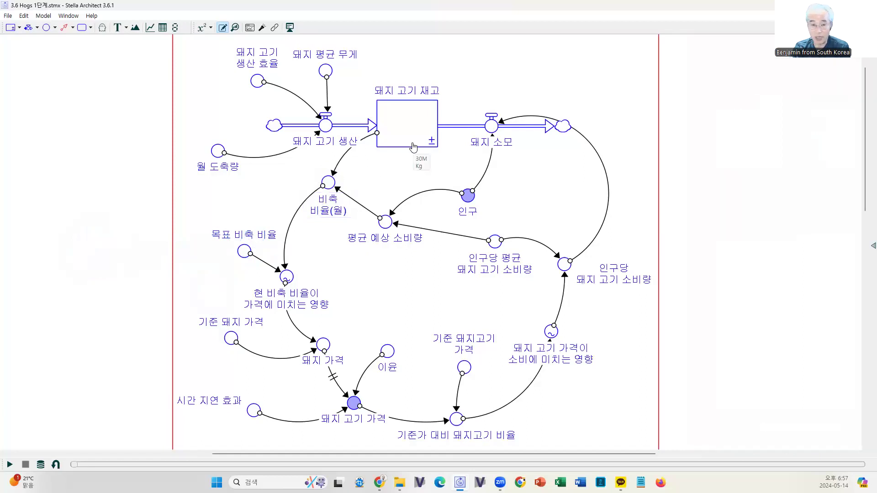
pyautogui.click(385, 229)
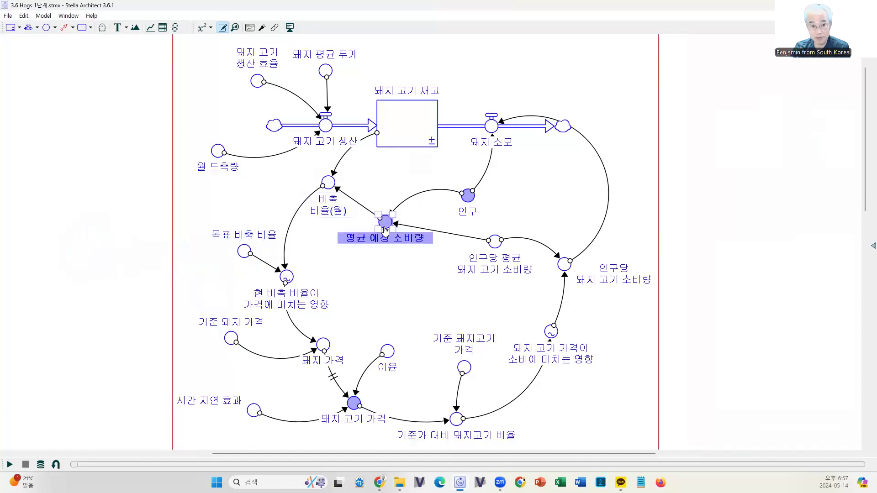
pyautogui.click(471, 204)
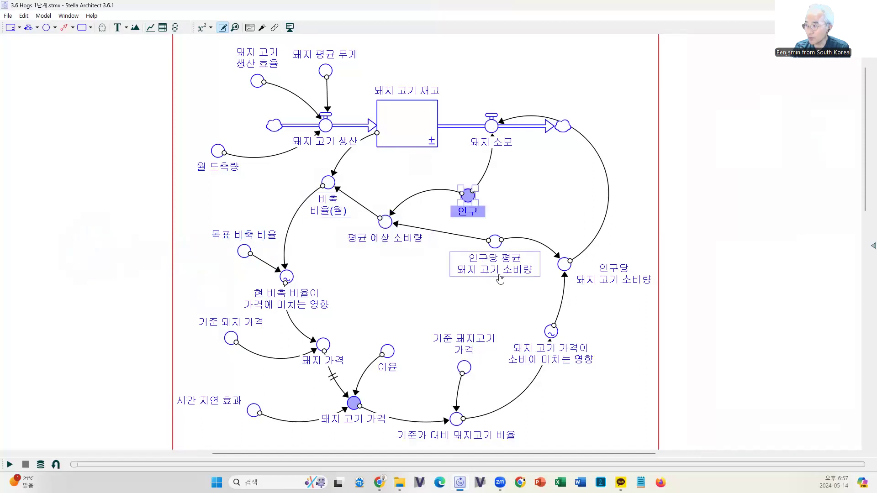
pyautogui.click(492, 244)
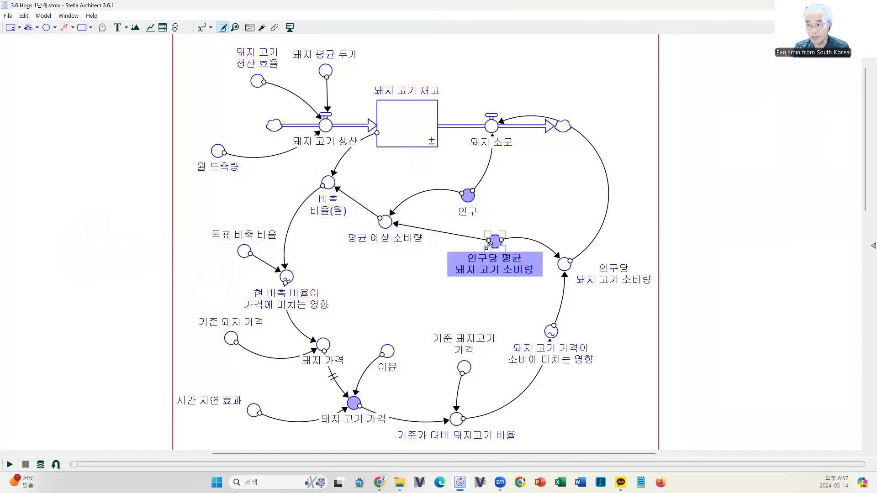
pyautogui.click(387, 223)
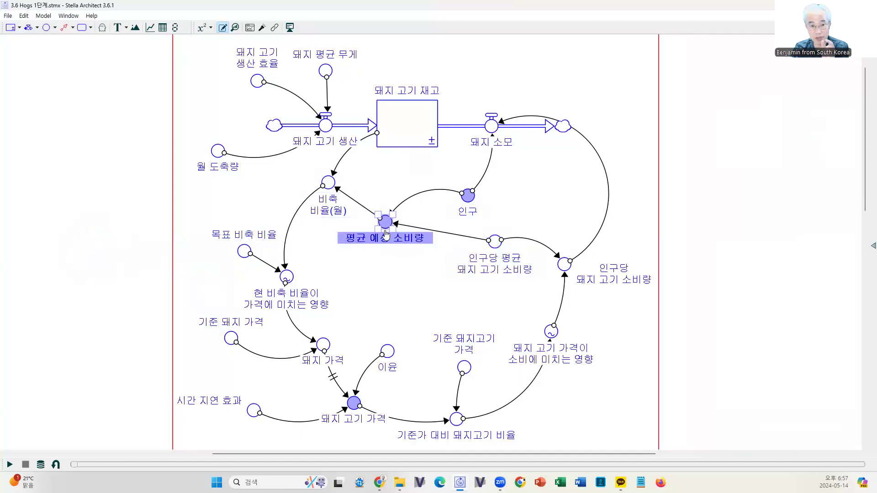
pyautogui.moveTo(387, 232)
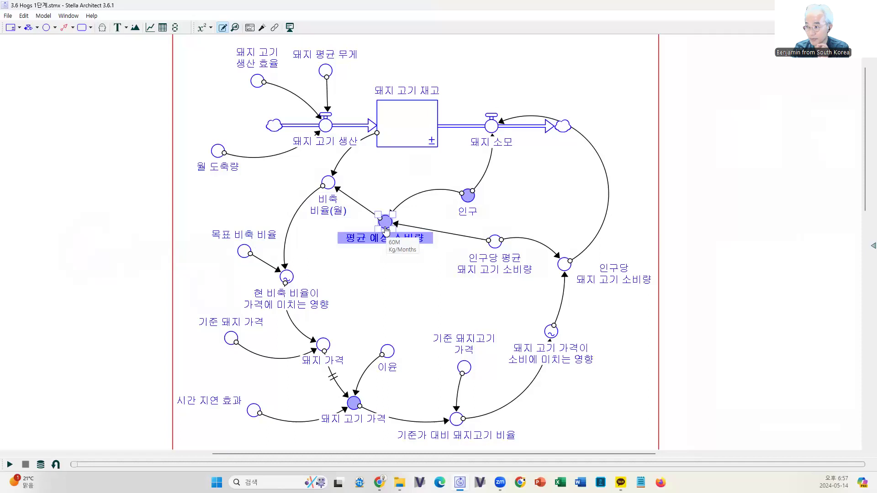
# Trace 비축 비율(월) back to its two inputs, 돼지 고기 재고 and 평균 예상 소비량, on the diagram.
pyautogui.click(326, 197)
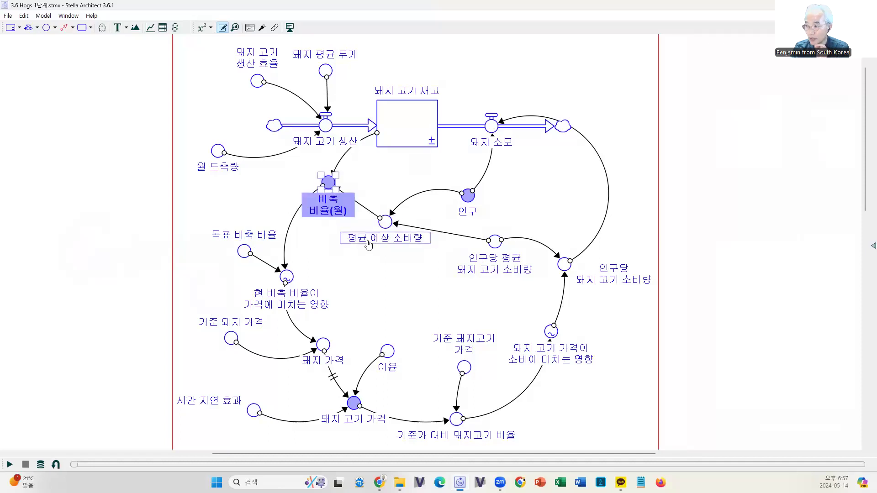
pyautogui.click(395, 146)
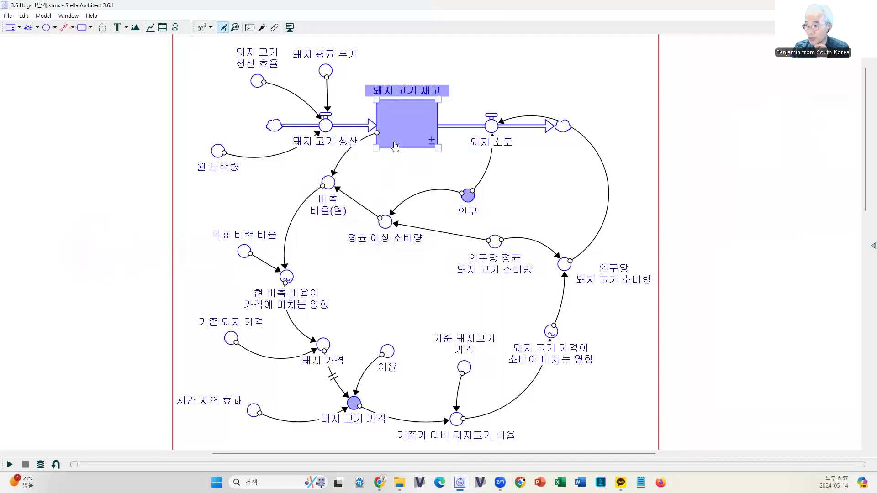
pyautogui.click(385, 230)
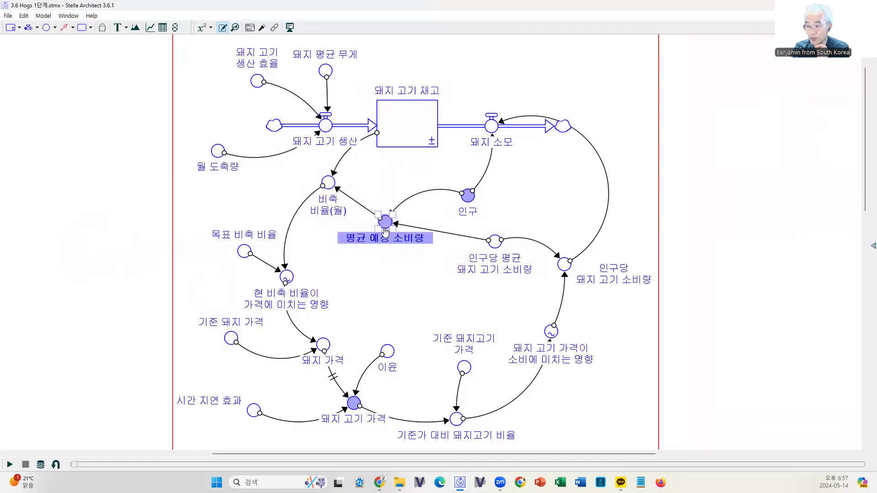
pyautogui.click(404, 147)
pyautogui.click(329, 192)
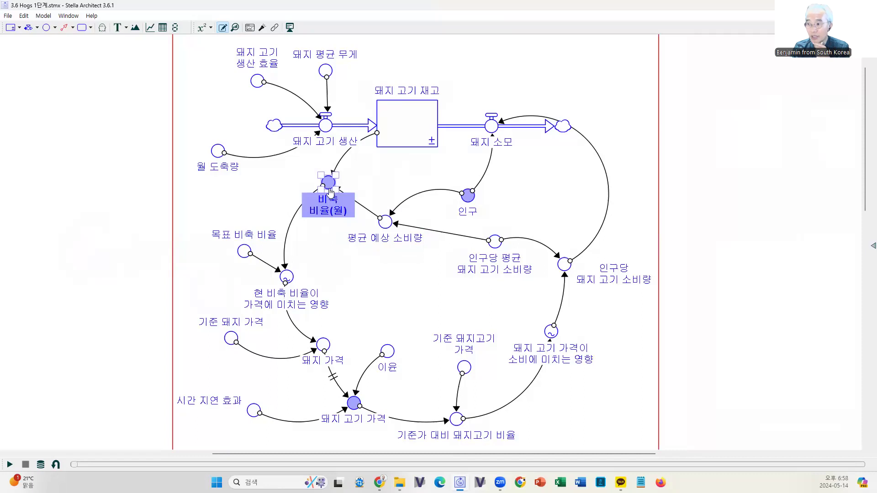
# Review the 목표 비축 비율 value and unit, then the graphical function and equation of 현 비축 비율이 가격에 미치는 영향.
pyautogui.click(245, 257)
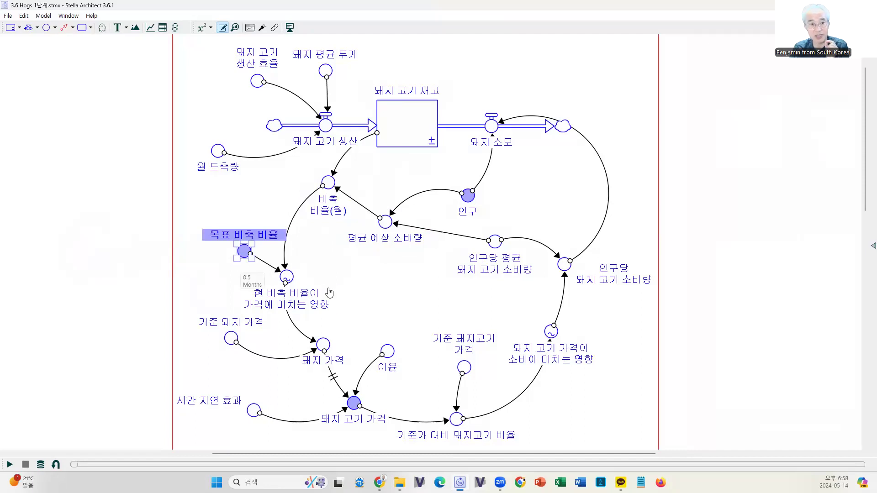
pyautogui.doubleClick(244, 254)
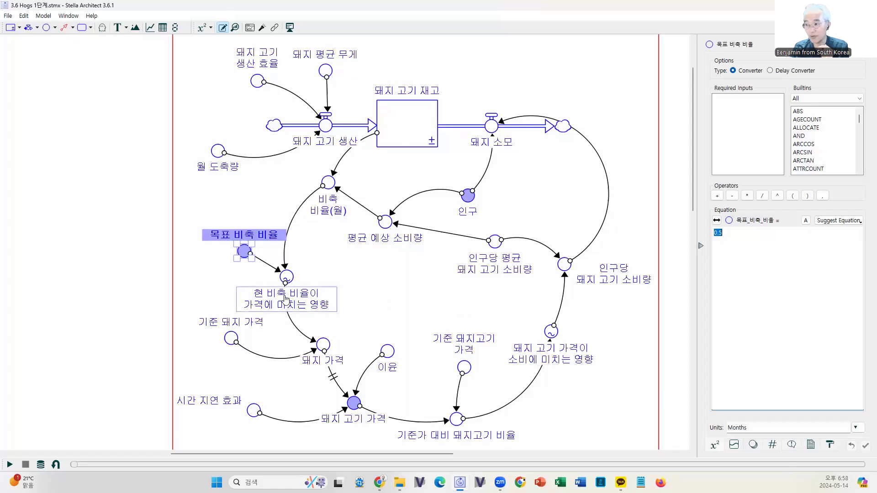
pyautogui.click(292, 283)
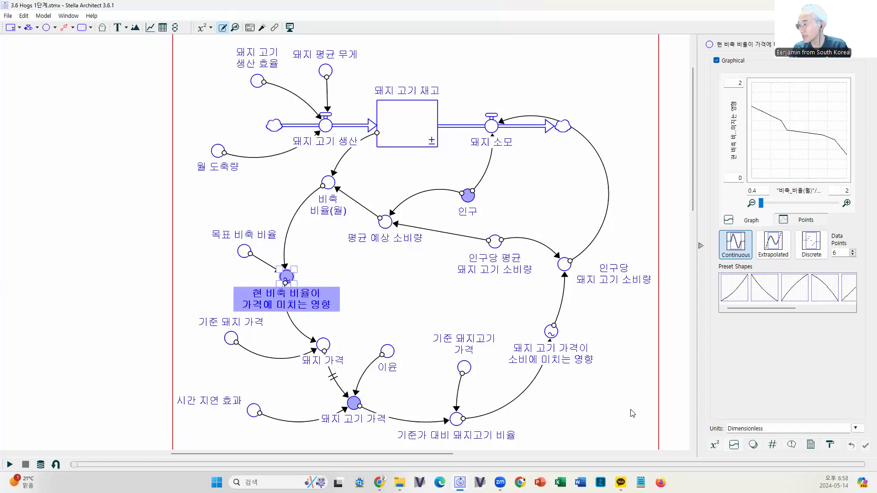
pyautogui.click(715, 446)
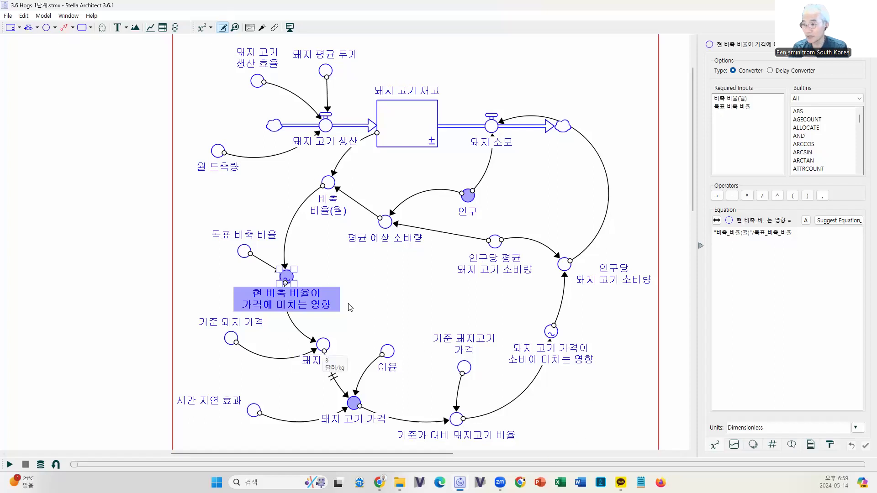
# Inspect the 돼지 가격 equation and the 돼지 고기 재고 value, then recheck the 현 비축 비율이 가격에 미치는 영향 equation.
pyautogui.click(324, 347)
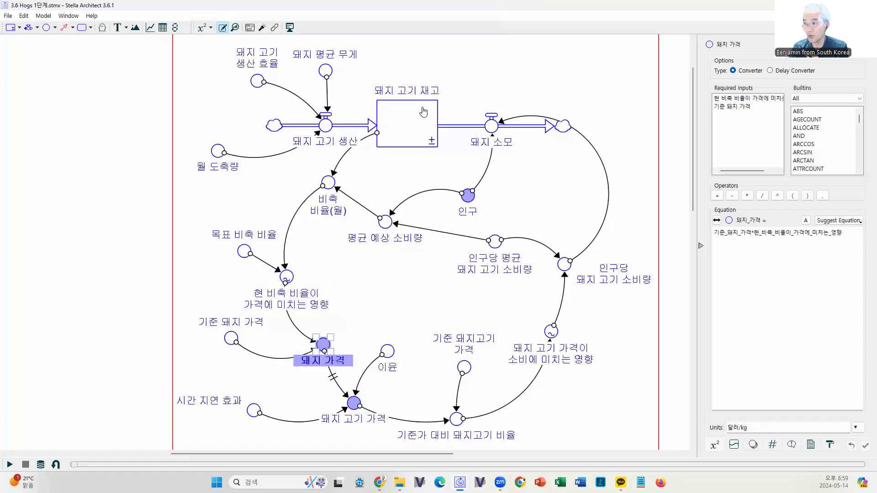
pyautogui.moveTo(424, 112)
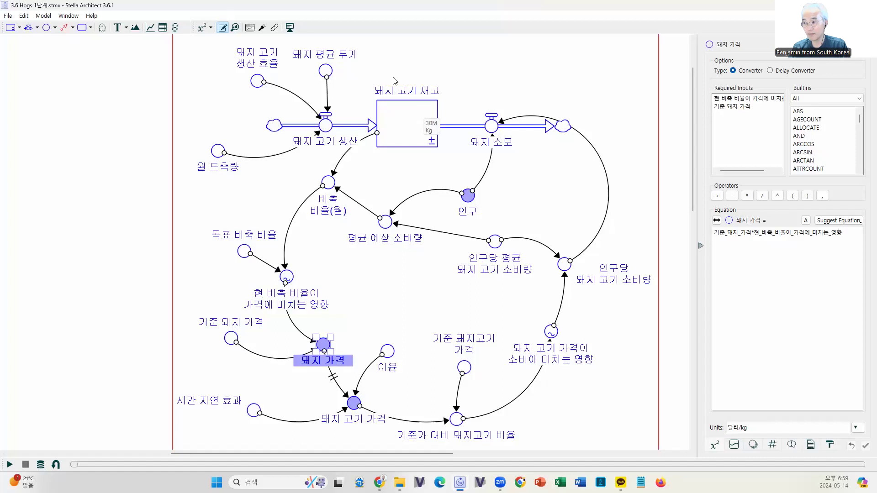
pyautogui.click(285, 279)
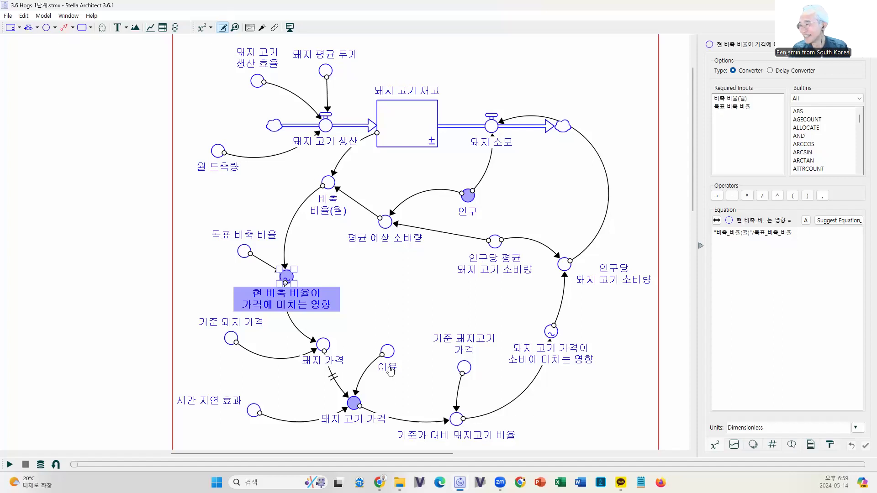
# Examine the 돼지 가격 equation, highlighting its 기준_돼지_가격 factor and its 현_비축_비율이_가격에_미치는_영향 factor in turn.
pyautogui.click(324, 348)
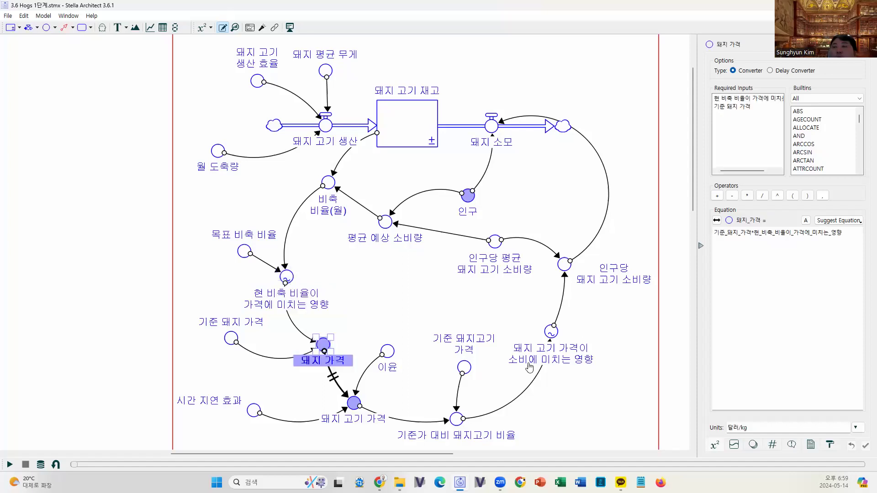
pyautogui.click(734, 445)
pyautogui.click(715, 445)
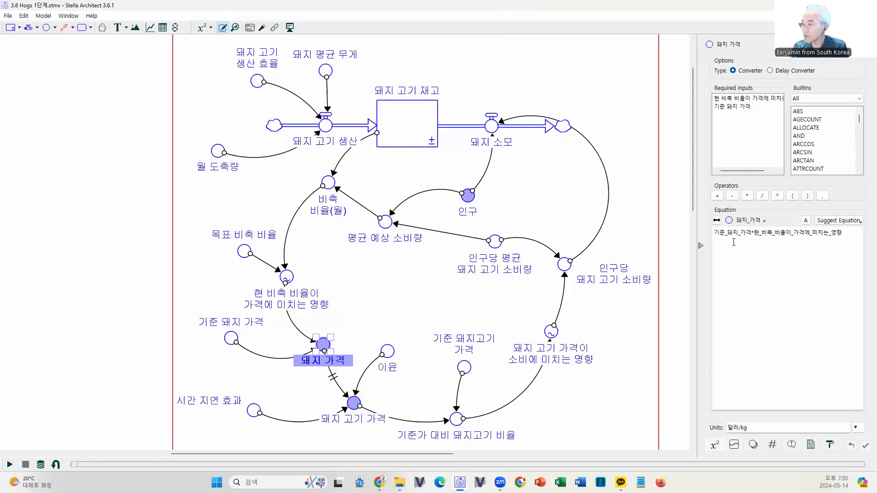
pyautogui.moveTo(714, 232); pyautogui.dragTo(753, 232)
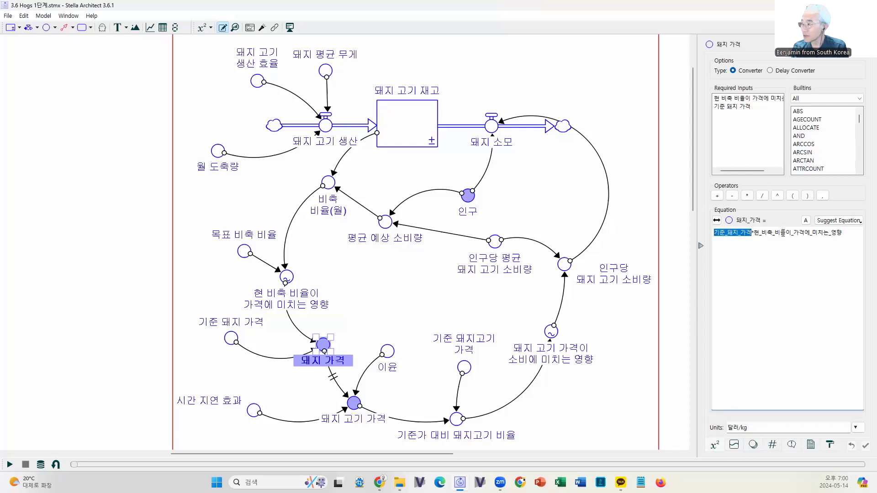
pyautogui.click(756, 234)
pyautogui.moveTo(755, 233); pyautogui.dragTo(846, 231)
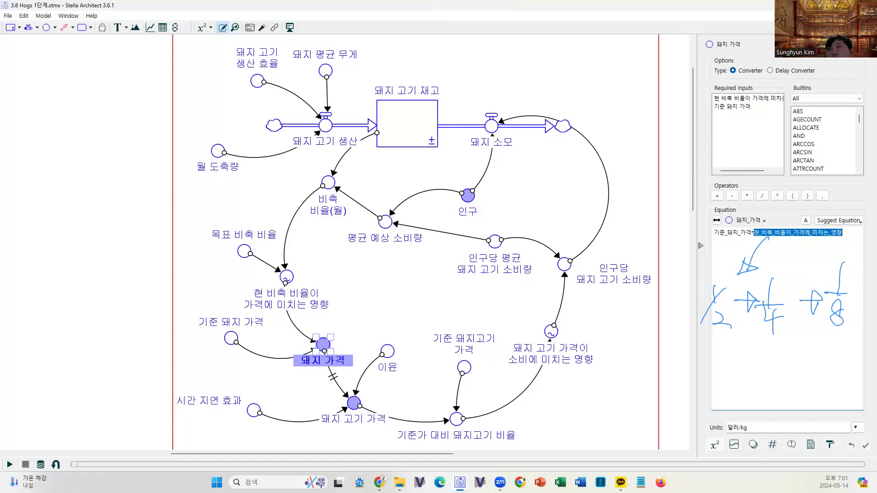
# Compare the graphical function and equation of 현 비축 비율이 가격에 미치는 영향 with the 돼지 가격 equation.
pyautogui.click(288, 278)
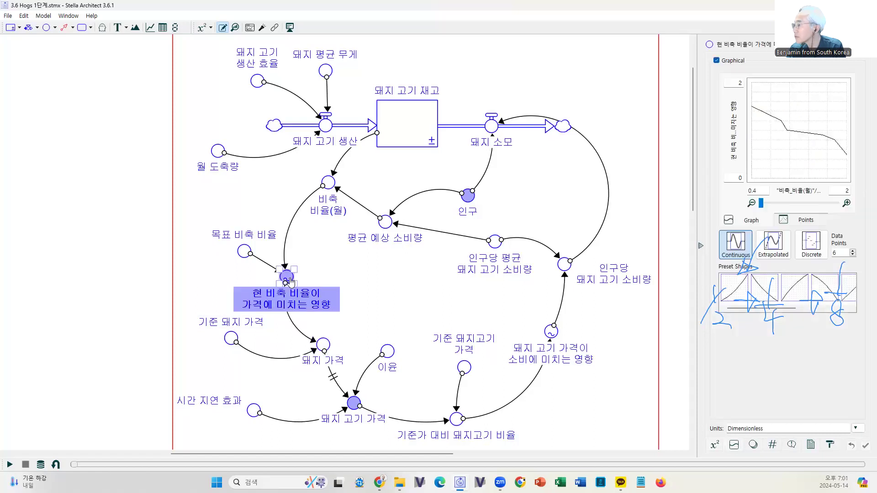
pyautogui.click(715, 445)
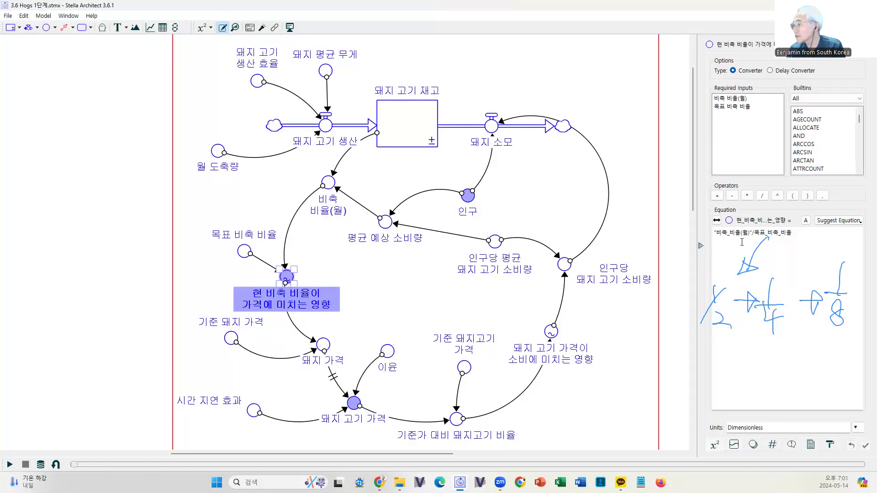
pyautogui.click(323, 350)
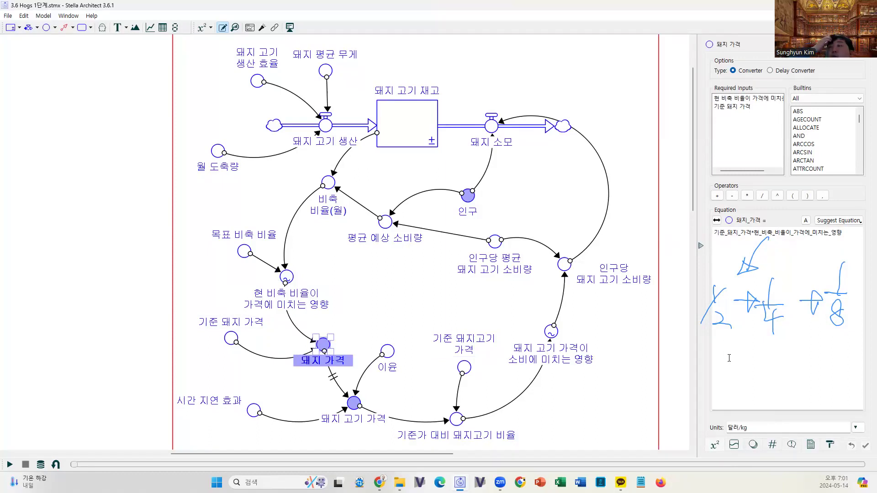
# Replace the equation of 현 비축 비율이 가격에 미치는 영향 with 목표_비축_비율/"비축_비율(월)".
pyautogui.click(286, 284)
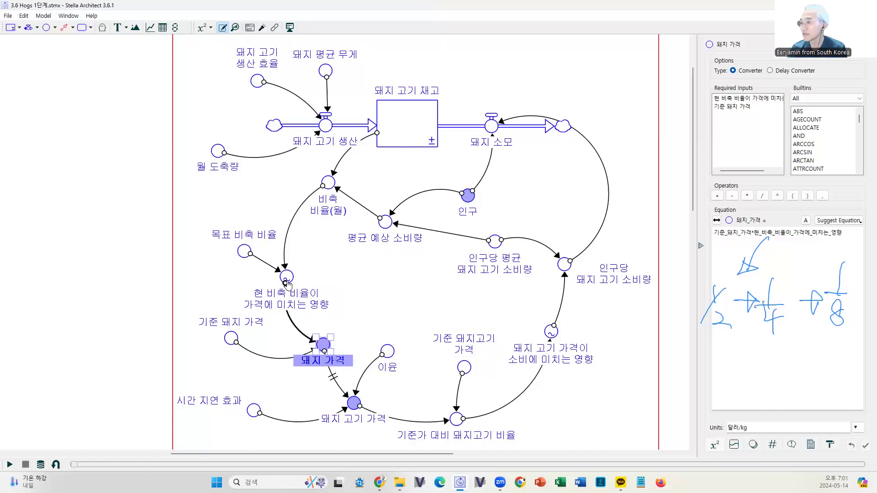
pyautogui.click(287, 279)
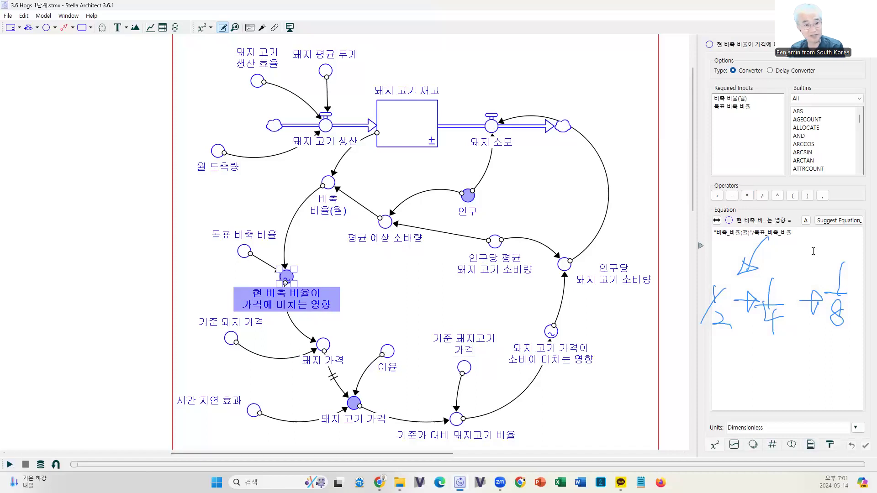
pyautogui.tripleClick(760, 232)
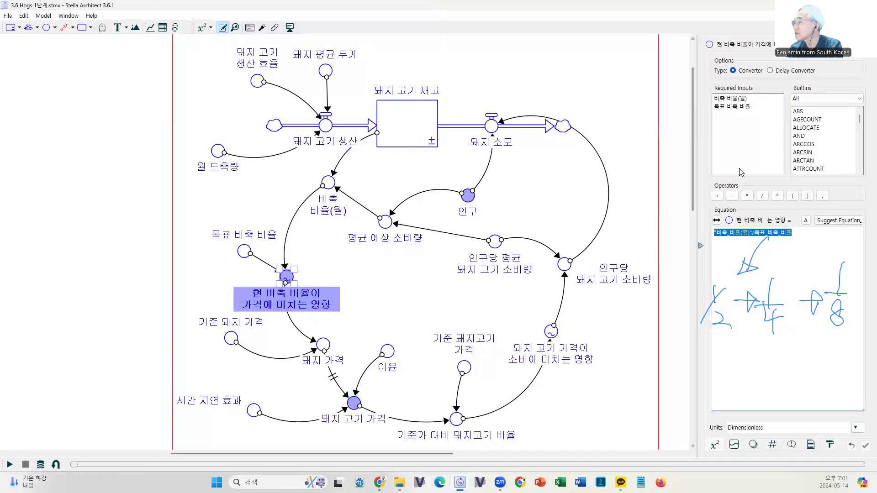
pyautogui.press('Delete')
pyautogui.doubleClick(733, 106)
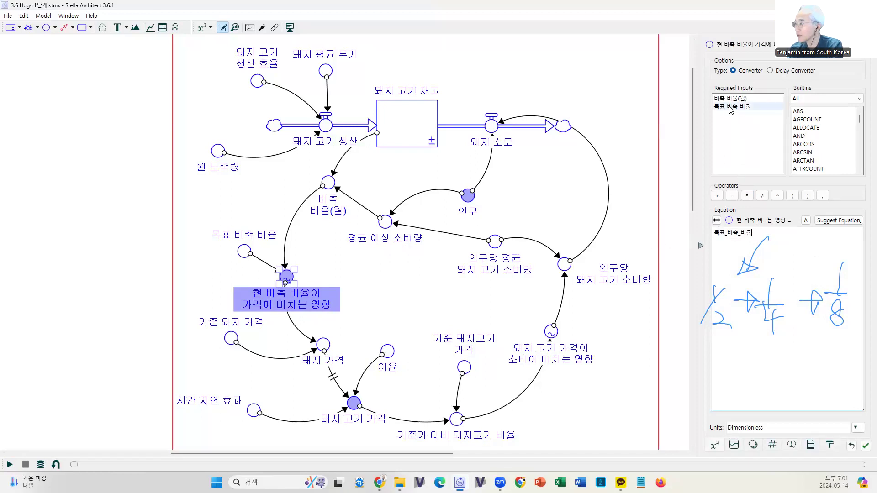
pyautogui.click(762, 195)
pyautogui.doubleClick(731, 99)
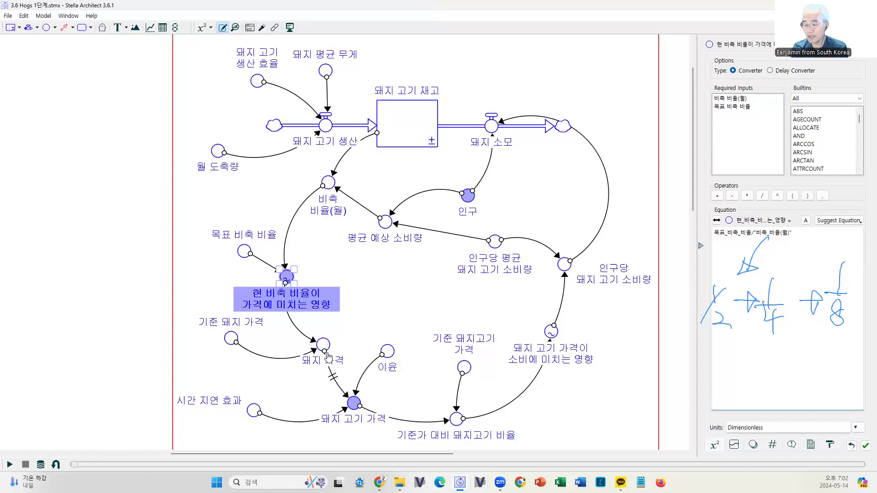
# Highlight the 현 비축 비율이 가격에 미치는 영향 equation, and move that converter's label beside its circle.
pyautogui.moveTo(328, 355)
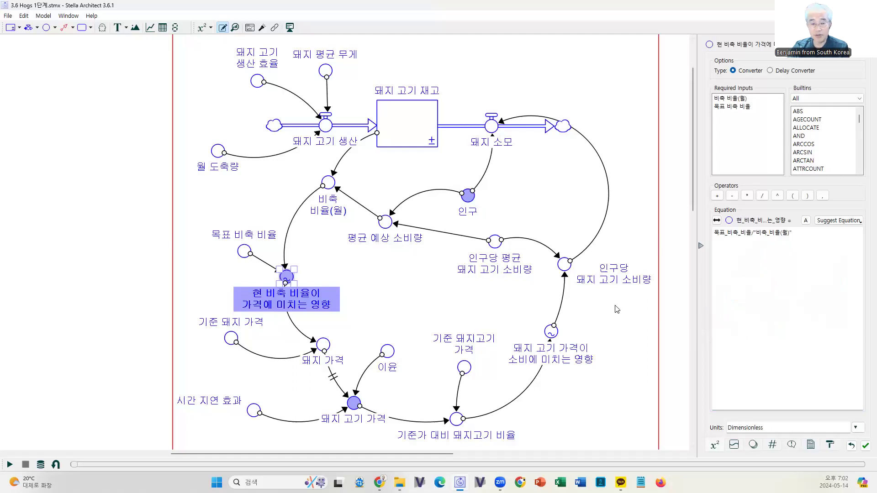
pyautogui.click(803, 232)
pyautogui.moveTo(803, 232); pyautogui.dragTo(689, 235)
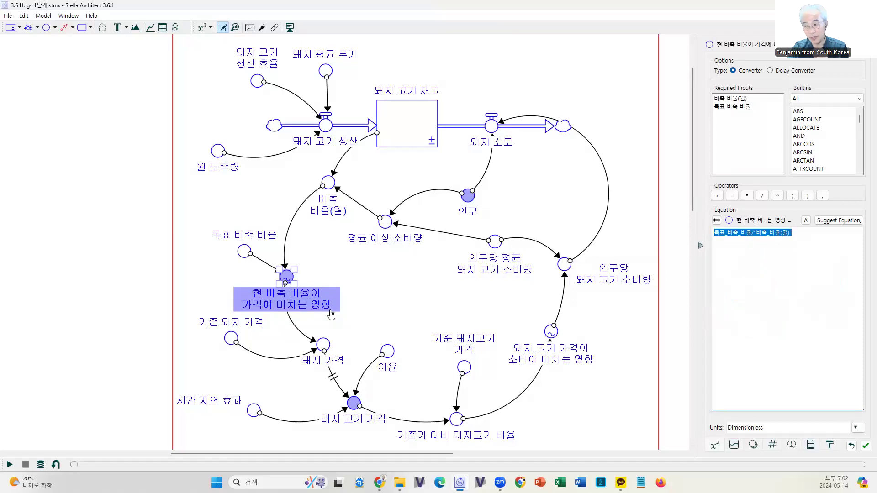
pyautogui.moveTo(331, 315); pyautogui.dragTo(339, 313)
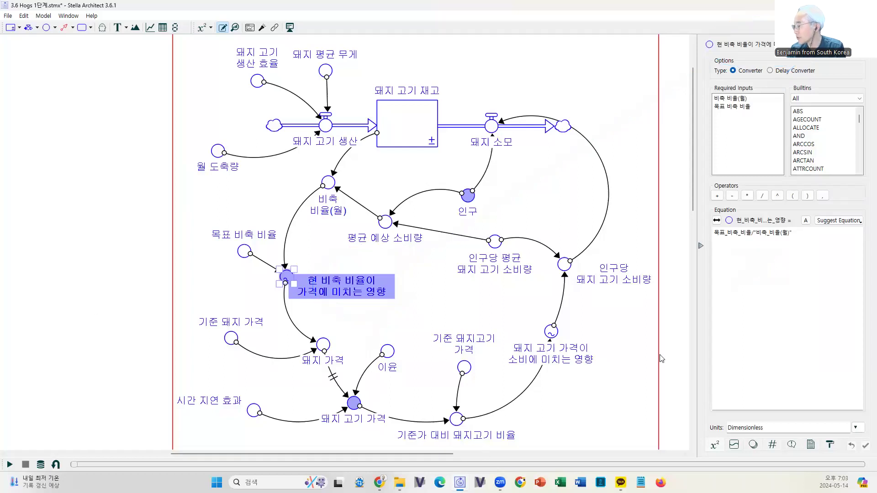
# Replace the equation of 현 비축 비율이 가격에 미치는 영향 with "비축_비율(월)"/목표_비축_비율 and view its graphical function.
pyautogui.click(734, 446)
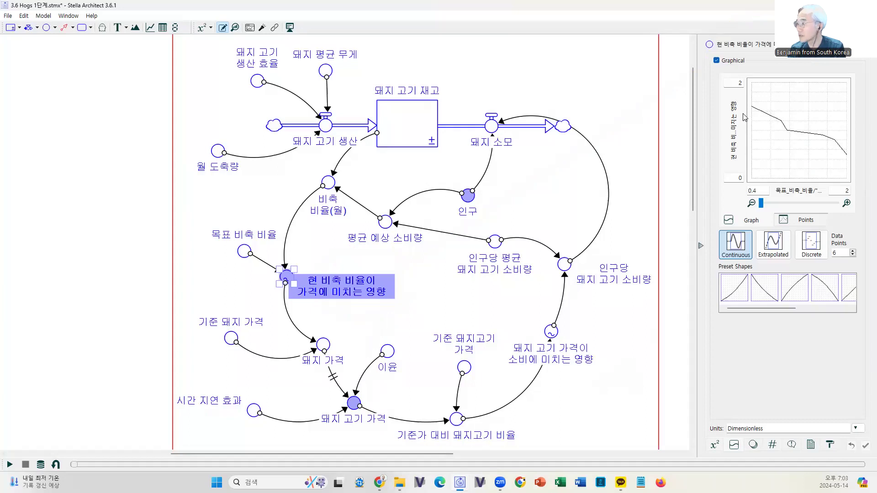
pyautogui.moveTo(849, 171)
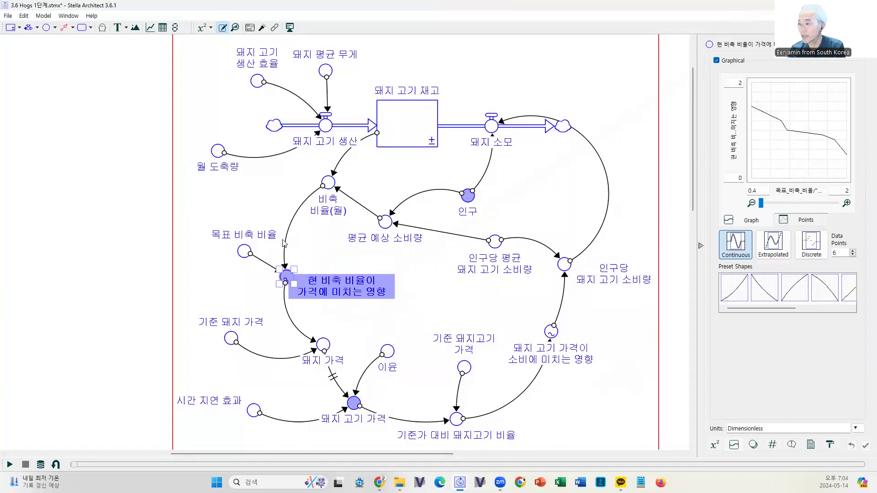
pyautogui.click(715, 445)
pyautogui.moveTo(803, 235); pyautogui.dragTo(615, 238)
pyautogui.click(731, 99)
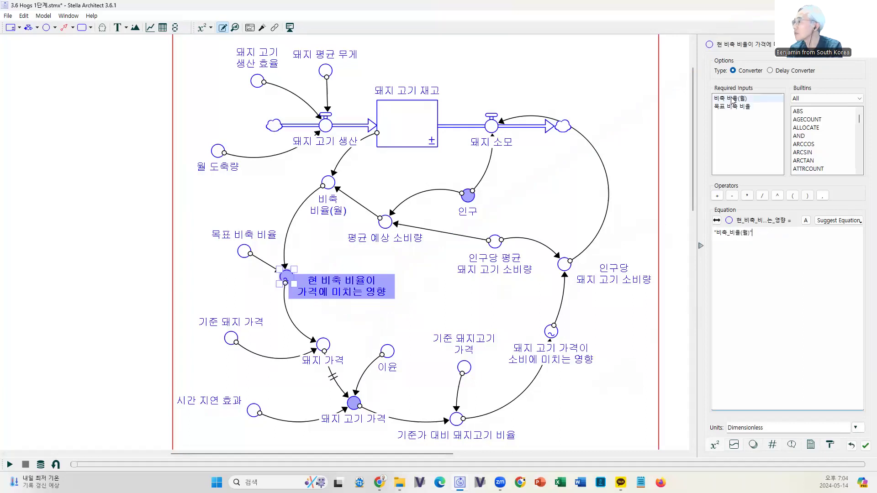
pyautogui.click(762, 195)
pyautogui.click(731, 107)
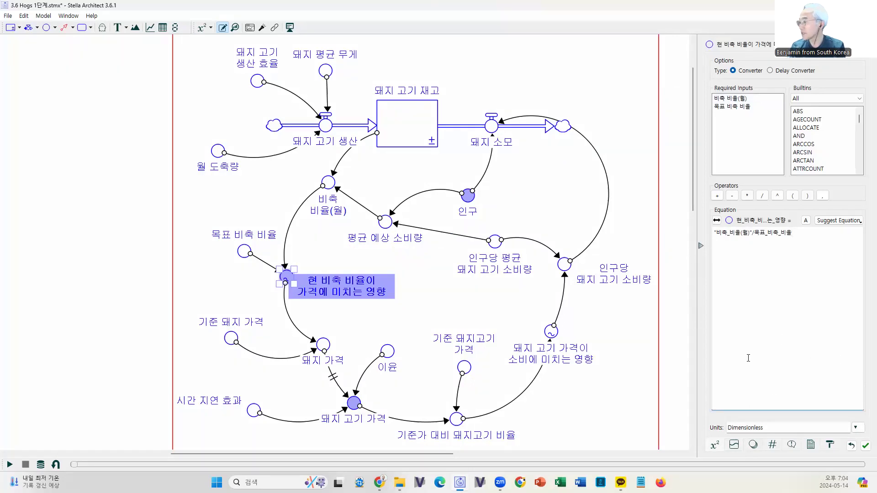
pyautogui.click(734, 445)
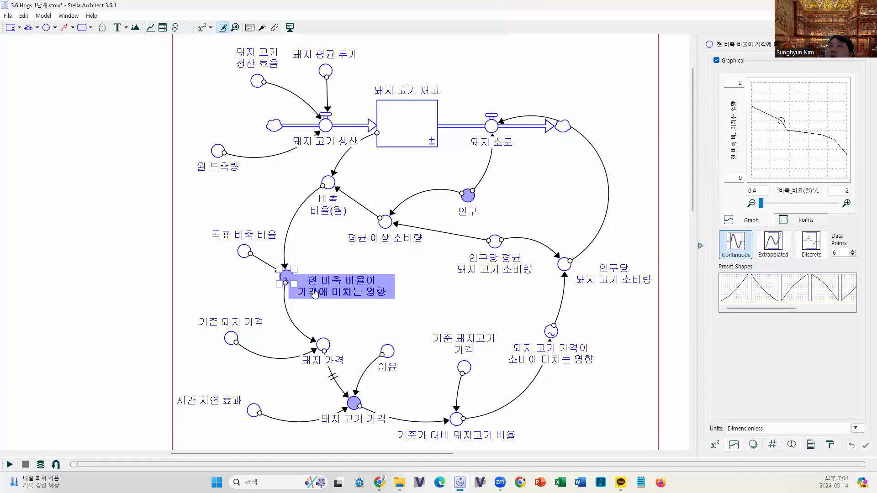
# Reopen the 현 비축 비율이 가격에 미치는 영향 converter and examine its full equation, highlighting it.
pyautogui.click(239, 289)
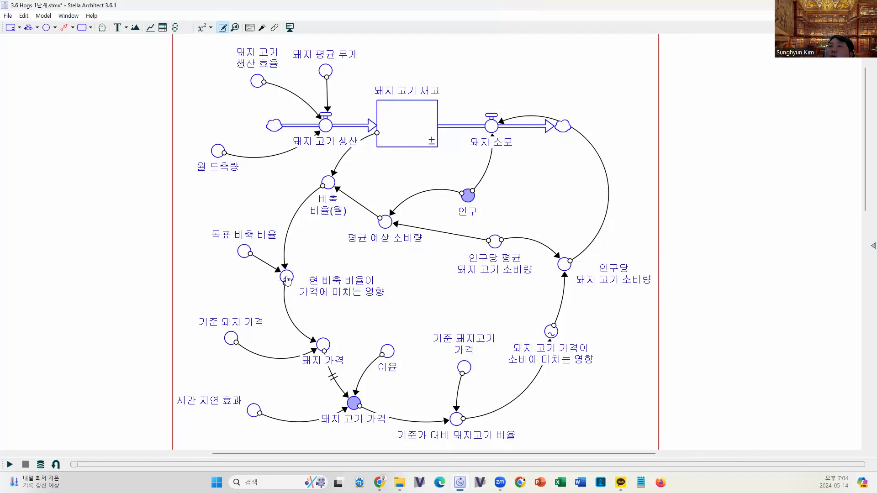
pyautogui.click(287, 279)
pyautogui.click(715, 445)
pyautogui.click(753, 235)
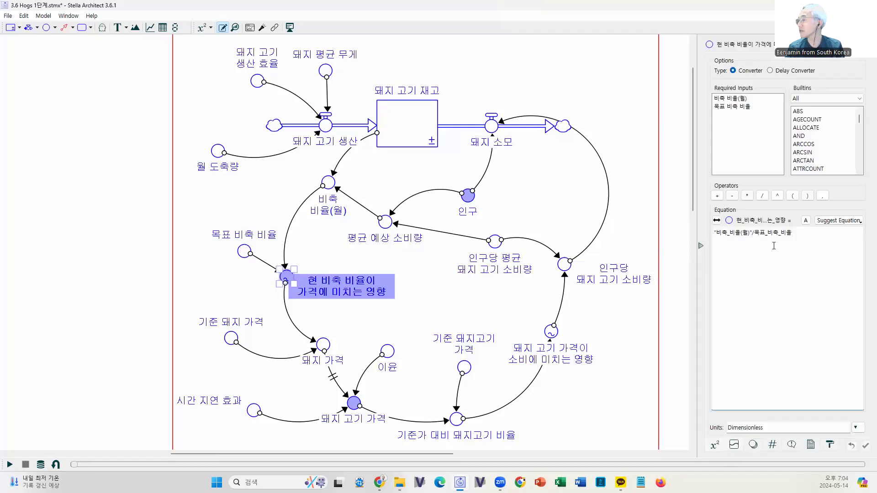
pyautogui.moveTo(820, 234); pyautogui.dragTo(688, 233)
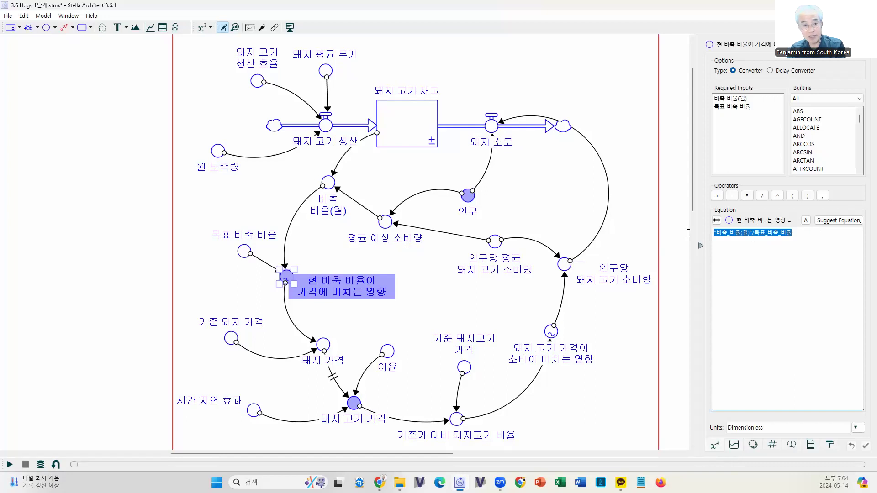
pyautogui.click(689, 235)
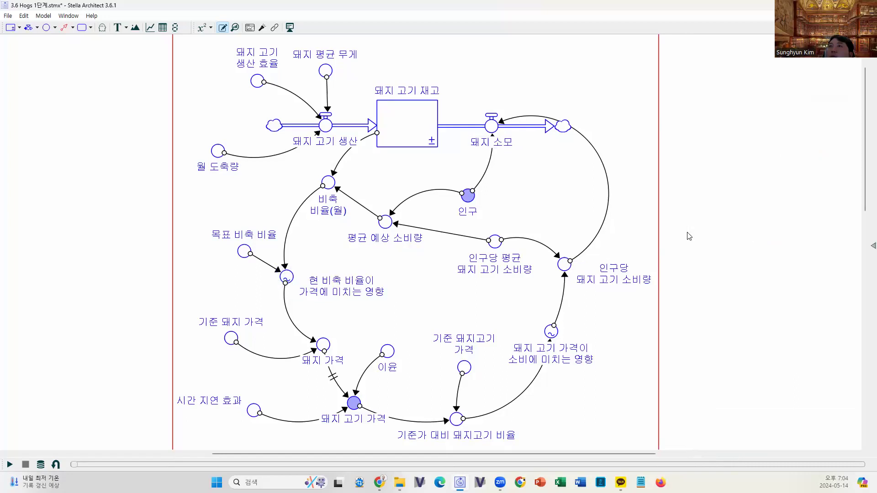
pyautogui.click(870, 247)
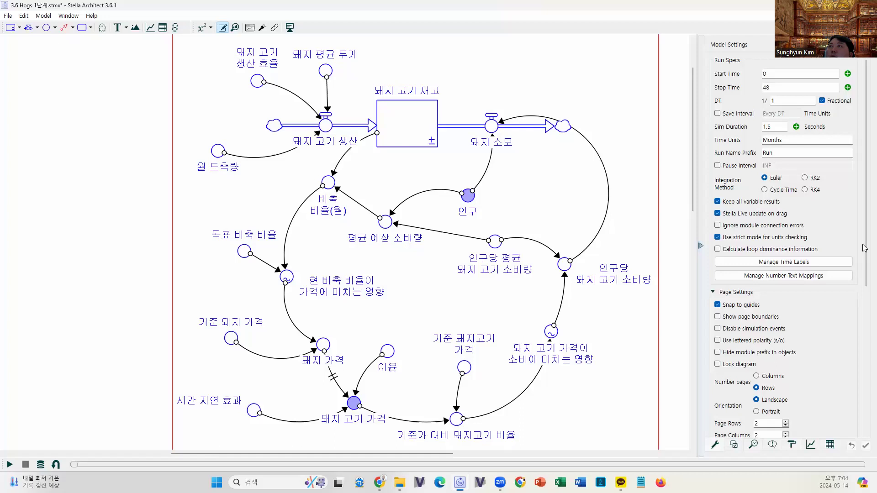
pyautogui.click(701, 246)
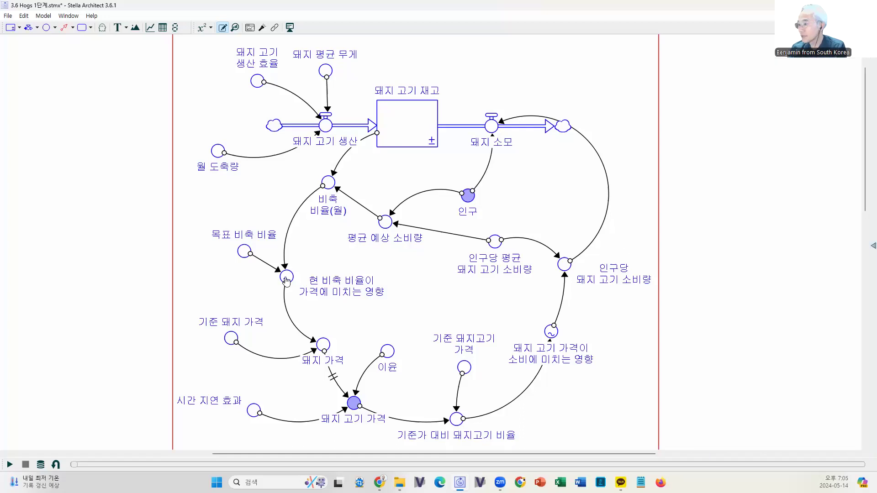
pyautogui.doubleClick(287, 278)
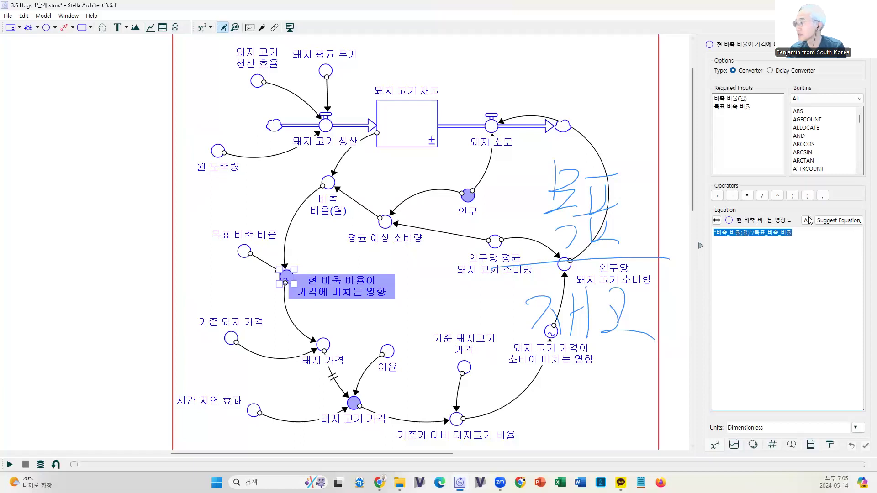
pyautogui.click(811, 232)
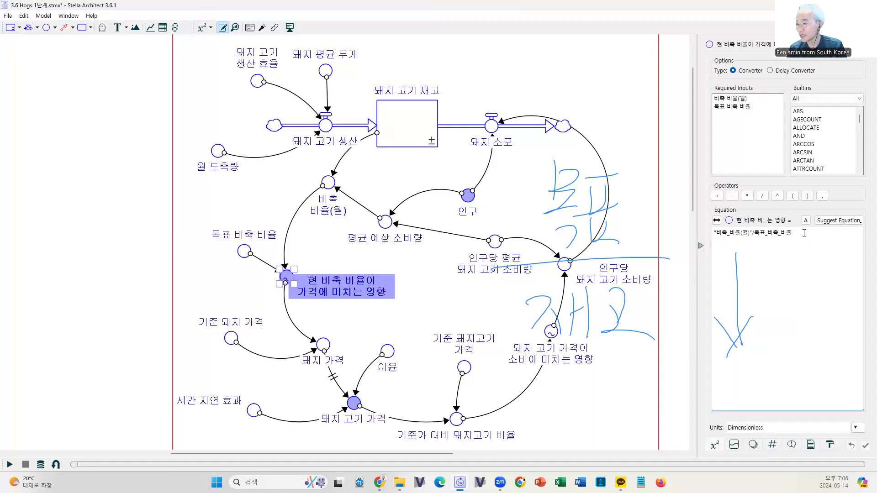
# Highlight the 현_비축_비율이_가격에_미치는_영향 factor in the 돼지 가격 equation, and review that factor's graphical function and equation.
pyautogui.click(323, 346)
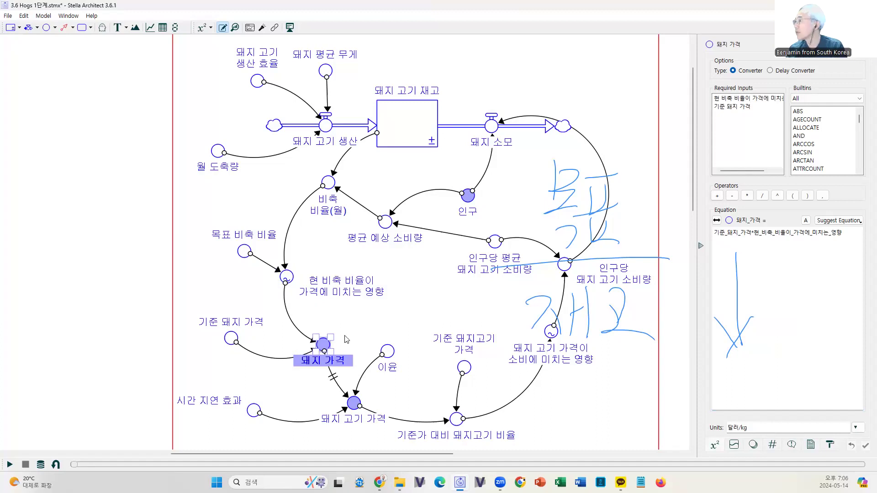
pyautogui.moveTo(755, 233); pyautogui.dragTo(865, 234)
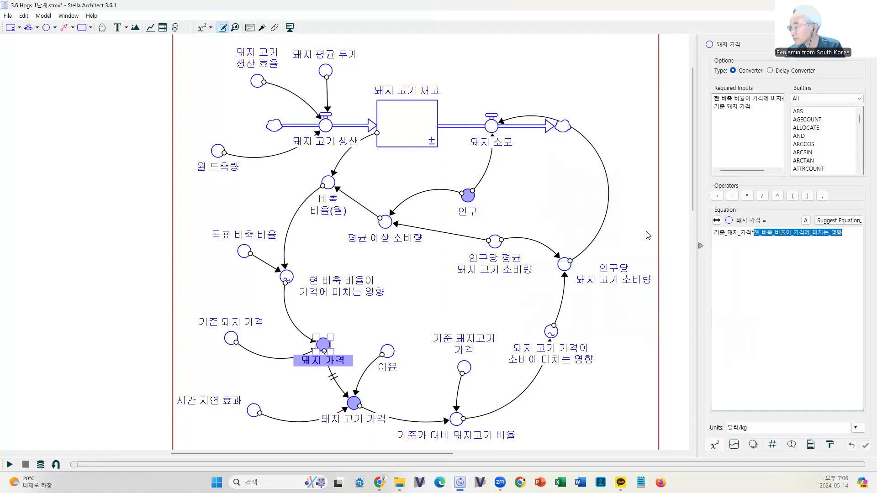
pyautogui.click(286, 281)
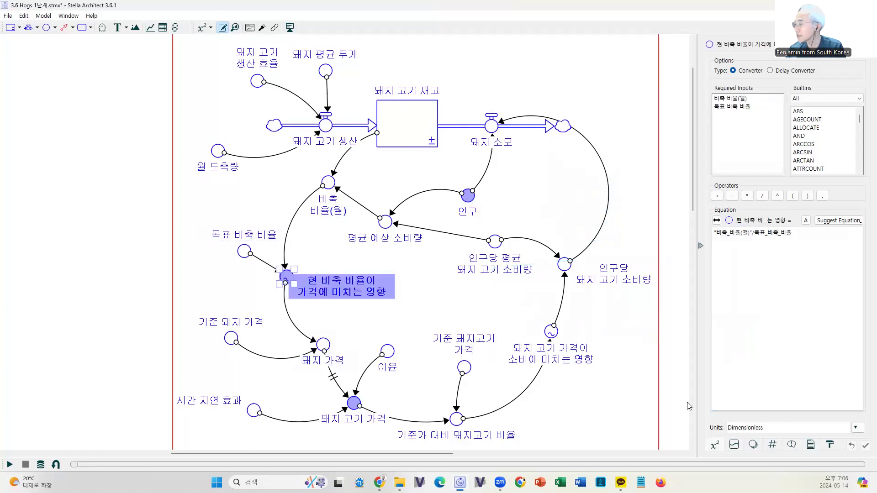
pyautogui.click(734, 446)
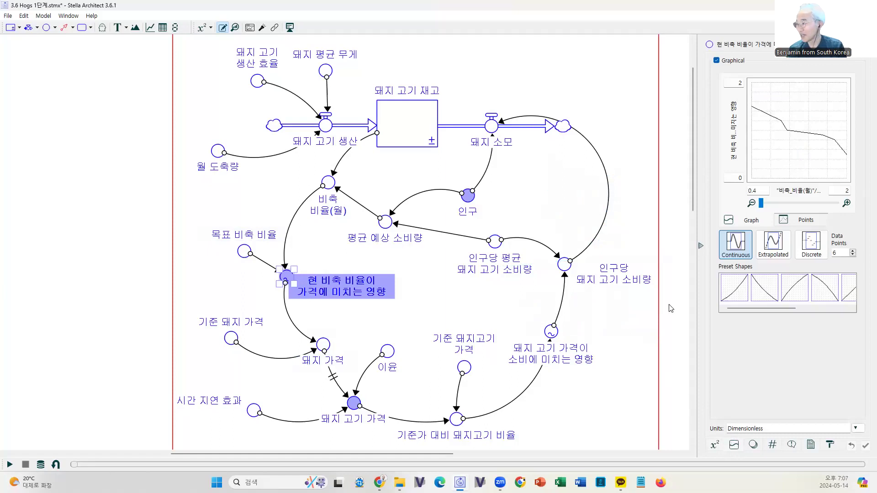
pyautogui.click(735, 444)
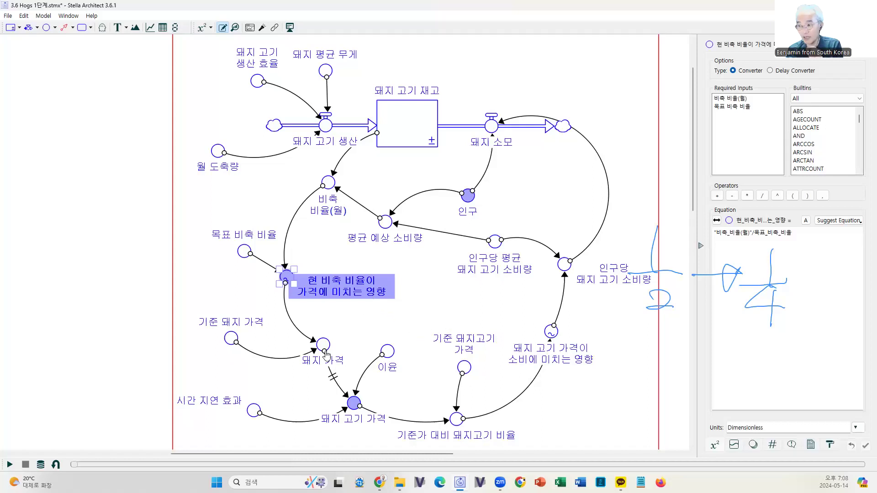
# Compare the value and equation of 돼지 가격 with the graphical function and equation of 현 비축 비율이 가격에 미치는 영향.
pyautogui.moveTo(325, 351)
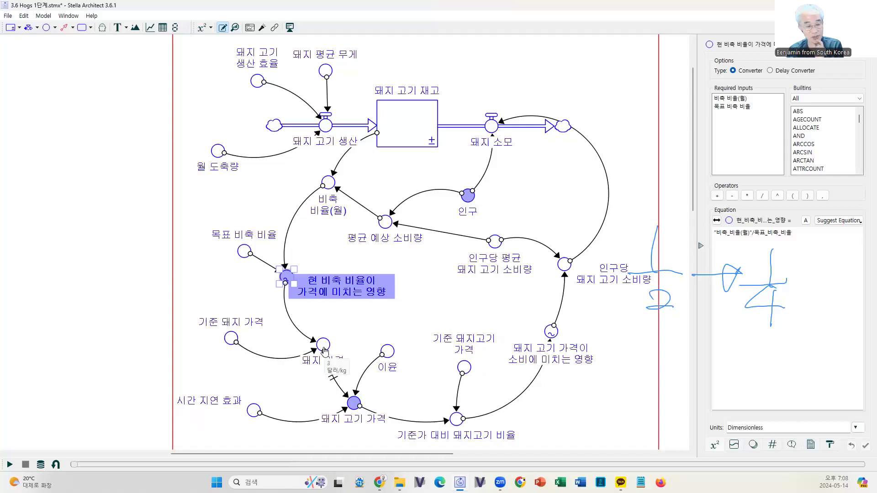
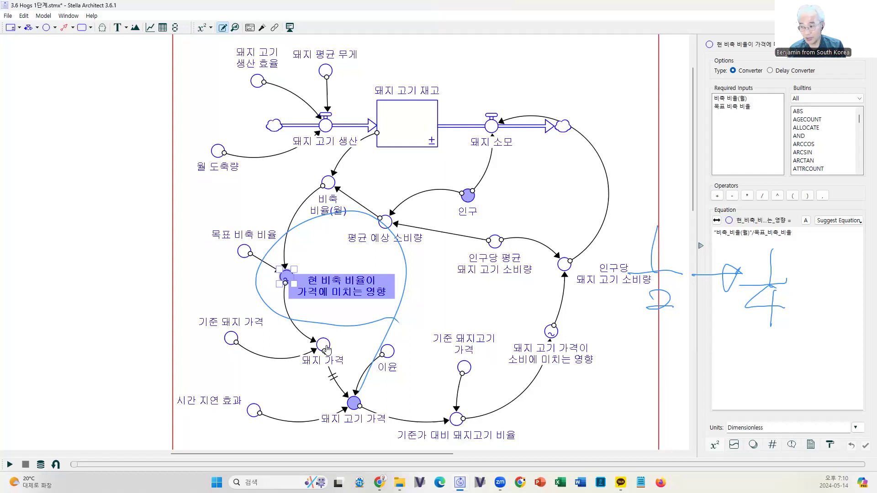
pyautogui.click(326, 348)
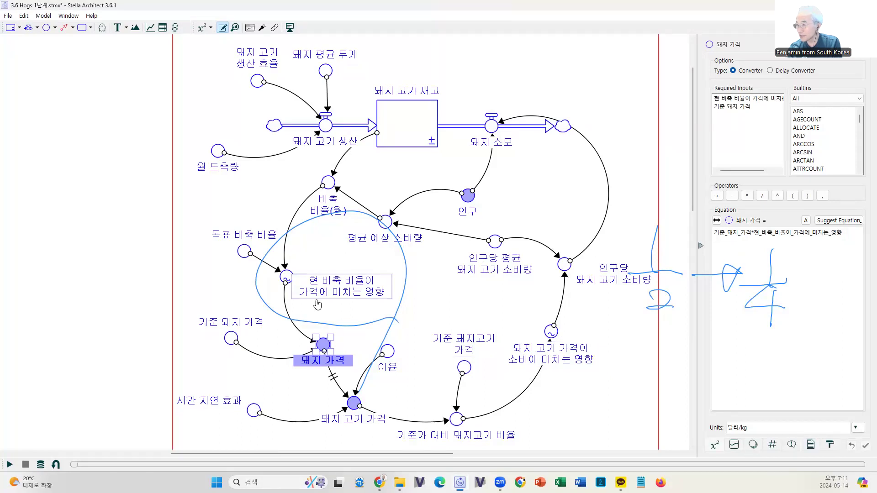
pyautogui.click(290, 279)
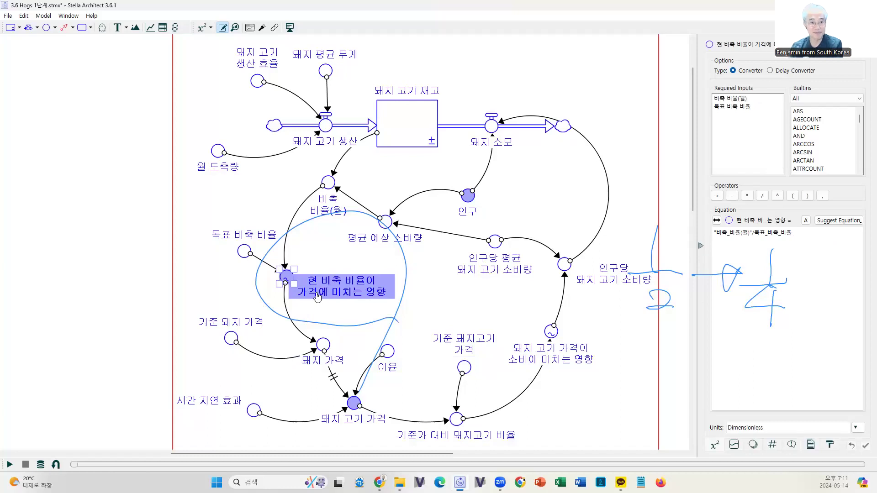
pyautogui.click(734, 446)
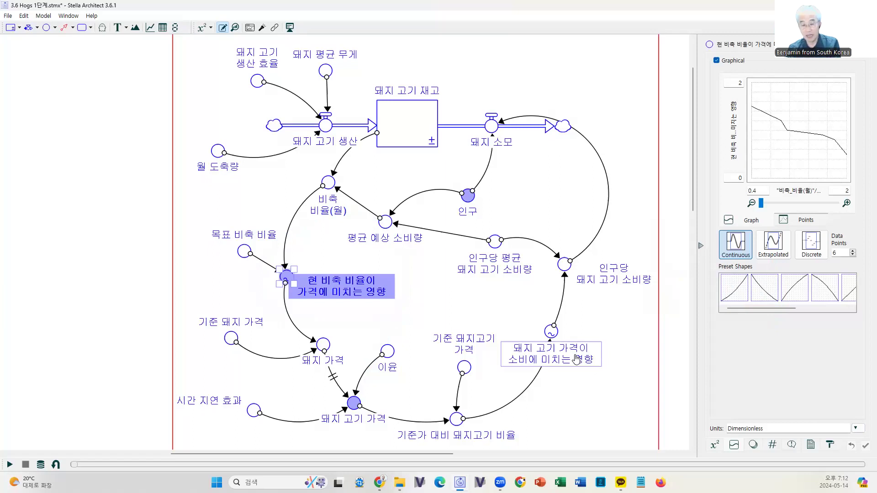
pyautogui.click(715, 445)
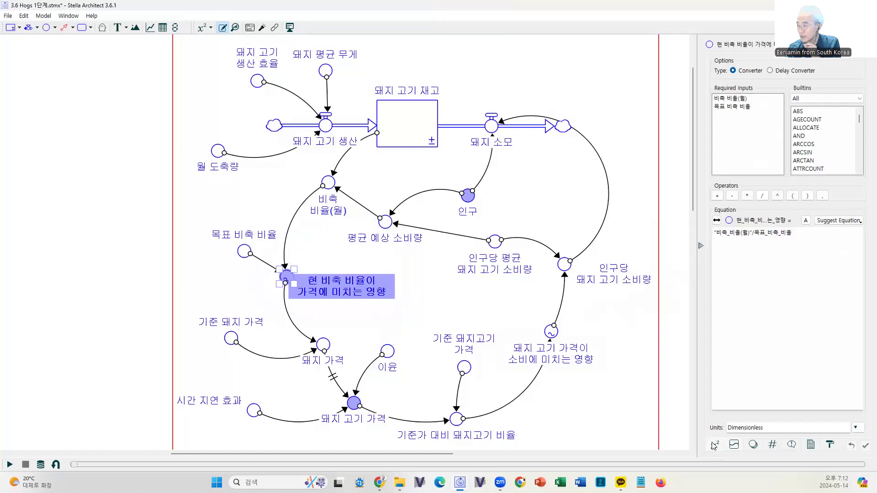
pyautogui.moveTo(794, 233); pyautogui.dragTo(678, 232)
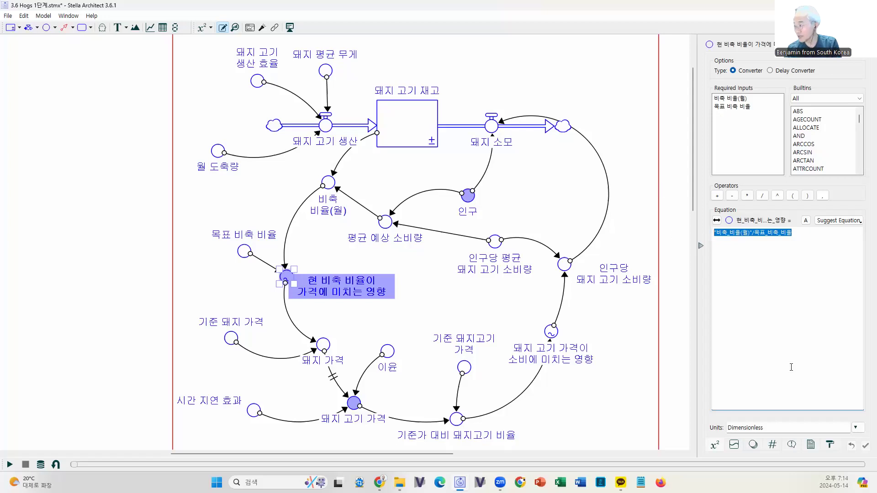
# Review the graph curve and the data points table of 현 비축 비율이 가격에 미치는 영향.
pyautogui.click(734, 445)
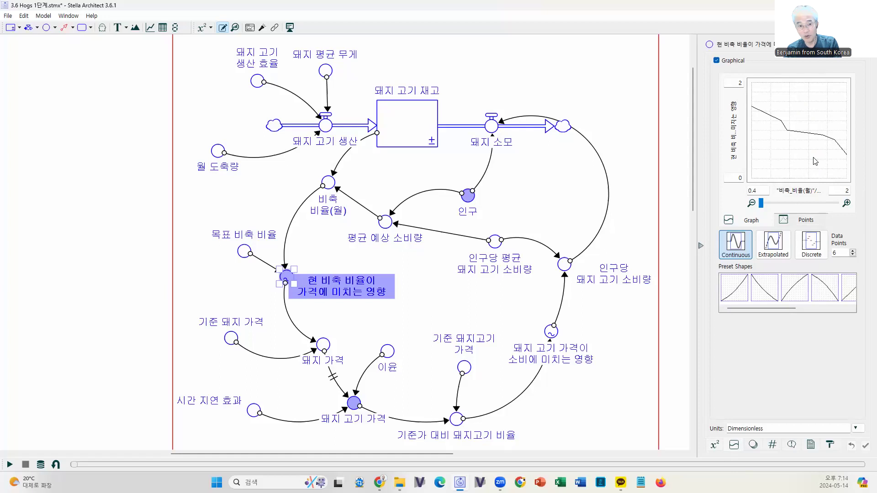
pyautogui.click(802, 221)
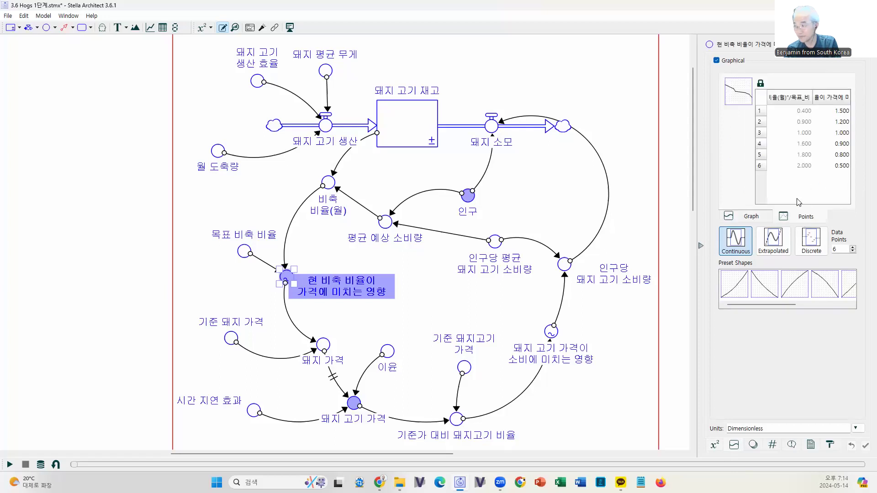
pyautogui.click(760, 218)
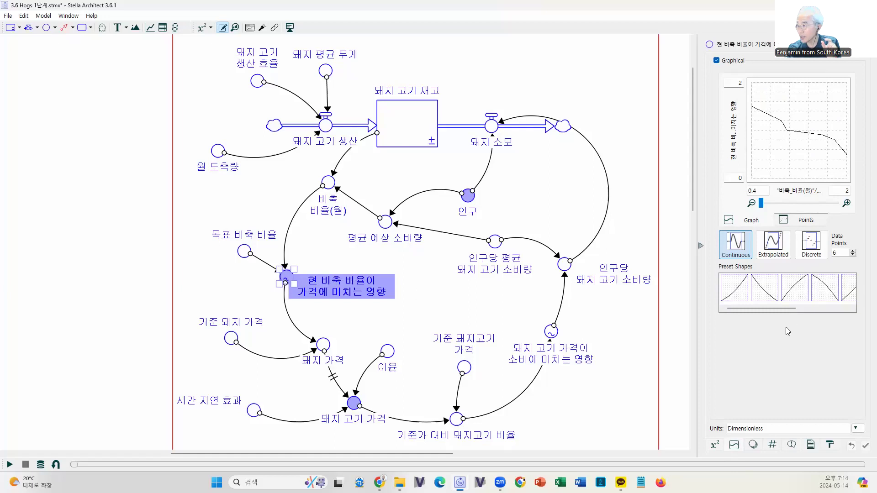
# Replace the equation of 현 비축 비율이 가격에 미치는 영향 with 목표_비축_비율/"비축_비율(월)".
pyautogui.click(715, 447)
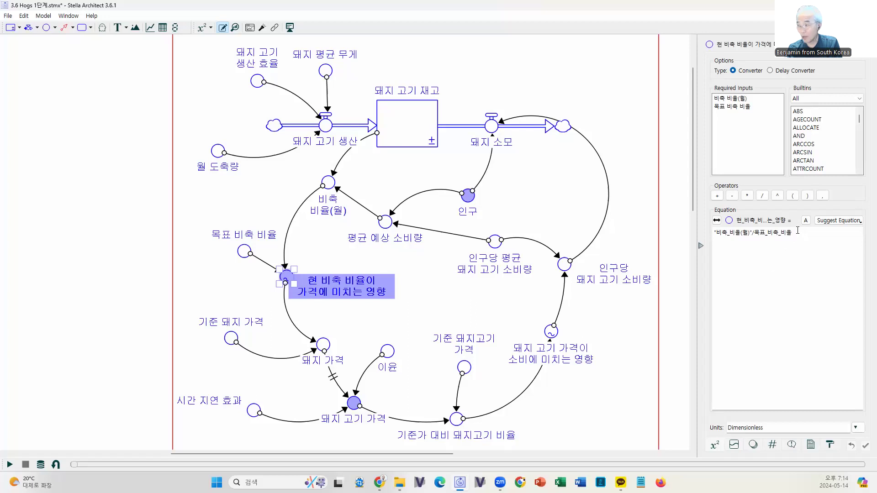
pyautogui.tripleClick(797, 230)
pyautogui.press('Delete')
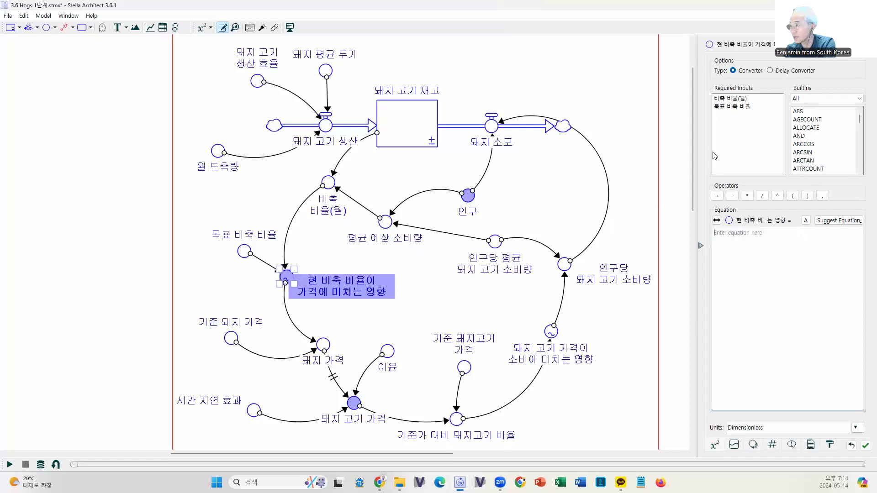
pyautogui.doubleClick(724, 109)
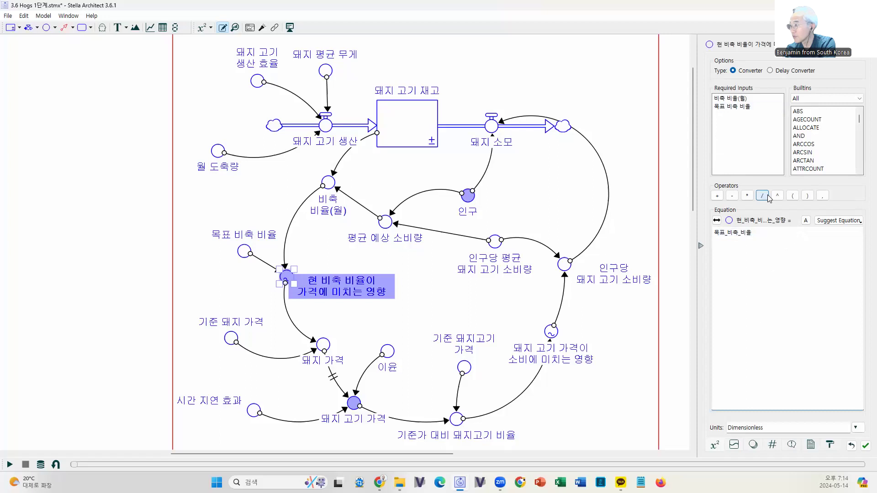
pyautogui.click(762, 196)
pyautogui.doubleClick(730, 100)
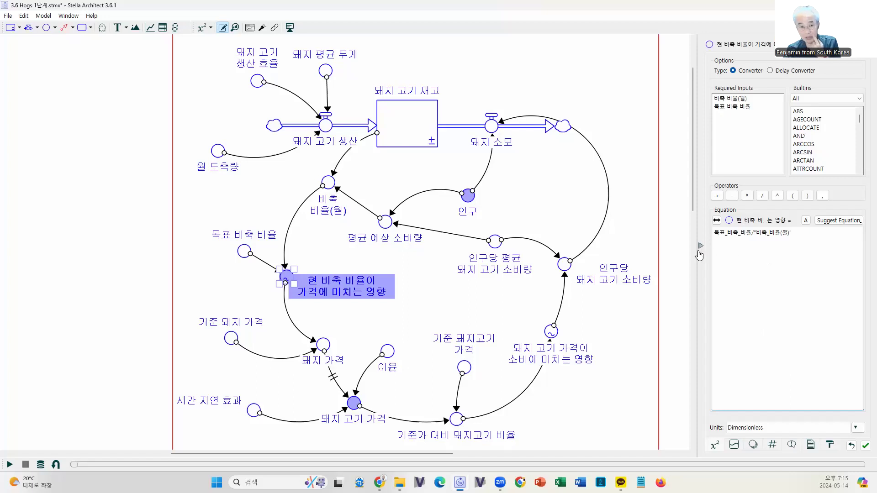
# Highlight the equation of 현 비축 비율이 가격에 미치는 영향 and its factor within the 돼지 가격 equation.
pyautogui.moveTo(715, 234); pyautogui.dragTo(811, 234)
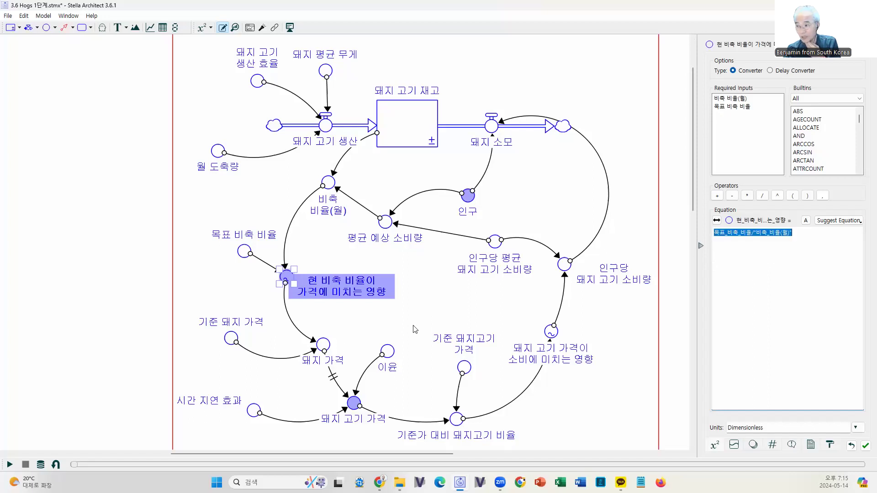
pyautogui.click(793, 237)
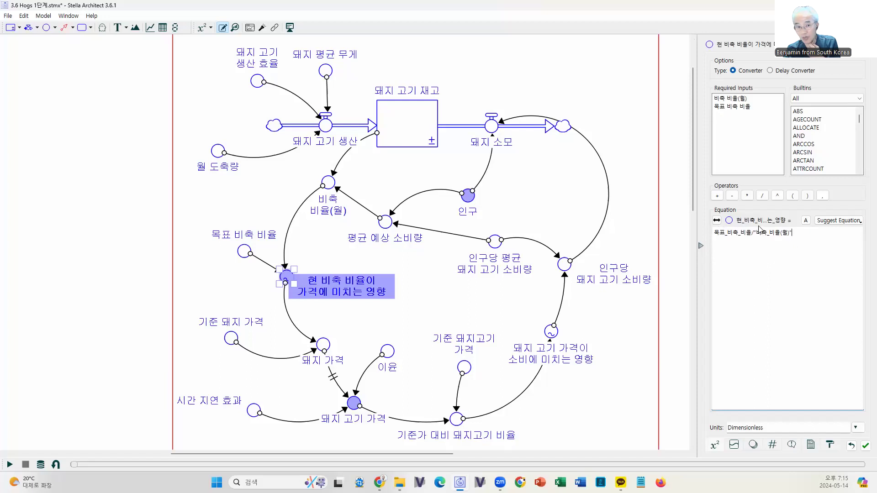
pyautogui.click(324, 350)
pyautogui.moveTo(752, 233); pyautogui.dragTo(862, 232)
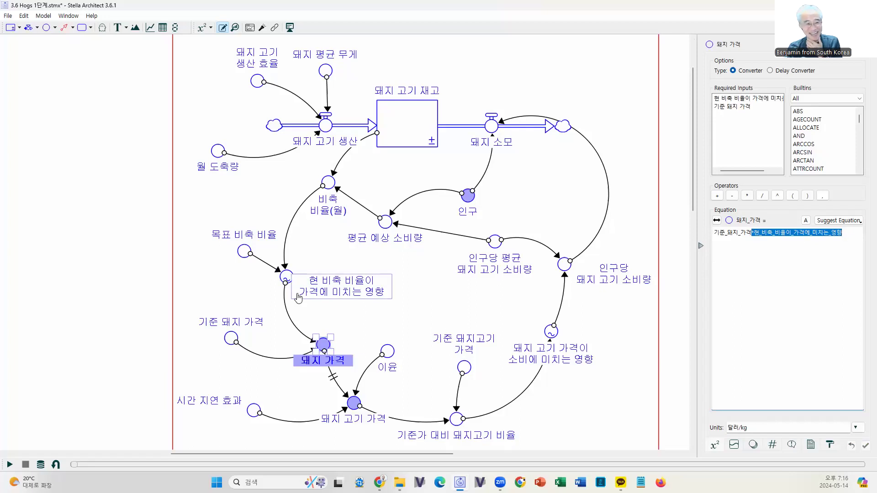
# Review the graphical function of 현 비축 비율이 가격에 미치는 영향, and return to its equation.
pyautogui.click(287, 278)
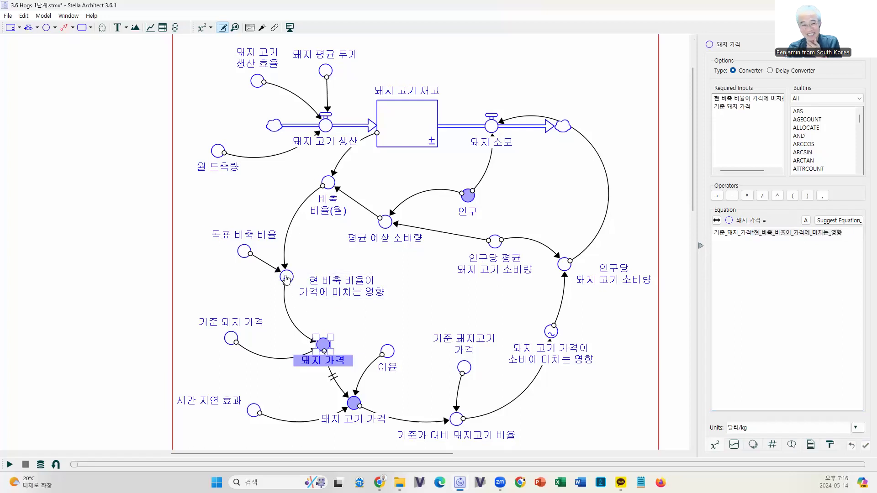
pyautogui.click(286, 278)
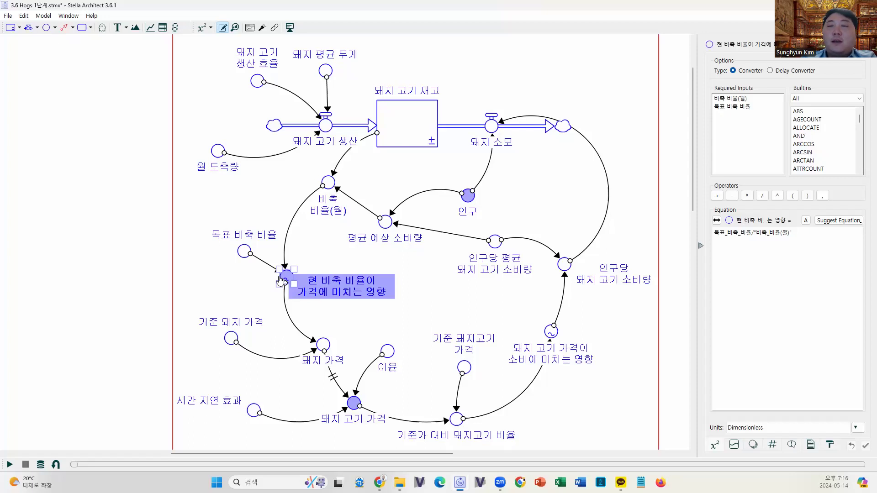
pyautogui.click(735, 446)
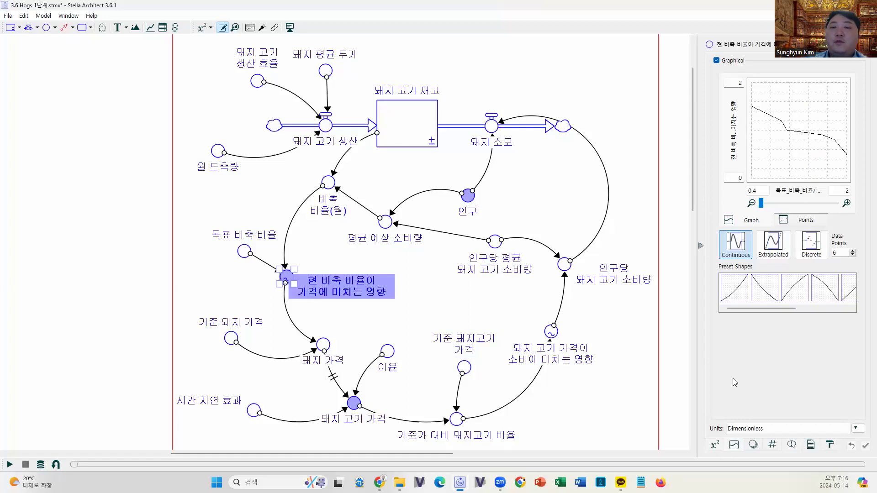
pyautogui.click(715, 446)
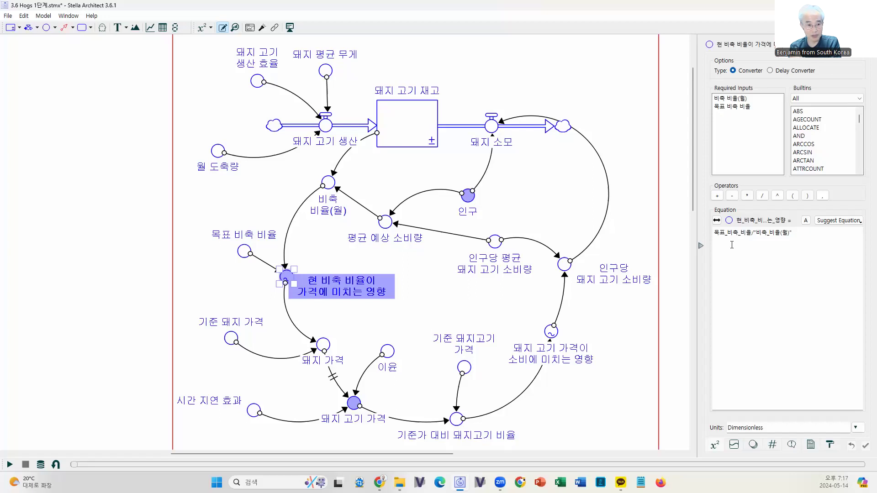
# Redraw the graphical function of 현 비축 비율이 가격에 미치는 영향 as a curve rising from about 0.3 to 1.66, and check its data points.
pyautogui.click(734, 447)
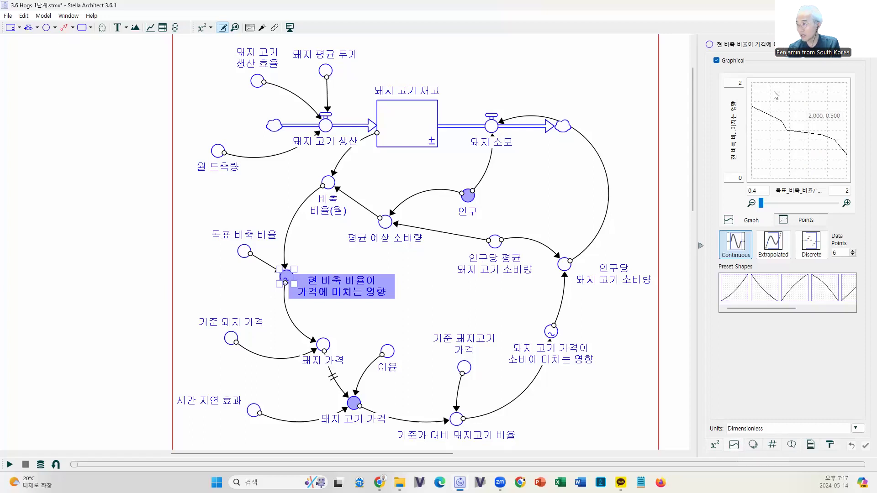
pyautogui.moveTo(770, 163)
pyautogui.mouseDown()
pyautogui.moveTo(818, 113)
pyautogui.moveTo(850, 101)
pyautogui.mouseUp()
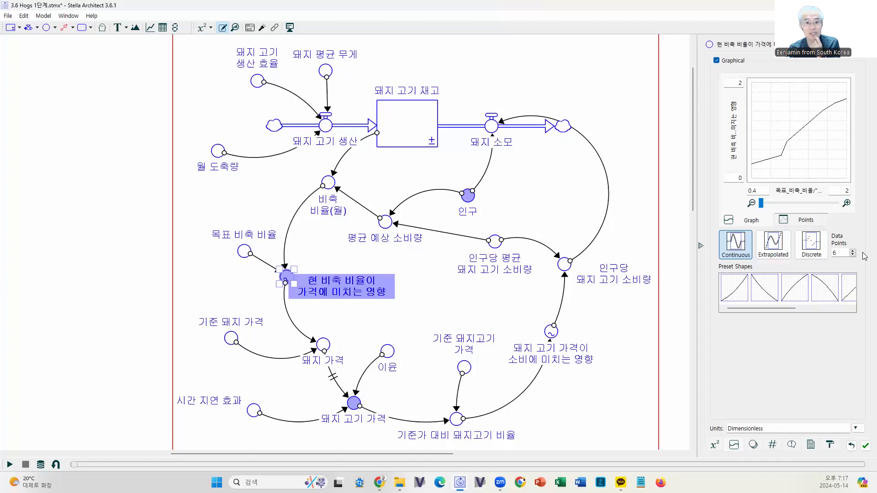
pyautogui.click(815, 219)
pyautogui.click(755, 220)
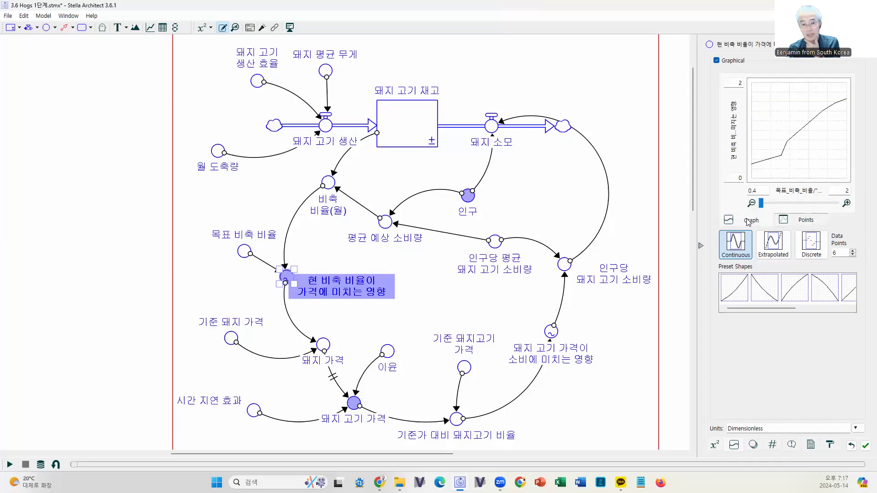
pyautogui.click(801, 220)
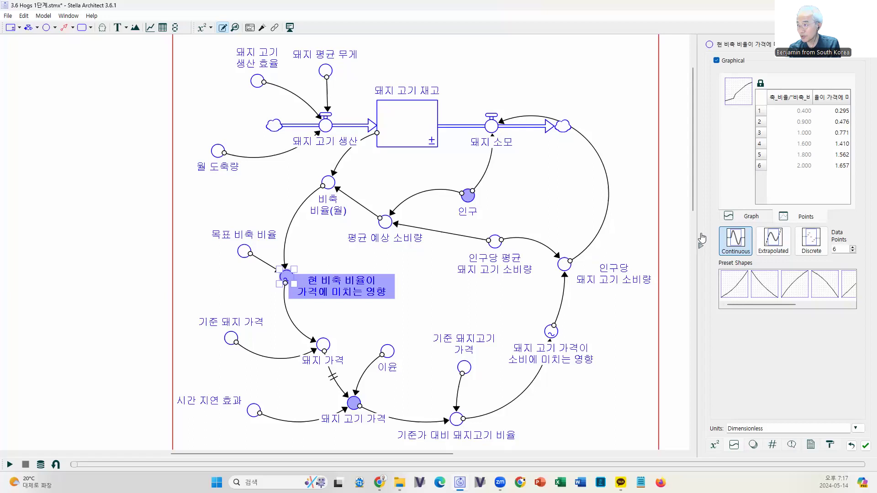
# Undo the redrawn curve and the equation change of 현 비축 비율이 가격에 미치는 영향, and review the restored equation.
pyautogui.hotkey('ctrl', 'z')
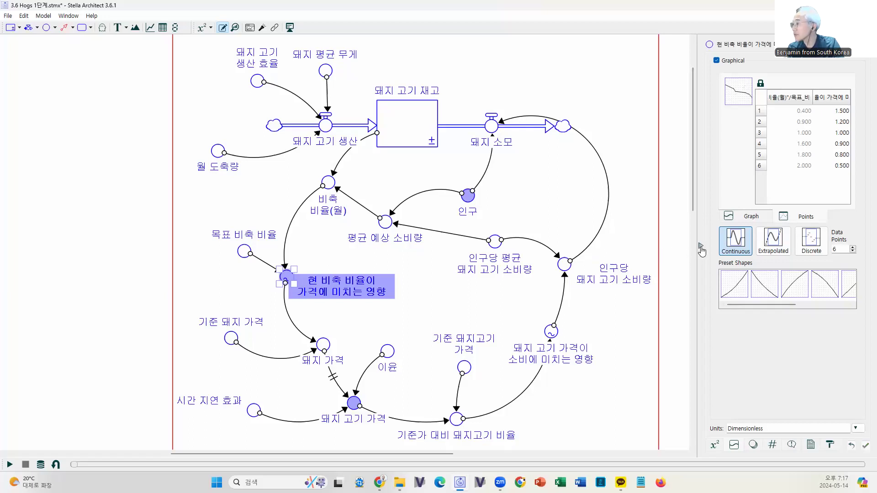
pyautogui.click(748, 218)
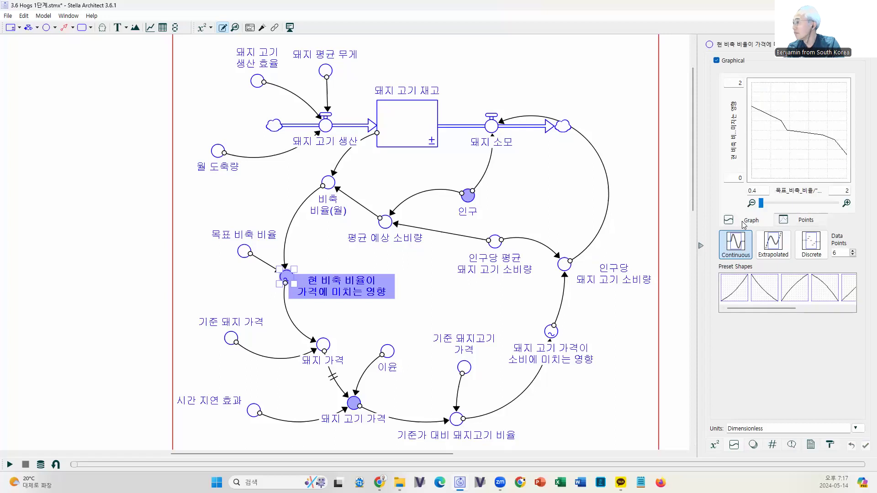
pyautogui.hotkey('ctrl', 'z')
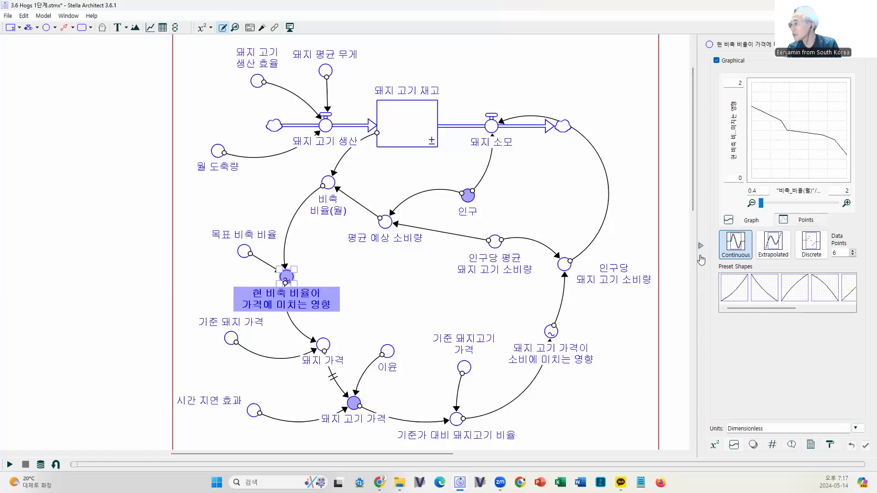
pyautogui.click(716, 445)
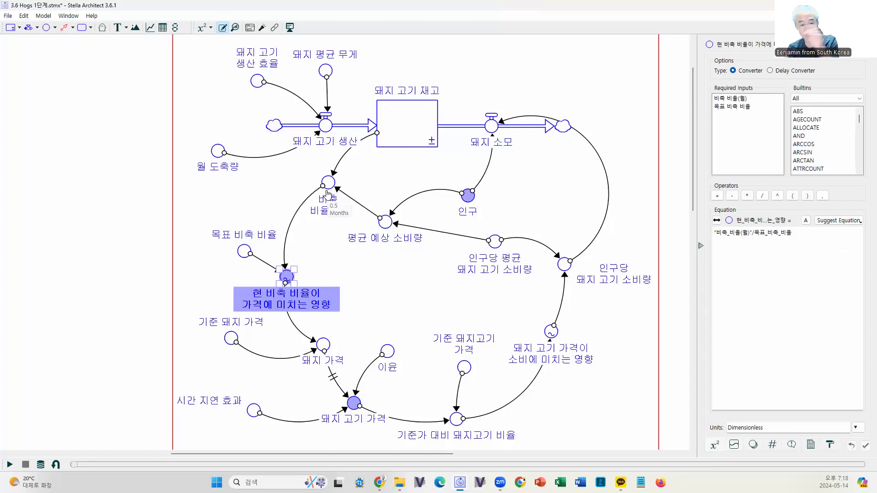
pyautogui.click(791, 313)
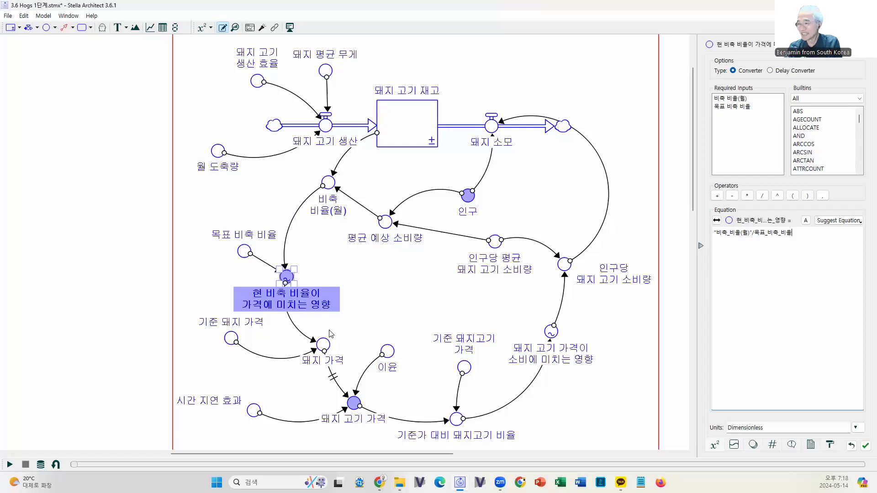
# Review the equation of 돼지 가격, the value of 기준 돼지 가격 and the equation of 평균 예상 소비량.
pyautogui.click(325, 347)
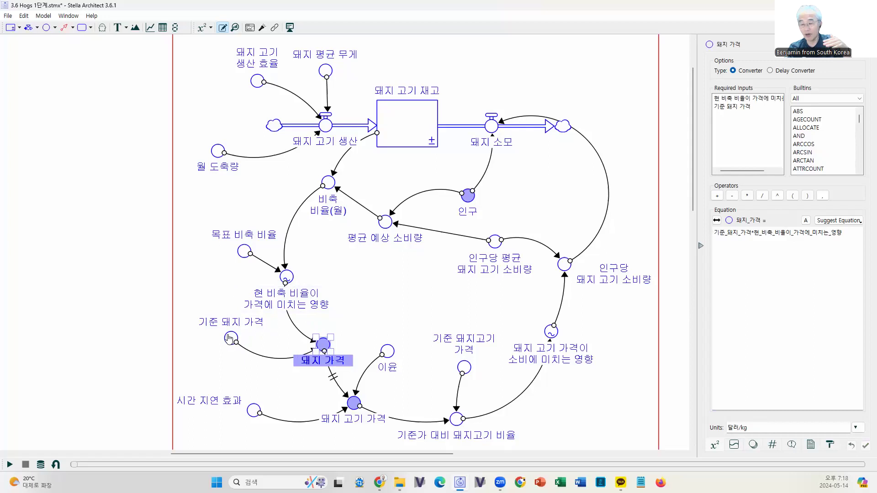
pyautogui.moveTo(230, 339)
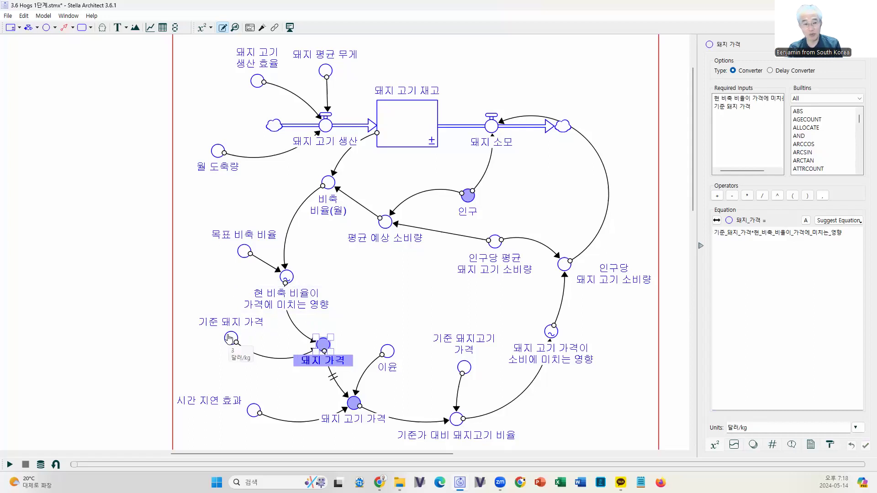
pyautogui.click(287, 281)
pyautogui.click(230, 340)
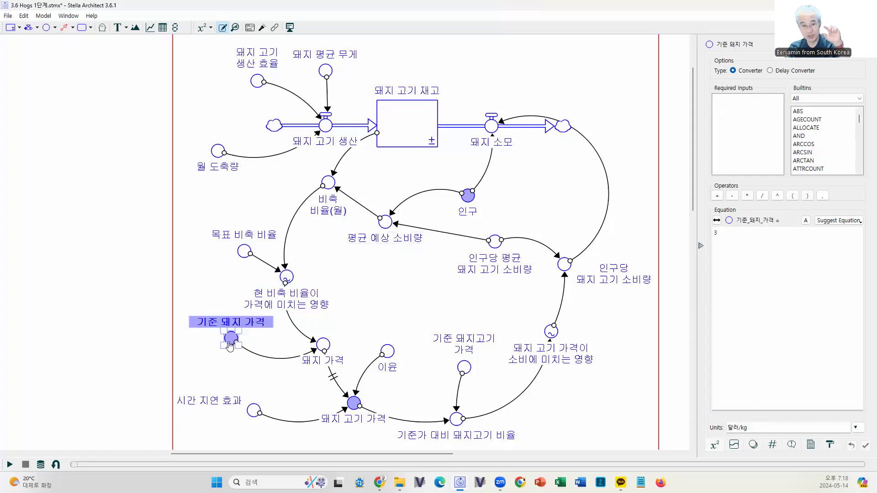
pyautogui.moveTo(221, 345)
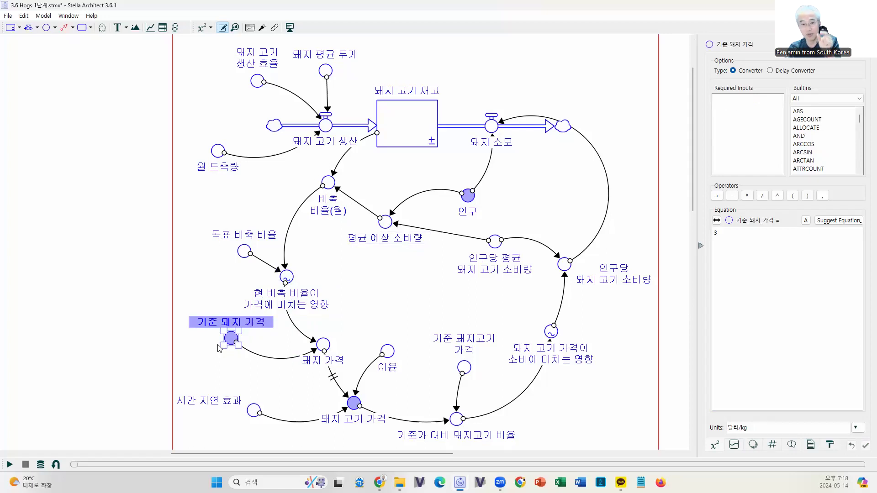
pyautogui.click(383, 235)
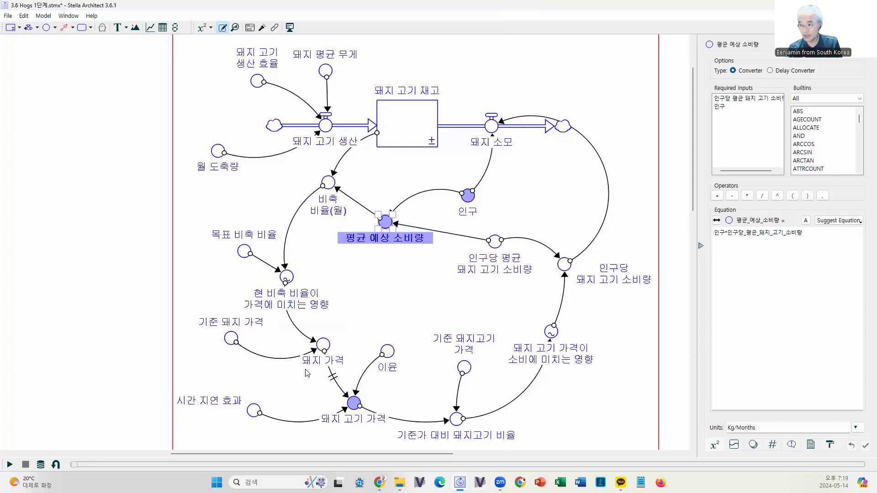
# Try to add the prefix 실재 to the name of the 돼지 가격 converter.
pyautogui.click(323, 348)
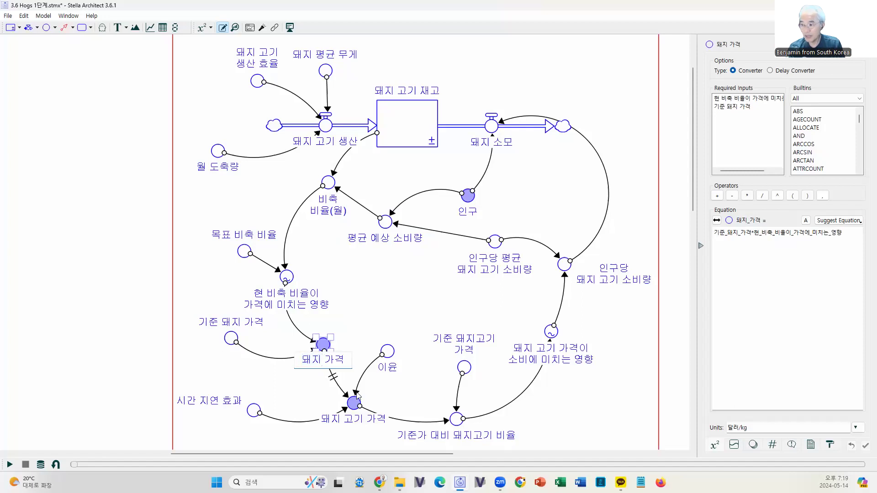
pyautogui.moveTo(358, 396)
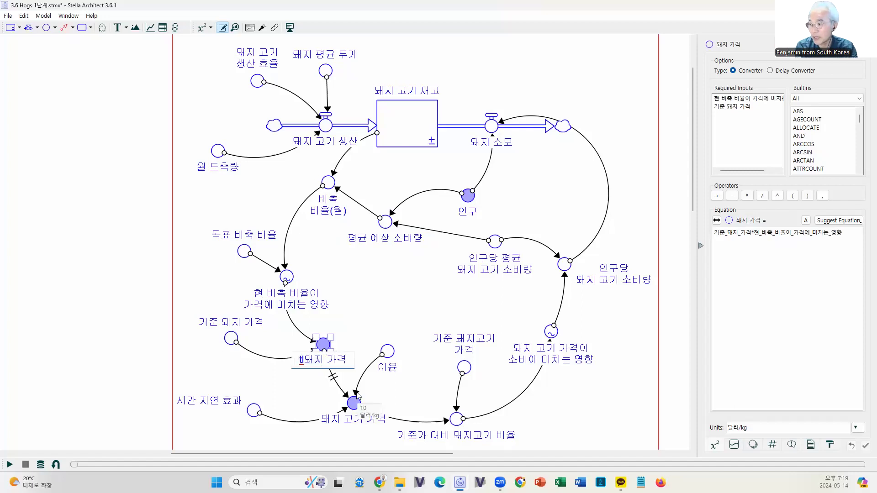
pyautogui.write('실재')
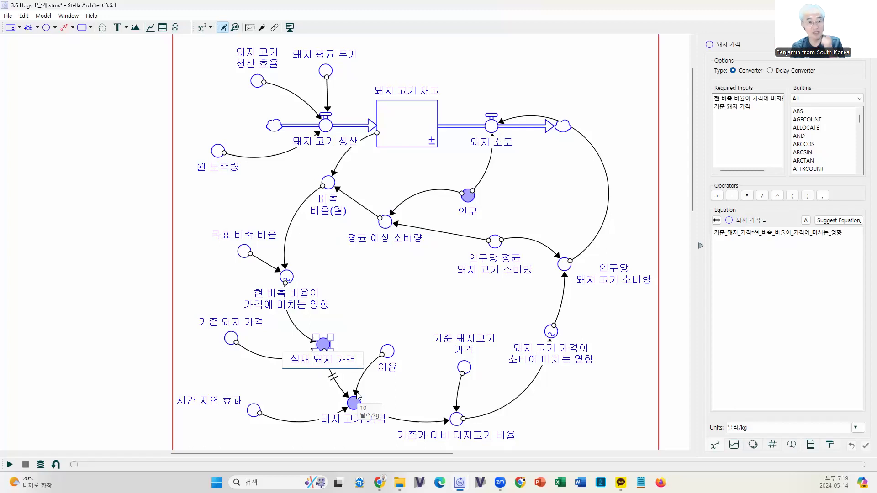
pyautogui.hotkey('ctrl', 'z')
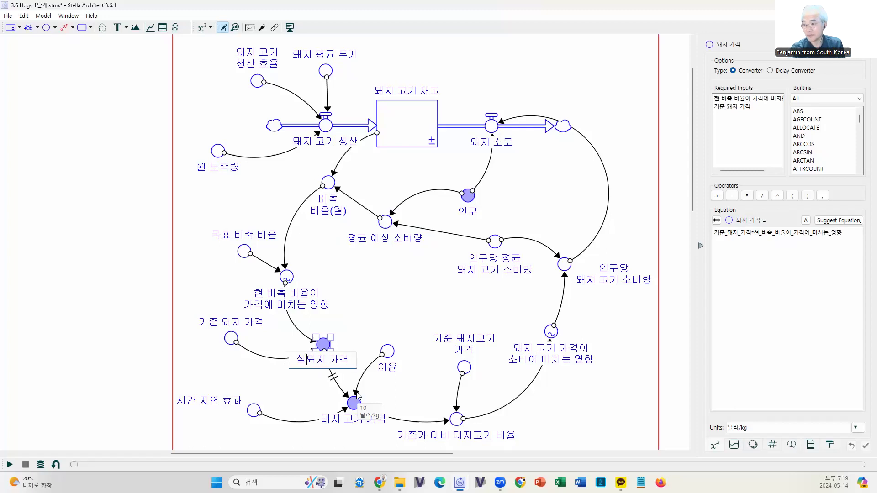
pyautogui.click(366, 312)
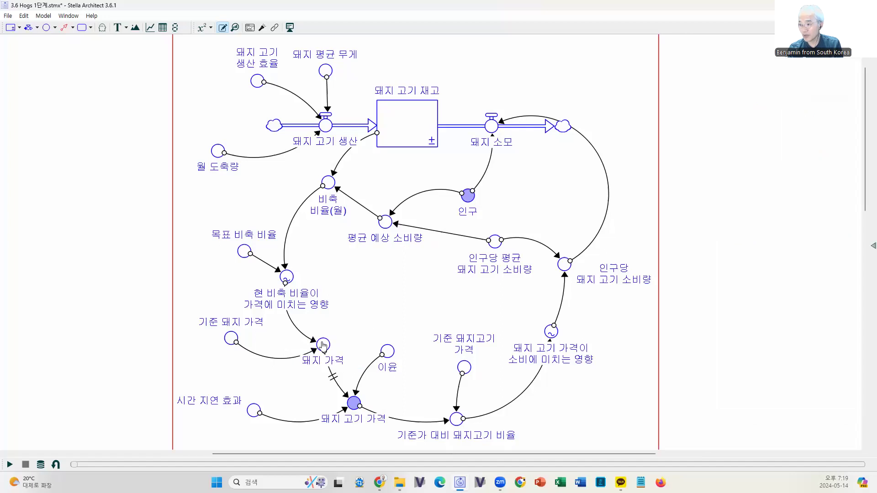
# Open the 돼지 가격 converter and highlight its whole equation.
pyautogui.click(323, 346)
pyautogui.doubleClick(322, 347)
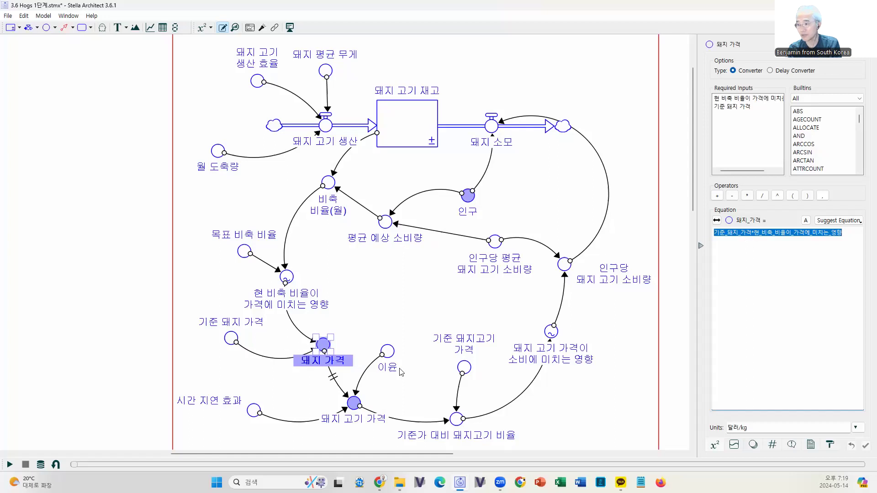
pyautogui.scroll(-3, 368, 315)
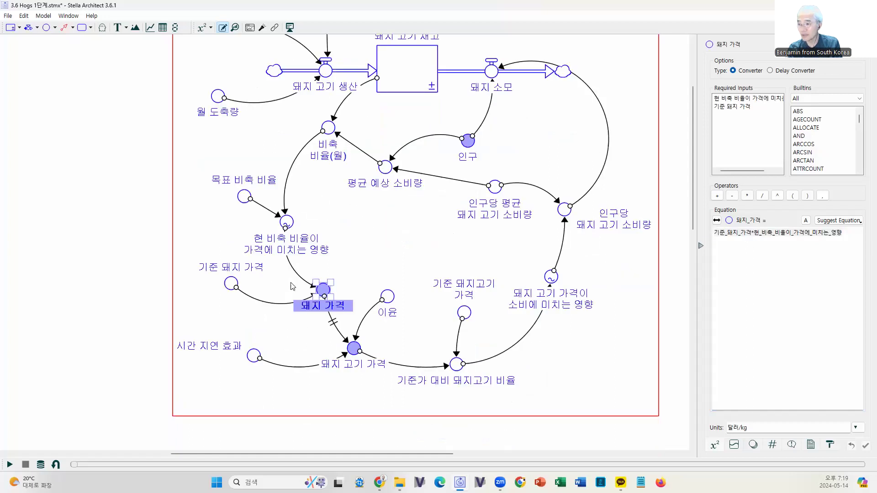
# Compare the equation and value of 돼지 고기 가격 with its inputs 이윤 and 돼지 가격.
pyautogui.click(354, 350)
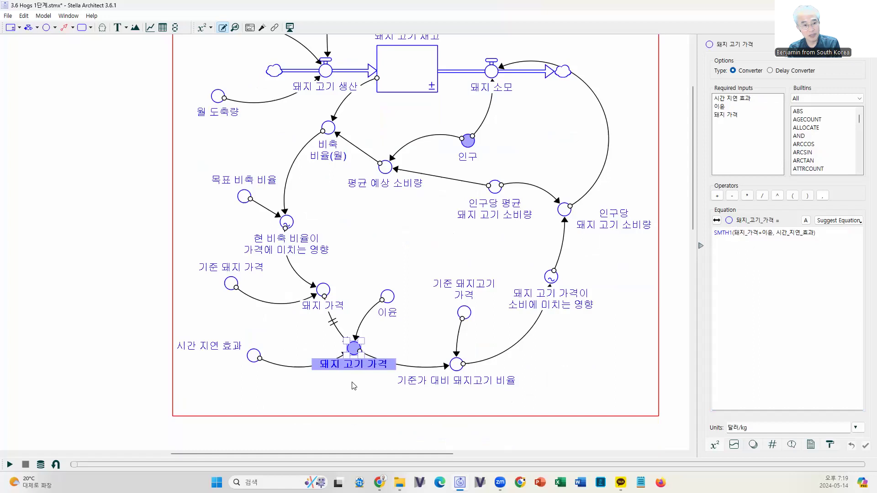
pyautogui.click(388, 297)
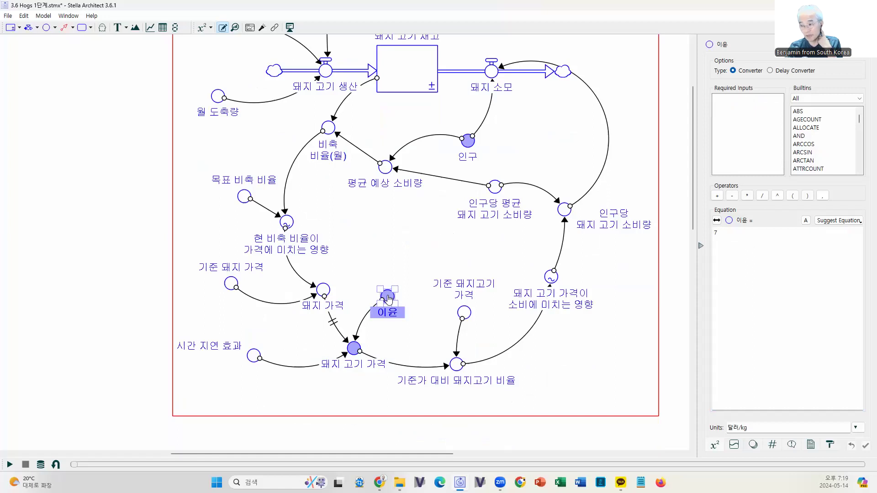
pyautogui.moveTo(354, 355)
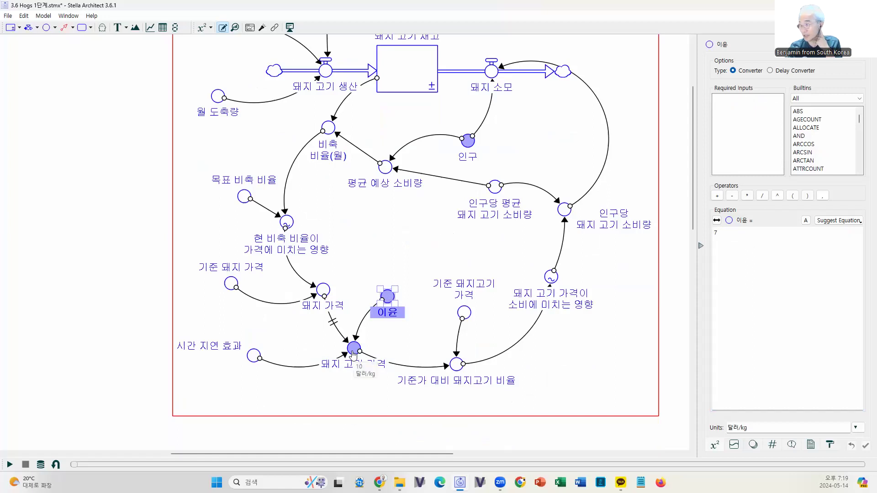
pyautogui.click(354, 351)
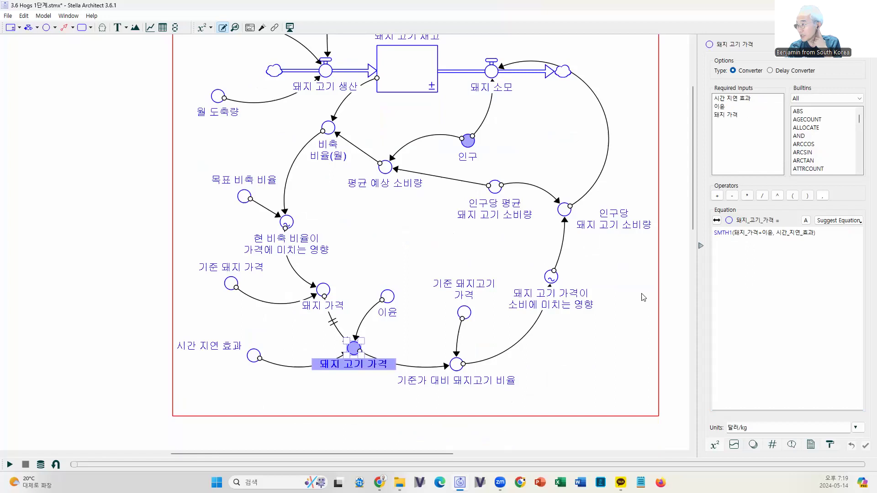
pyautogui.click(388, 298)
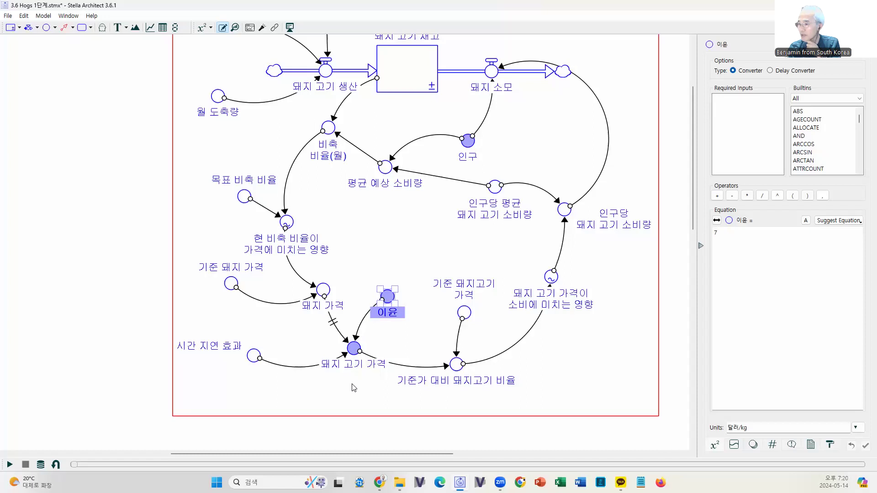
pyautogui.click(324, 293)
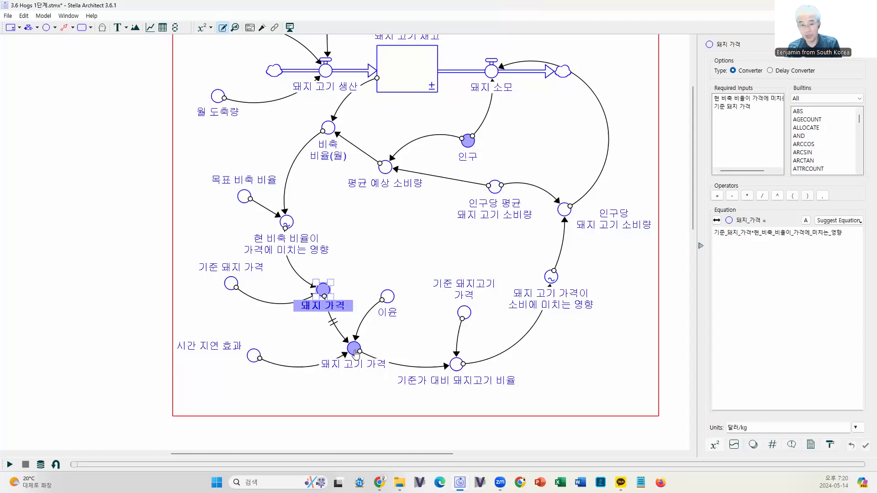
pyautogui.moveTo(356, 354)
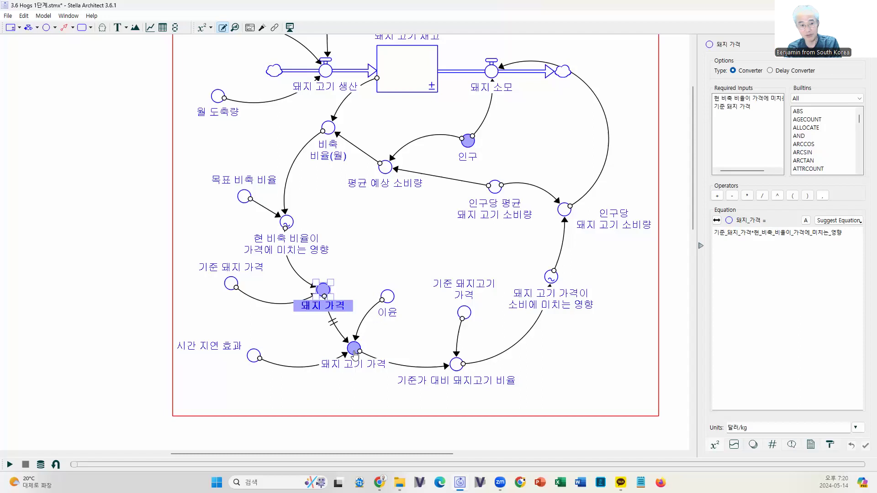
# Open the 돼지 고기 가격 converter and highlight the SMTH1 function name in its equation.
pyautogui.click(356, 355)
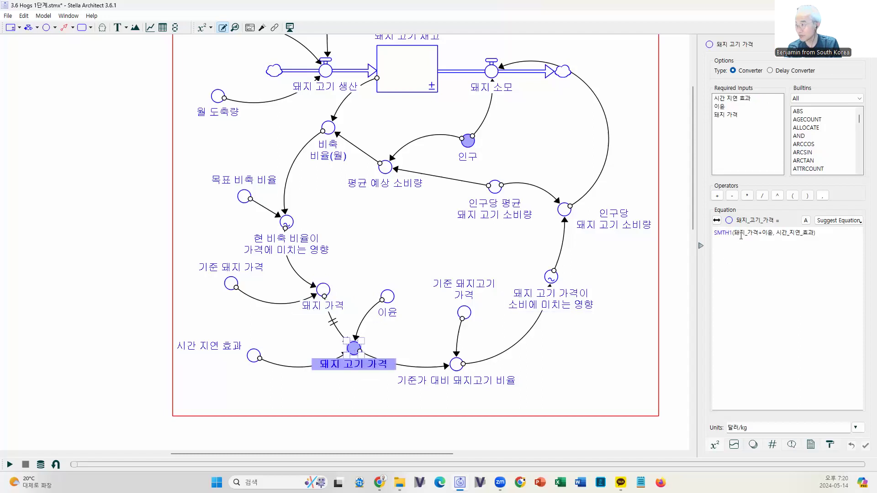
pyautogui.moveTo(733, 234); pyautogui.dragTo(713, 234)
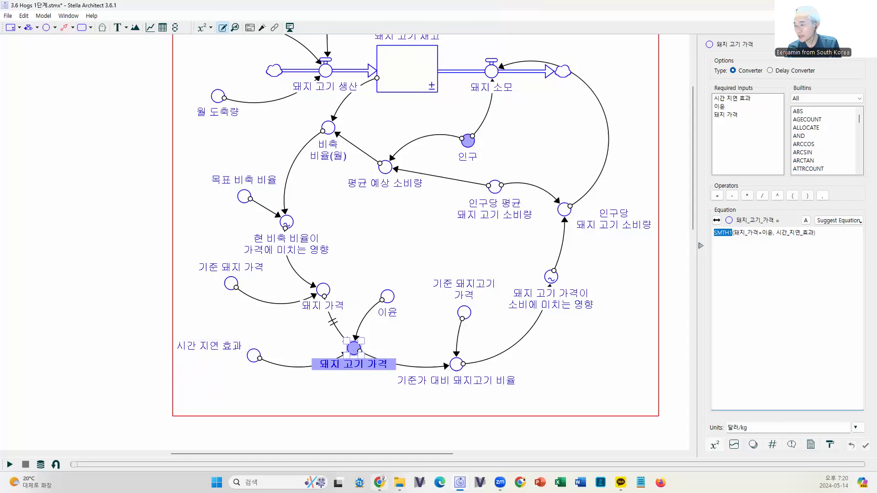
# Switch to Chrome, search the 시스템리더십교육센터 site for "지연 모델" and open the 지연 개념과 모델링 page.
pyautogui.moveTo(379, 482)
pyautogui.click(378, 431)
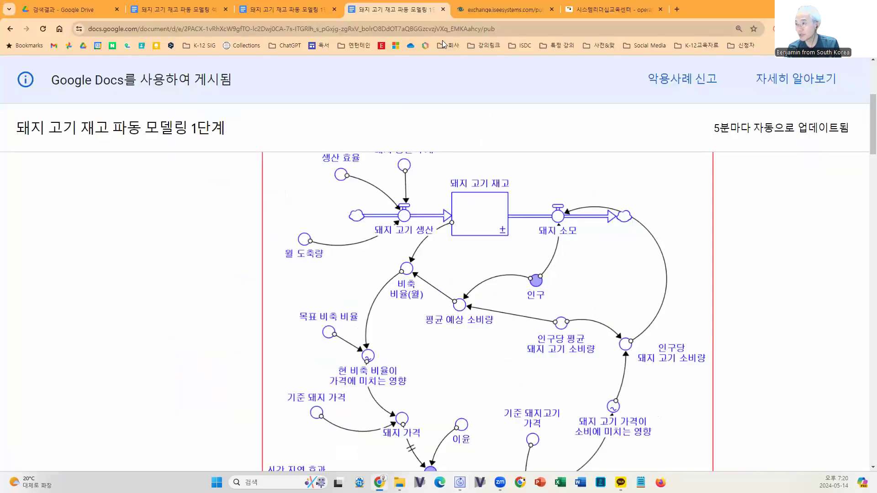
pyautogui.click(607, 9)
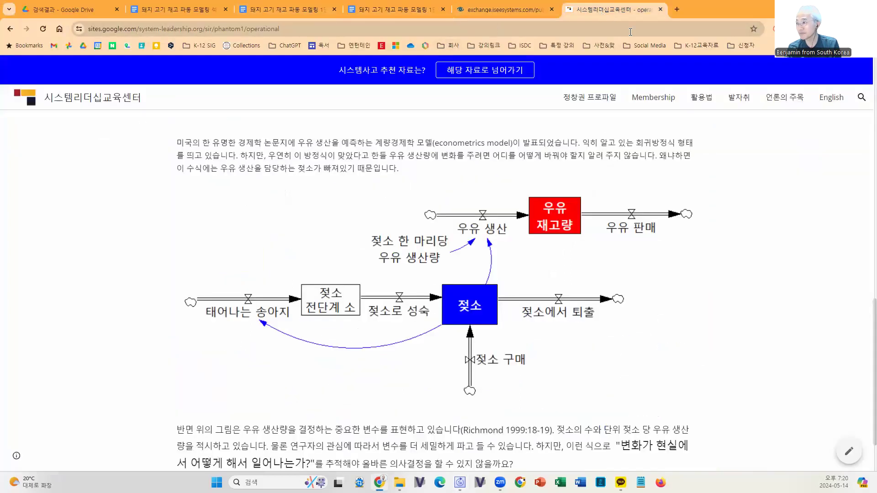
pyautogui.click(859, 100)
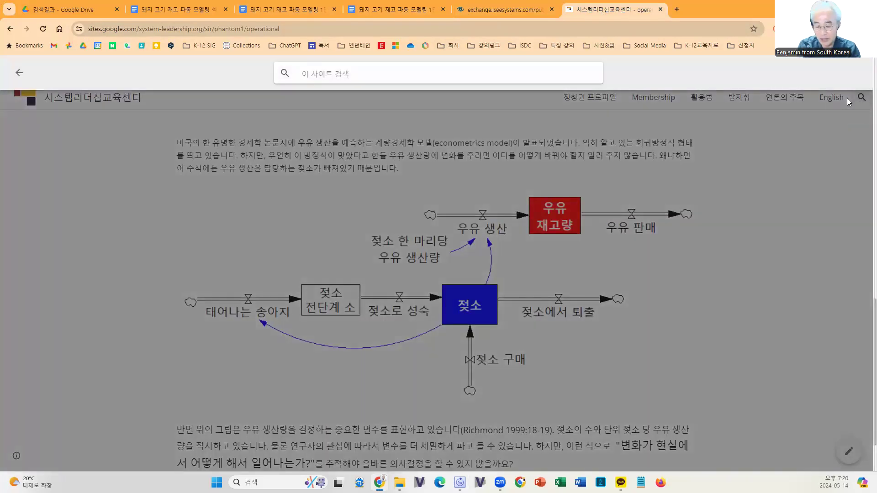
pyautogui.press('BackSpace')
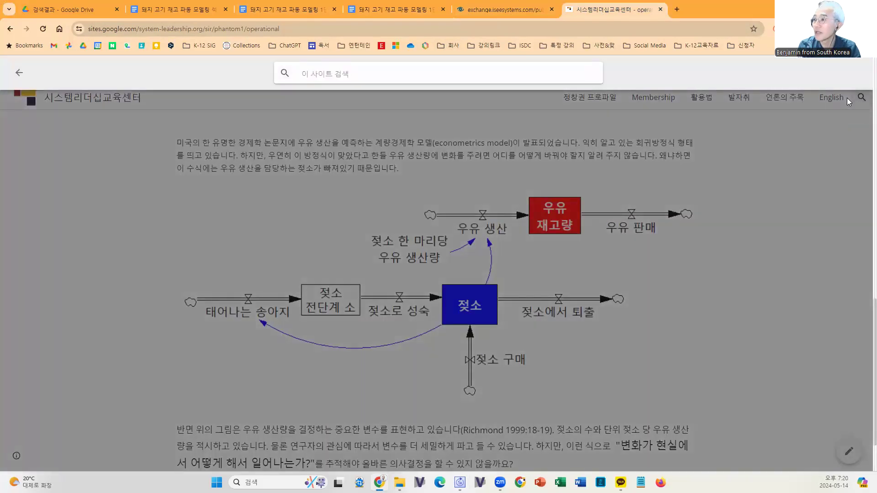
pyautogui.write('지연 모델')
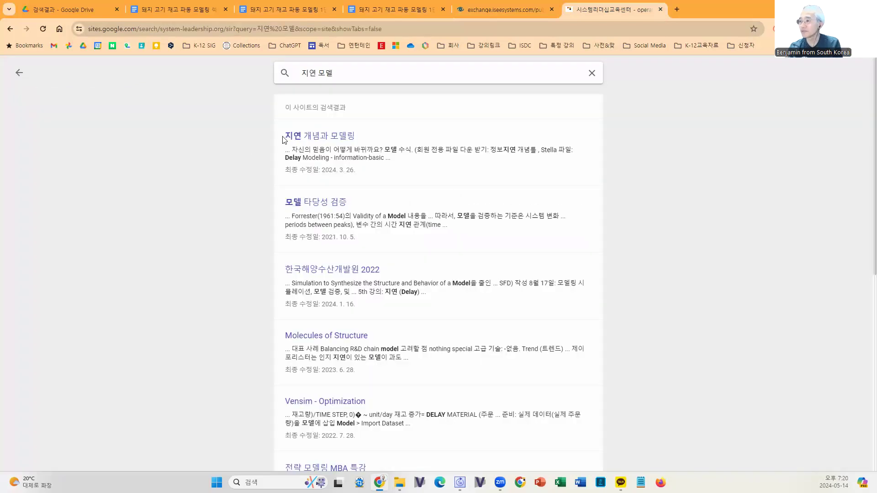
pyautogui.click(329, 140)
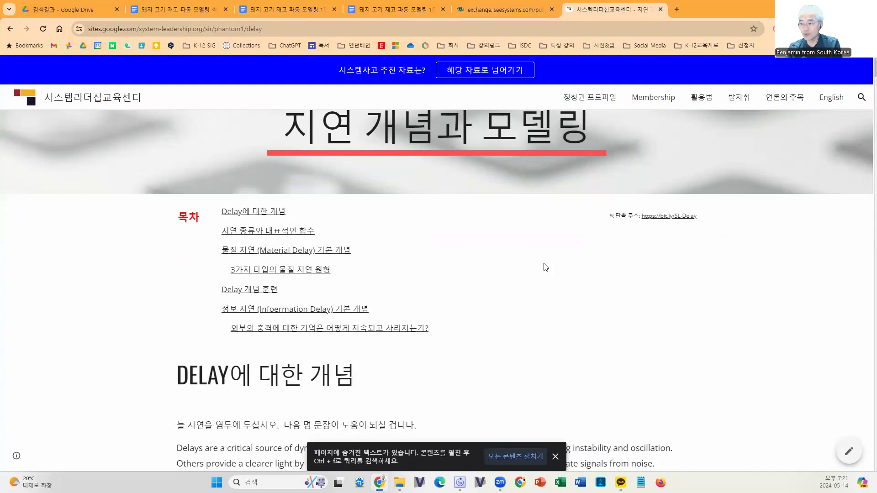
# Go to the page's 물질 지연 (Material Delay) section and read on to the 정보 지연 (Information Delay) introduction.
pyautogui.scroll(-2, 546, 268)
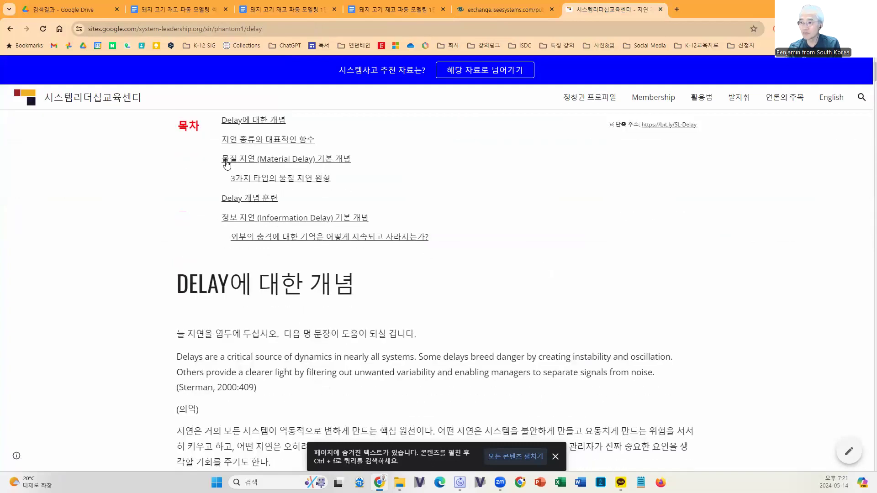
pyautogui.click(231, 160)
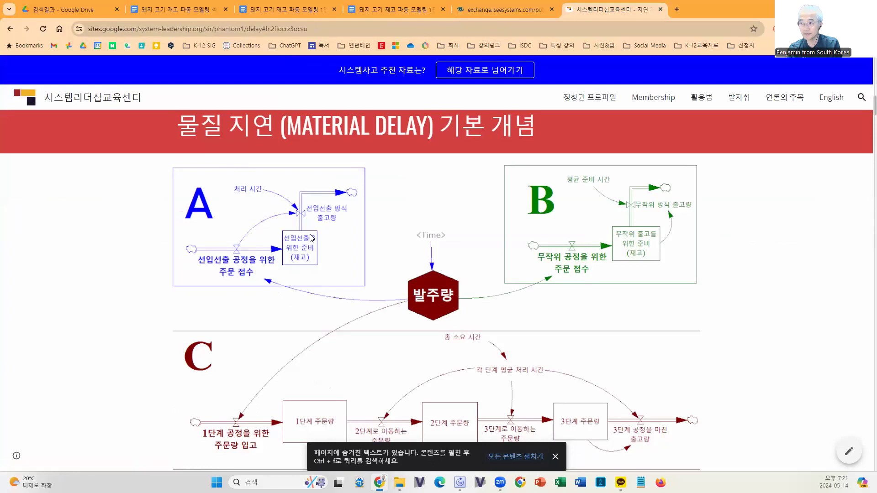
pyautogui.scroll(-20, 320, 247)
pyautogui.scroll(-20, 339, 255)
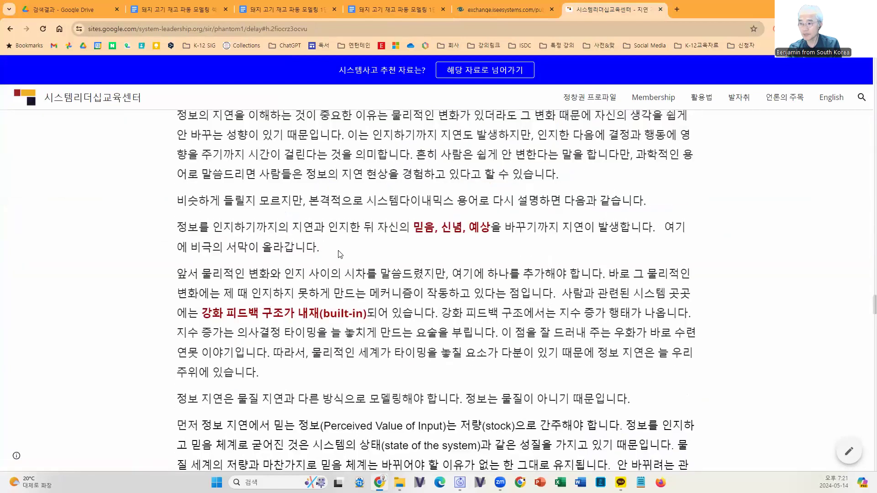
pyautogui.scroll(5, 340, 254)
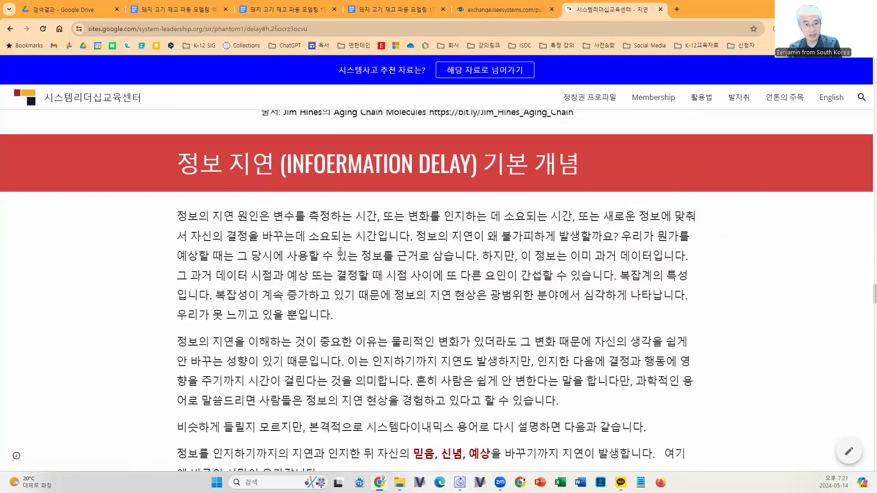
# Find the 지연 종류와 대표적인 함수 table and highlight the function names Delay Fixed, Smooth N and SMTH N.
pyautogui.scroll(10, 340, 252)
pyautogui.scroll(20, 339, 248)
pyautogui.scroll(20, 369, 208)
pyautogui.scroll(-5, 370, 208)
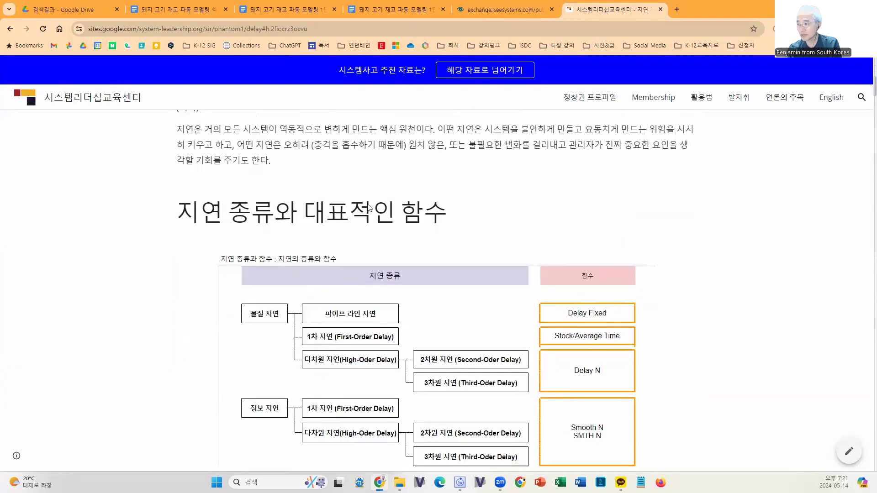
pyautogui.scroll(-2, 369, 208)
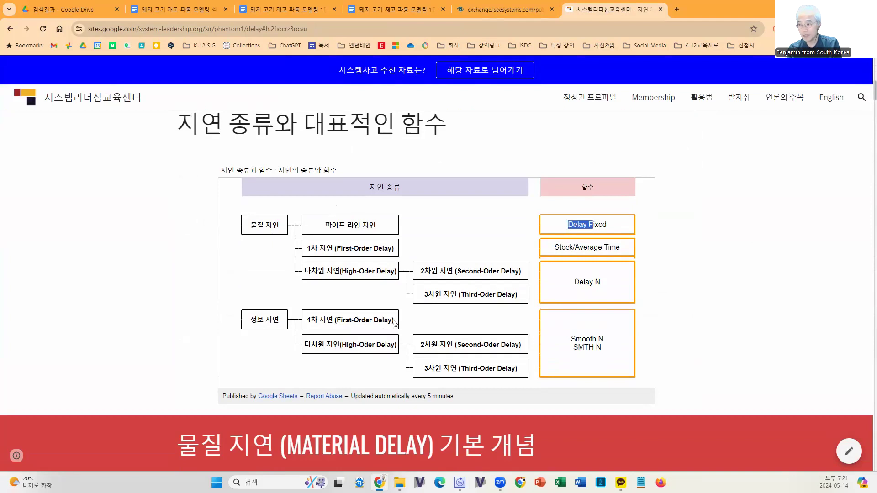
pyautogui.click(558, 343)
pyautogui.moveTo(571, 343); pyautogui.dragTo(602, 346)
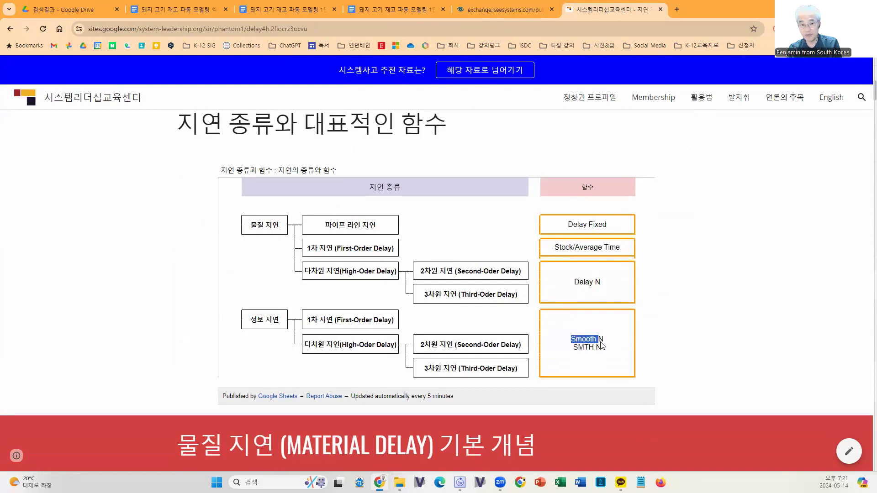
pyautogui.moveTo(573, 348); pyautogui.dragTo(595, 354)
pyautogui.click(666, 315)
# Examine the information delay stock-and-flow diagram with the stock 인지하고 있는 정보 (Perceived Value).
pyautogui.scroll(-20, 666, 315)
pyautogui.scroll(-20, 721, 285)
pyautogui.scroll(-13, 732, 270)
pyautogui.scroll(11, 732, 270)
pyautogui.scroll(8, 731, 270)
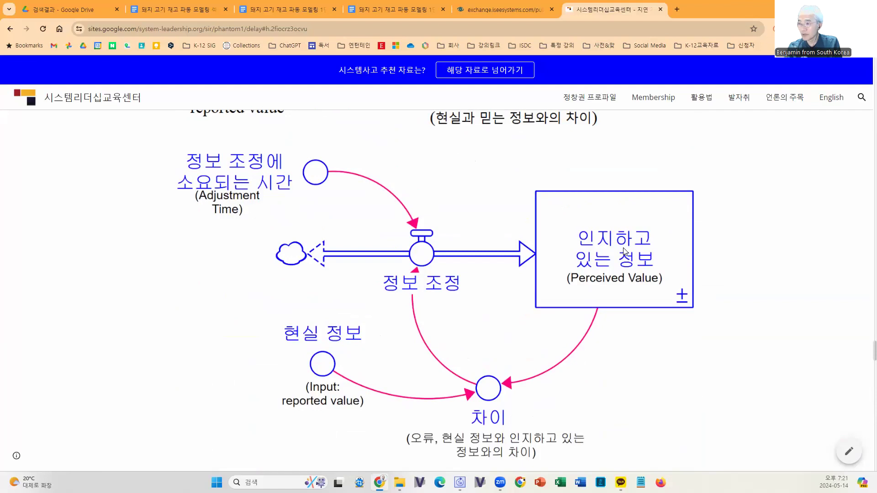
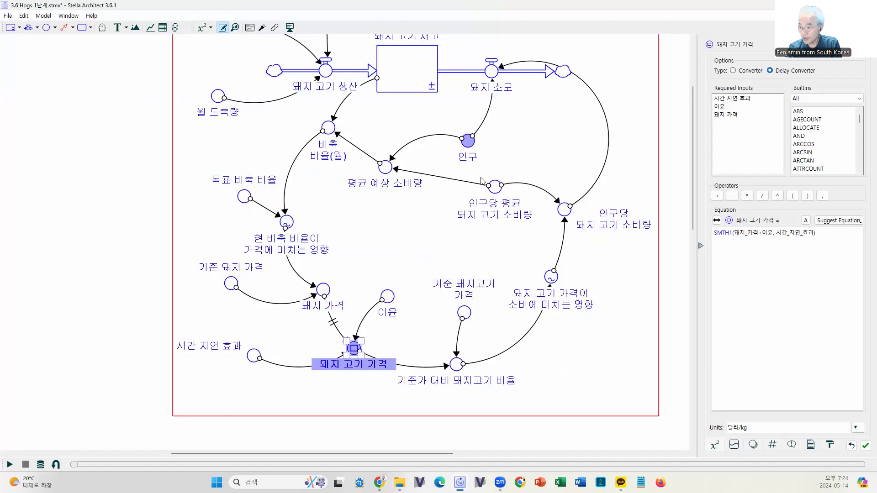
# Enlarge the 돼지 고기 가격 delay converter to show its symbol and shrink it back to a small size.
pyautogui.moveTo(359, 354); pyautogui.dragTo(457, 427)
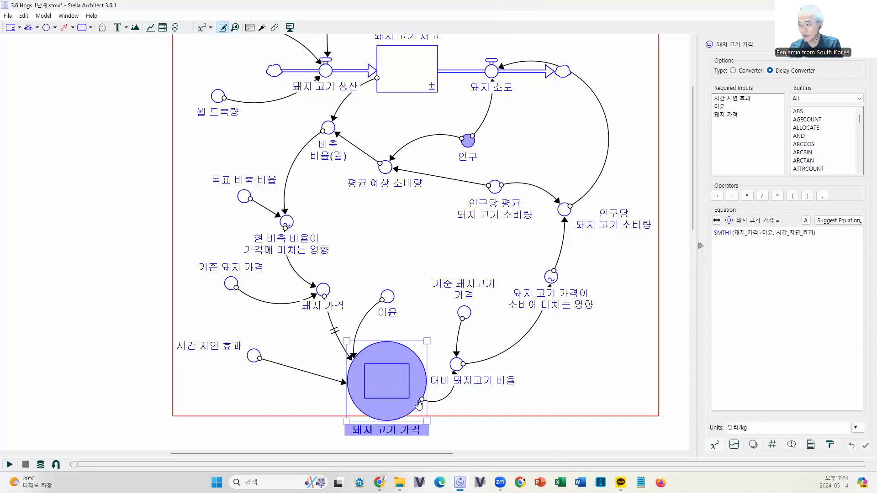
pyautogui.moveTo(427, 421); pyautogui.dragTo(368, 360)
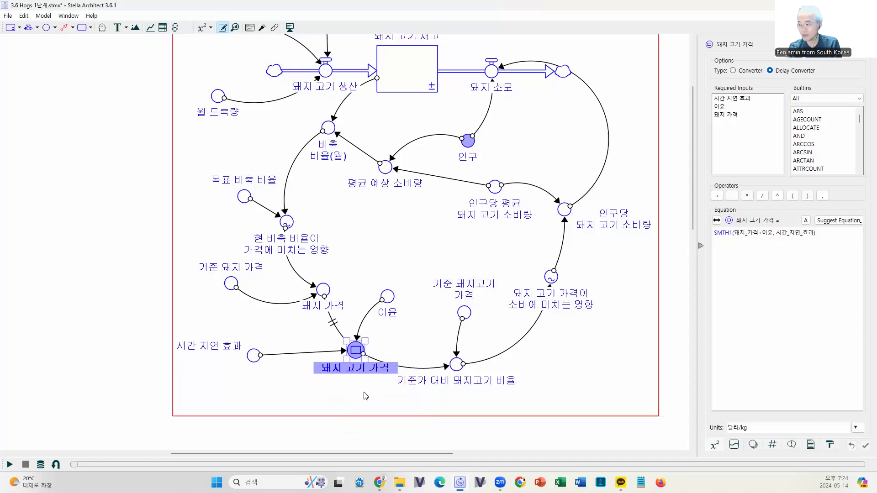
pyautogui.click(366, 398)
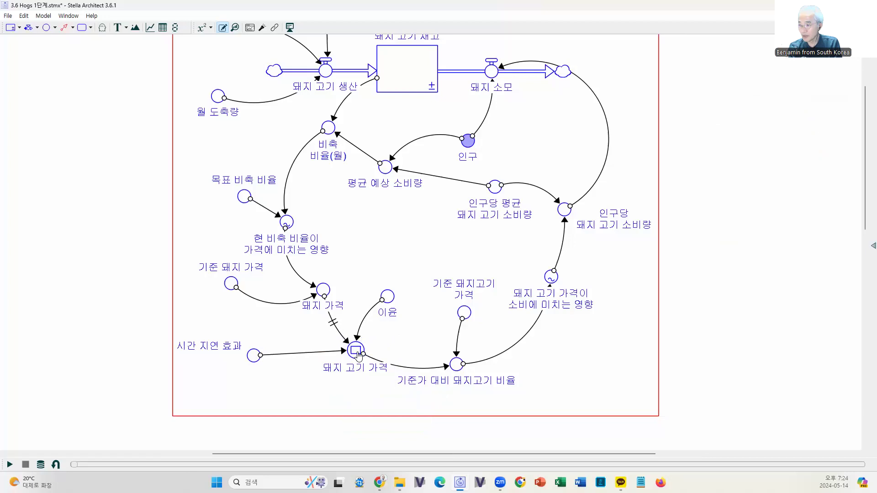
pyautogui.click(359, 352)
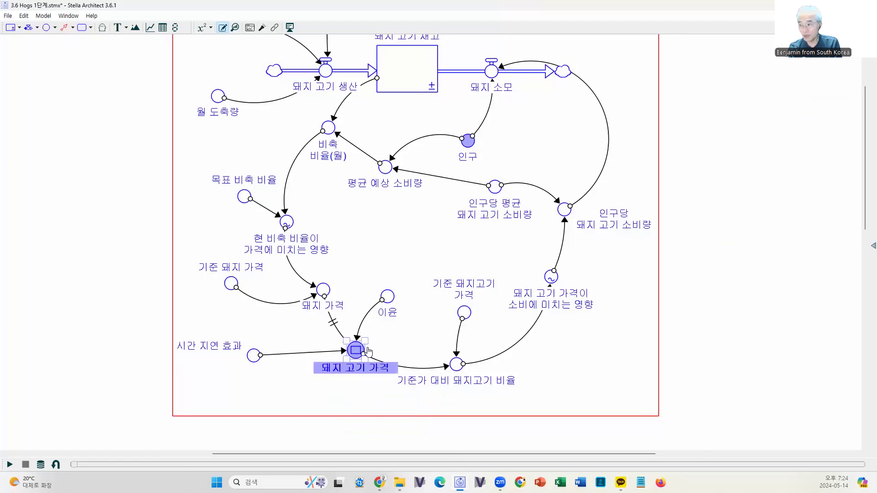
# Open the 기준가 대비 돼지고기 비율 converter and highlight 돼지_고기_가격 and the whole equation.
pyautogui.click(465, 313)
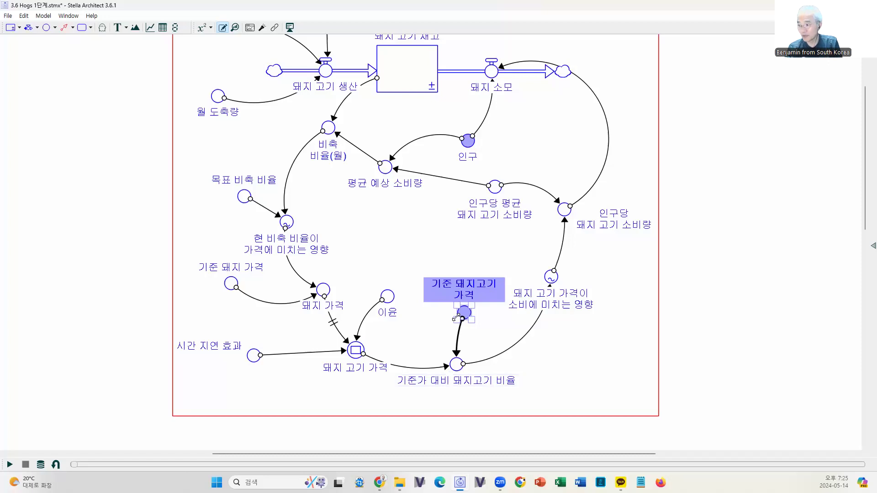
pyautogui.doubleClick(457, 364)
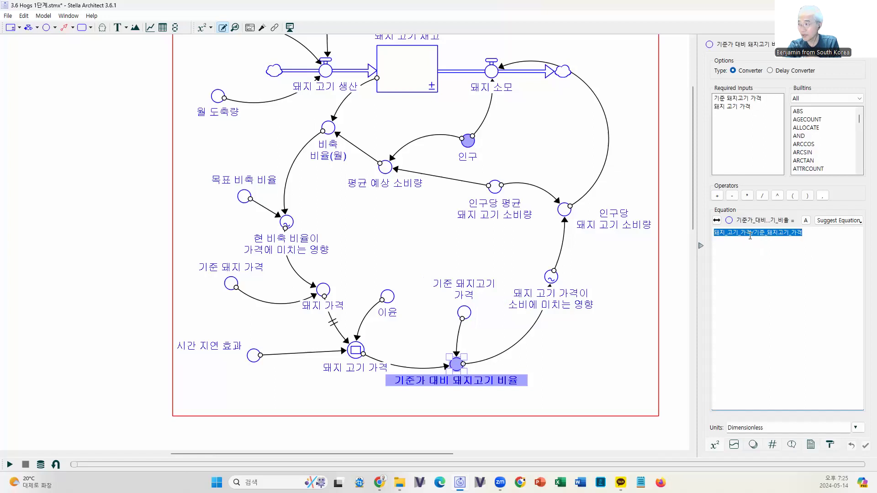
pyautogui.moveTo(756, 233); pyautogui.dragTo(697, 229)
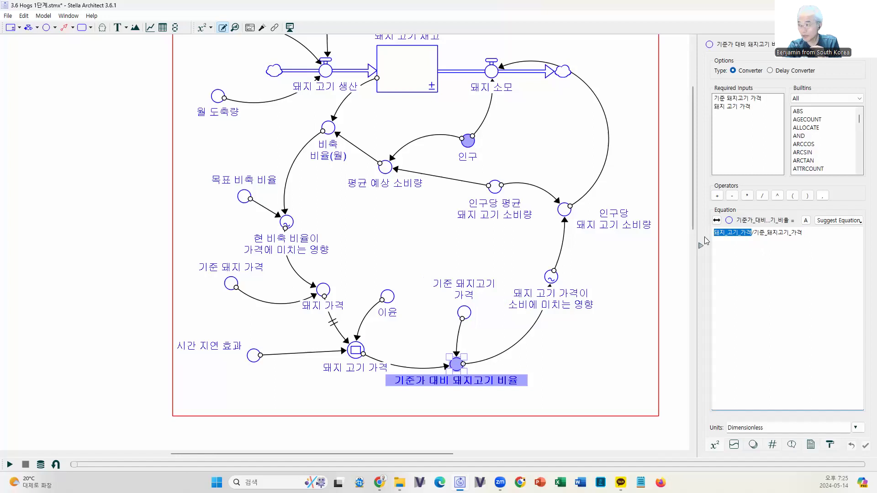
pyautogui.click(740, 240)
pyautogui.hotkey('ctrl', 'a')
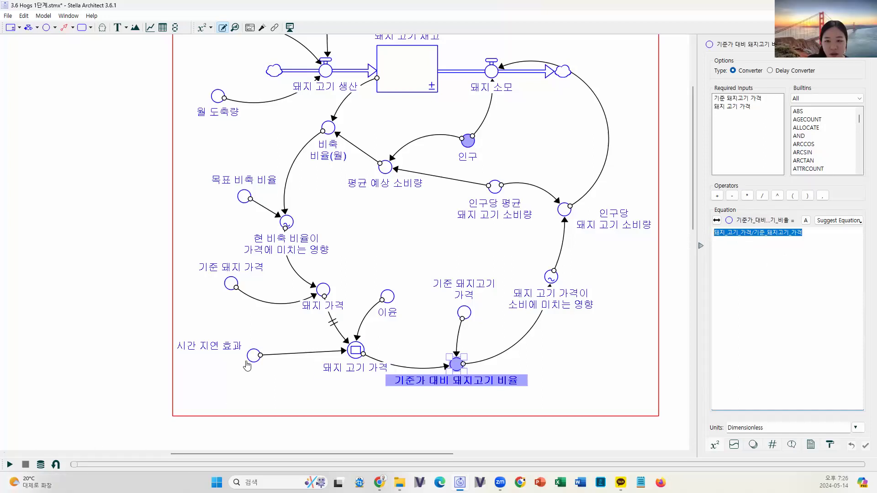
pyautogui.moveTo(248, 366)
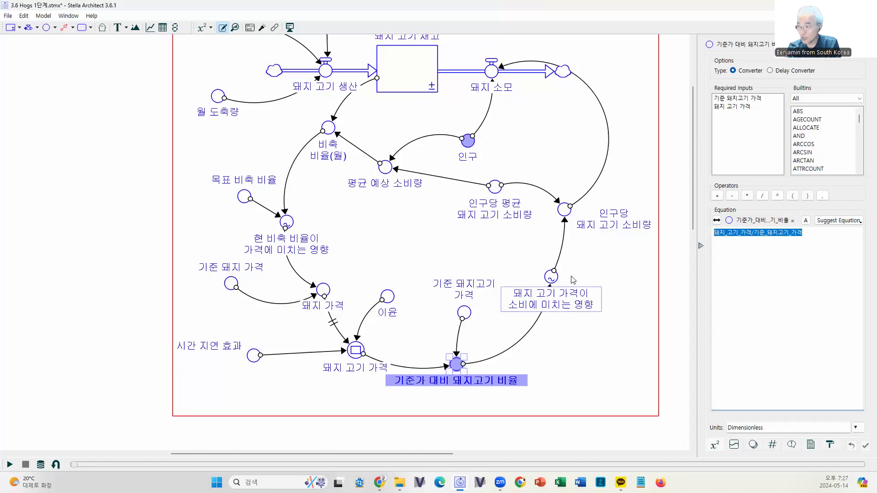
# Compare the equation of 인구당 돼지 고기 소비량 with that of 기준가 대비 돼지고기 비율.
pyautogui.click(565, 211)
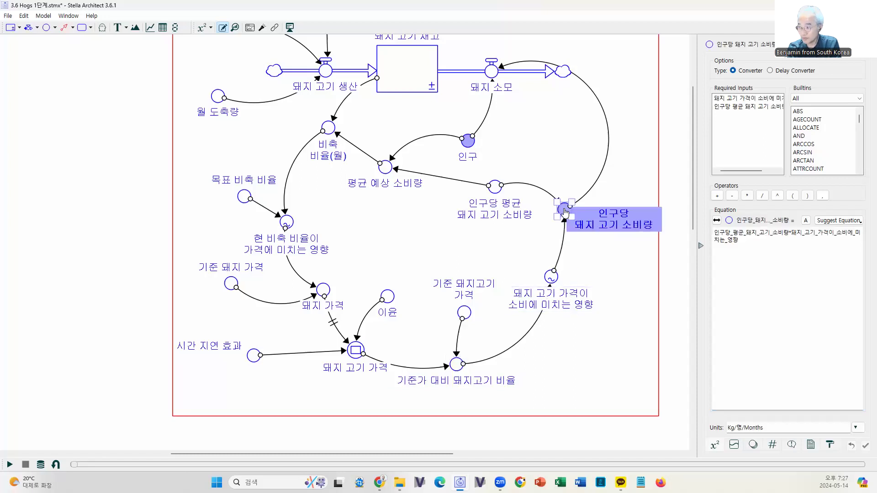
pyautogui.click(457, 365)
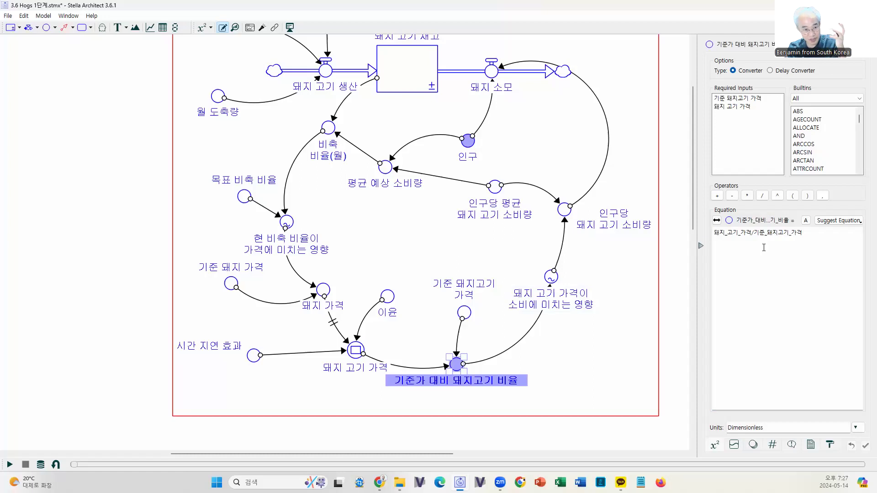
pyautogui.click(560, 204)
pyautogui.click(567, 211)
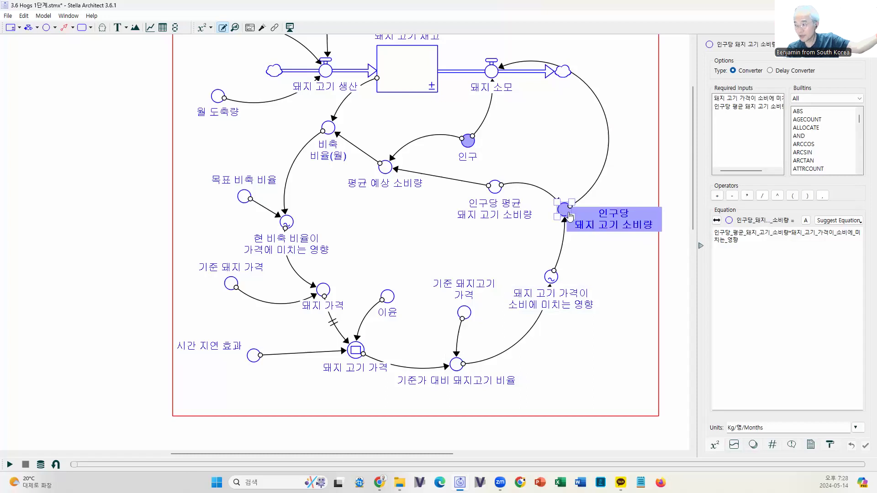
# Review the input of 돼지 고기 가격이 소비에 미치는 영향 and the value of 인구당 돼지 고기 소비량.
pyautogui.click(553, 282)
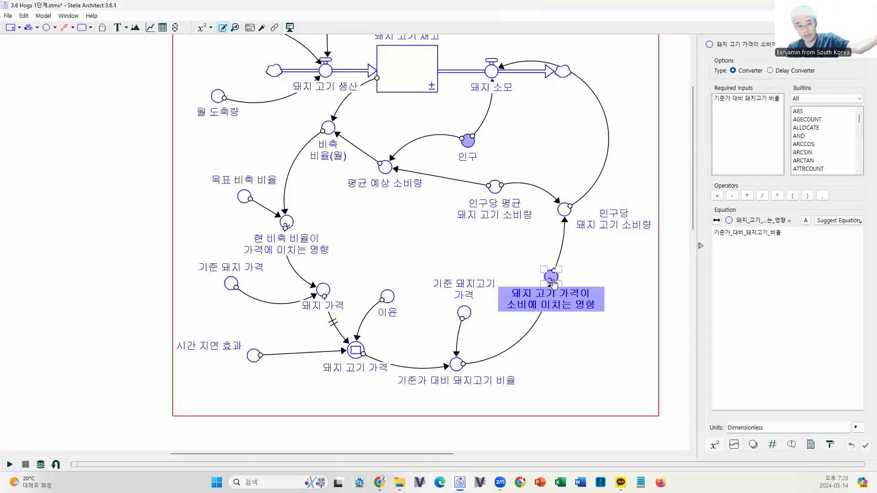
pyautogui.click(566, 213)
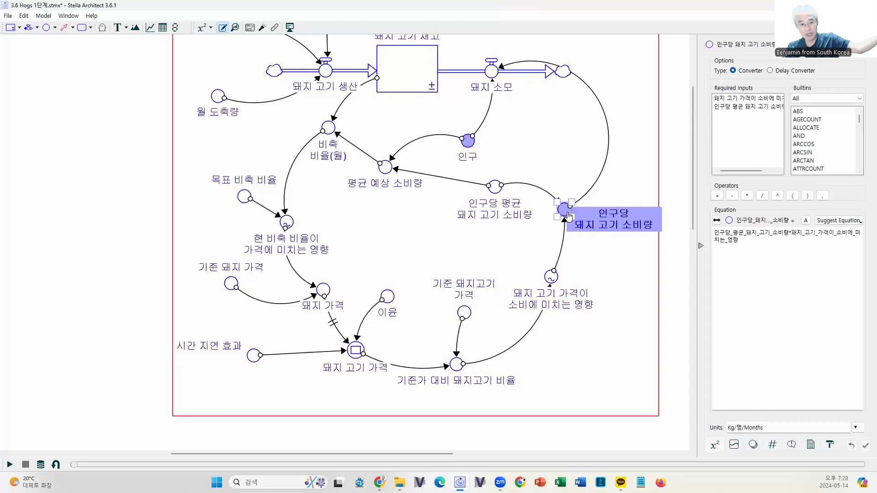
pyautogui.moveTo(569, 216)
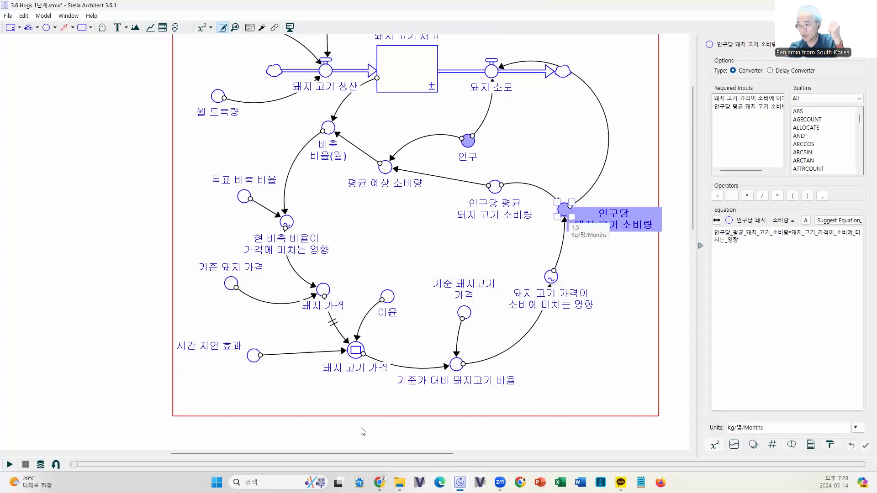
# Trace the equations from 기준가 대비 돼지고기 비율 through 돼지 고기 가격이 소비에 미치는 영향 to 인구당 돼지 고기 소비량.
pyautogui.click(458, 366)
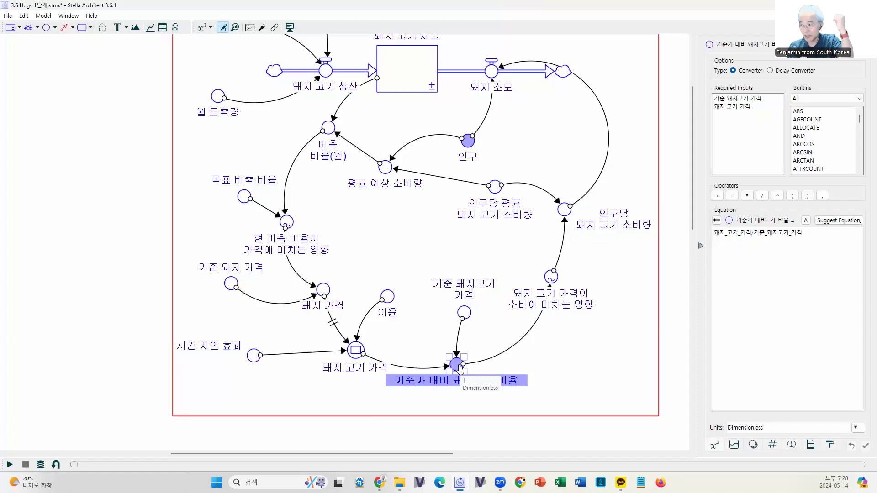
pyautogui.click(548, 278)
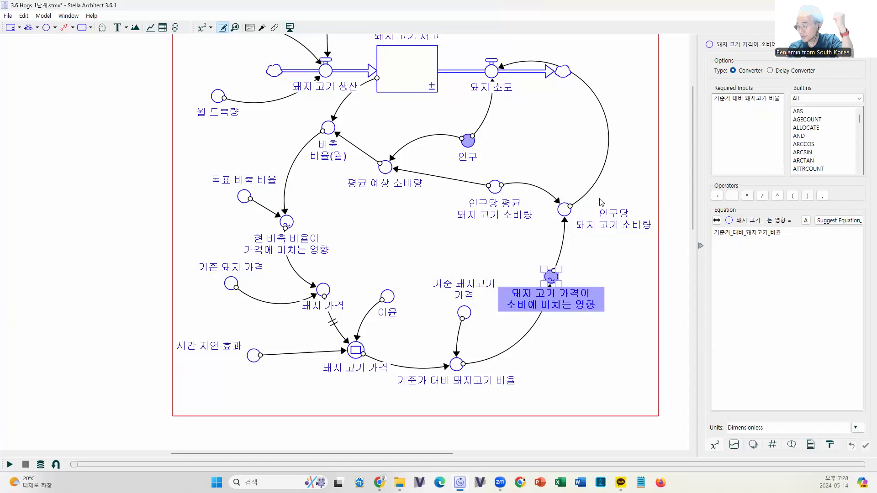
pyautogui.click(565, 209)
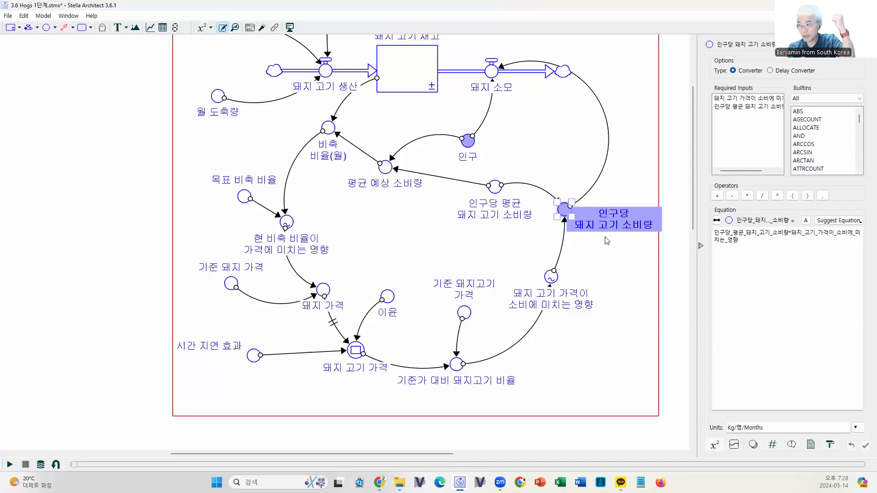
# Compare the equations of 돼지 고기 가격이 소비에 미치는 영향 and 인구당 돼지 고기 소비량.
pyautogui.click(551, 276)
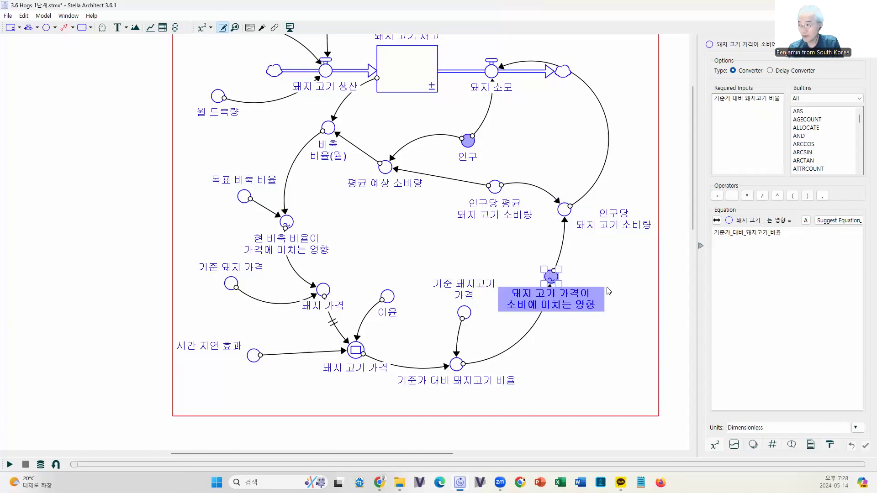
pyautogui.click(565, 210)
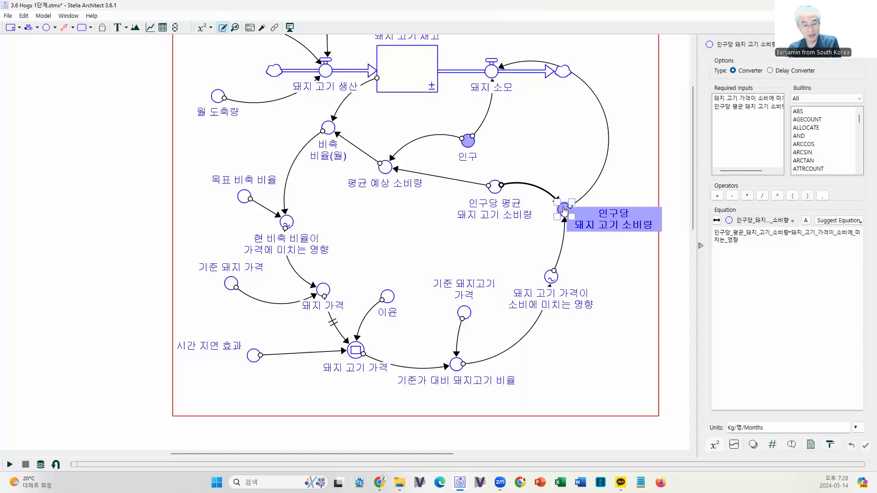
pyautogui.click(552, 278)
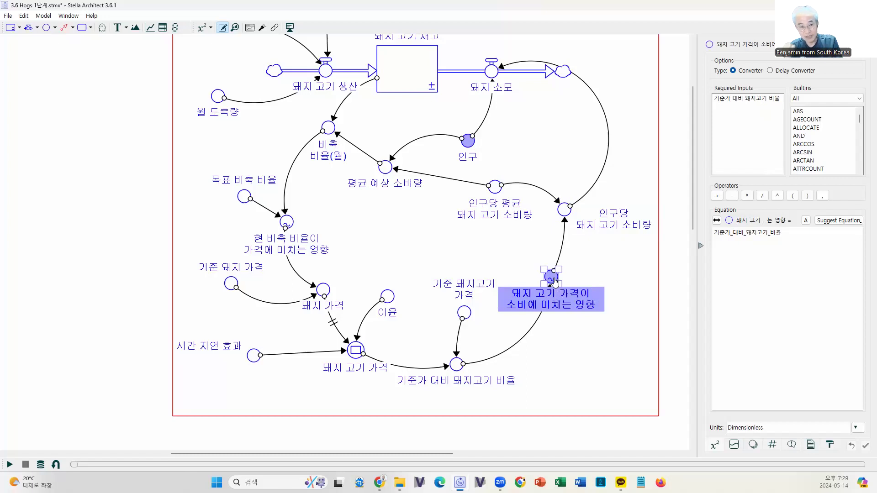
pyautogui.click(571, 207)
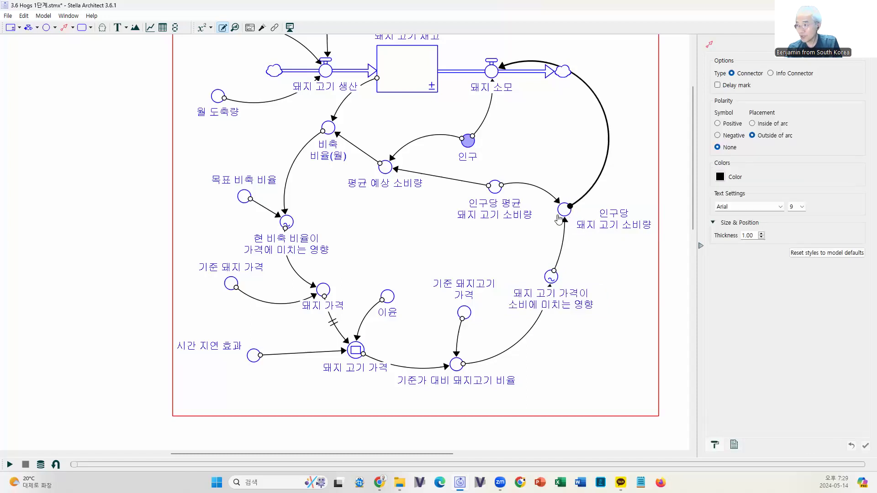
pyautogui.click(565, 213)
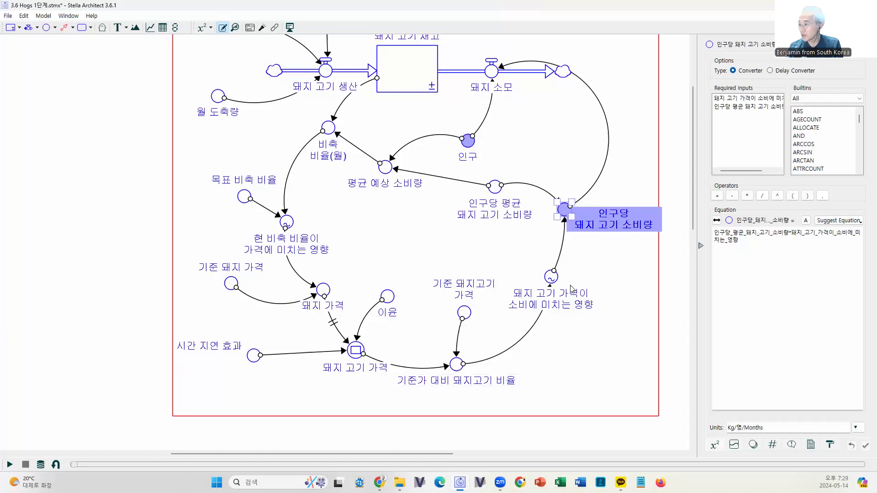
pyautogui.click(552, 277)
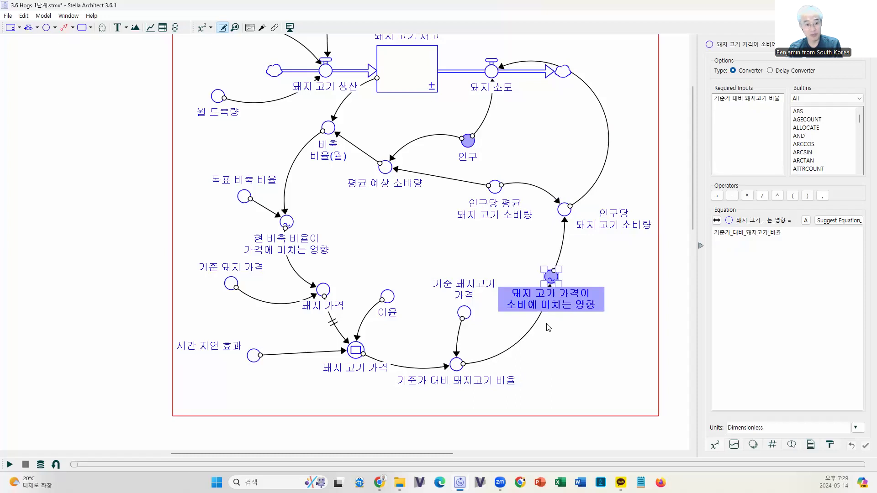
# Review the equation of 기준가 대비 돼지고기 비율 and the graphical function of 돼지 고기 가격이 소비에 미치는 영향 against 인구당 돼지 고기 소비량.
pyautogui.click(458, 370)
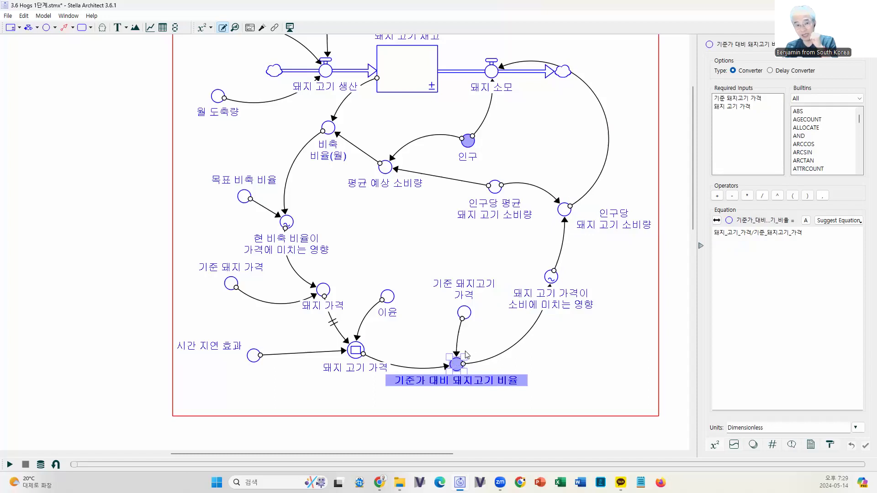
pyautogui.click(551, 277)
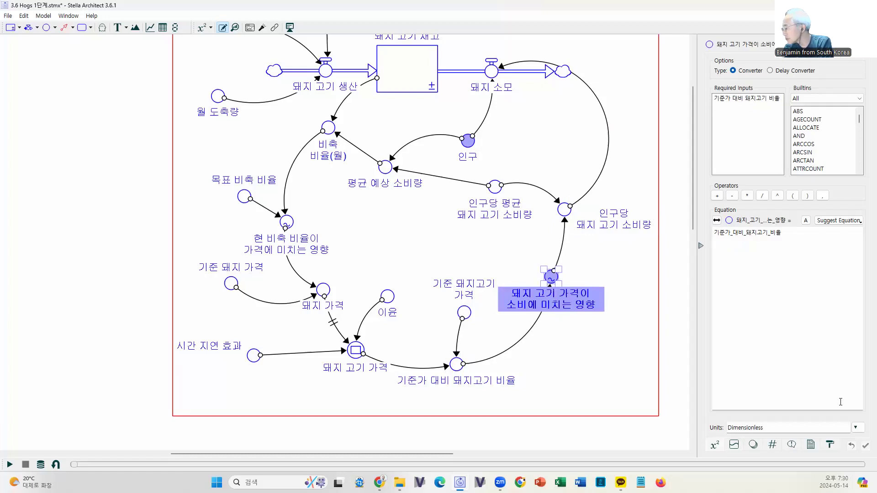
pyautogui.click(734, 446)
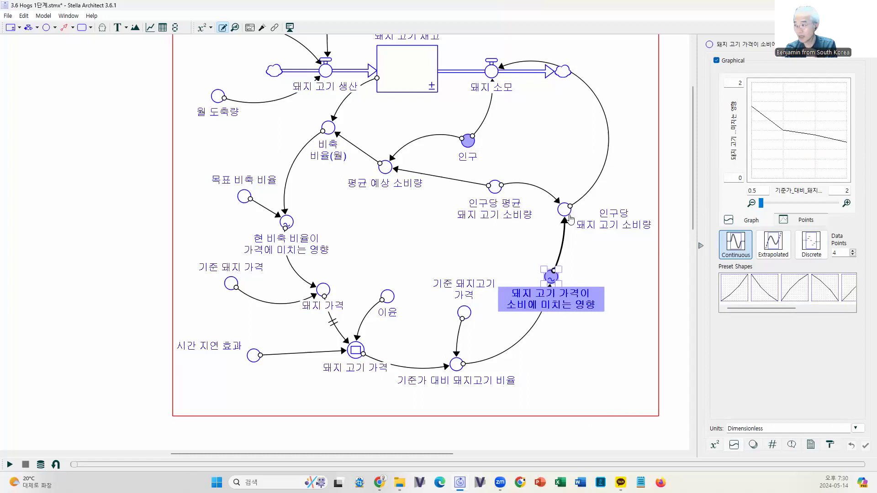
pyautogui.moveTo(575, 221)
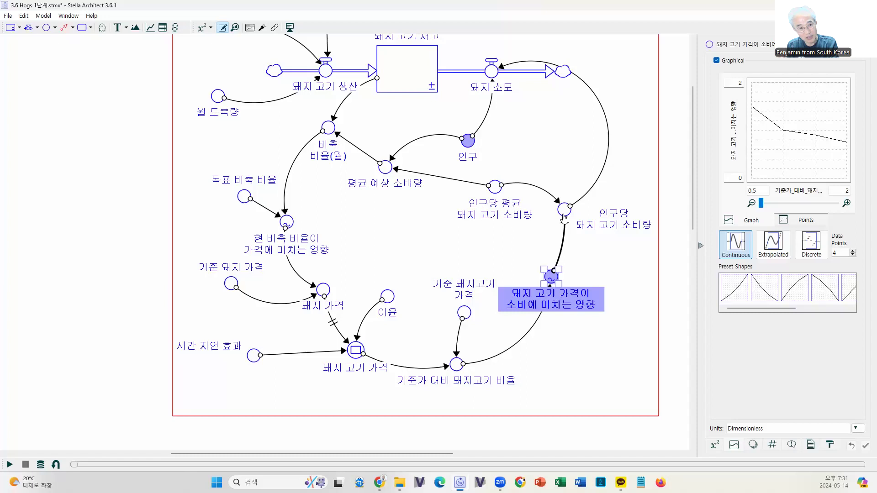
pyautogui.moveTo(564, 220); pyautogui.dragTo(565, 218)
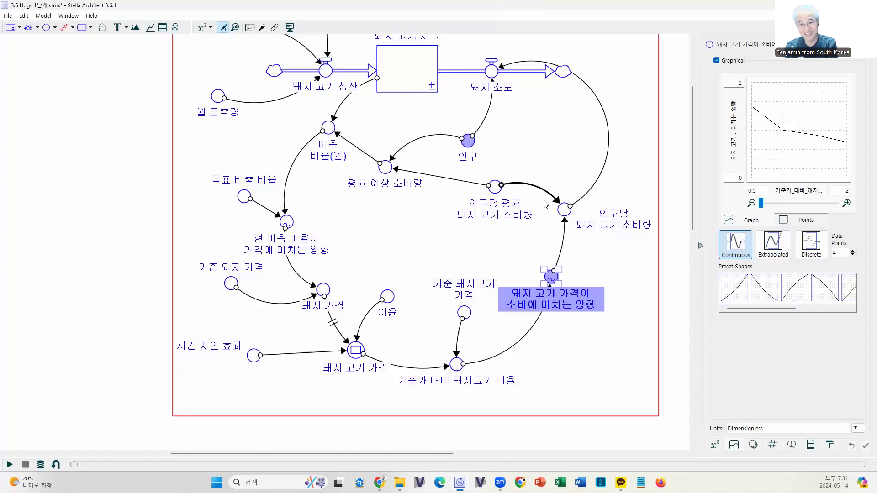
pyautogui.click(562, 211)
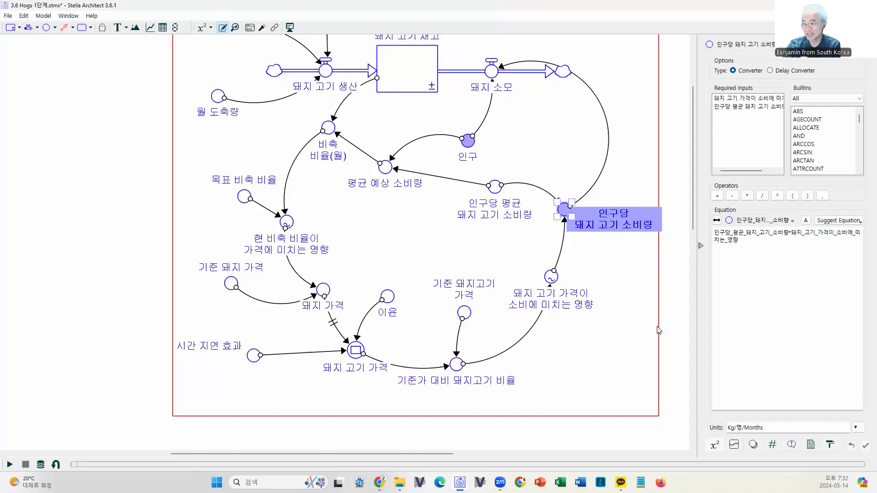
pyautogui.click(570, 295)
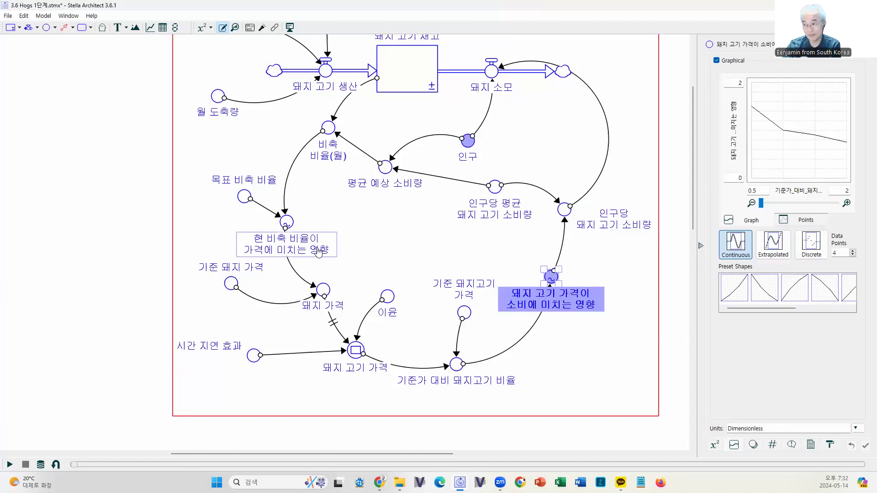
# Compare the equation of 돼지 고기 가격이 소비에 미치는 영향 with that of 현 비축 비율이 가격에 미치는 영향.
pyautogui.click(715, 445)
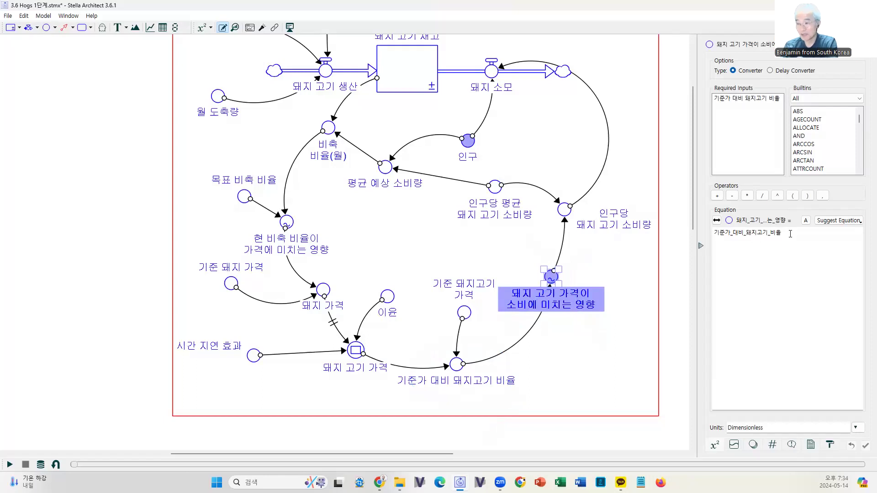
pyautogui.click(284, 208)
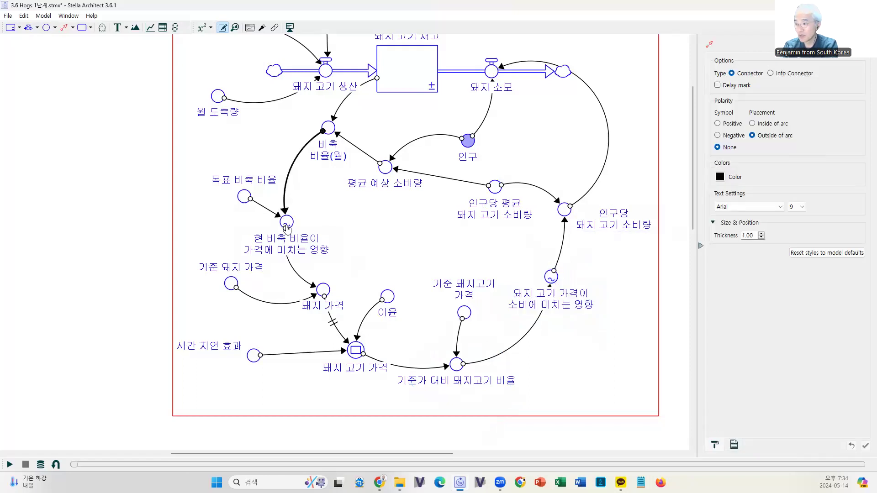
pyautogui.click(286, 224)
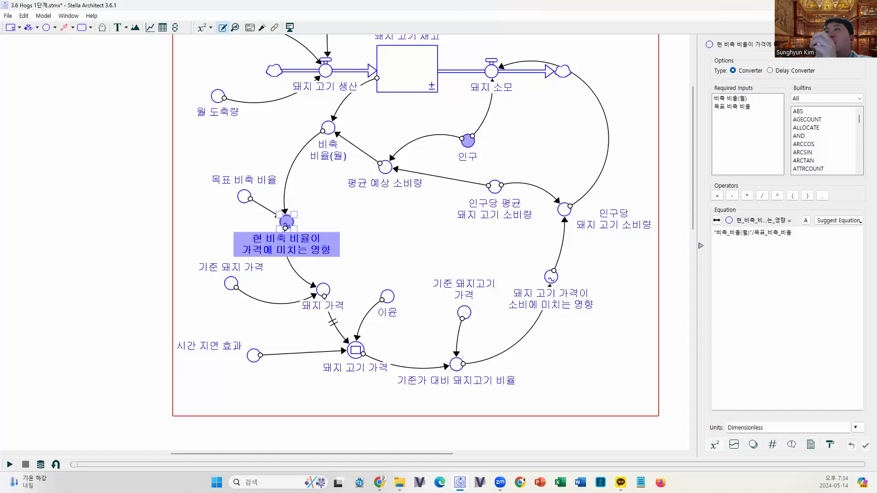
# Add a converter named 그때 그때 달라지는 비축비율 next to 현 비축 비율이 가격에 미치는 영향.
pyautogui.click(46, 27)
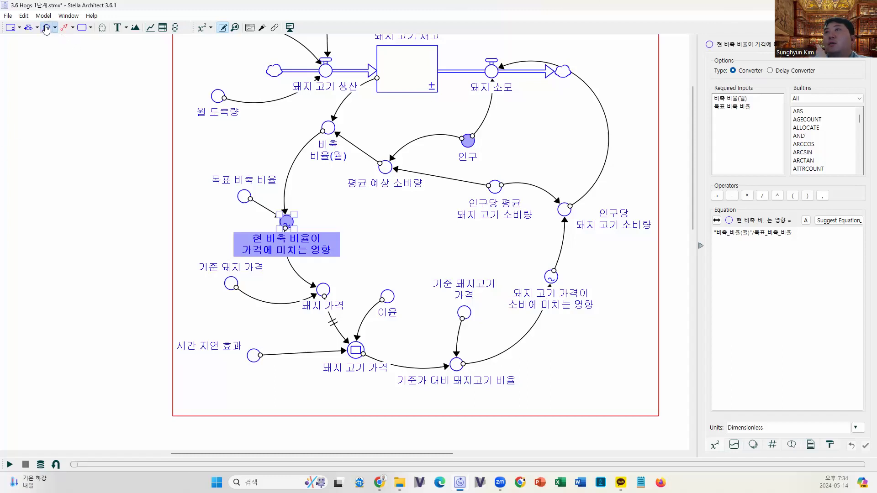
pyautogui.click(328, 209)
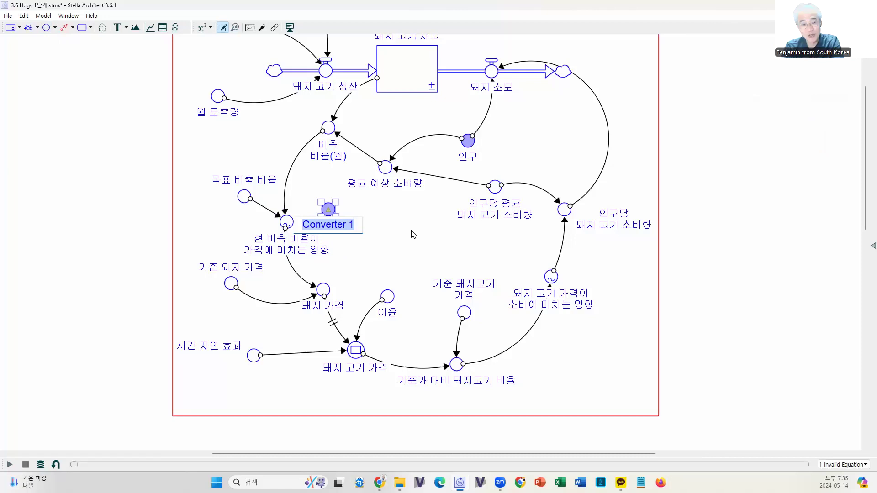
pyautogui.write('그')
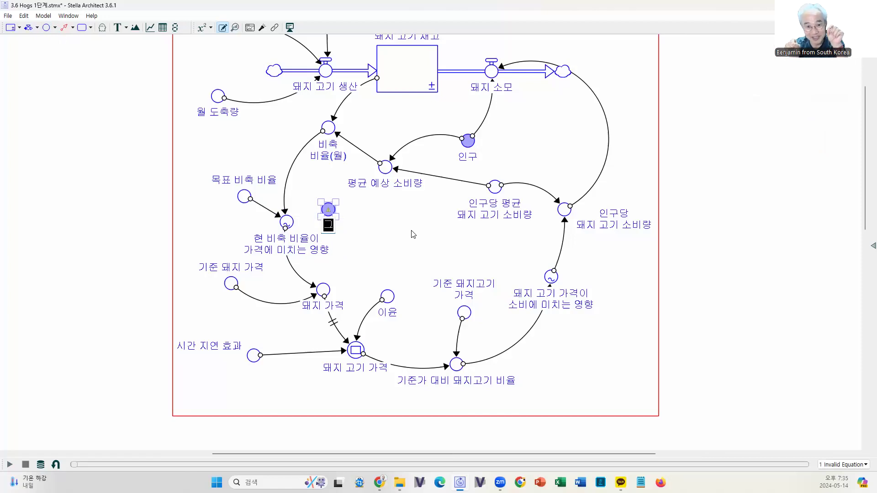
pyautogui.write('그때 그때 달라지는 비유축비율')
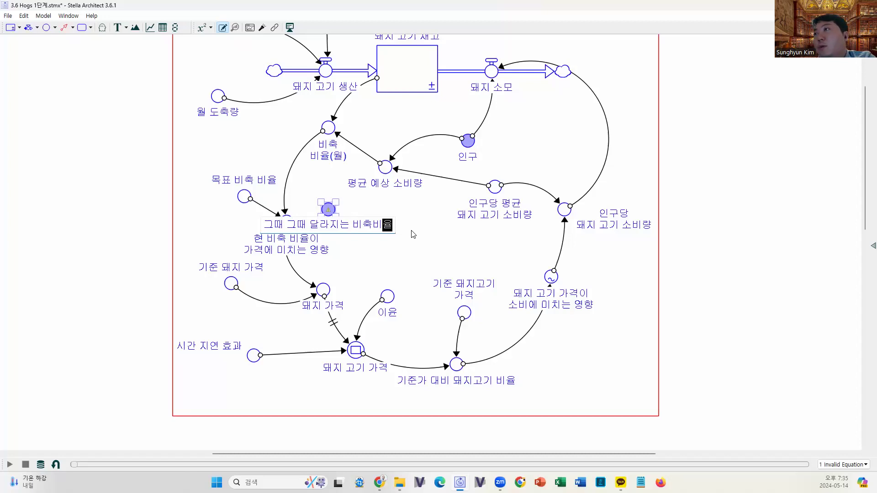
pyautogui.click(414, 235)
# Reroute the connectors from 비축 비율(월) and 목표 비축 비율 to the new converter and link it to 현 비축 비율이 가격에 미치는 영향.
pyautogui.moveTo(286, 214); pyautogui.dragTo(328, 209)
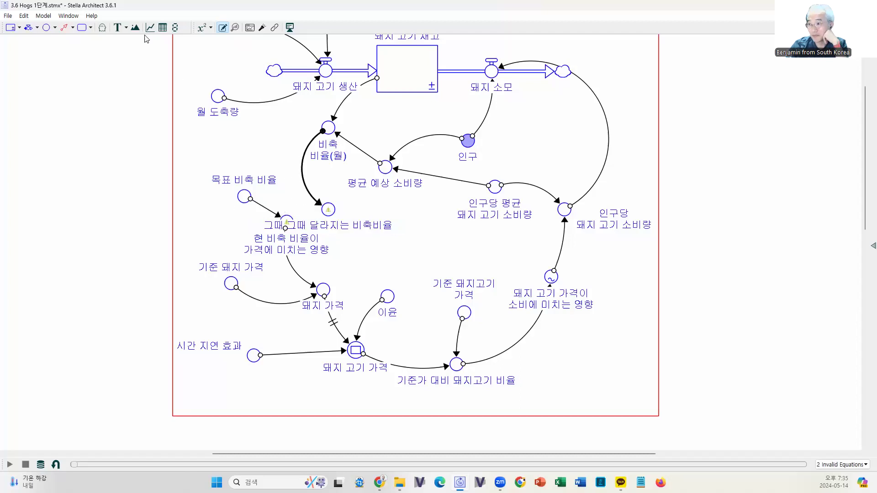
pyautogui.moveTo(277, 212); pyautogui.dragTo(328, 209)
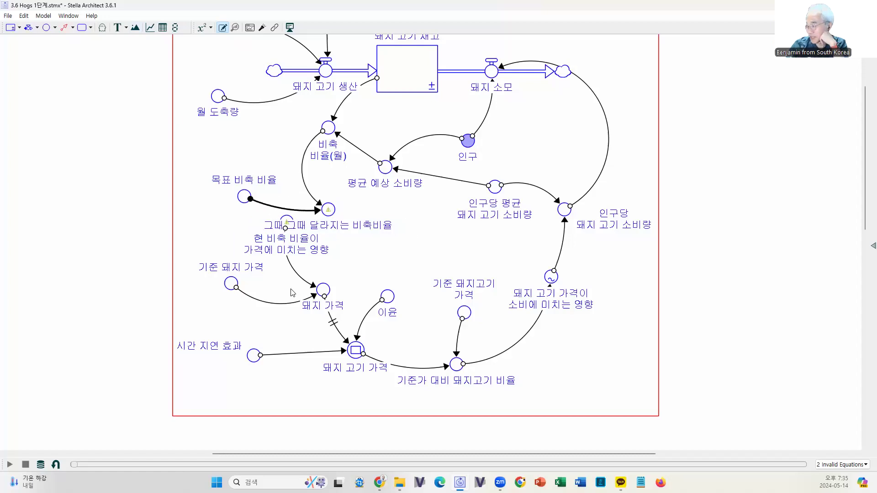
pyautogui.click(64, 27)
pyautogui.moveTo(328, 209)
pyautogui.mouseDown()
pyautogui.moveTo(309, 197)
pyautogui.moveTo(287, 222)
pyautogui.moveTo(317, 202)
pyautogui.moveTo(299, 197)
pyautogui.moveTo(331, 207)
pyautogui.mouseUp()
# Split the 그때 그때 달라지는 비축비율 label into two lines and tidy the converter's position and connector above 현 비축 비율이 가격에 미치는 영향.
pyautogui.doubleClick(342, 201)
pyautogui.doubleClick(342, 196)
pyautogui.click(359, 197)
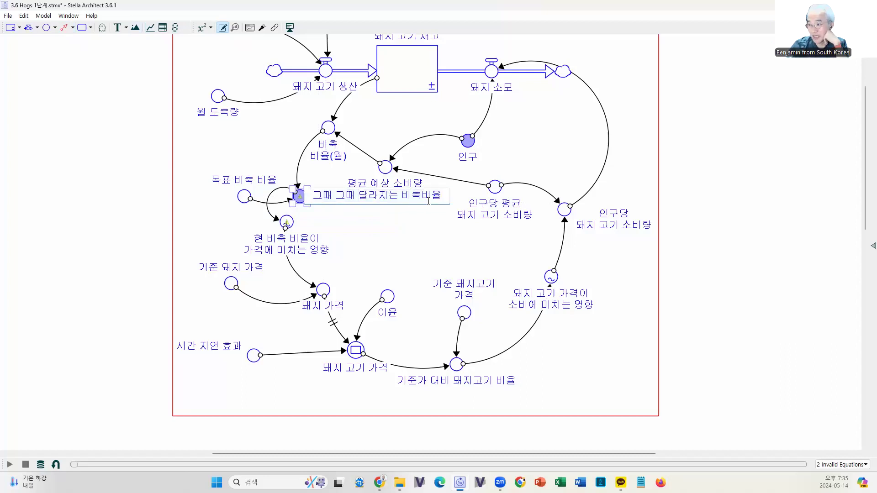
pyautogui.press('Return')
pyautogui.click(351, 204)
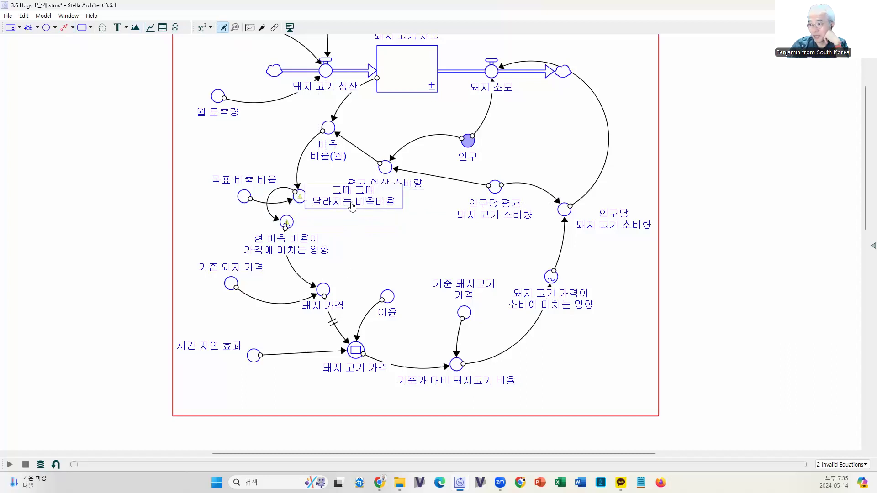
pyautogui.moveTo(300, 200)
pyautogui.mouseDown()
pyautogui.moveTo(286, 199)
pyautogui.moveTo(305, 212)
pyautogui.mouseUp()
pyautogui.click(272, 206)
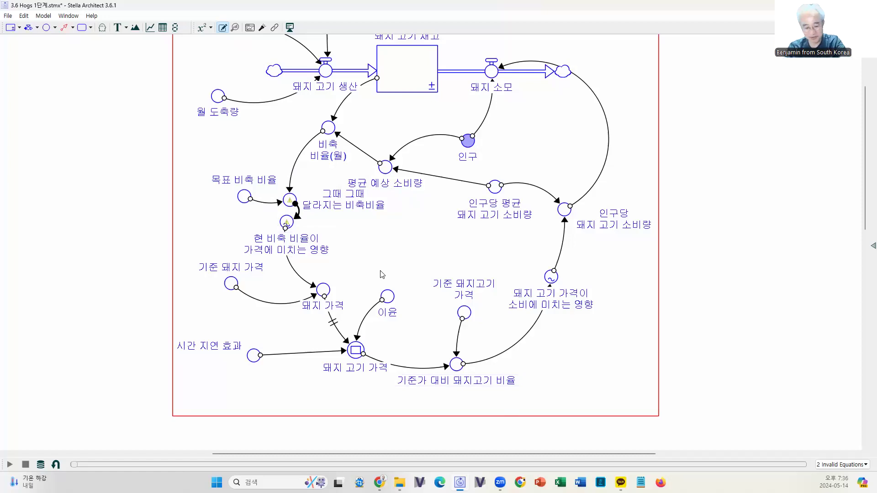
# Undo the addition of the 그때 그때 달라지는 비축비율 converter and all its connector and label changes.
pyautogui.hotkey('ctrl', 'z')
pyautogui.hotkey('ctrl', 'z')
pyautogui.hotkey('ctrl', 'z')
pyautogui.hotkey('ctrl', 'z')
pyautogui.hotkey('ctrl', 'z')
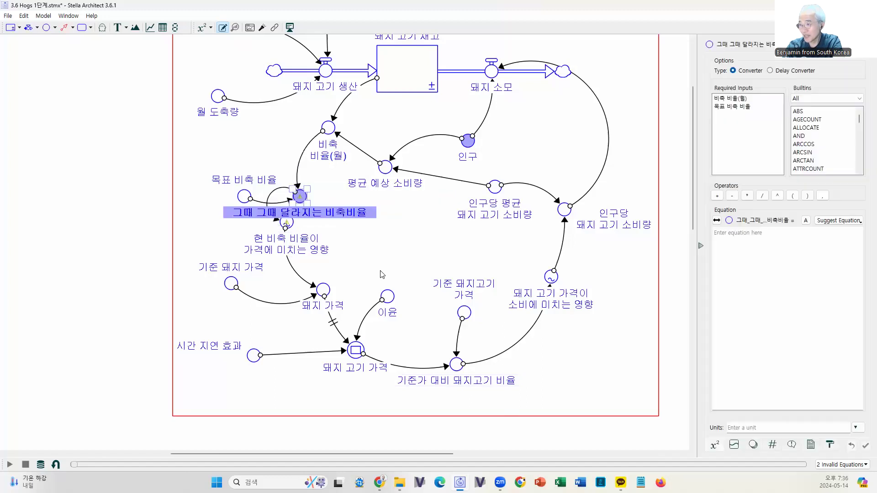
pyautogui.hotkey('ctrl', 'z')
pyautogui.hotkey('ctrl', 'z')
pyautogui.hotkey('ctrl', 'z')
pyautogui.hotkey('ctrl', 'z')
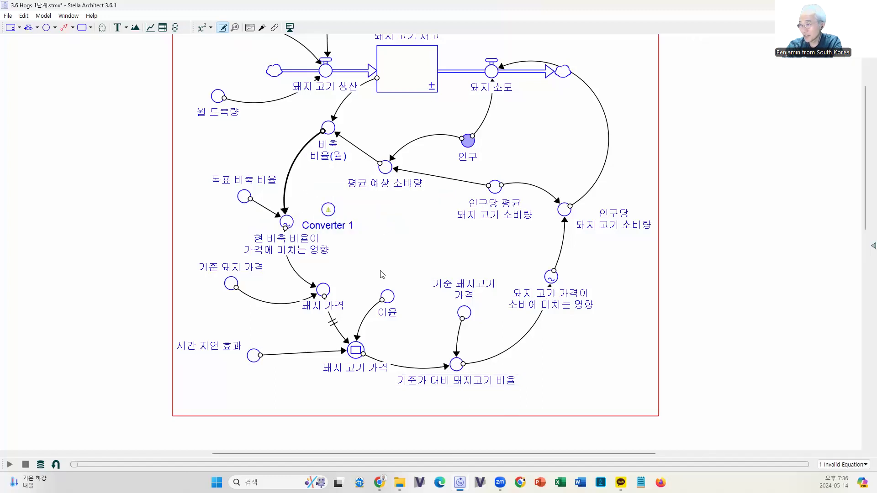
pyautogui.click(381, 273)
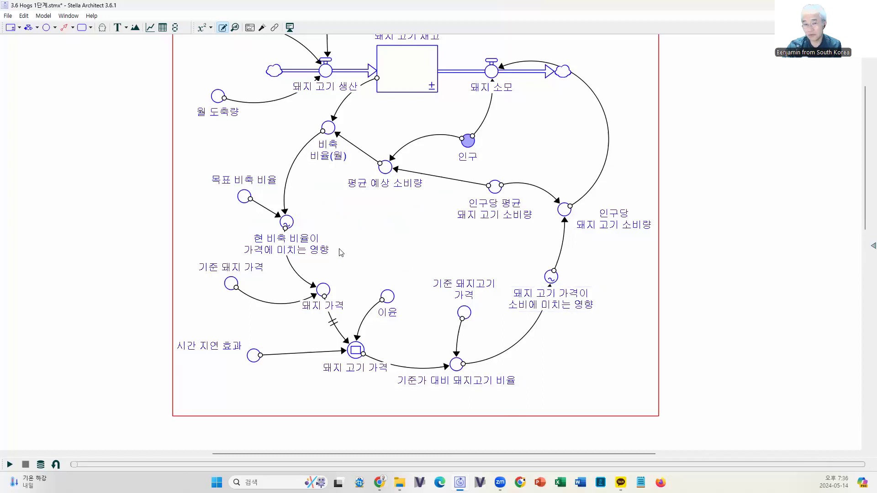
# Trace the inputs from 기준가 대비 돼지고기 비율 and 인구당 평균 돼지 고기 소비량 to 인구당 돼지 고기 소비량 and open its equation.
pyautogui.click(553, 281)
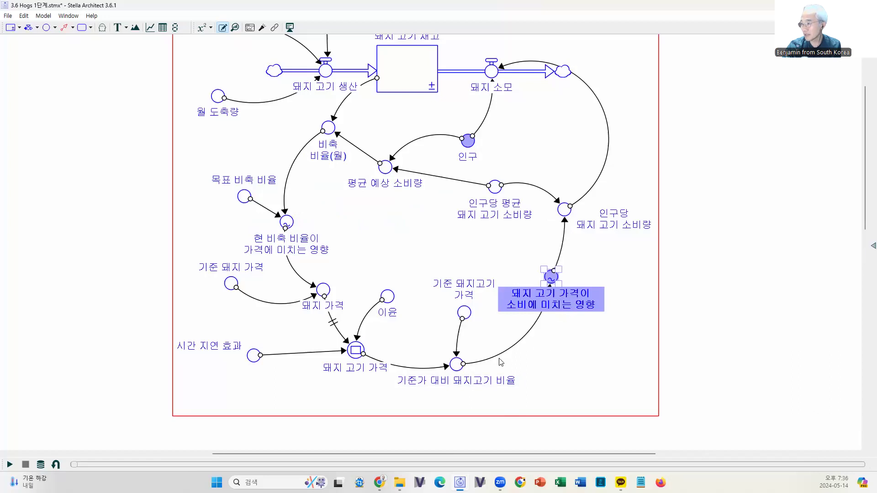
pyautogui.click(458, 370)
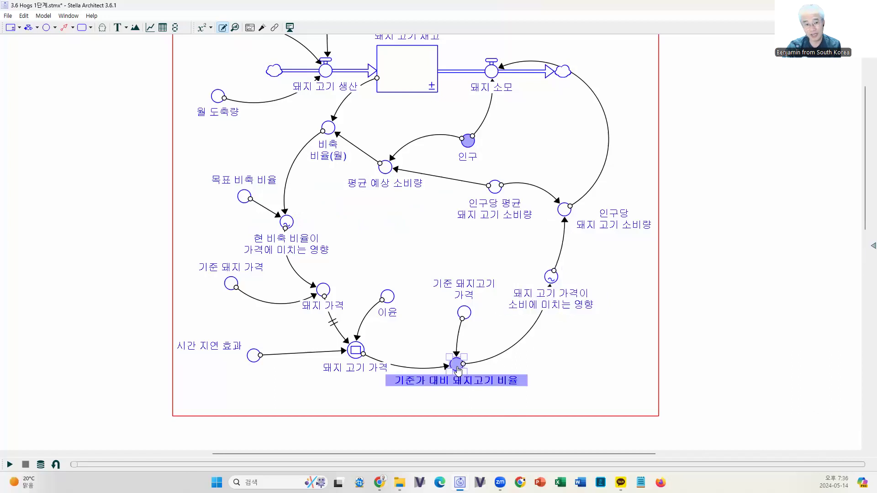
pyautogui.click(554, 280)
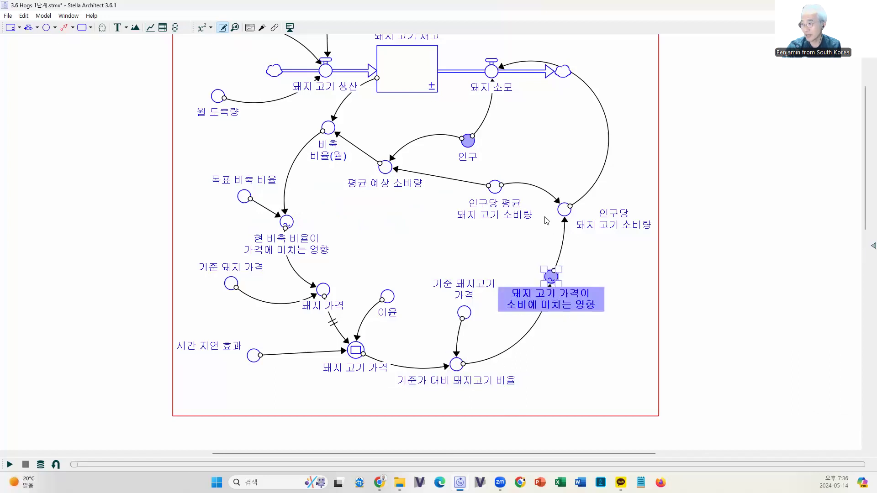
pyautogui.click(566, 214)
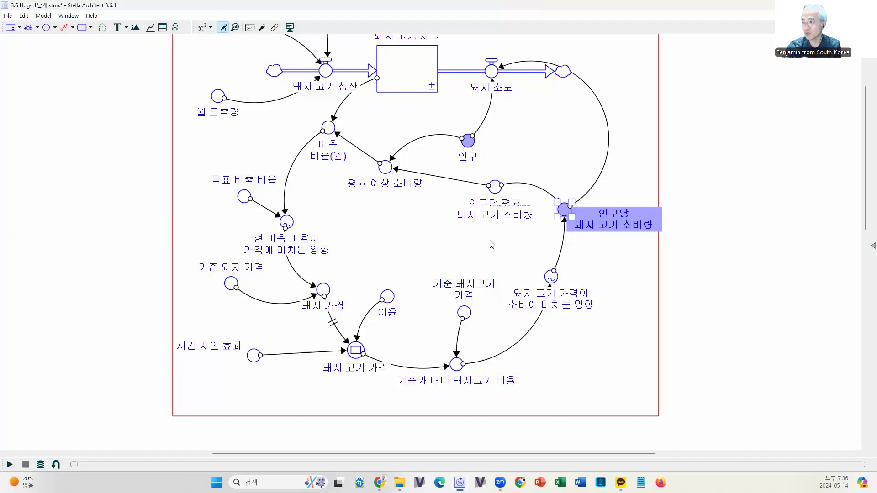
pyautogui.click(497, 195)
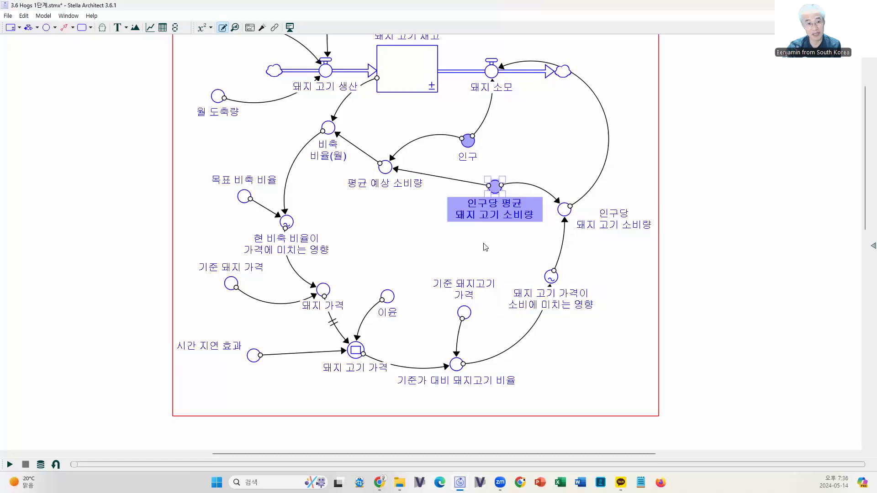
pyautogui.click(566, 219)
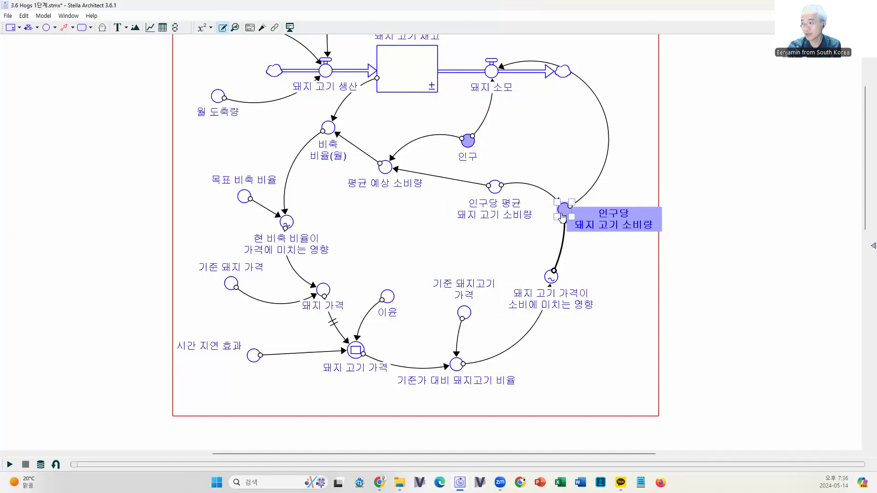
pyautogui.doubleClick(566, 219)
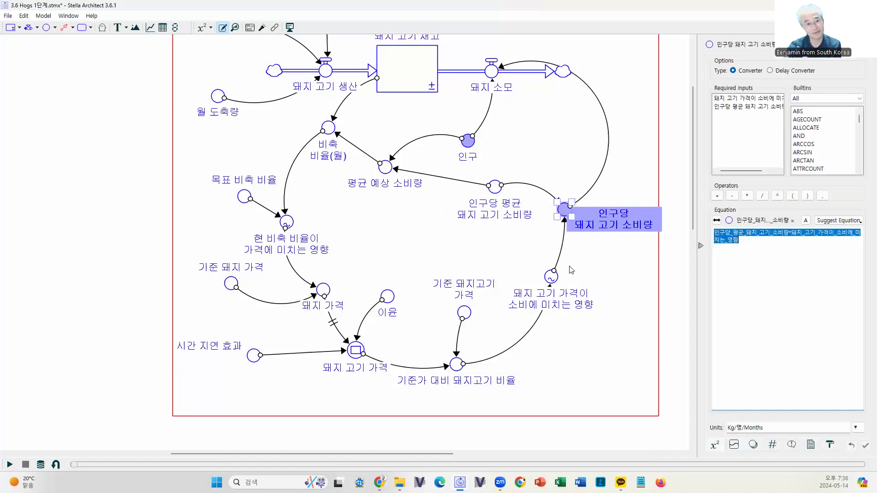
# Review the equations of 돼지 소모 and 인구, and place the 돼지 소모 label above its flow.
pyautogui.click(491, 72)
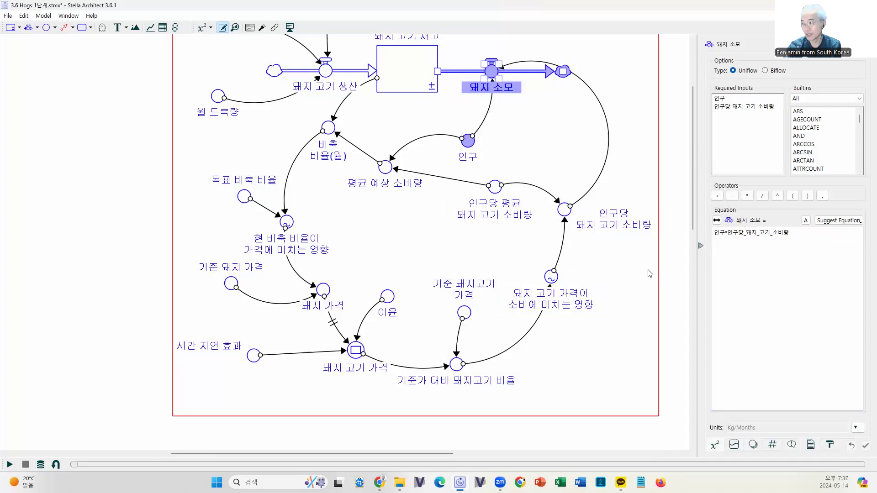
pyautogui.click(468, 145)
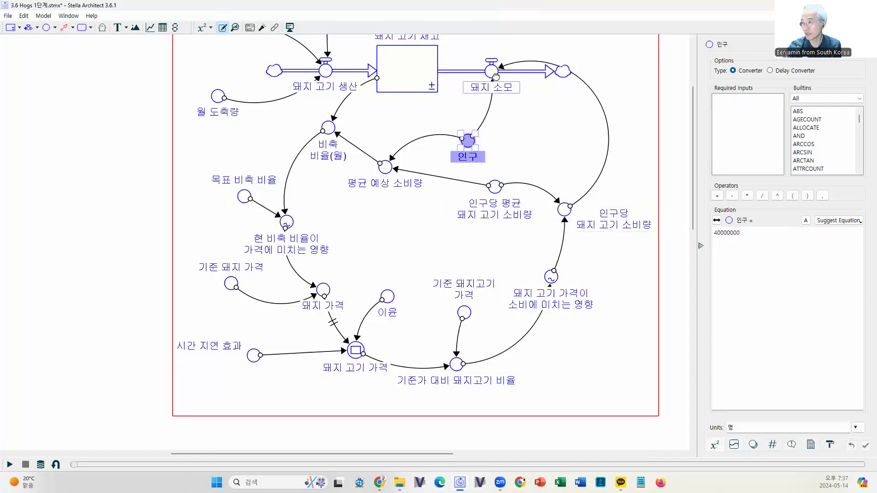
pyautogui.moveTo(496, 80); pyautogui.dragTo(495, 56)
pyautogui.click(528, 105)
pyautogui.scroll(1, 522, 158)
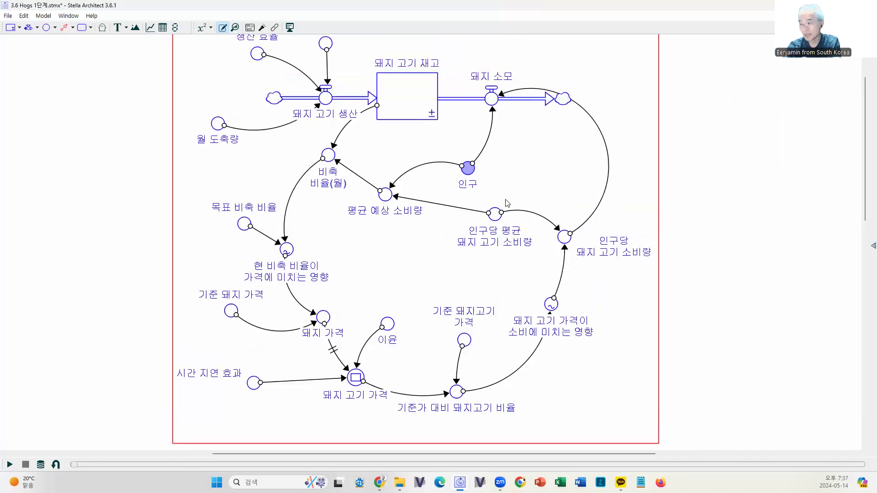
pyautogui.scroll(-1, 507, 204)
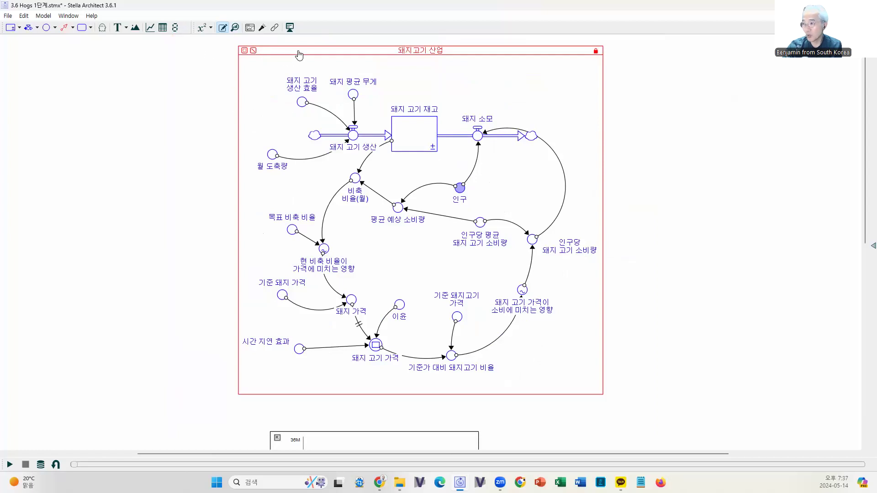
# Cut the 돼지고기 산업 sector together with its contents and undo the cut.
pyautogui.click(297, 61)
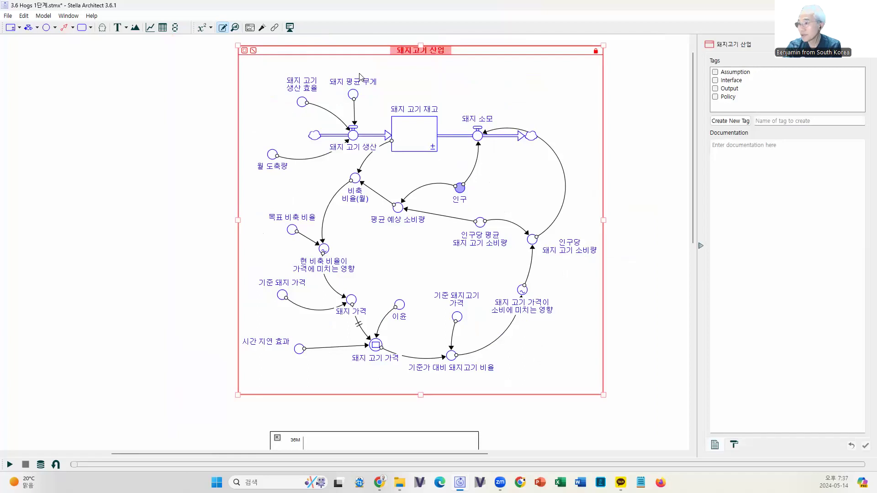
pyautogui.click(475, 56)
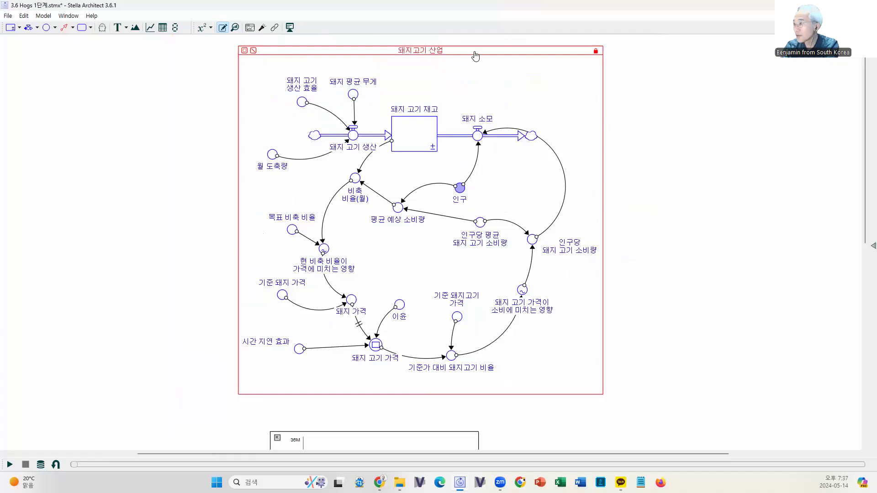
pyautogui.hotkey('ctrl', 'x')
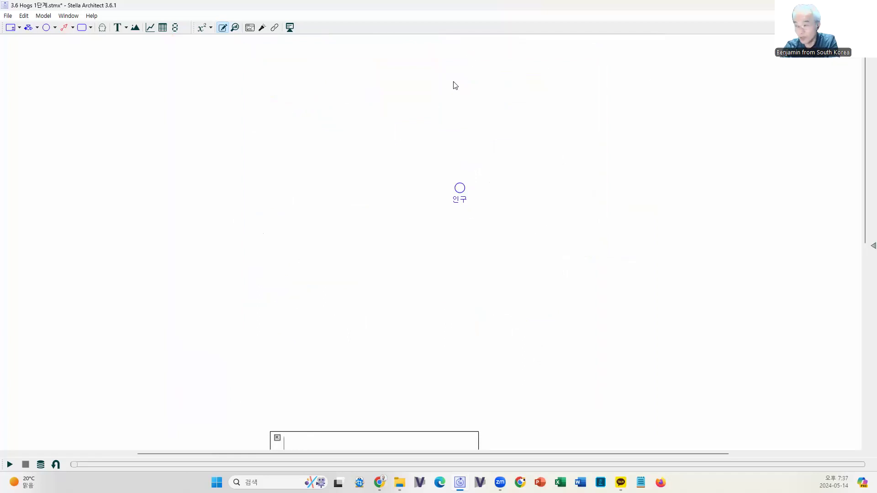
pyautogui.hotkey('ctrl', 'z')
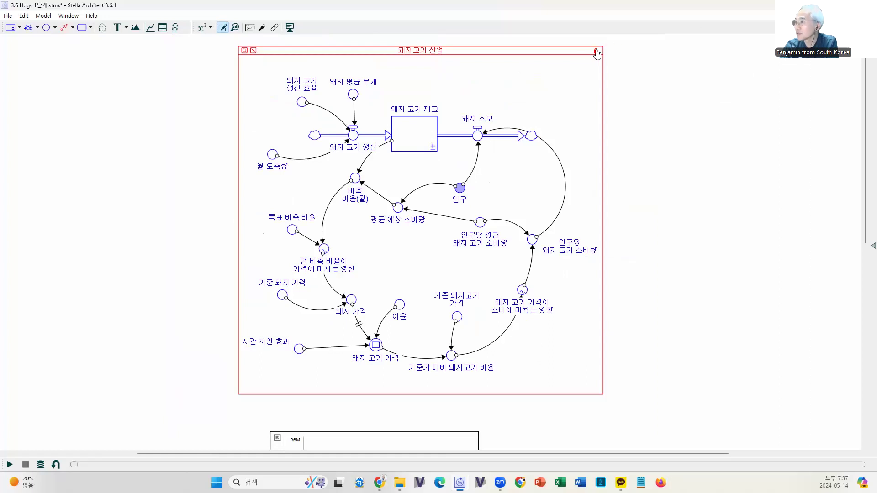
# Remove the 돼지고기 산업 sector frame while keeping its contents, and draw a new sector around the whole model.
pyautogui.click(616, 64)
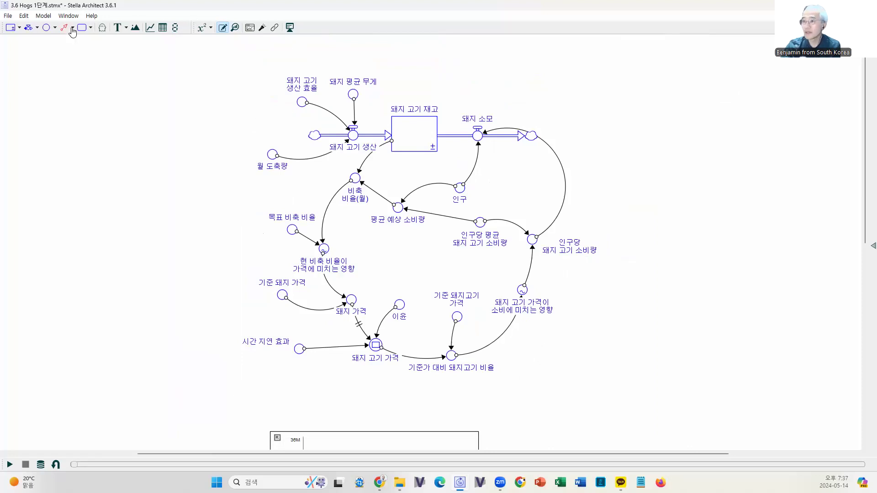
pyautogui.click(91, 28)
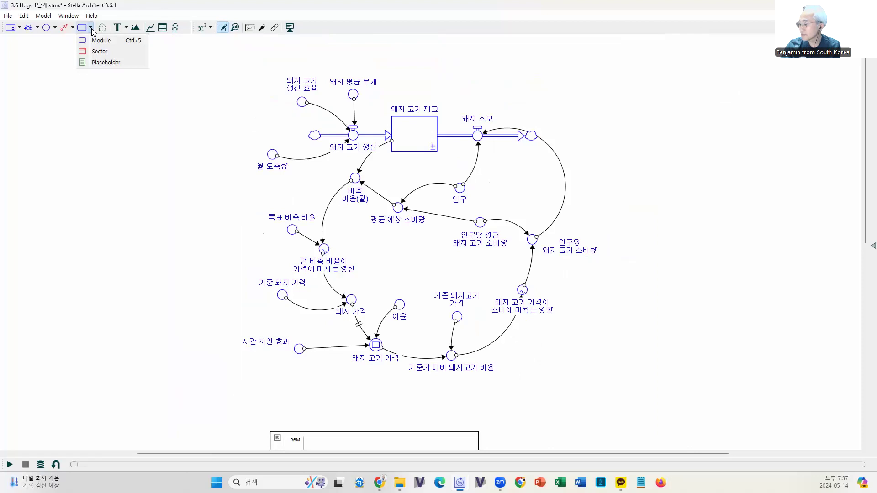
pyautogui.click(99, 51)
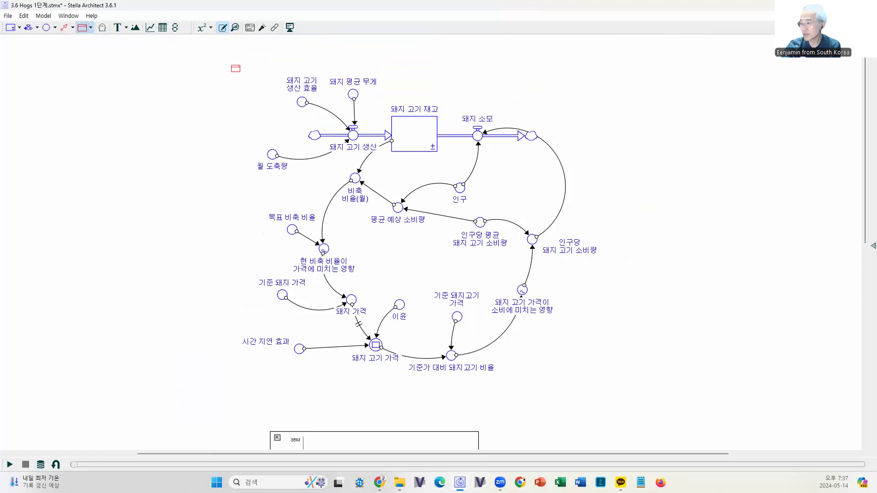
pyautogui.click(236, 68)
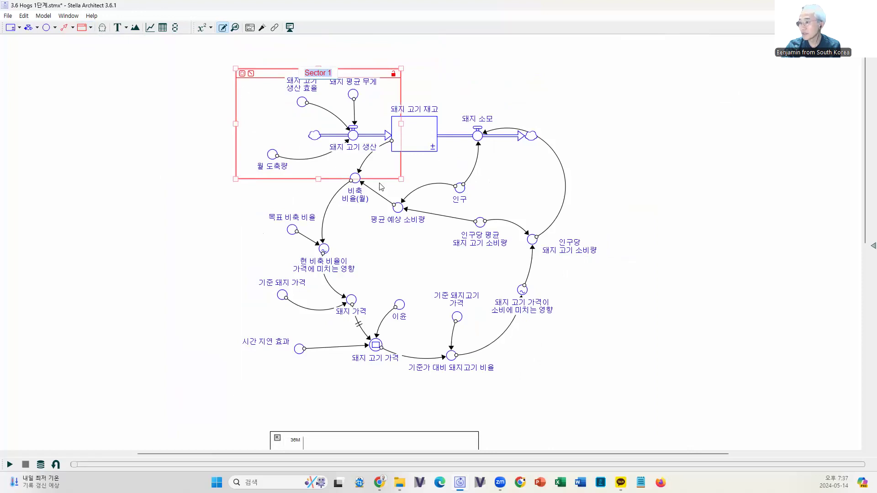
pyautogui.moveTo(402, 179); pyautogui.dragTo(624, 394)
pyautogui.moveTo(498, 72); pyautogui.dragTo(498, 59)
pyautogui.moveTo(623, 379); pyautogui.dragTo(623, 390)
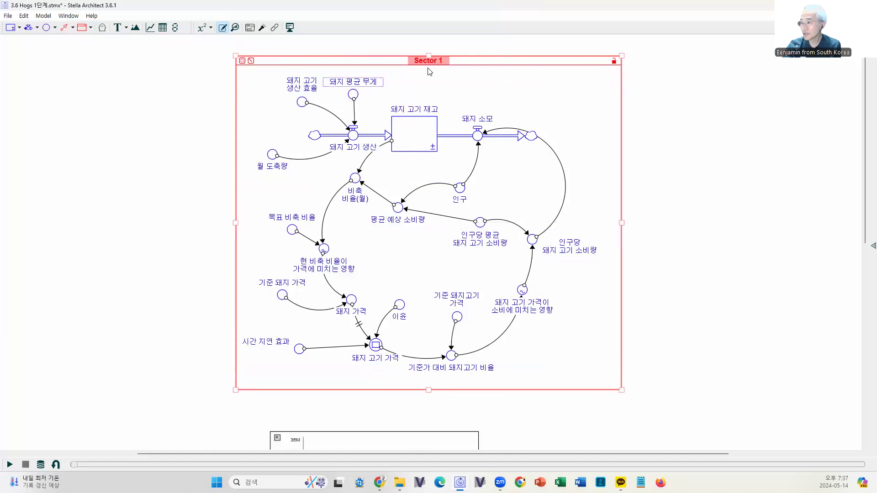
# Rename the new sector as 돼지 고기 섹터.
pyautogui.doubleClick(444, 60)
pyautogui.write('ㄱ')
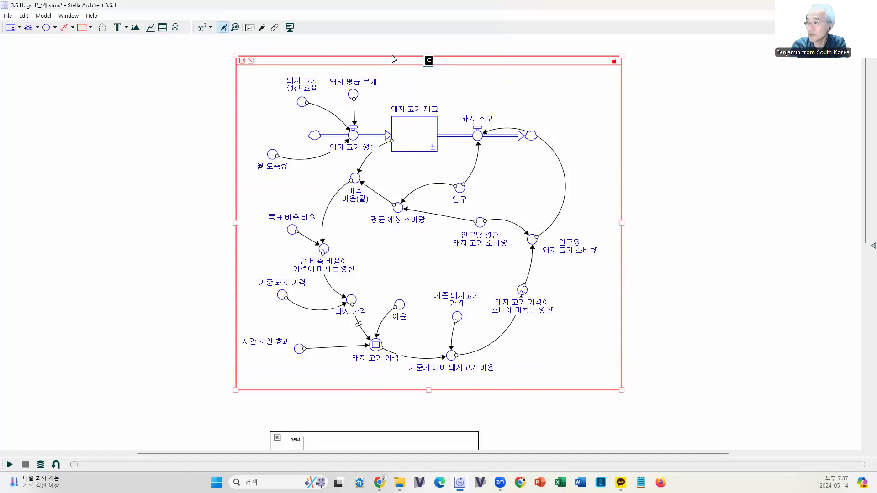
pyautogui.write('돼지 고기 섹')
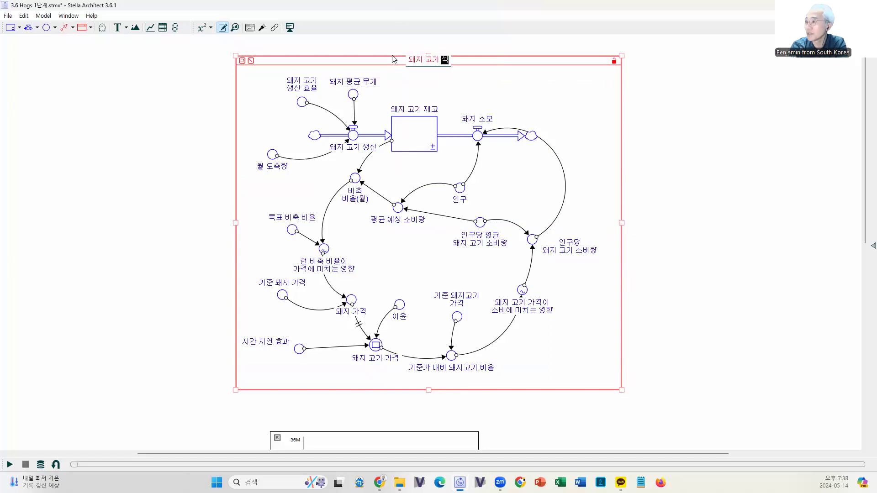
pyautogui.write('ㅌㅓ')
pyautogui.click(681, 100)
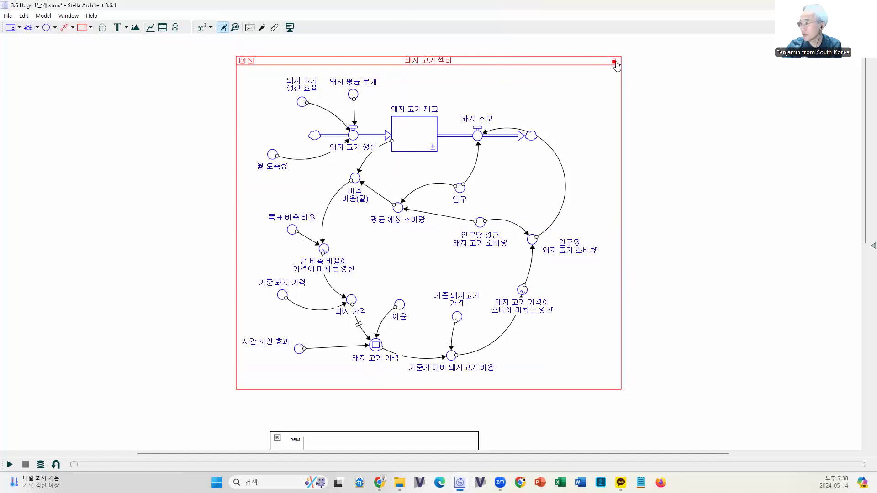
# Lock the 돼지 고기 섹터 frame and move the sector with its contents slightly left and down.
pyautogui.click(577, 64)
pyautogui.moveTo(576, 64)
pyautogui.mouseDown()
pyautogui.moveTo(649, 69)
pyautogui.moveTo(546, 64)
pyautogui.moveTo(683, 76)
pyautogui.moveTo(569, 68)
pyautogui.mouseUp()
pyautogui.click(626, 78)
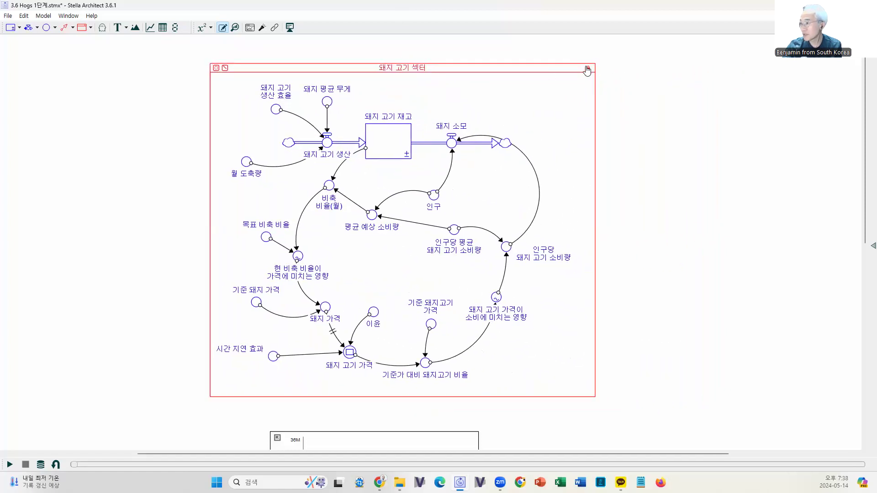
# Move the unlocked 돼지 고기 섹터 frame away from its contents, then undo the move and relock it.
pyautogui.click(587, 70)
pyautogui.moveTo(536, 72); pyautogui.dragTo(666, 89)
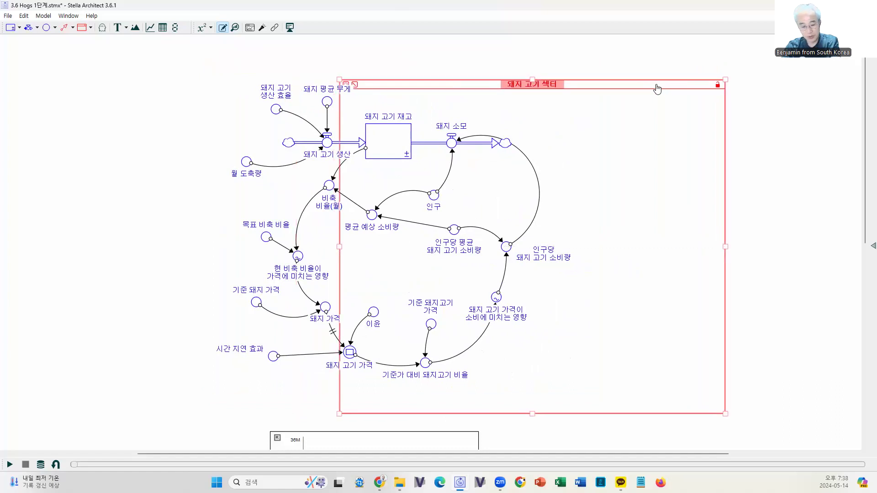
pyautogui.hotkey('ctrl', 'z')
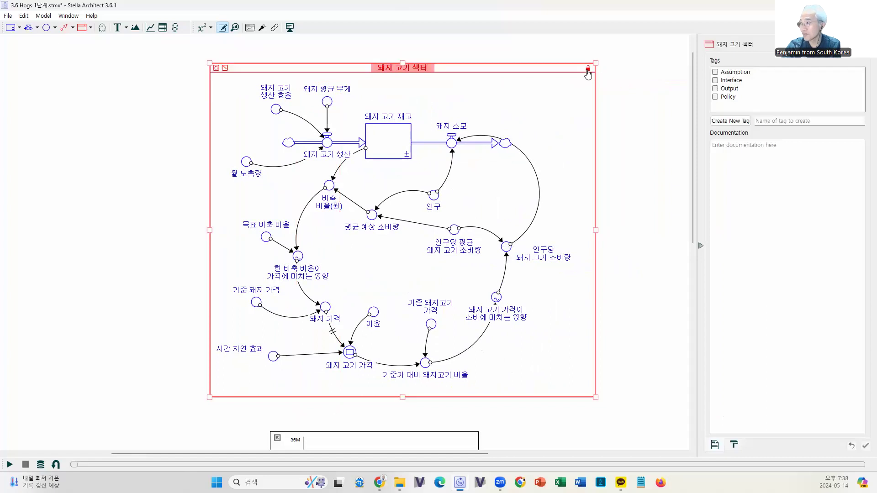
pyautogui.click(641, 107)
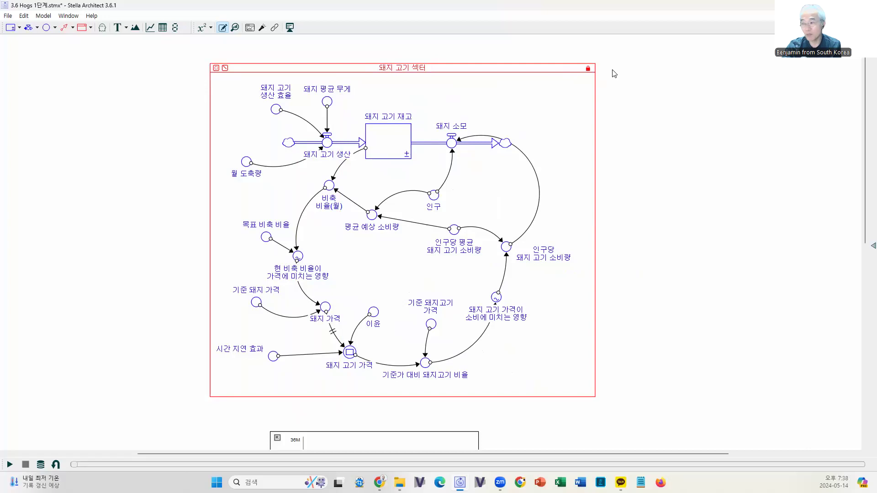
# Examine the run specs and partial simulation setup, trying Run Selected Sectors with 돼지 고기 섹터 before restoring Run Everything.
pyautogui.click(627, 78)
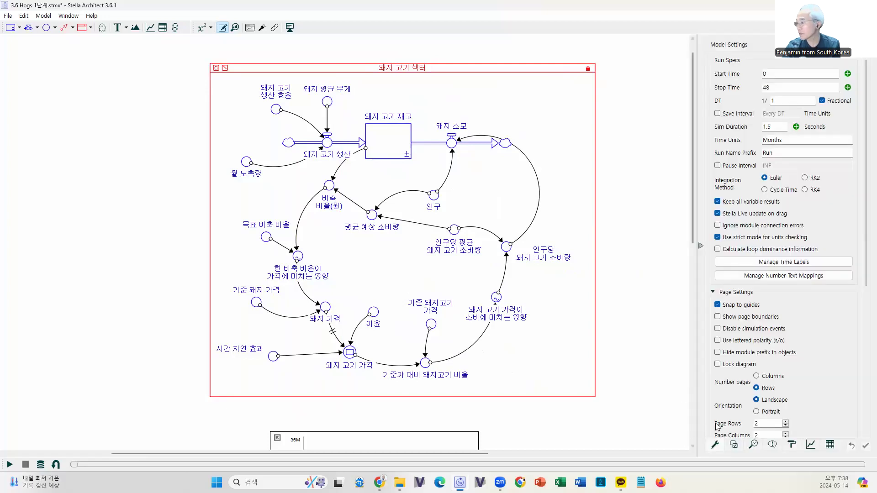
pyautogui.click(735, 446)
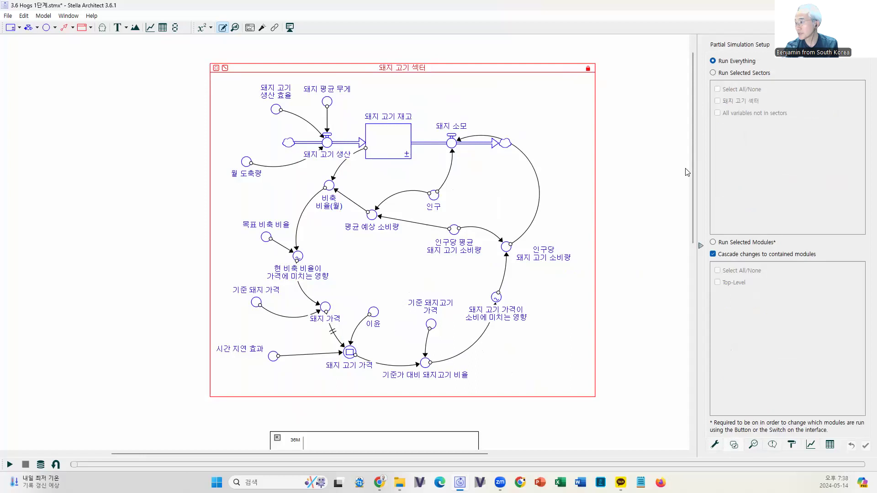
pyautogui.click(716, 446)
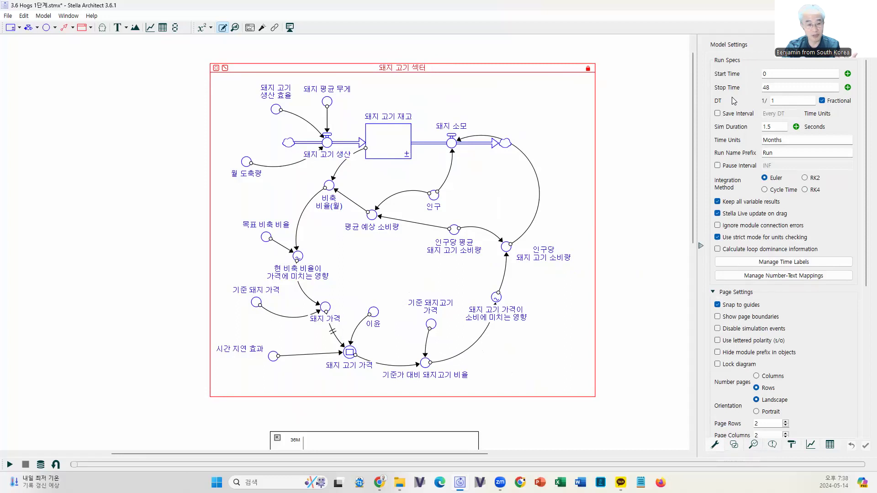
pyautogui.click(734, 445)
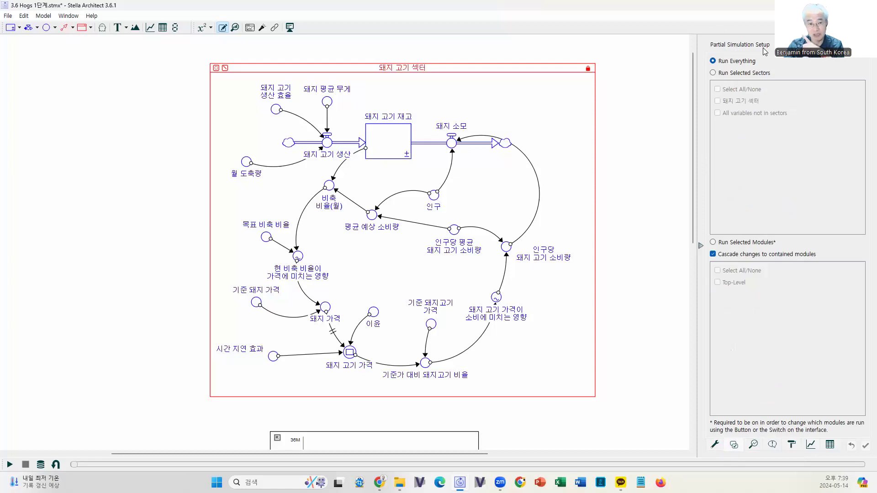
pyautogui.click(714, 73)
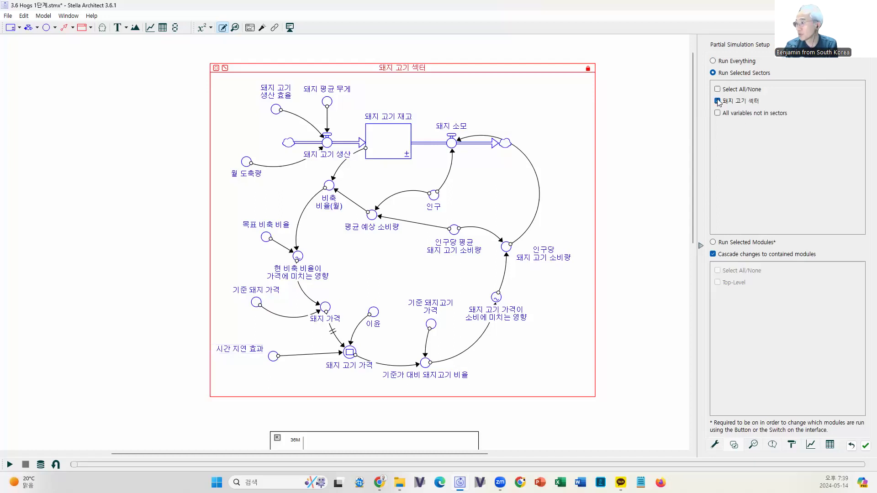
pyautogui.click(713, 61)
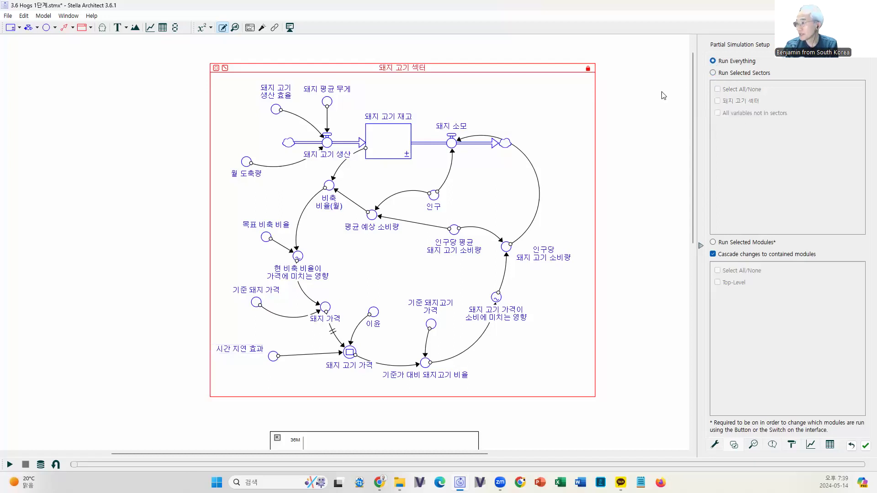
pyautogui.click(664, 95)
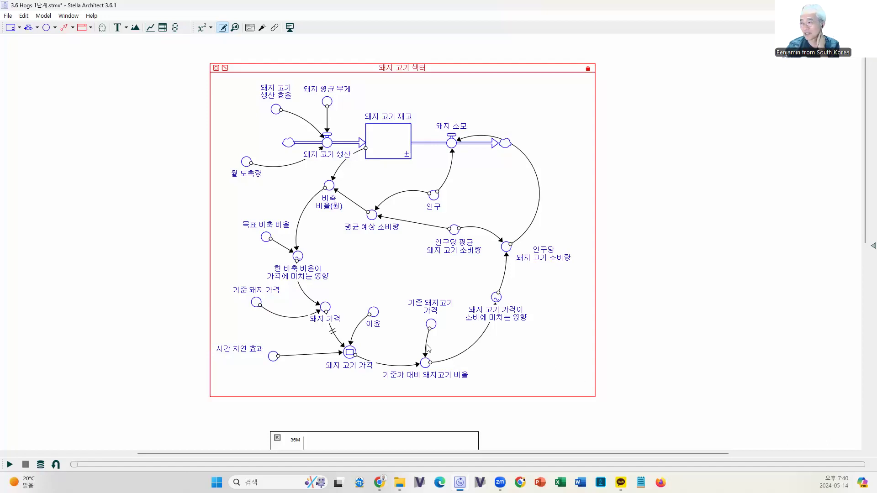
# Save the model and minimize the Stella Architect window to switch to the browser.
pyautogui.hotkey('ctrl', 's')
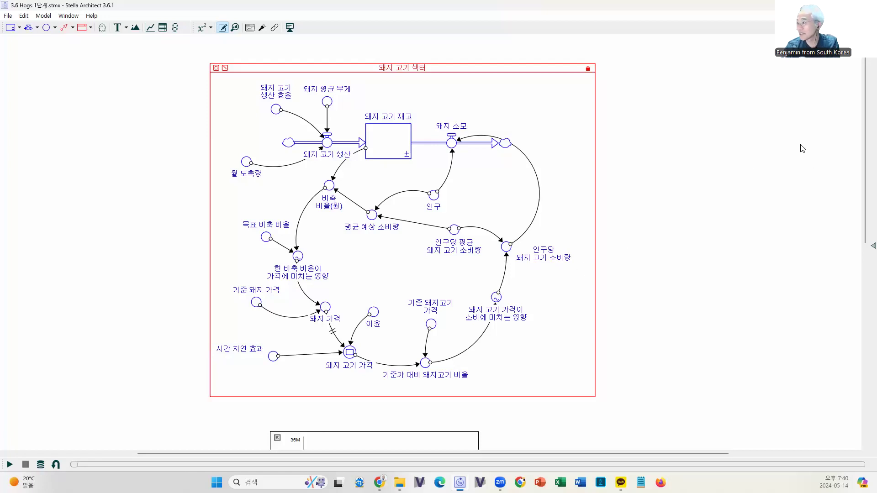
pyautogui.moveTo(772, 5); pyautogui.dragTo(663, 16)
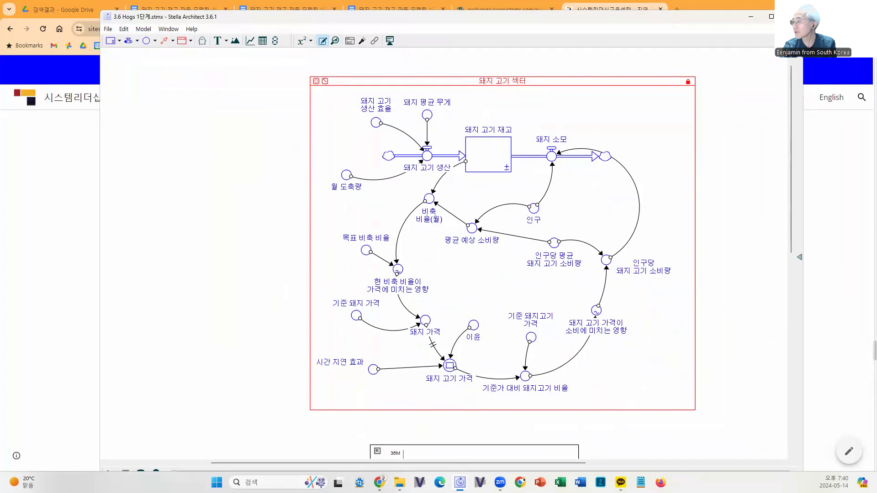
pyautogui.click(793, 16)
pyautogui.moveTo(400, 482)
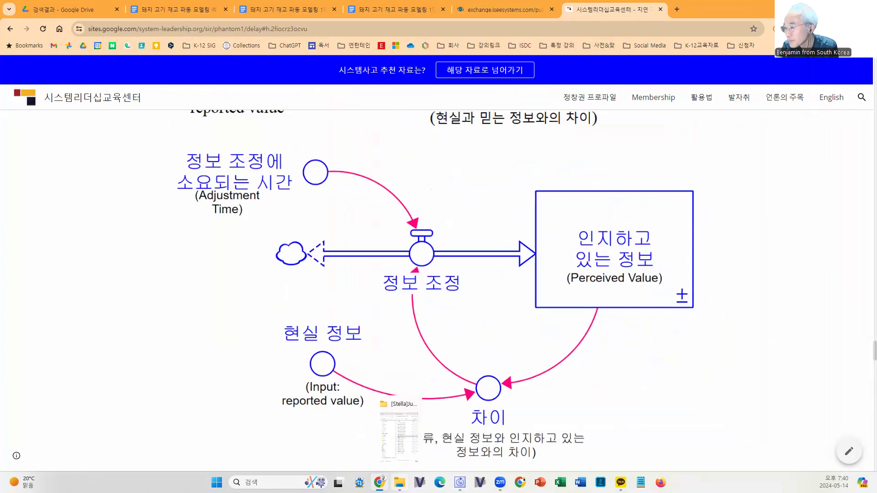
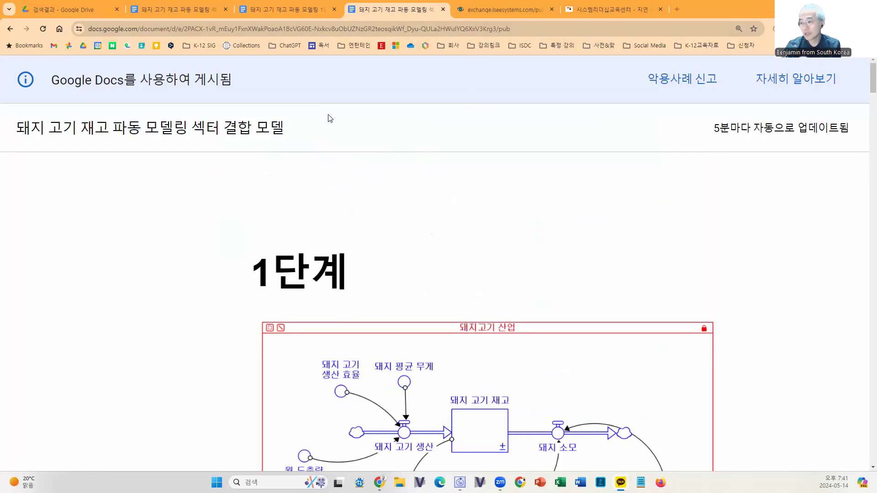
# View the 1단계 diagram in the published document at a smaller zoom and display the QR code for its page.
pyautogui.scroll(-1, 338, 244)
pyautogui.scroll(-3, 337, 244)
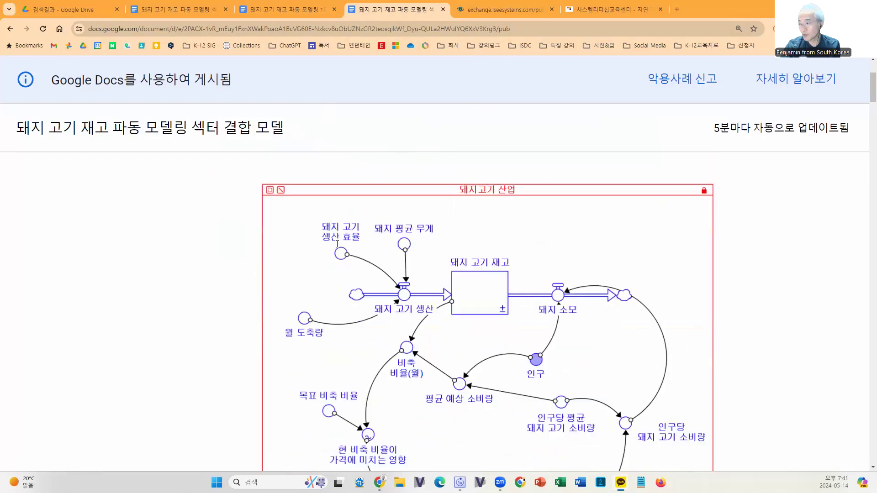
pyautogui.scroll(1, 598, 134)
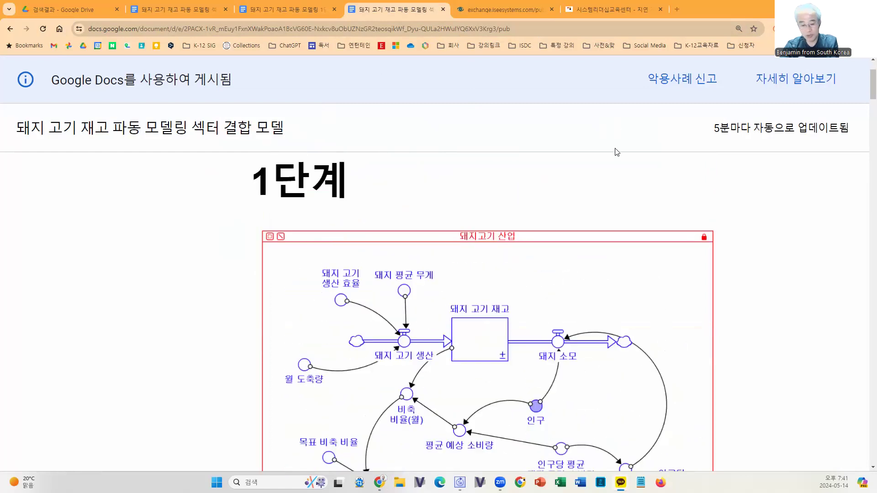
pyautogui.hotkey('ctrl', '-')
pyautogui.hotkey('ctrl', '-')
pyautogui.click(792, 28)
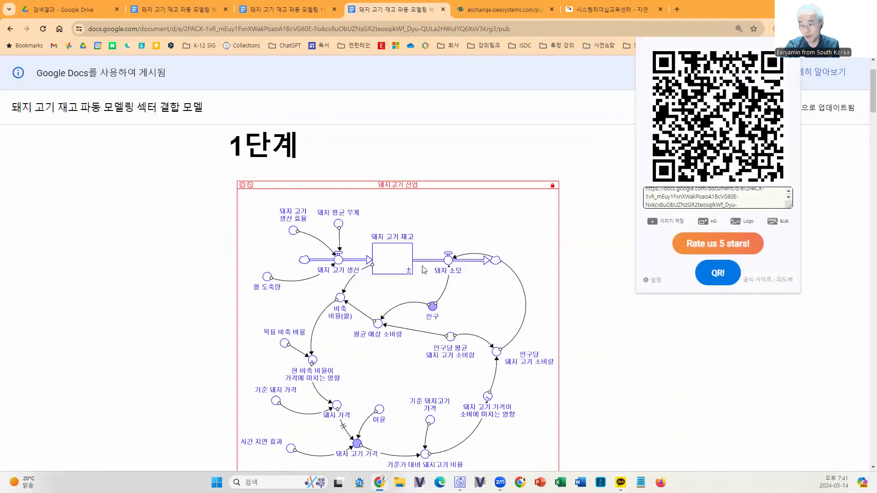
pyautogui.click(511, 168)
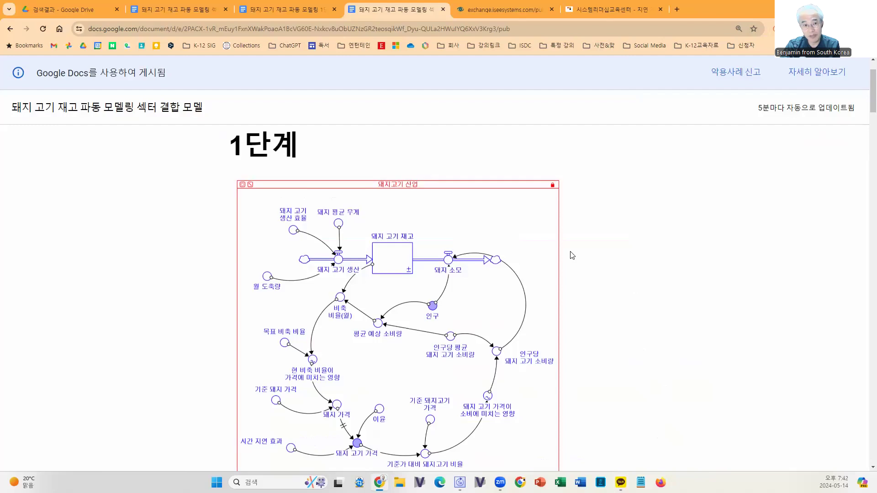
# Review the 1단계 equations, stock graphs and PULSE test note in the published sector-combination document, looking ahead to 2단계.
pyautogui.scroll(-5, 571, 255)
pyautogui.scroll(-15, 571, 256)
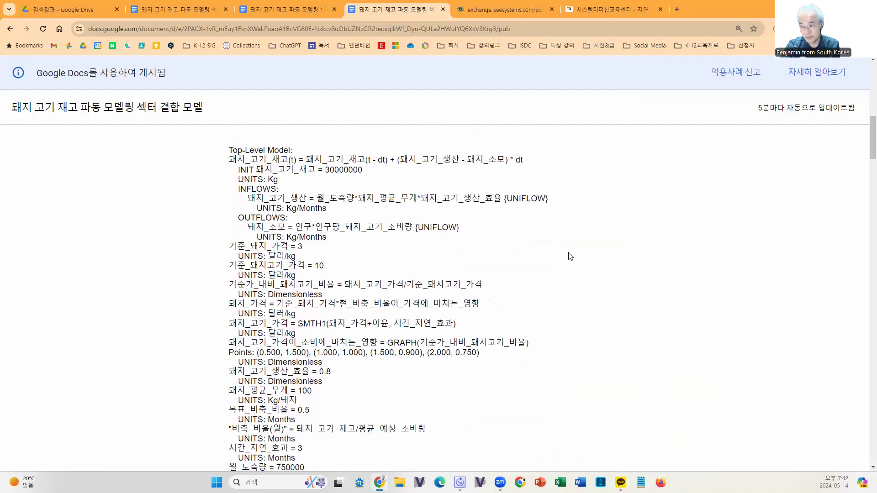
pyautogui.scroll(-12, 571, 257)
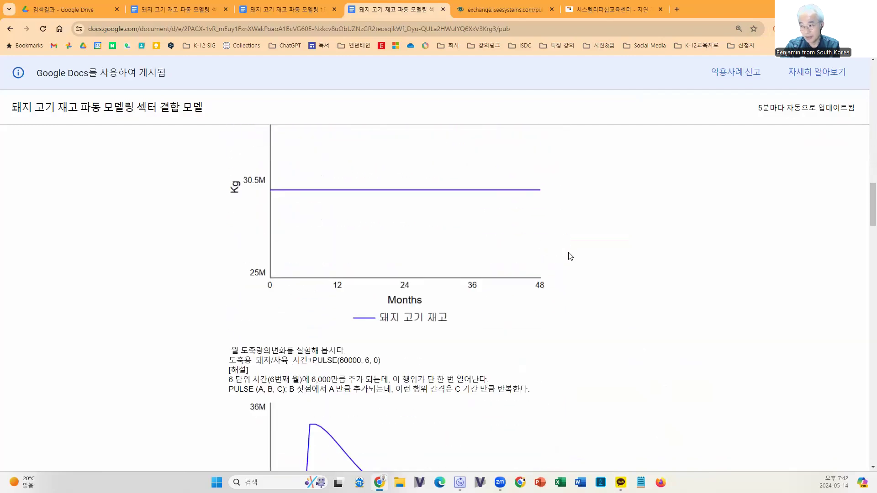
pyautogui.scroll(-4, 568, 258)
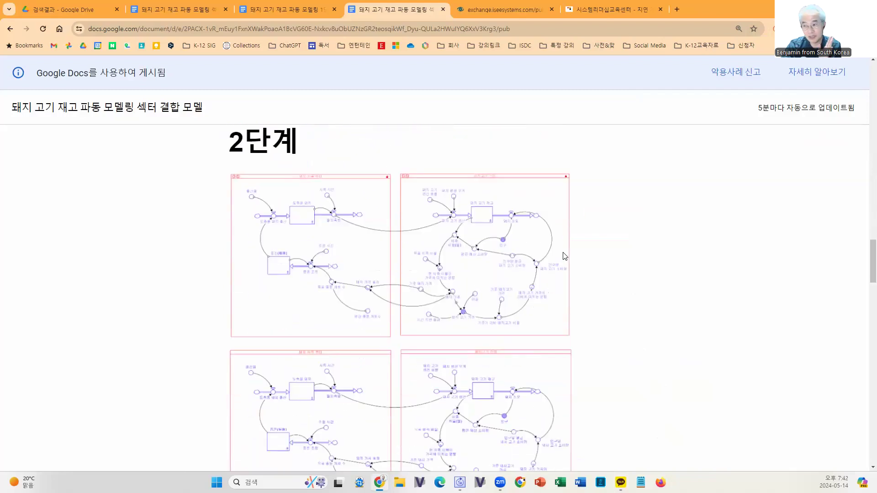
pyautogui.scroll(7, 565, 256)
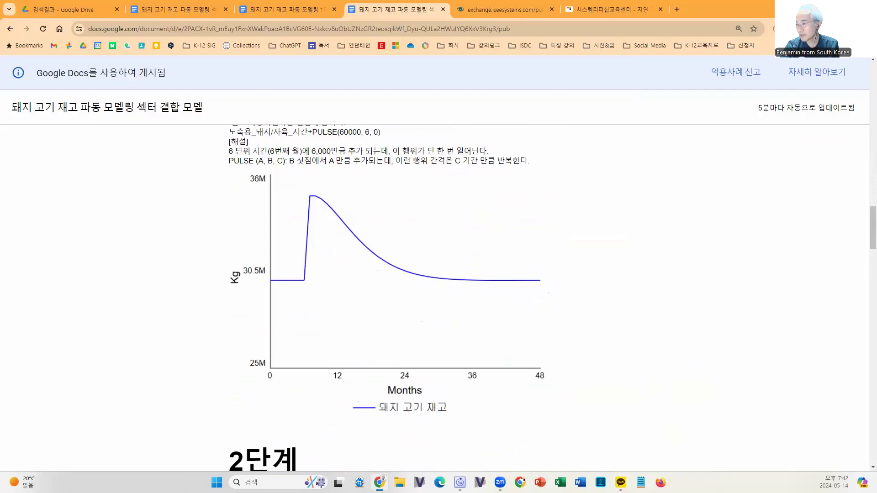
# Switch to Stella Architect, open the recent model 3.6 Hogs 1단계.stmx and run its simulation.
pyautogui.moveTo(460, 482)
pyautogui.click(441, 447)
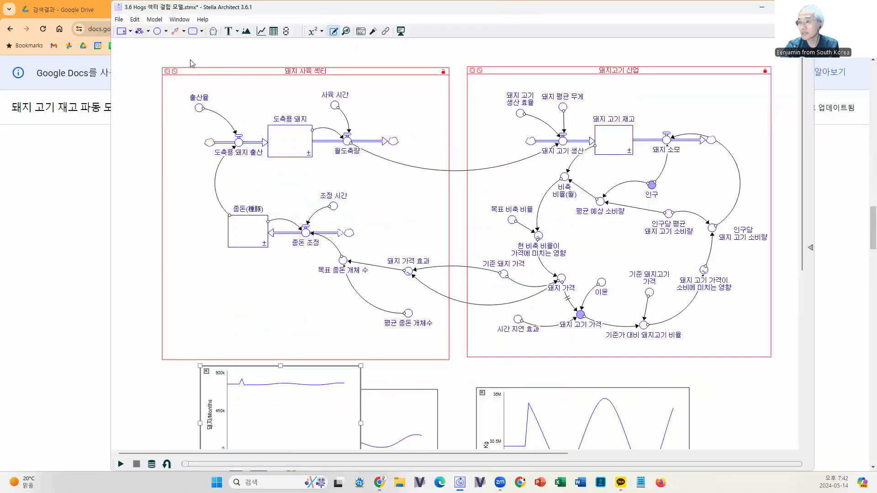
pyautogui.click(119, 19)
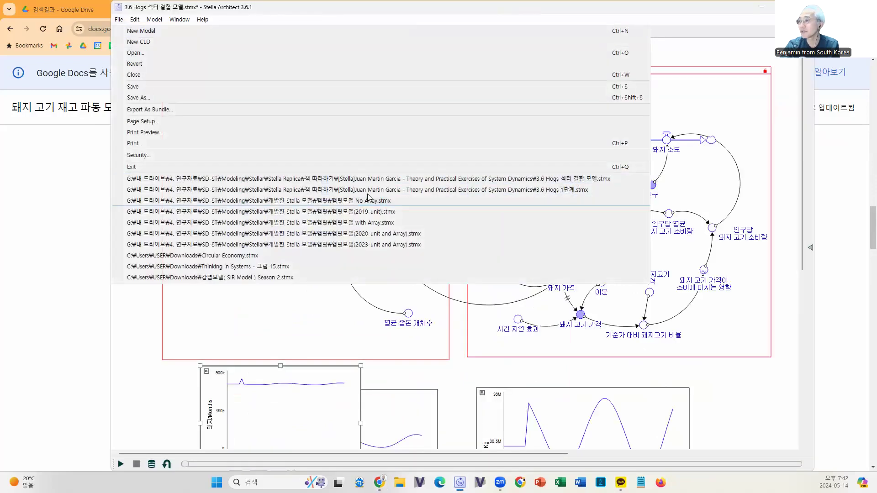
pyautogui.click(511, 189)
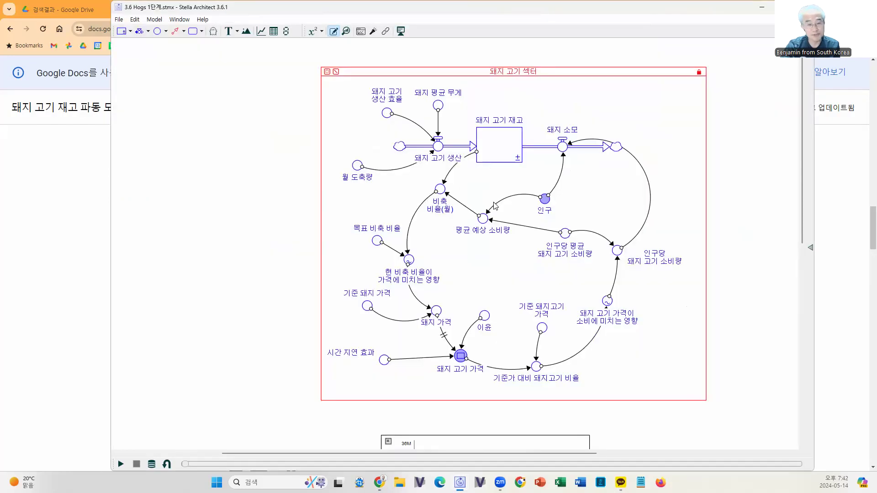
pyautogui.scroll(-5, 427, 304)
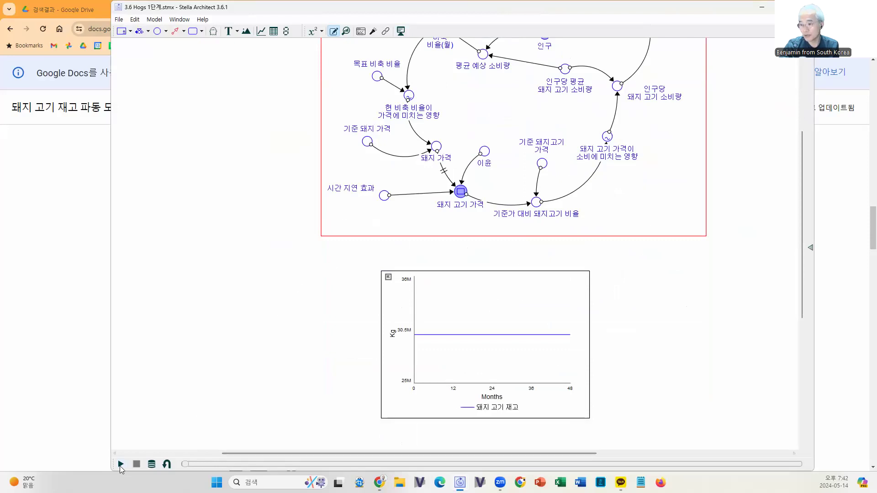
pyautogui.click(121, 464)
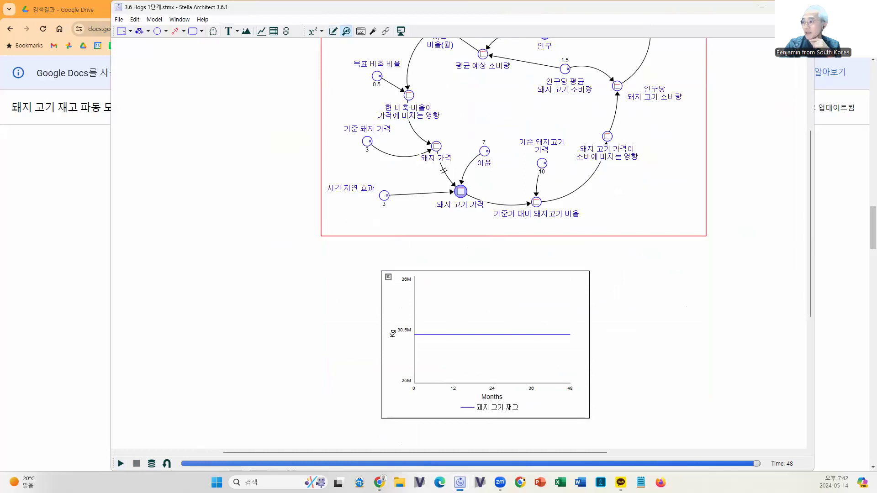
# Switch to the published 돼지 고기 재고 파동 모델링 1단계 document and highlight the PULSE experiment note under 월_도축량.
pyautogui.hotkey('alt', 'Tab')
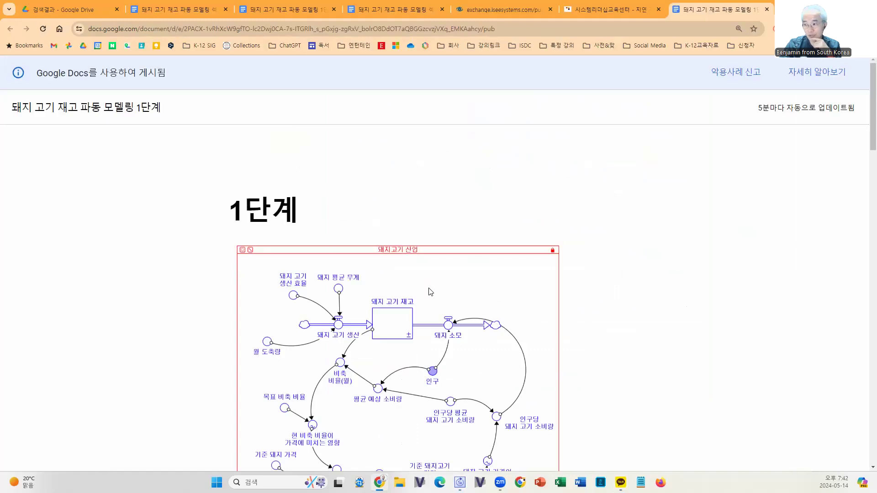
pyautogui.scroll(-10, 432, 288)
pyautogui.scroll(-4, 434, 283)
pyautogui.scroll(1, 434, 283)
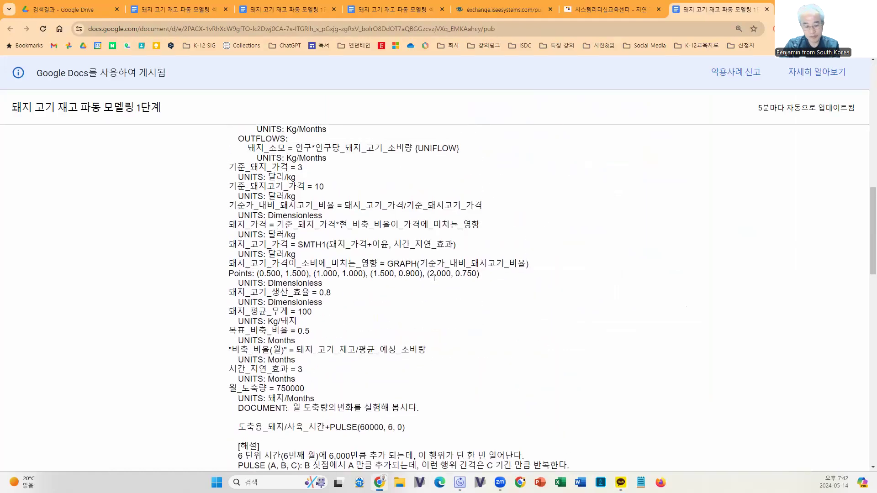
pyautogui.keyDown('ctrl'); pyautogui.scroll(2, 434, 281); pyautogui.keyUp('ctrl')
pyautogui.keyDown('ctrl'); pyautogui.scroll(-2, 434, 281); pyautogui.keyUp('ctrl')
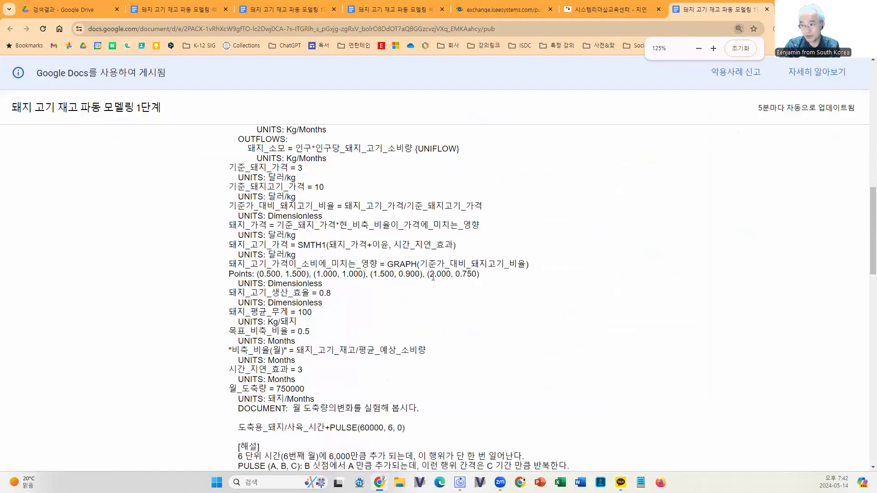
pyautogui.scroll(-5, 433, 276)
pyautogui.moveTo(235, 181); pyautogui.dragTo(594, 241)
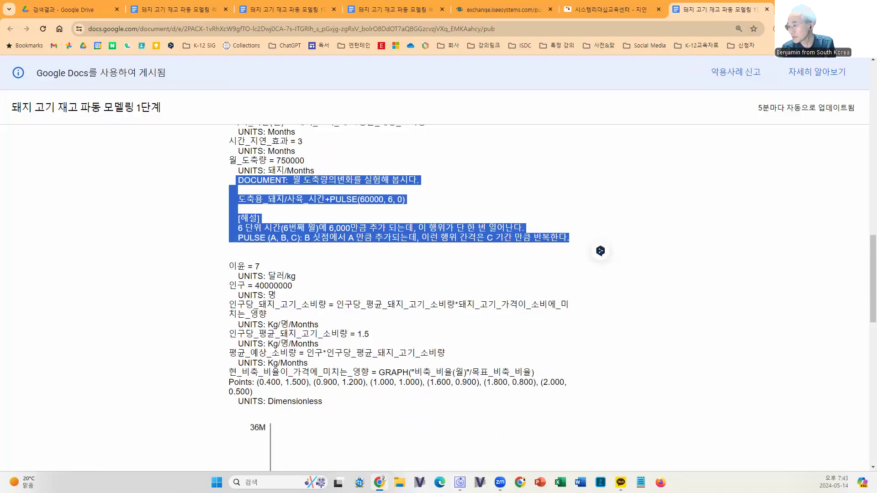
# Return to the 1단계 model in Stella Architect and inspect the 돼지 고기 가격 converter's equation and documentation.
pyautogui.moveTo(460, 483)
pyautogui.click(493, 457)
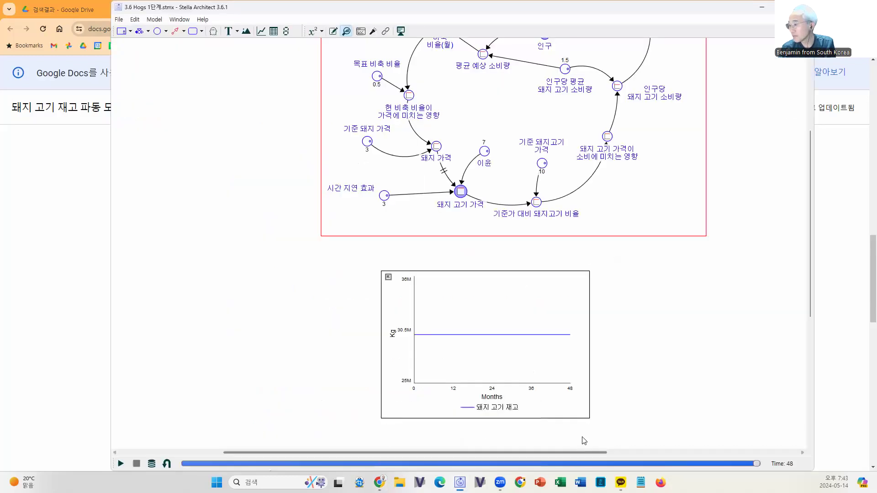
pyautogui.scroll(1, 433, 283)
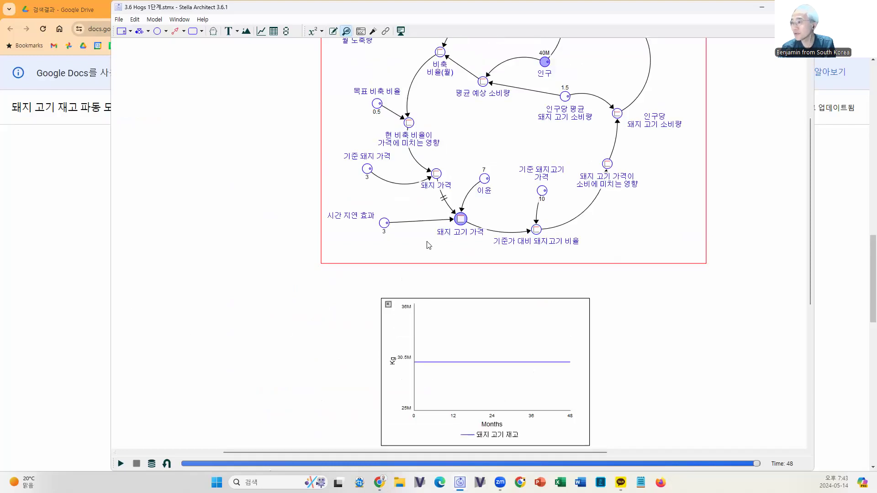
pyautogui.doubleClick(461, 219)
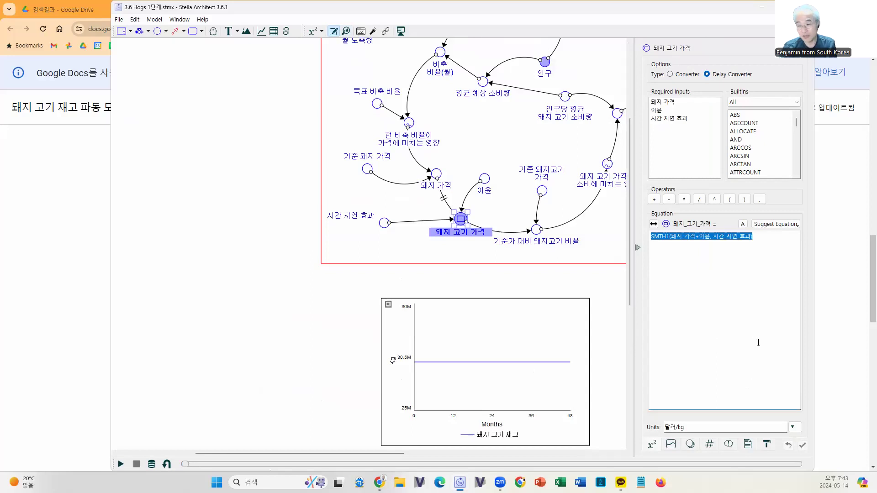
pyautogui.click(748, 446)
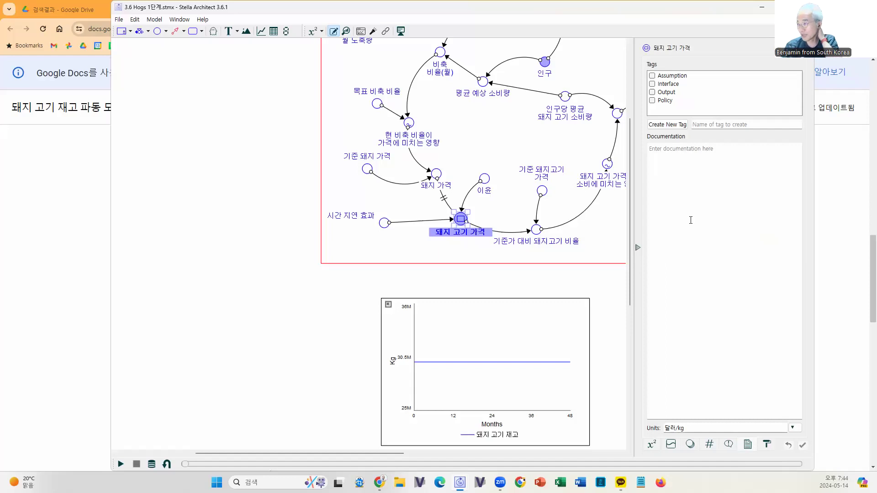
# Switch to the browser's 1단계 document and examine the 월_도축량 entry, highlighting its experiment prompt and base value 750000.
pyautogui.click(10, 244)
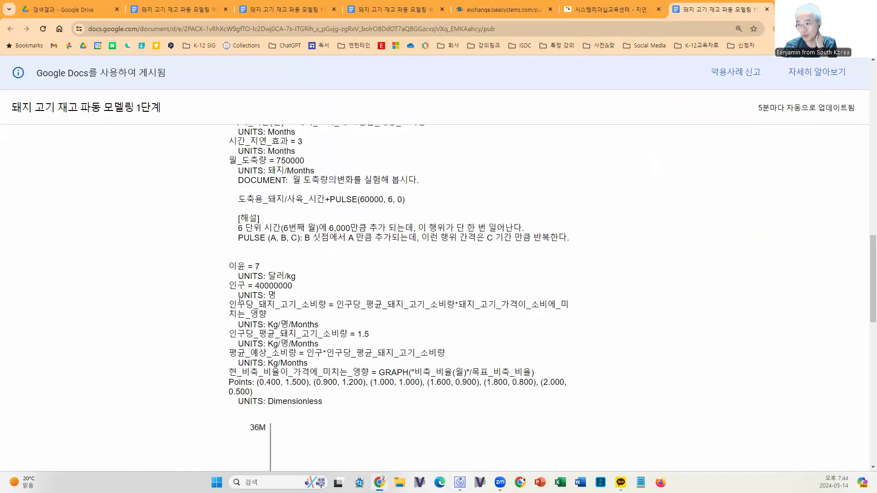
pyautogui.scroll(1, 269, 240)
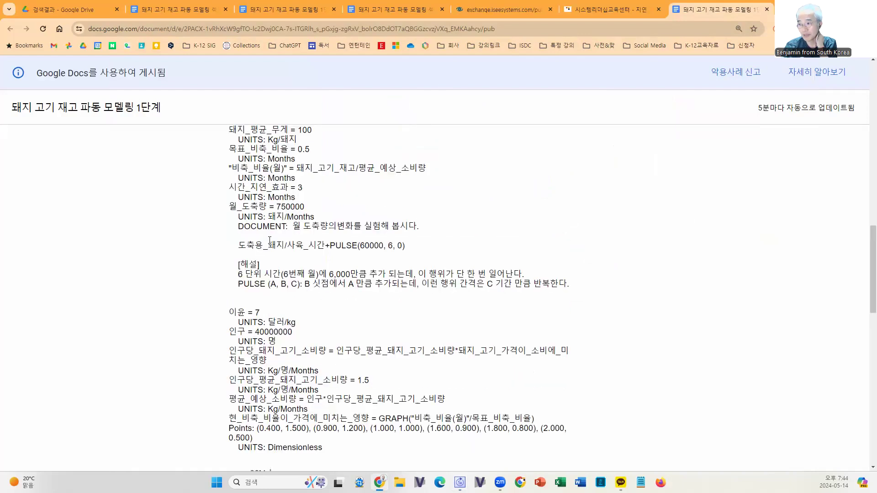
pyautogui.scroll(1, 270, 240)
pyautogui.moveTo(229, 247); pyautogui.dragTo(621, 343)
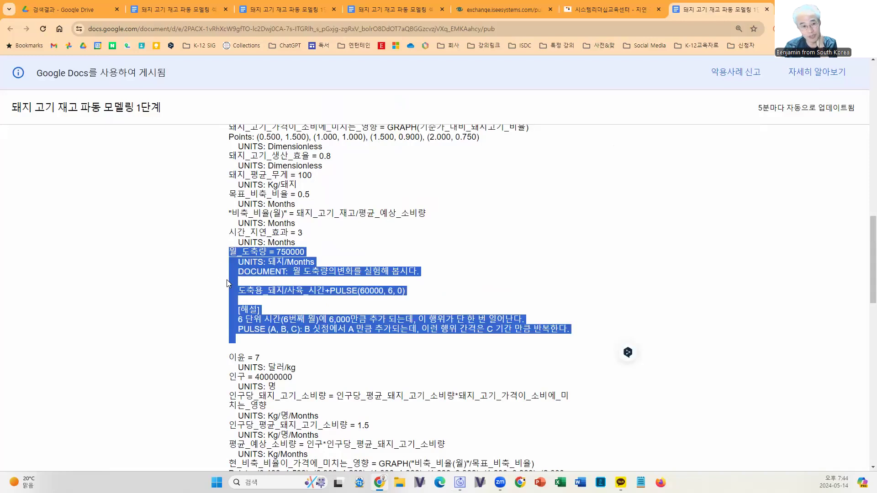
pyautogui.click(297, 272)
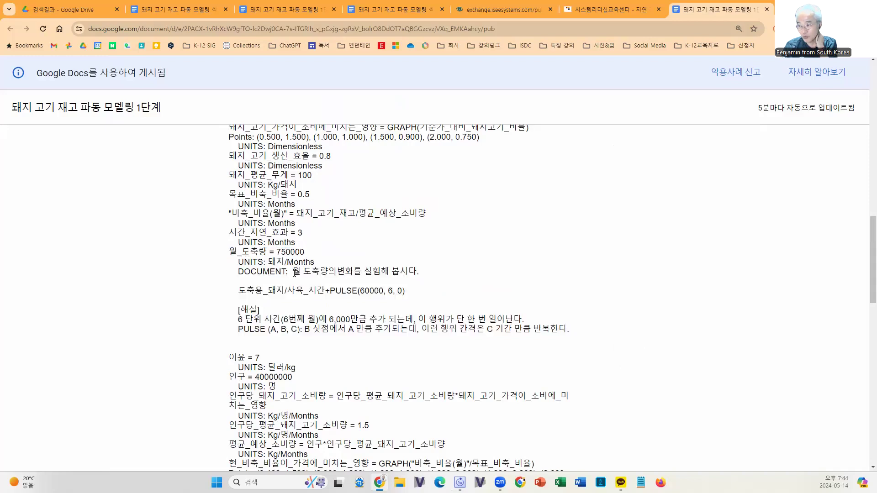
pyautogui.moveTo(297, 272); pyautogui.dragTo(421, 273)
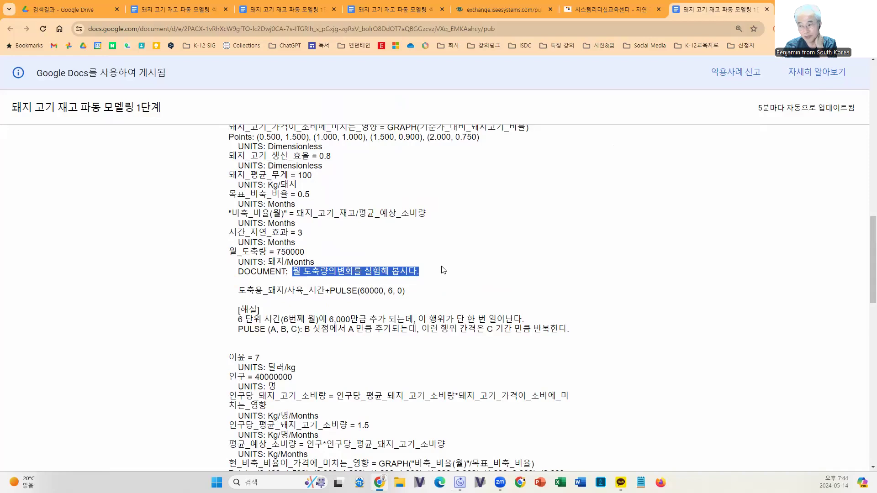
pyautogui.moveTo(277, 253); pyautogui.dragTo(322, 256)
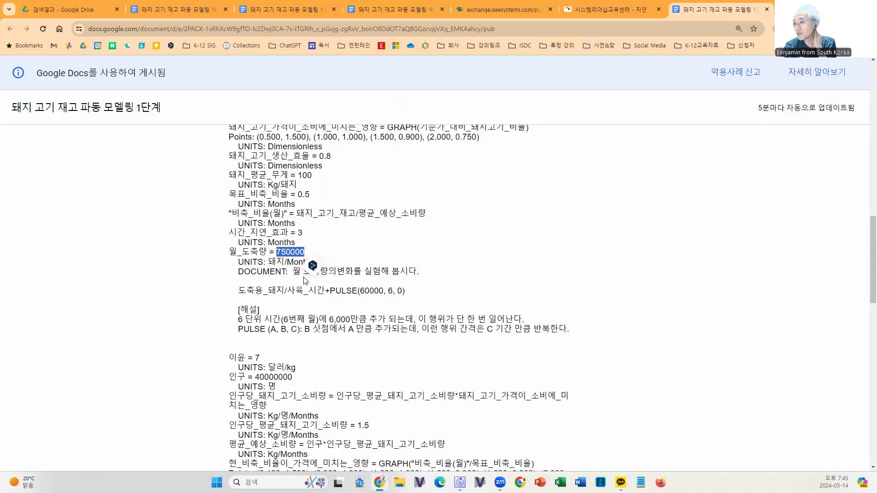
pyautogui.click(291, 252)
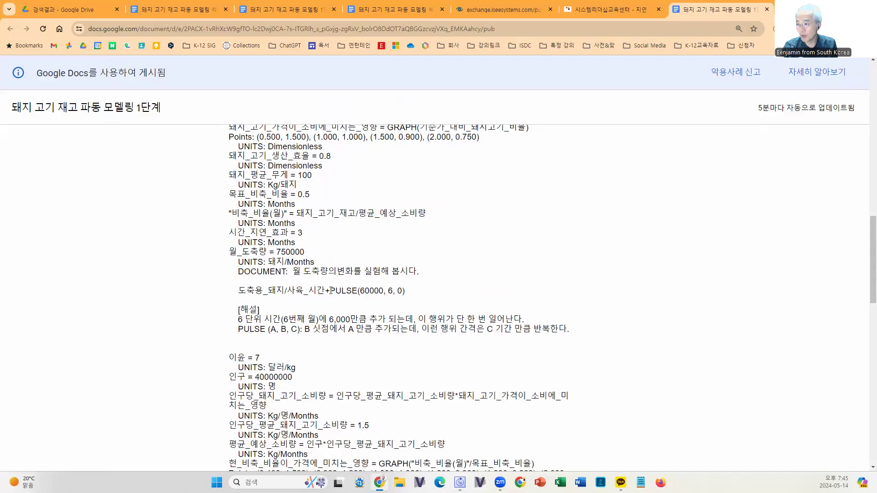
# Examine the PULSE(60000, 6, 0) term, its [해설] explanation and its last argument in the document.
pyautogui.moveTo(330, 292); pyautogui.dragTo(406, 292)
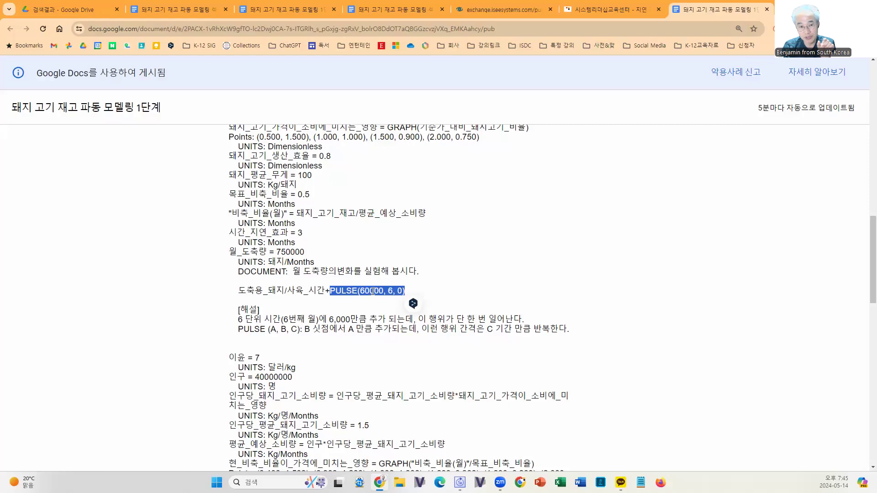
pyautogui.moveTo(235, 312); pyautogui.dragTo(621, 331)
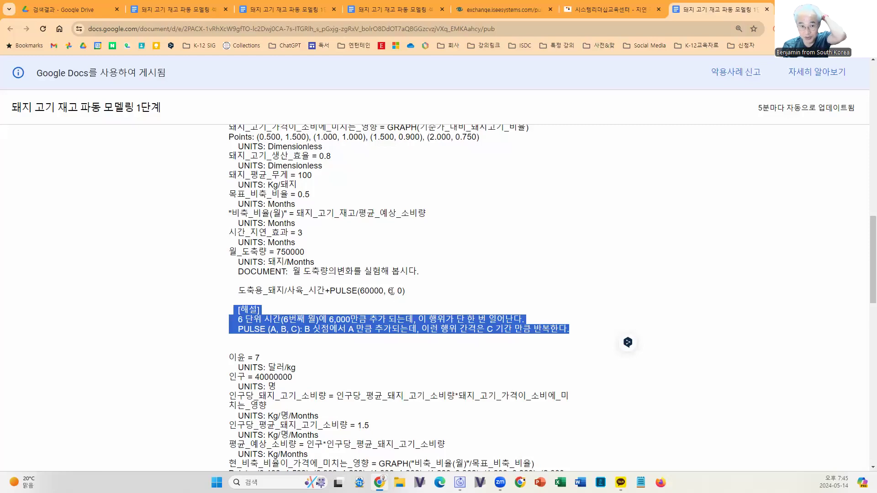
pyautogui.doubleClick(401, 291)
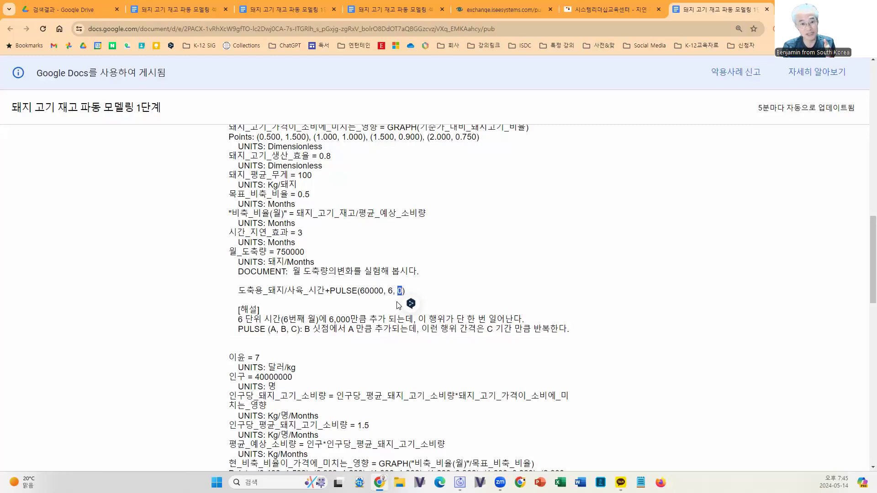
pyautogui.click(398, 306)
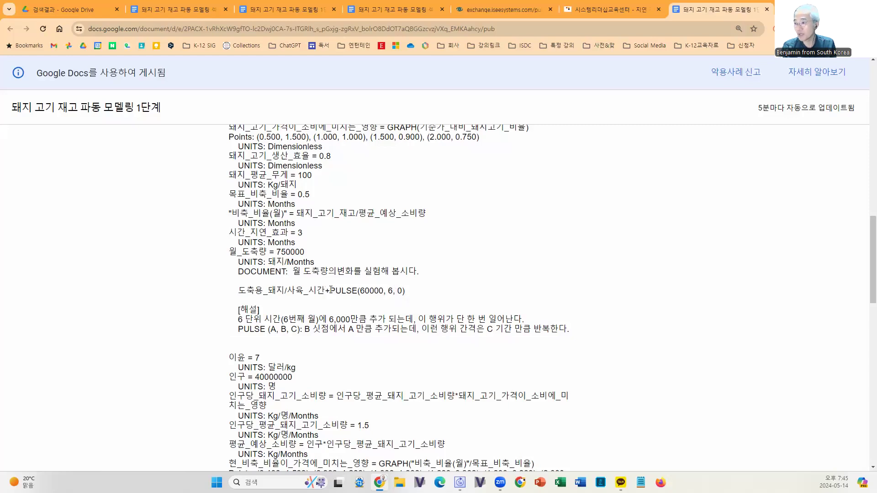
# Copy +PULSE(60000, 6, 0) from the document and append it to the 월 도축량 equation after 750000 in Stella Architect.
pyautogui.moveTo(326, 291); pyautogui.dragTo(405, 292)
pyautogui.hotkey('ctrl', 'c')
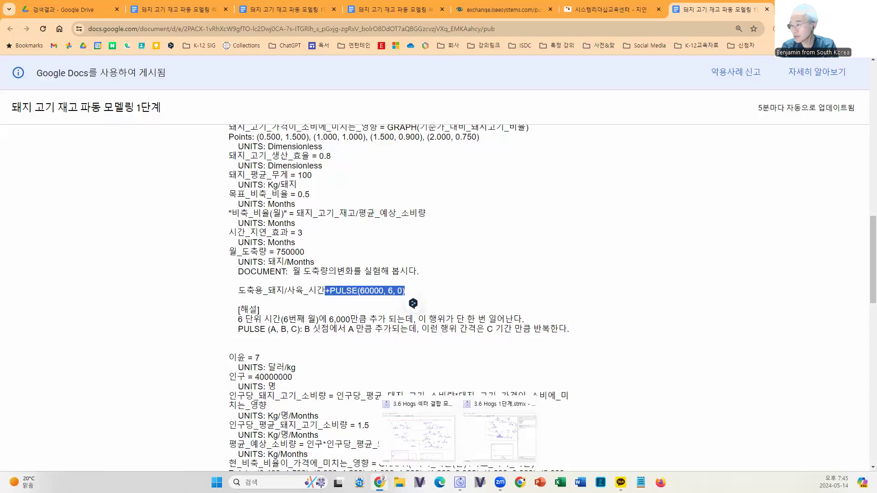
pyautogui.moveTo(460, 483)
pyautogui.click(507, 449)
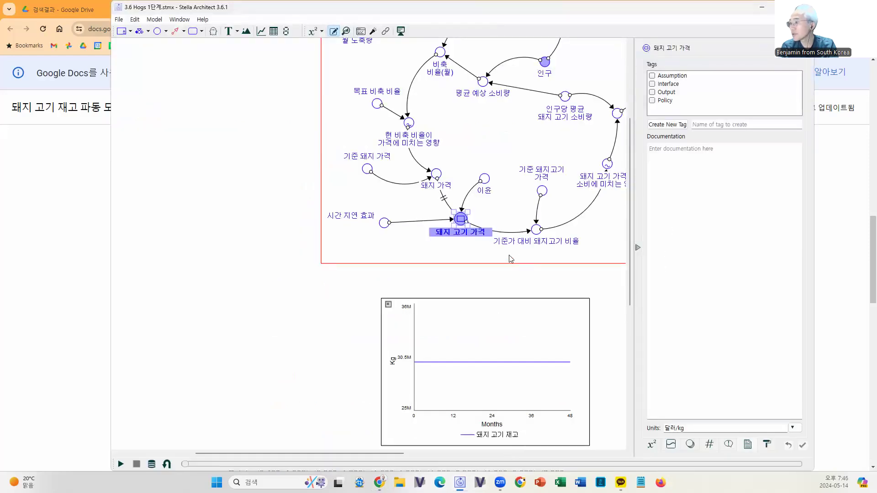
pyautogui.scroll(3, 438, 96)
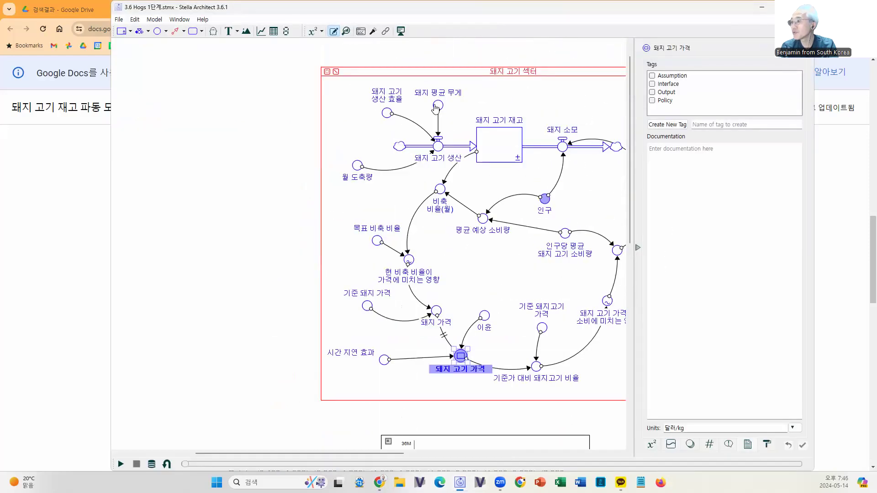
pyautogui.click(357, 165)
pyautogui.click(651, 445)
pyautogui.hotkey('ctrl', 'v')
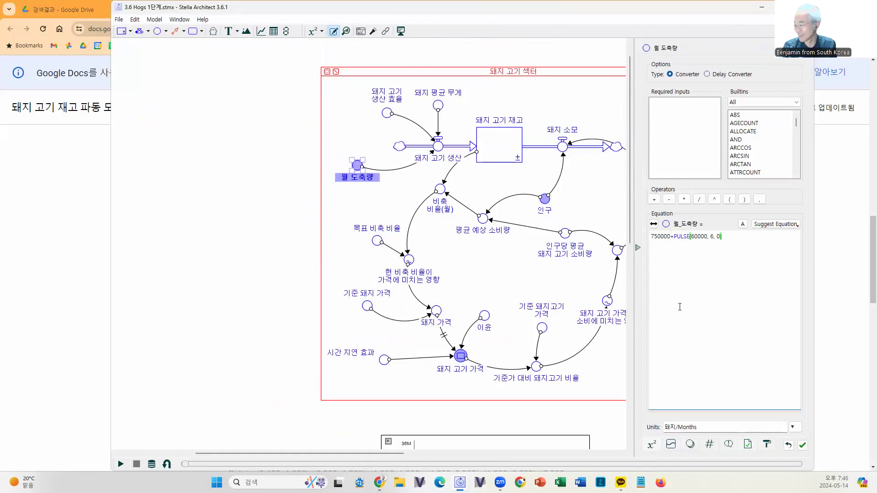
pyautogui.click(802, 445)
# Run the simulation with the pulsed 월 도축량 and view the 돼지 고기 재고 graph and sector diagram.
pyautogui.scroll(-3, 231, 382)
pyautogui.scroll(-2, 231, 383)
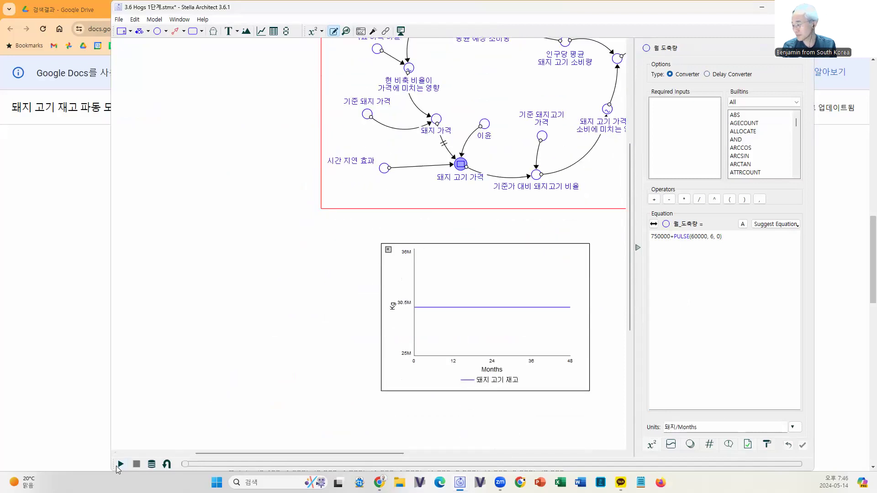
pyautogui.click(120, 465)
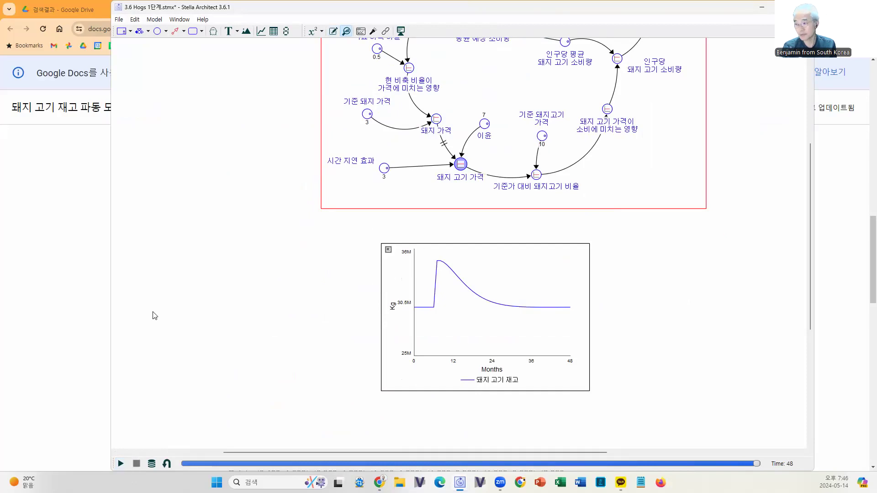
pyautogui.scroll(4, 155, 316)
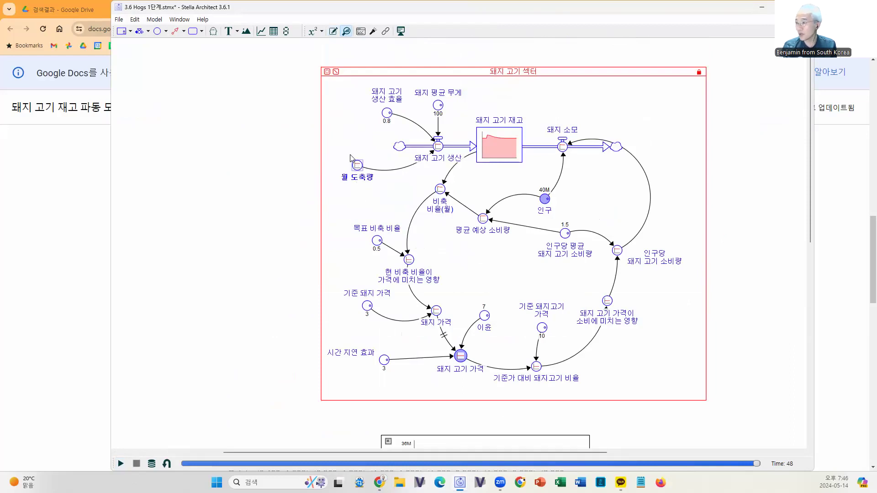
# Enlarge the 월 도축량 converter in the diagram and run the simulation to view its pulsed behavior inside the symbol.
pyautogui.doubleClick(357, 167)
pyautogui.moveTo(351, 159); pyautogui.dragTo(274, 105)
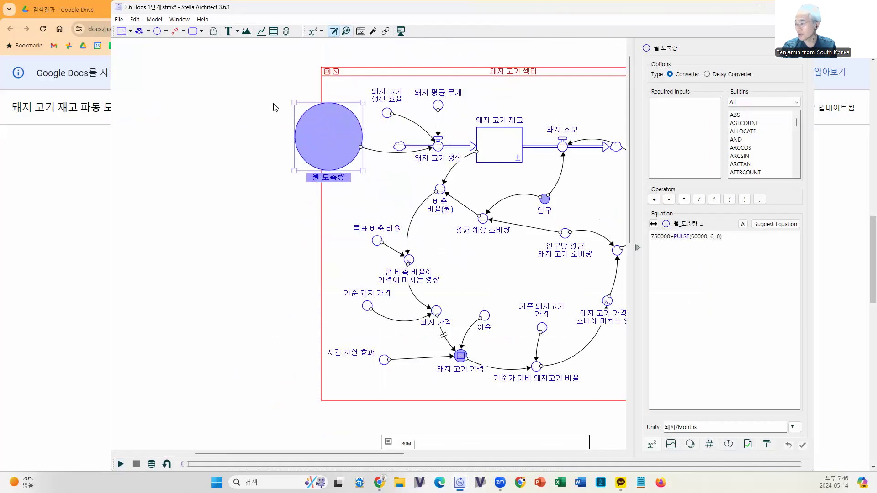
pyautogui.click(121, 464)
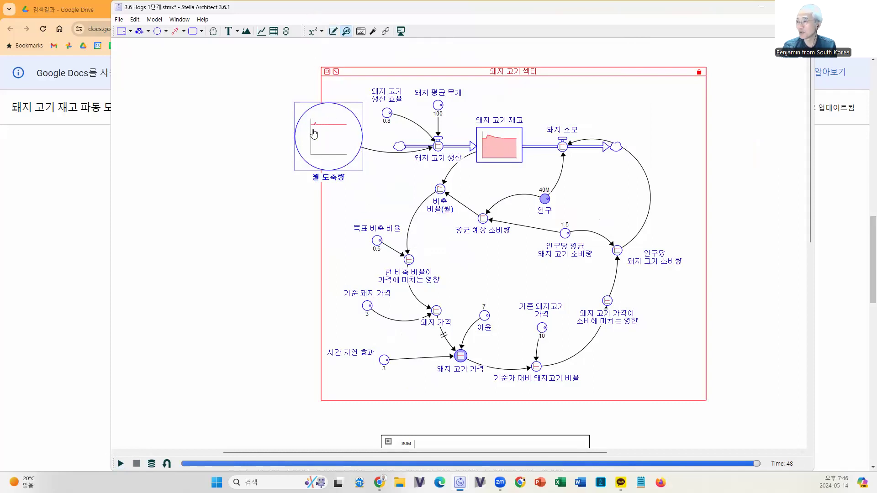
# Place a graph of 월 도축량 beside the 돼지 고기 섹터 and compare it with the 돼지 고기 재고 graph.
pyautogui.click(261, 33)
pyautogui.click(175, 173)
pyautogui.moveTo(199, 293); pyautogui.dragTo(150, 297)
pyautogui.moveTo(342, 144); pyautogui.dragTo(249, 255)
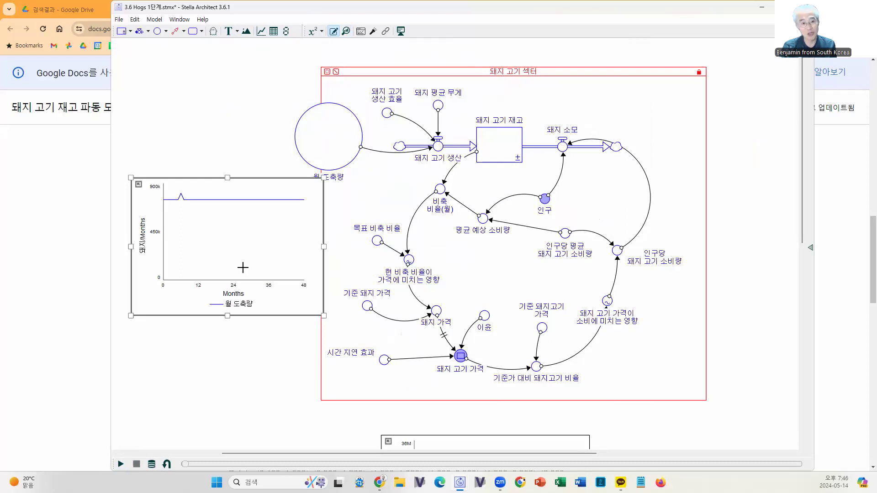
pyautogui.scroll(-6, 254, 280)
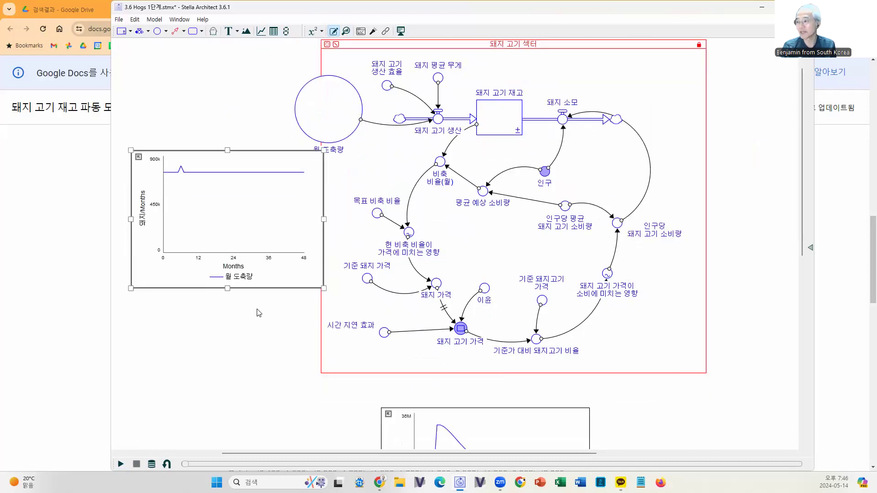
pyautogui.scroll(-1, 258, 313)
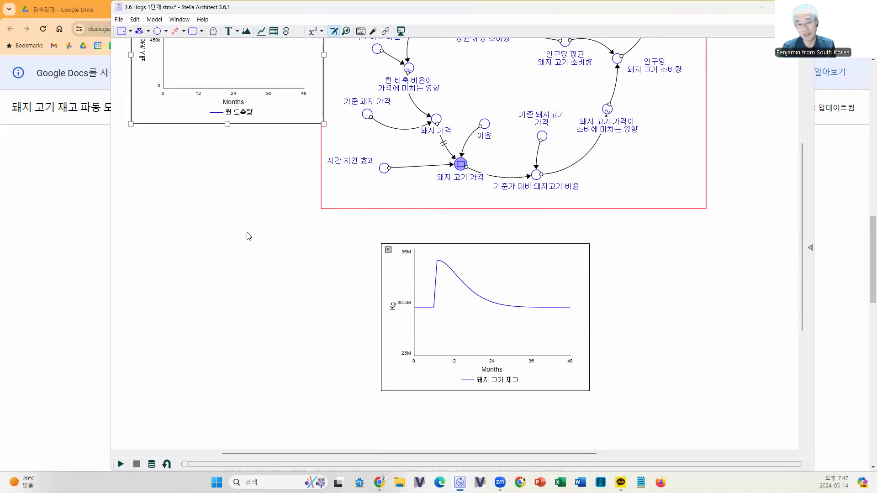
pyautogui.scroll(5, 249, 236)
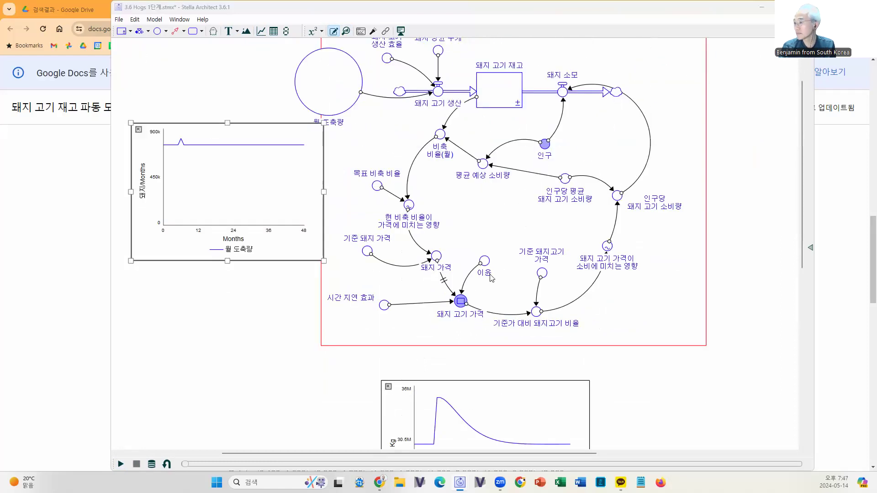
# Switch to the 3.6 Hogs 섹터 결합 모델 file, maximize its window and examine the 월도축량 flow in the 돼지 사육 섹터.
pyautogui.click(505, 249)
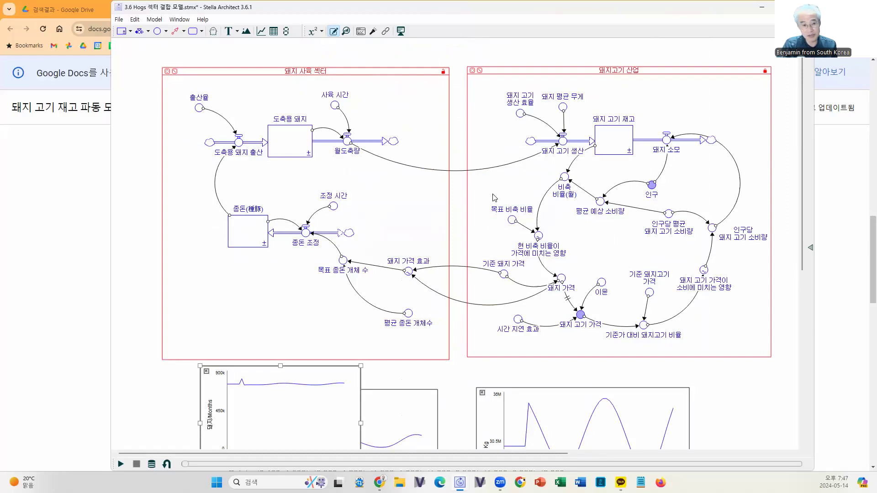
pyautogui.click(348, 150)
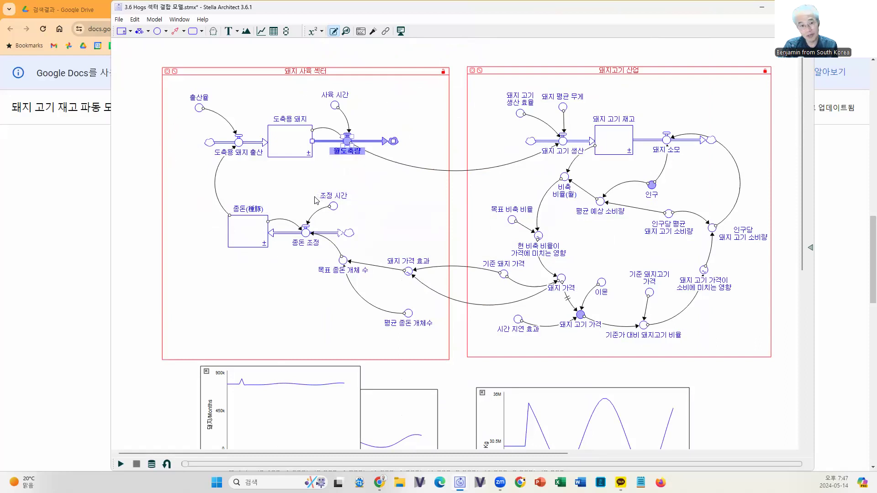
pyautogui.click(783, 8)
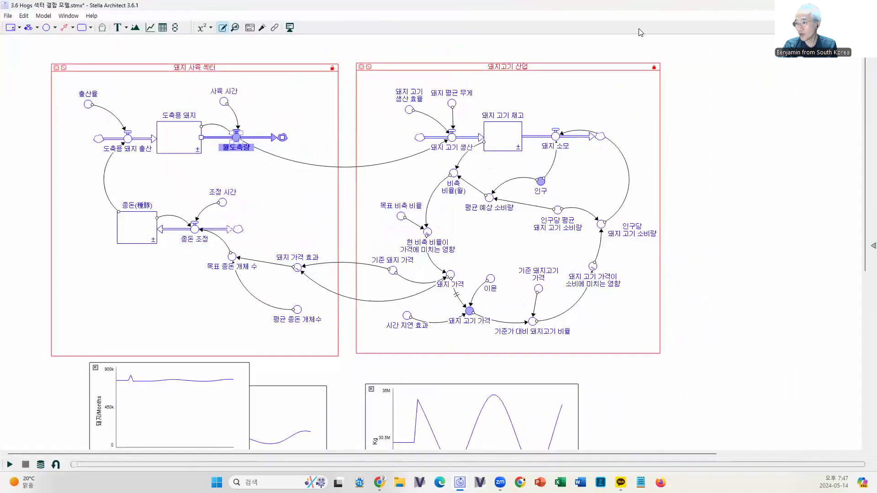
pyautogui.scroll(1, 400, 117)
pyautogui.scroll(1, 400, 118)
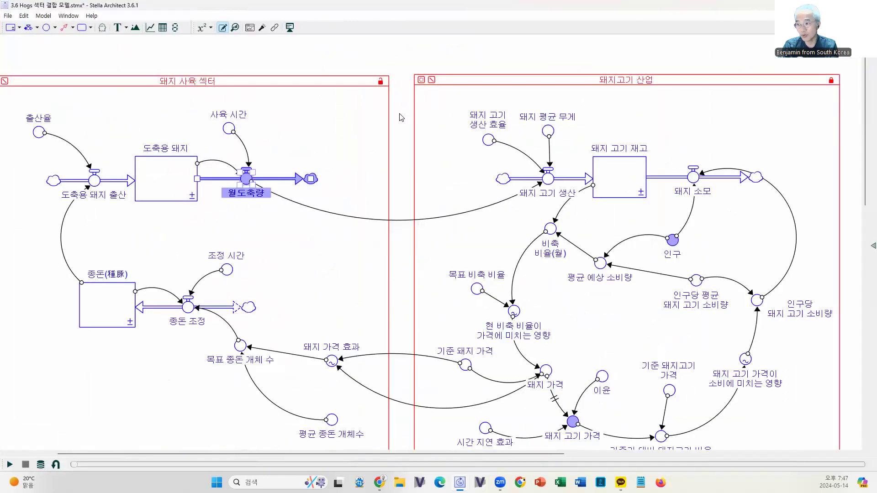
# Examine the variables linking the 돼지 사육 섹터 and 돼지고기 산업 sectors: 월도축량, 돼지 가격 and 기준 돼지 가격.
pyautogui.scroll(-1, 400, 117)
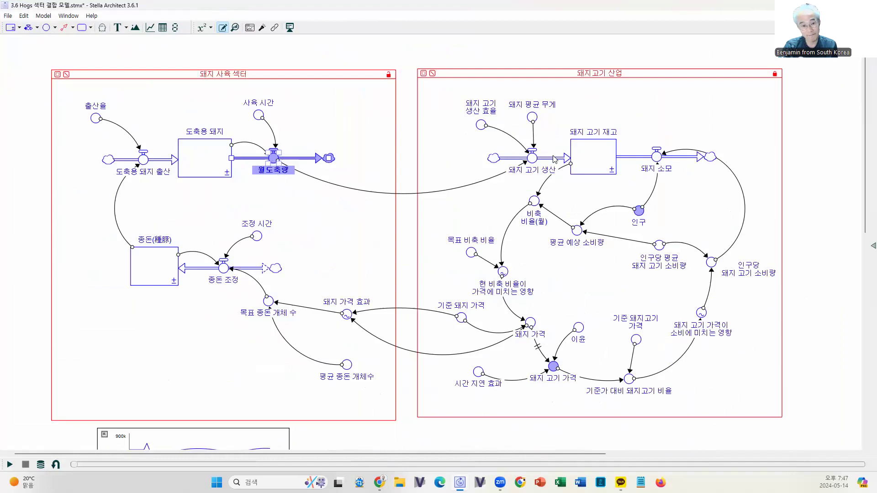
pyautogui.click(350, 235)
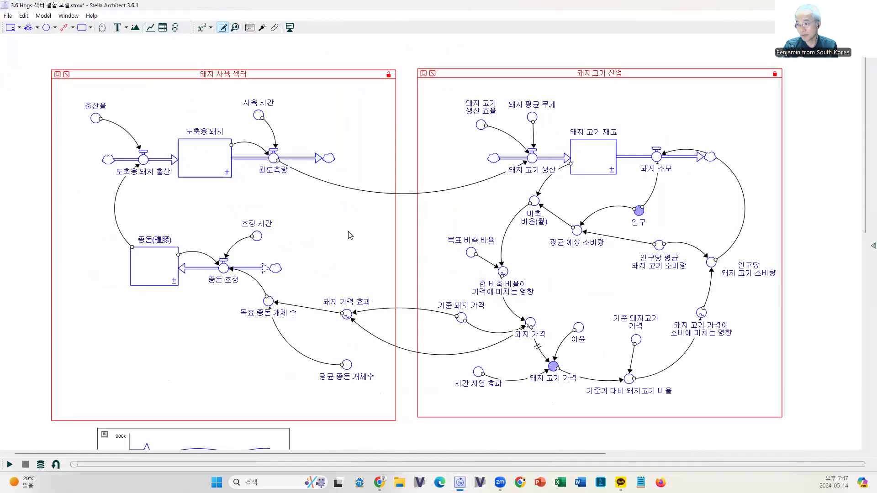
pyautogui.scroll(-3, 350, 236)
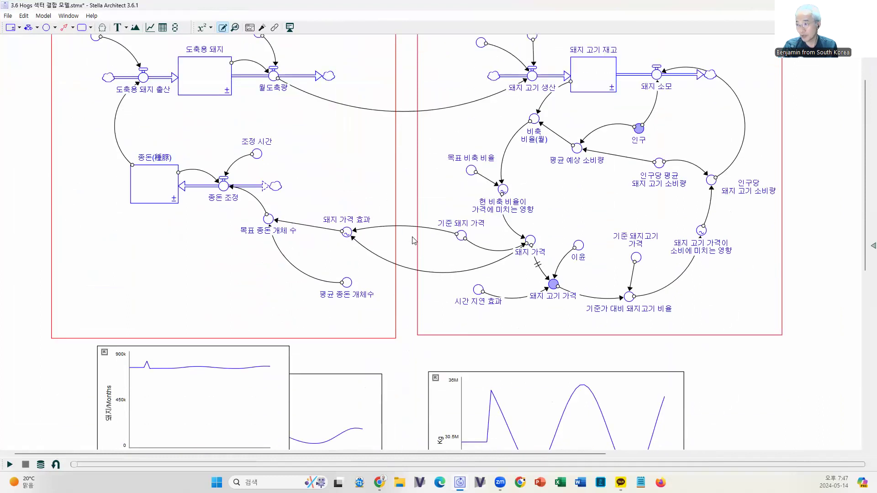
pyautogui.click(462, 236)
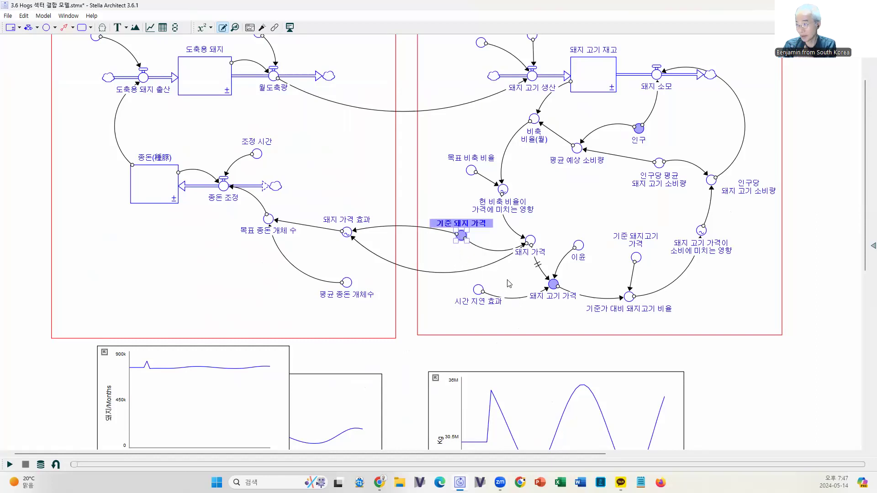
pyautogui.click(531, 241)
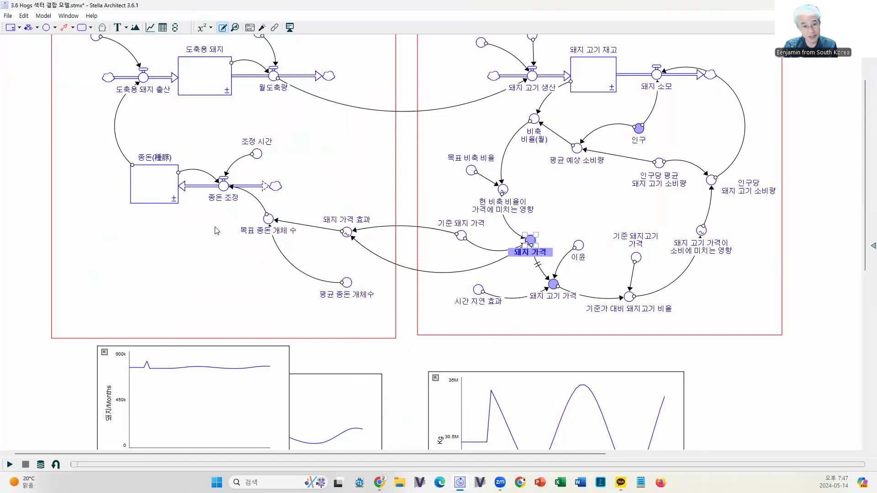
pyautogui.scroll(3, 319, 239)
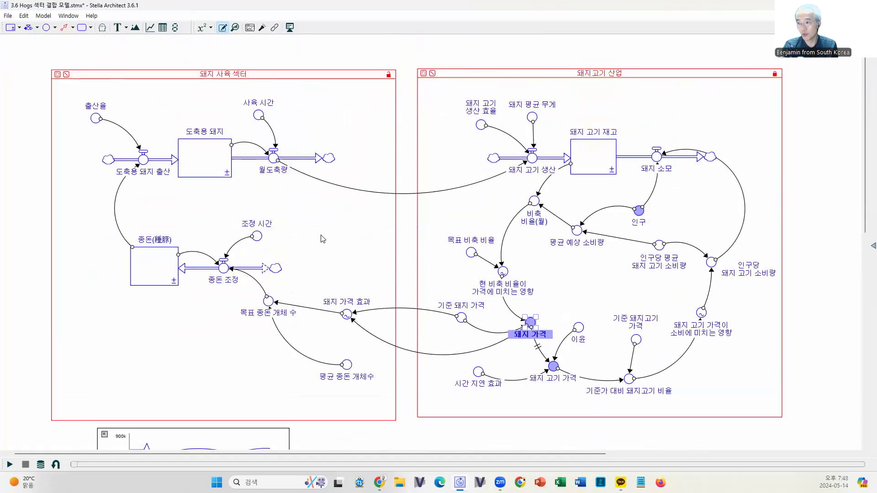
pyautogui.click(228, 74)
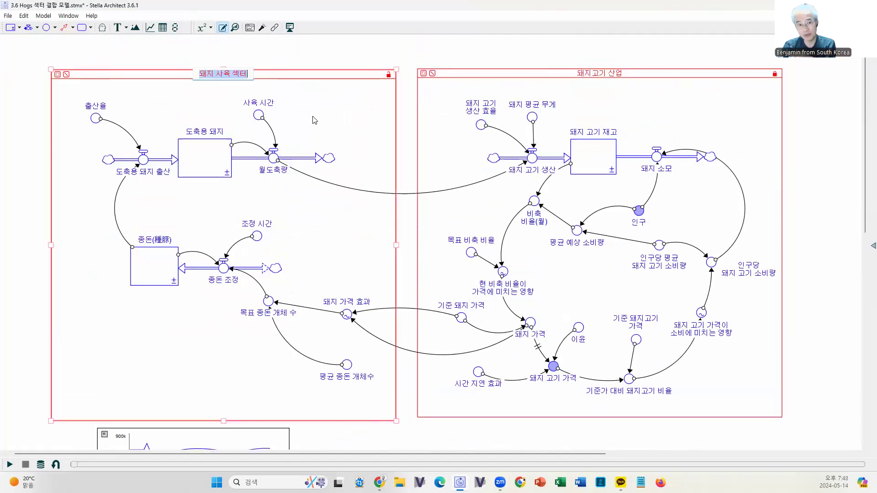
pyautogui.click(273, 159)
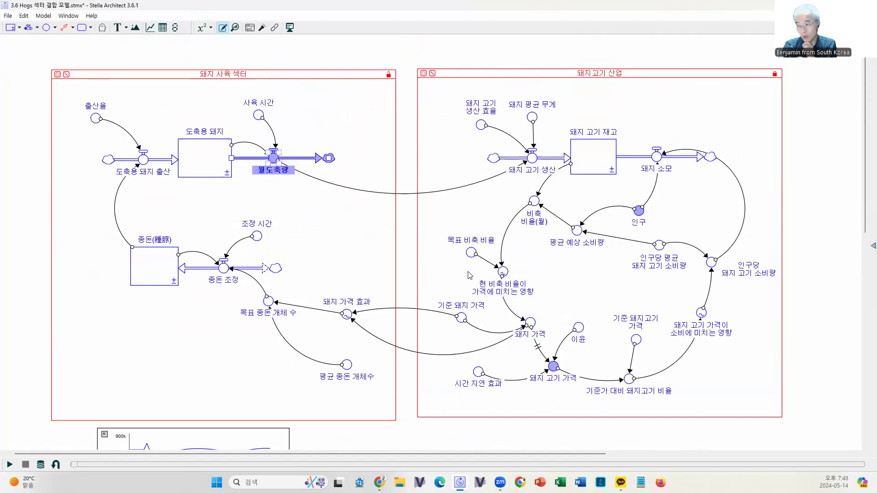
pyautogui.click(531, 324)
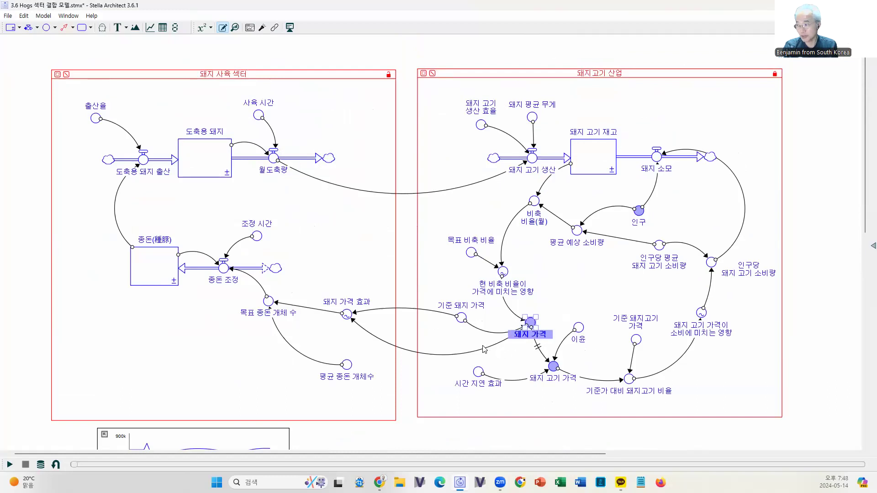
pyautogui.click(461, 320)
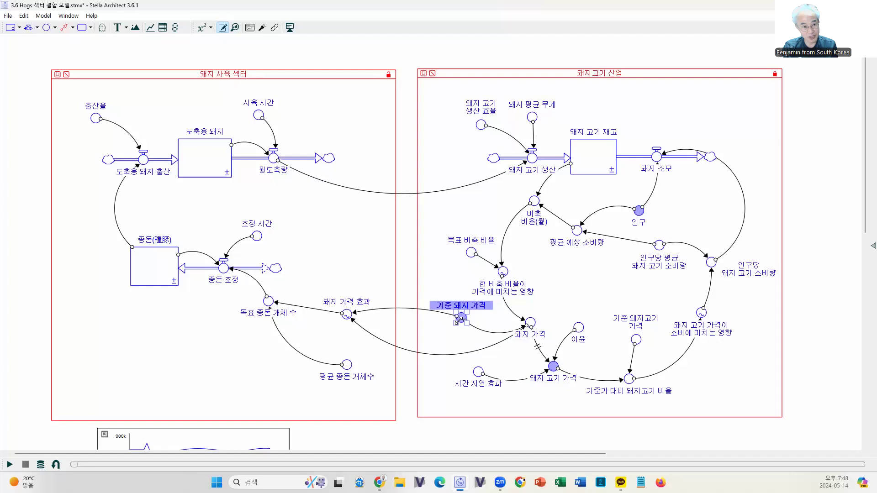
pyautogui.moveTo(457, 320)
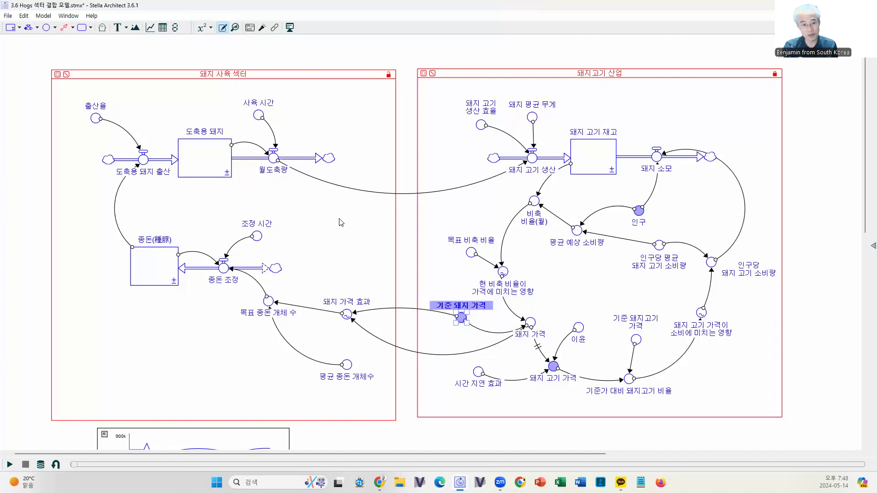
# Examine the model's three stocks: 도축용 돼지, 돼지 고기 재고 and 종돈(種豚).
pyautogui.click(204, 178)
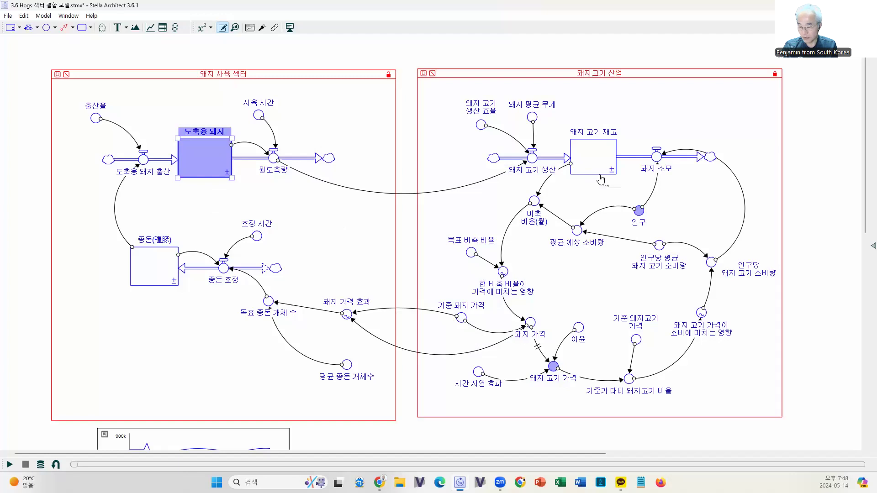
pyautogui.moveTo(601, 180)
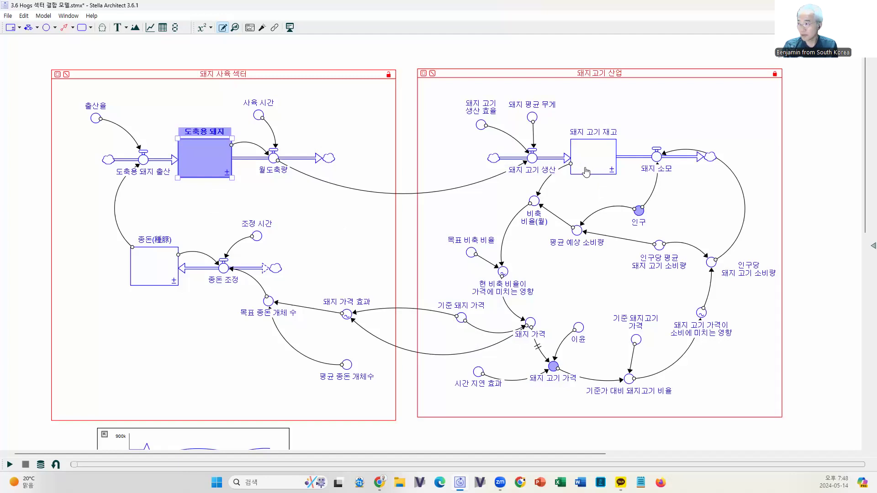
pyautogui.click(586, 171)
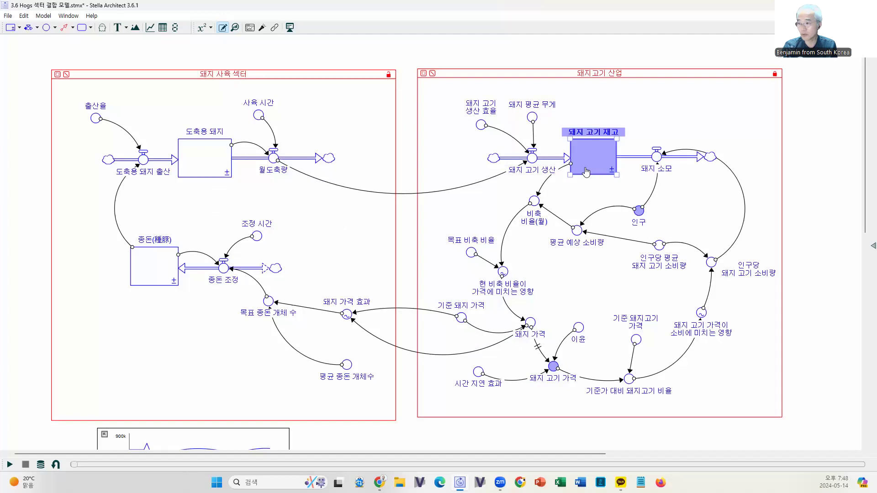
pyautogui.moveTo(208, 179)
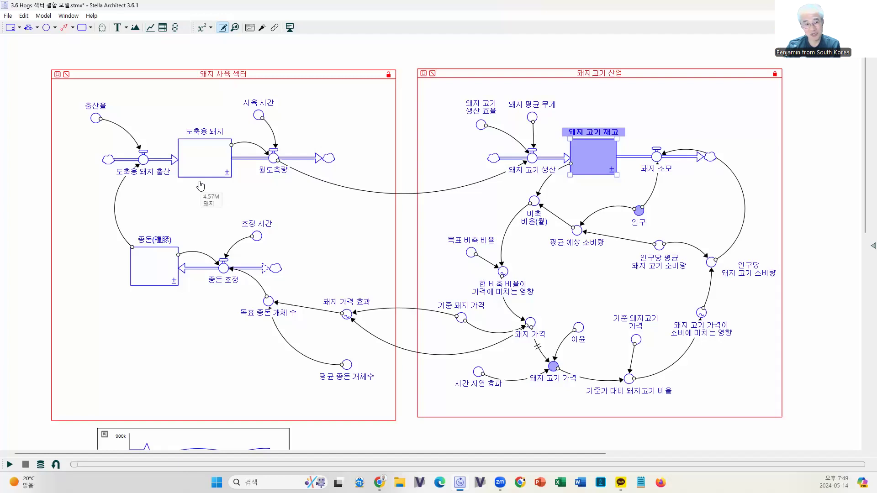
pyautogui.click(204, 177)
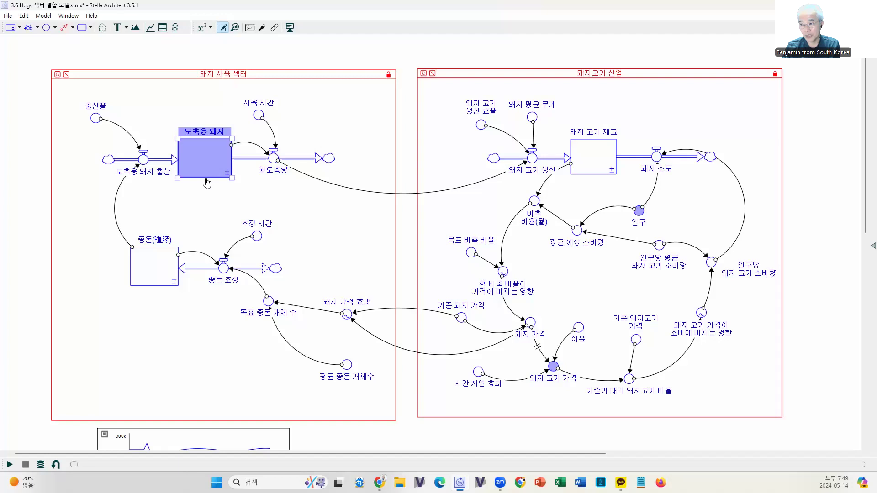
pyautogui.click(150, 284)
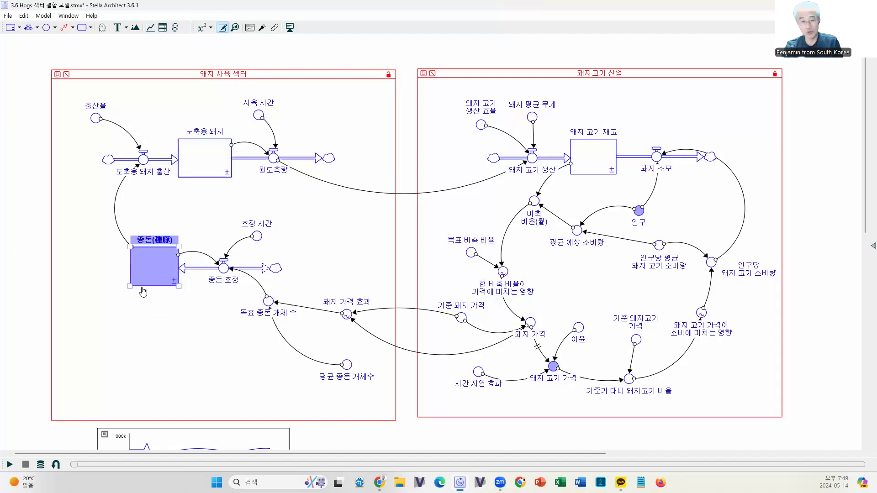
pyautogui.moveTo(143, 291)
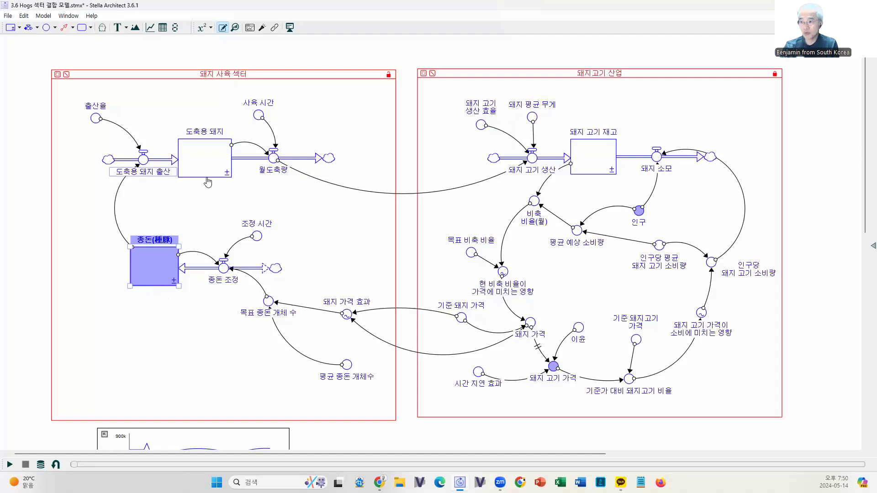
# Trace the 도축용 돼지 출산 flow back to 출산율 and 종돈(種豚), and view the flow's equation.
pyautogui.click(144, 160)
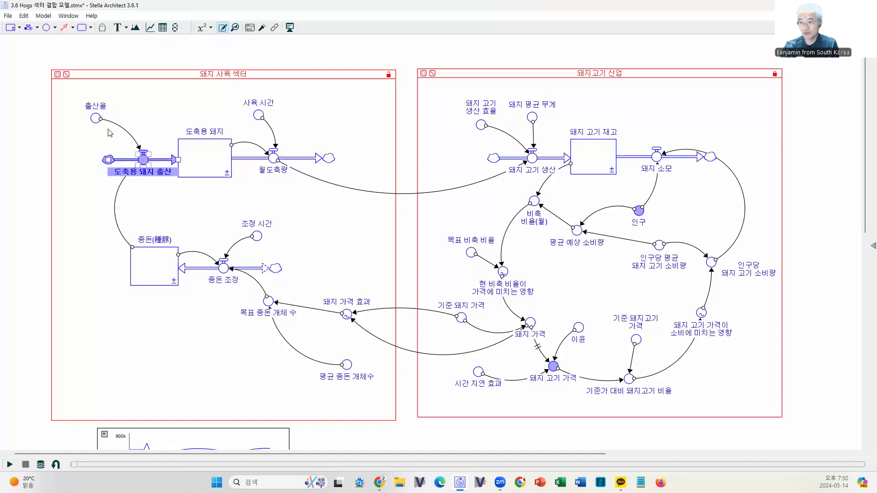
pyautogui.click(96, 119)
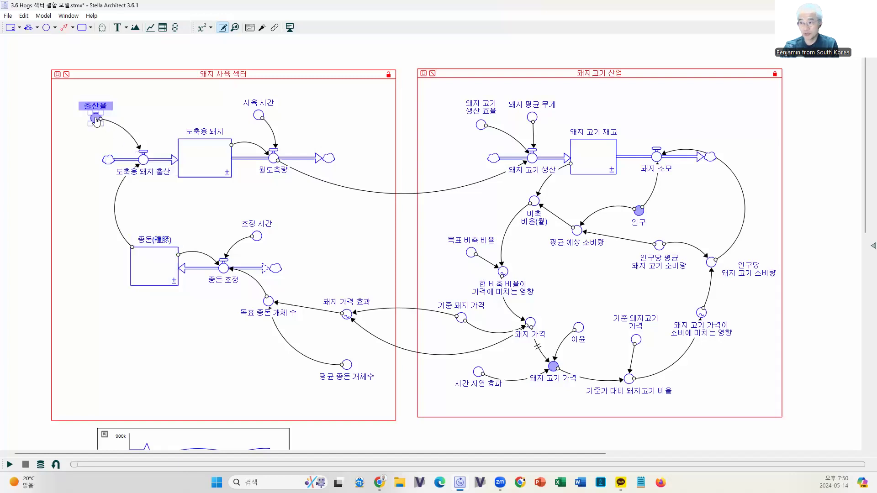
pyautogui.click(164, 285)
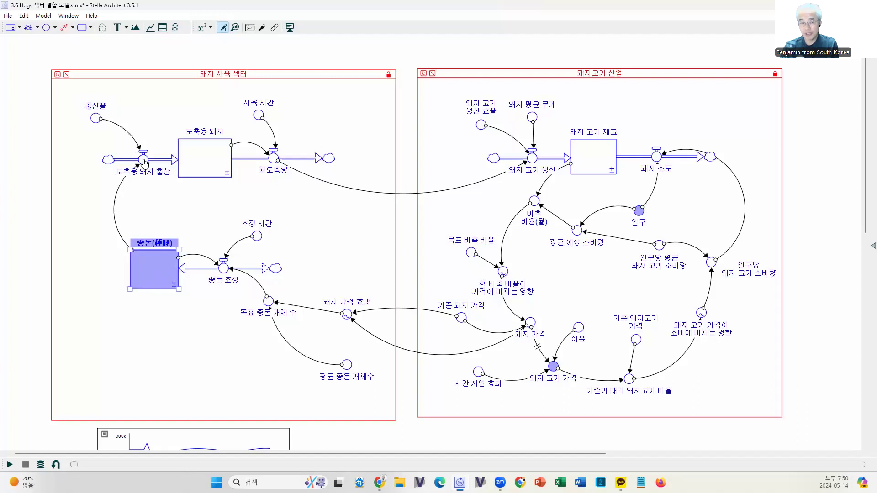
pyautogui.moveTo(213, 147)
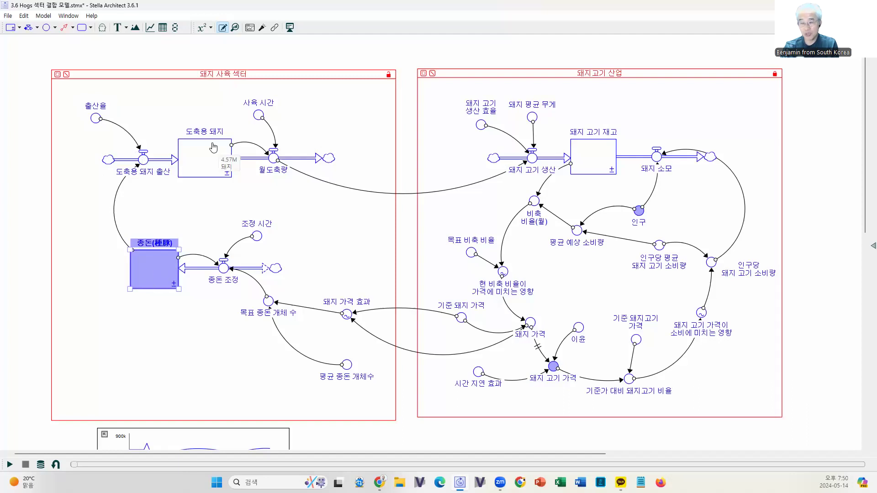
pyautogui.click(143, 167)
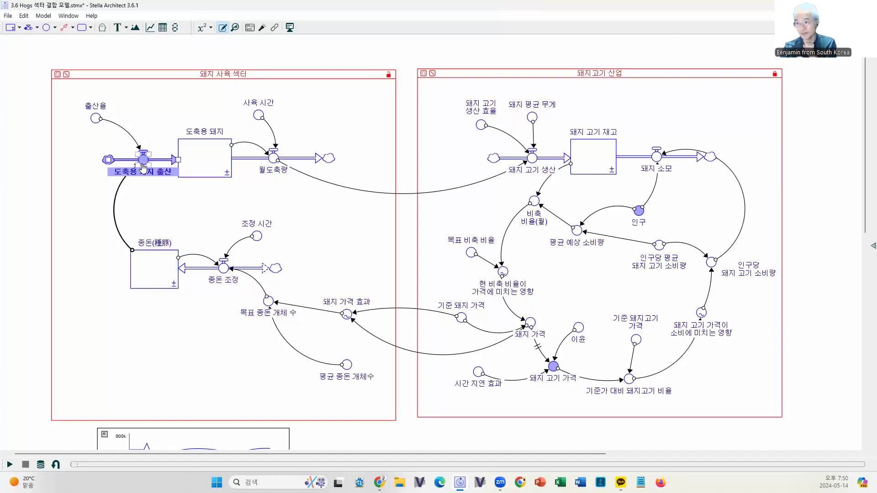
pyautogui.doubleClick(143, 166)
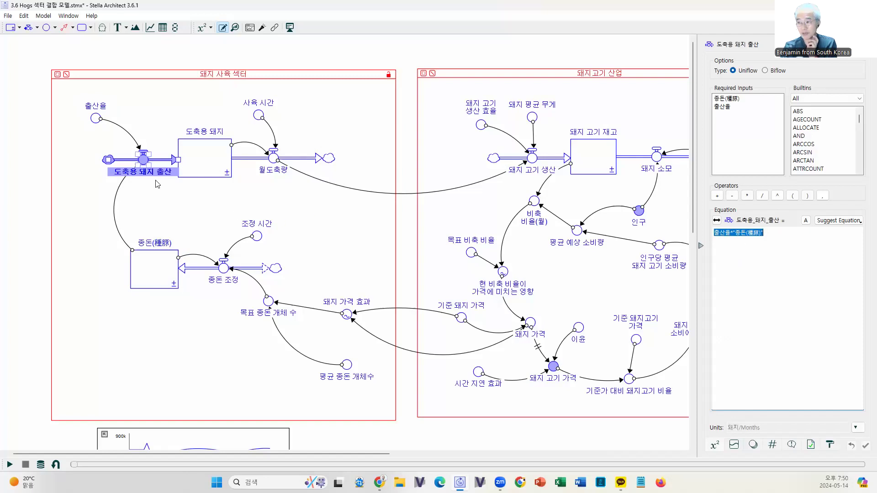
pyautogui.click(250, 199)
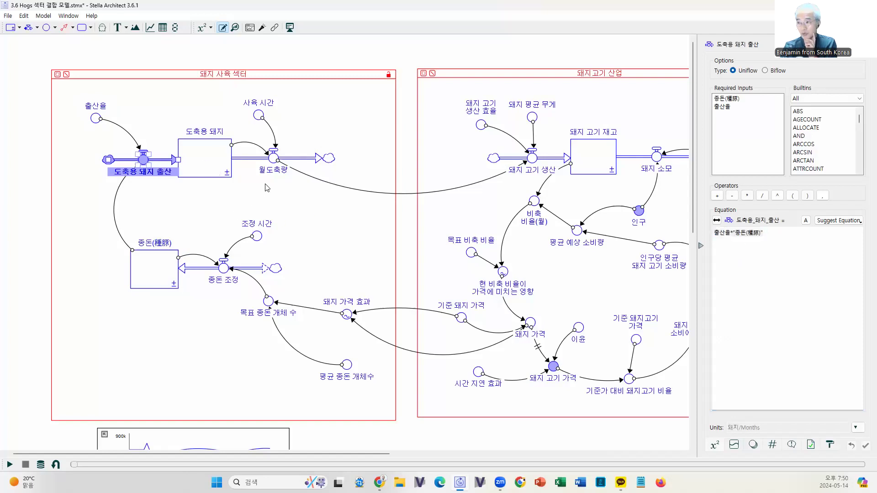
# View the equation of the 월도축량 flow, and the value and documentation of its 사육 시간 converter.
pyautogui.doubleClick(274, 160)
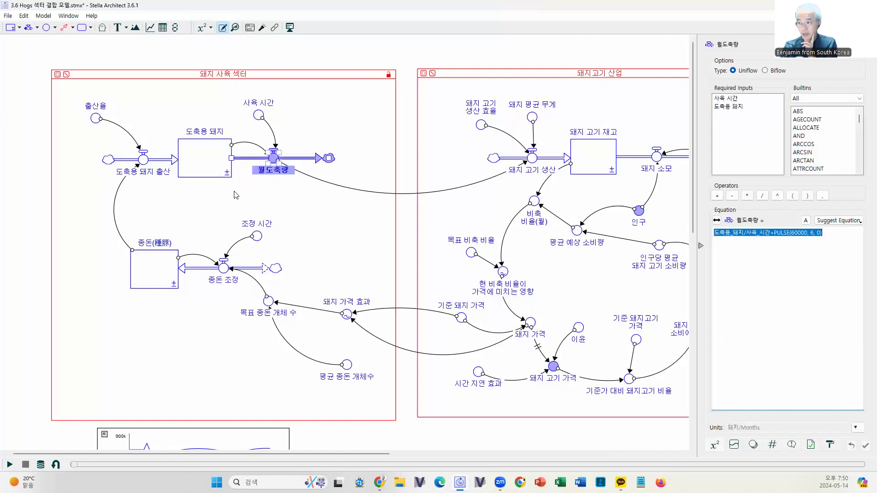
pyautogui.moveTo(203, 161)
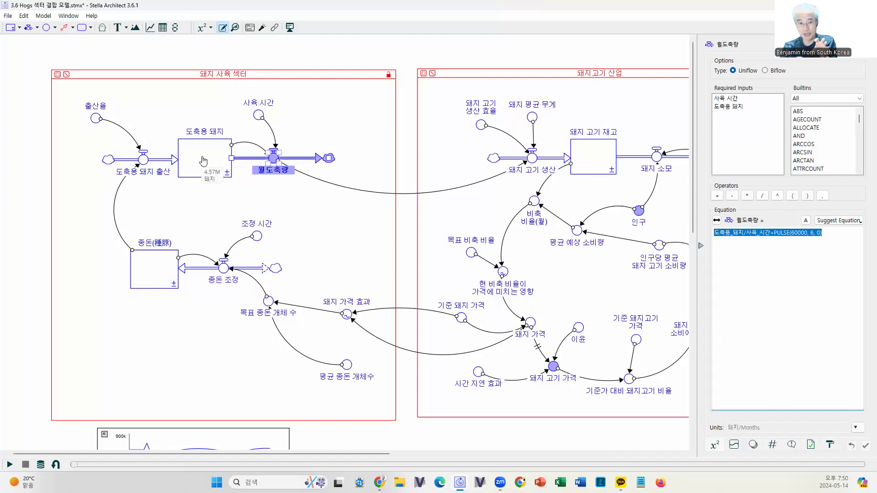
pyautogui.click(258, 116)
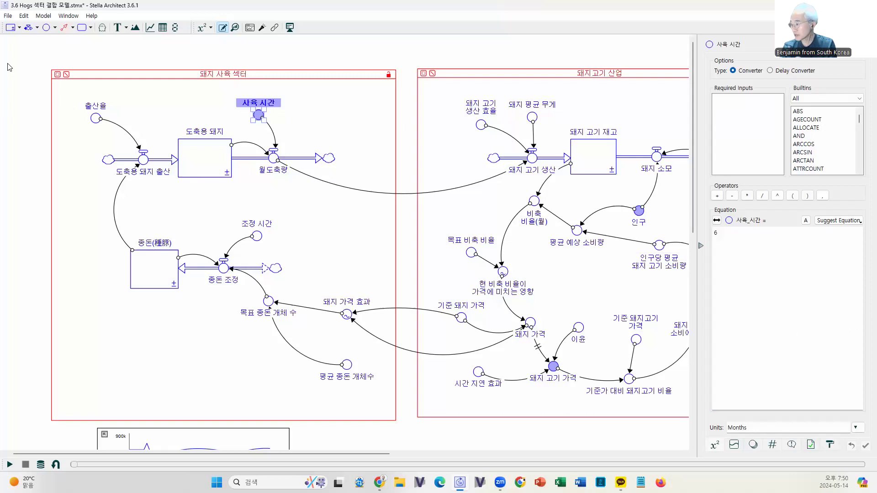
pyautogui.click(811, 445)
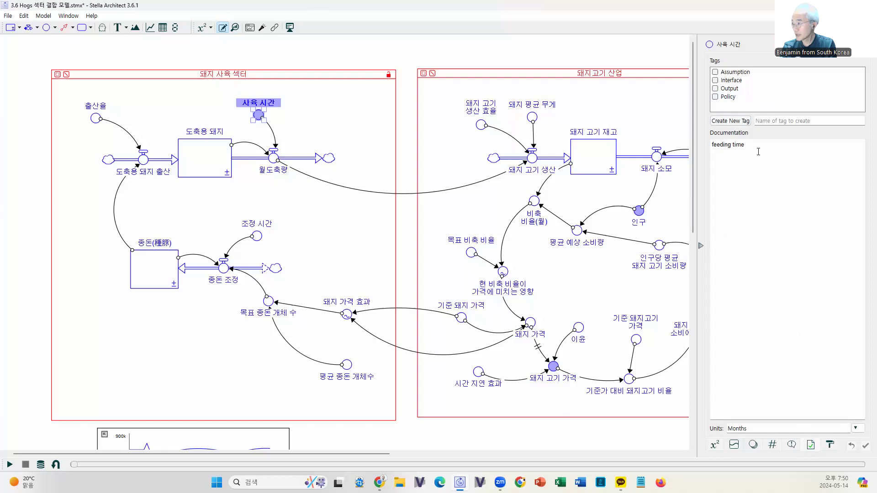
pyautogui.moveTo(746, 145); pyautogui.dragTo(708, 146)
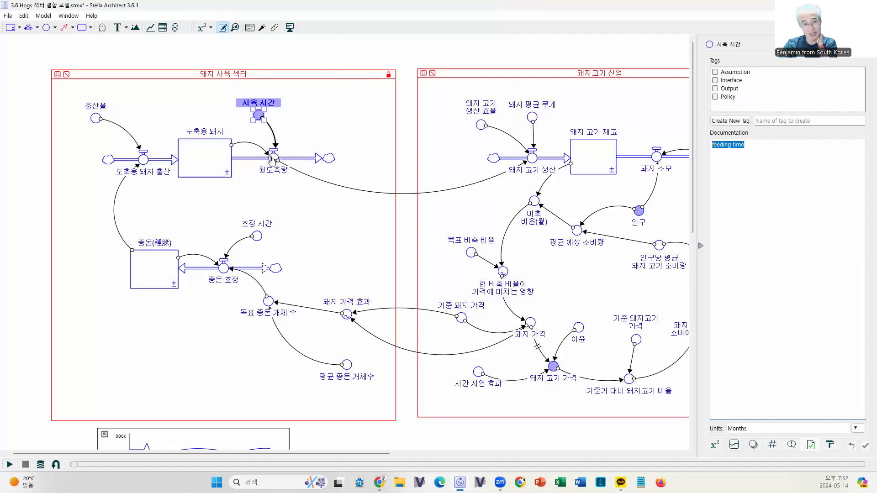
pyautogui.moveTo(221, 170)
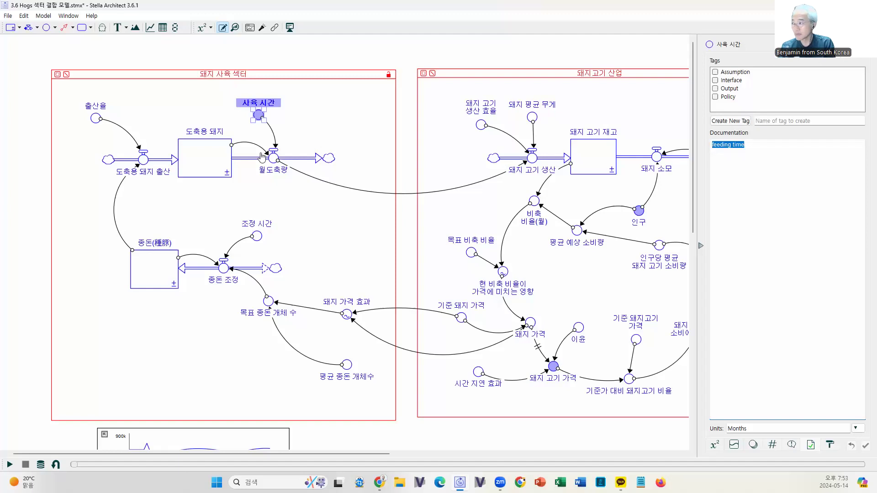
pyautogui.click(714, 445)
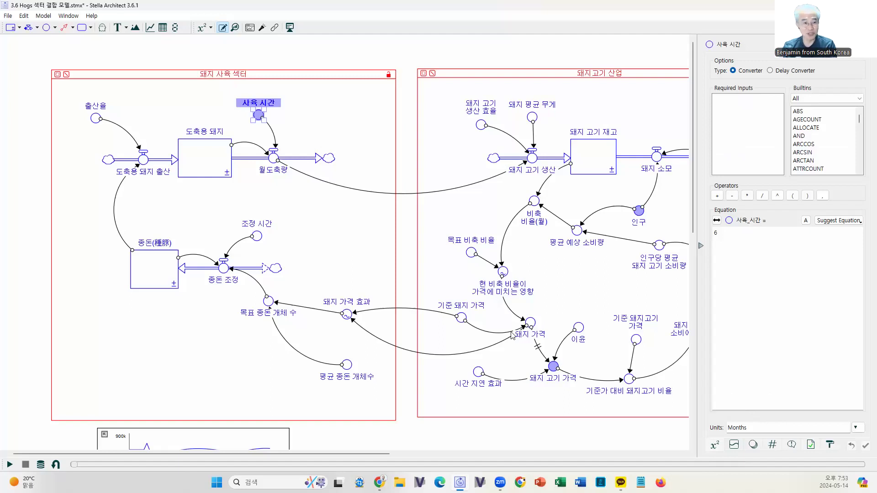
# View the initial value of the 종돈(種豚) stock, close its properties and select the 종돈 조정 flow.
pyautogui.click(147, 287)
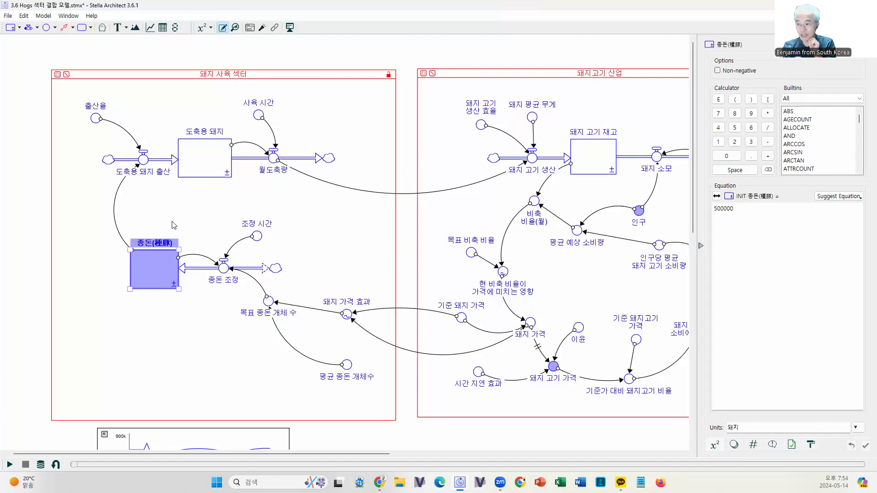
pyautogui.click(185, 273)
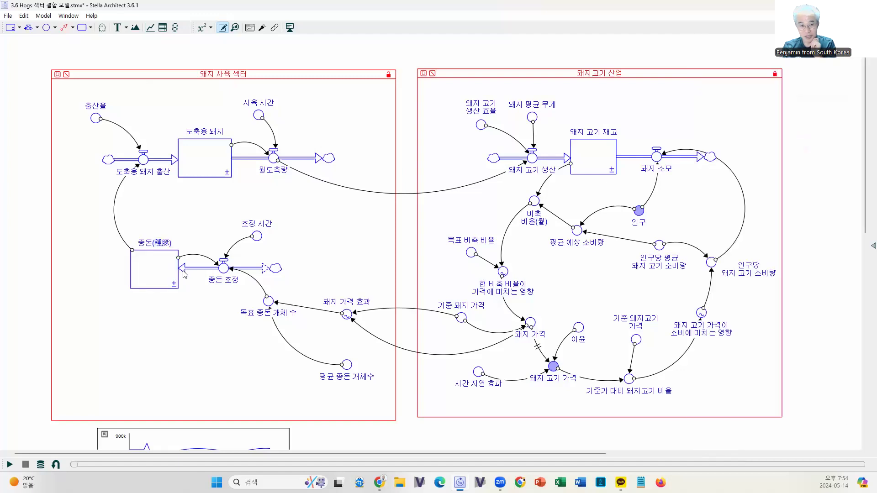
pyautogui.click(223, 271)
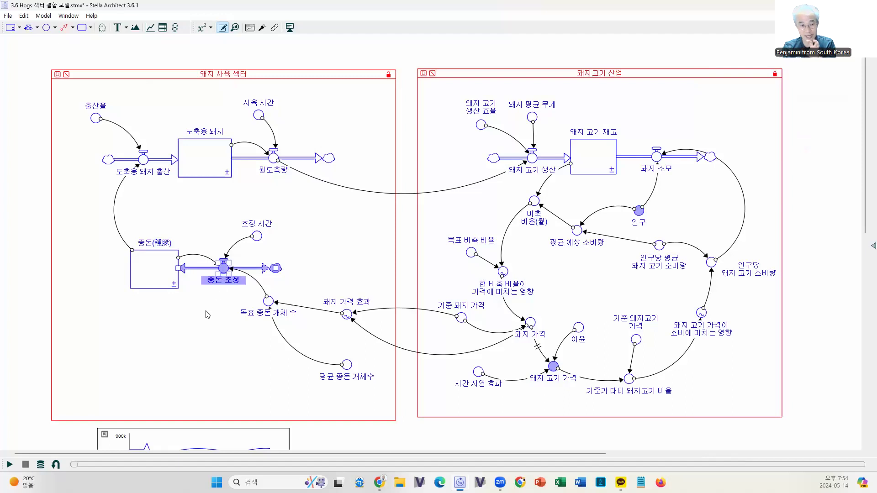
# Inspect the link between the 종돈(種豚) stock and its 종돈 조정 flow by selecting each in turn.
pyautogui.click(151, 285)
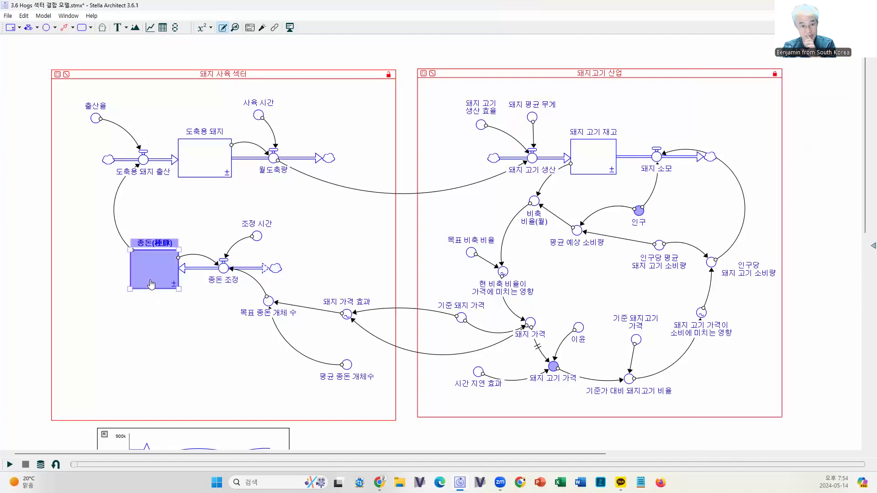
pyautogui.click(227, 280)
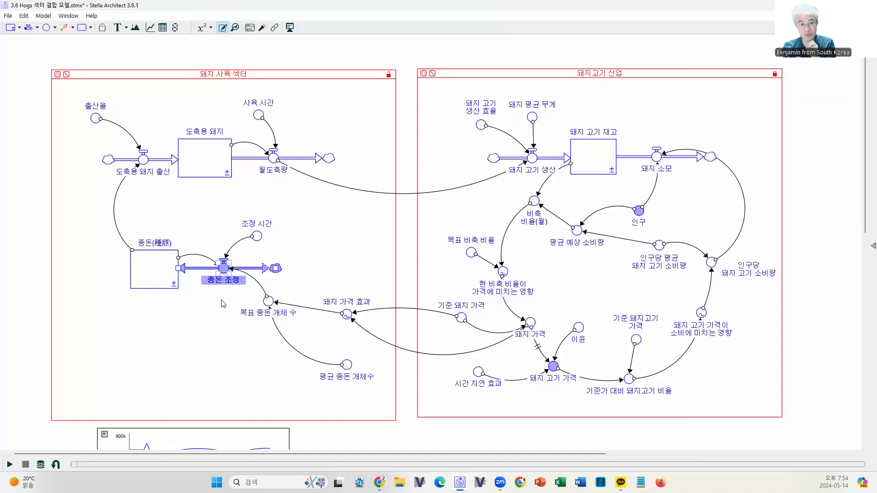
pyautogui.click(150, 287)
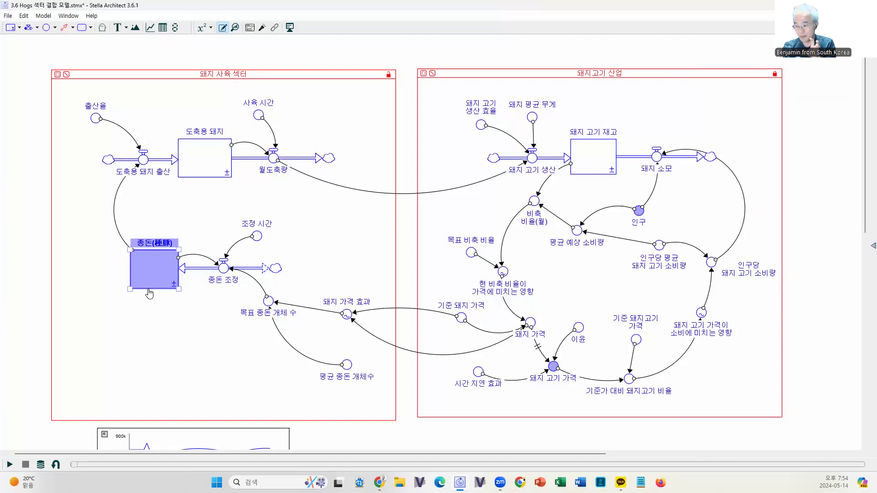
pyautogui.moveTo(152, 291)
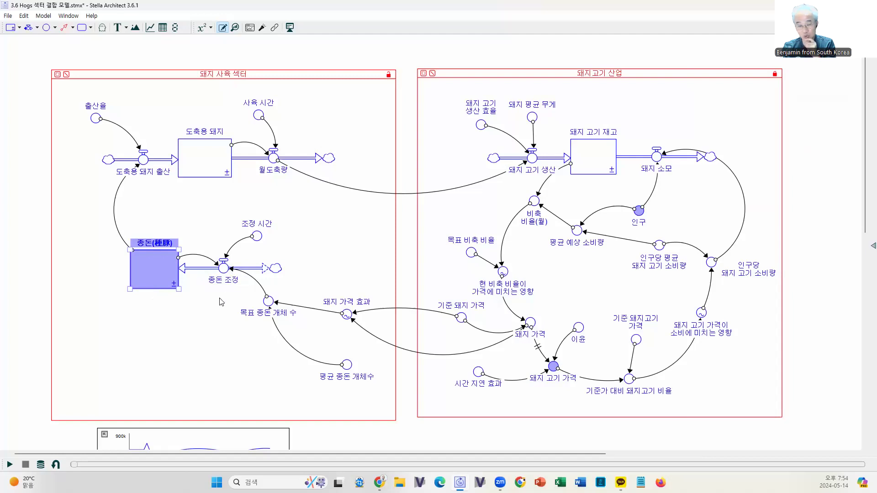
# View the equation of the 종돈 조정 flow, highlight its 종돈(種豚) term, and check the 조정 시간 converter's value.
pyautogui.doubleClick(223, 270)
pyautogui.click(743, 291)
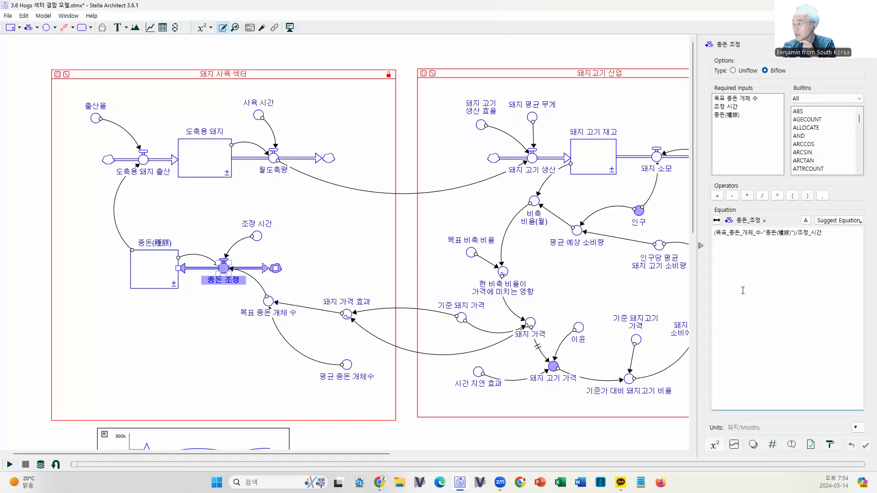
pyautogui.moveTo(715, 233); pyautogui.dragTo(792, 232)
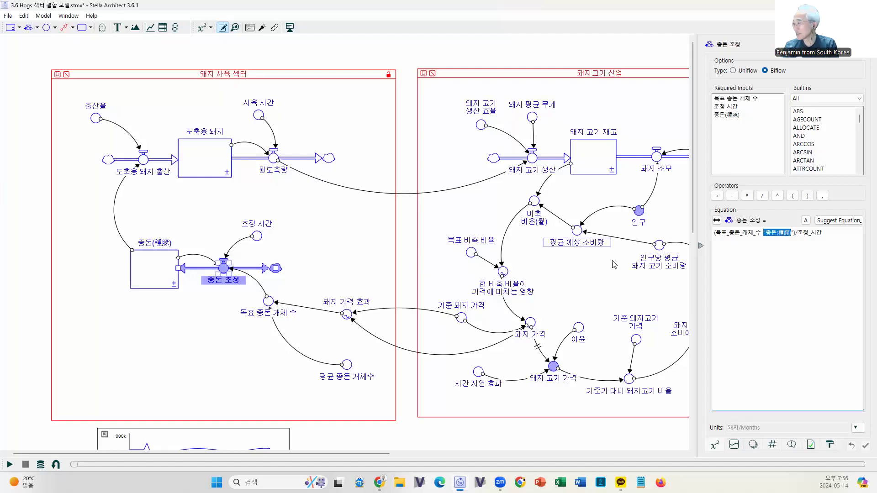
pyautogui.click(741, 237)
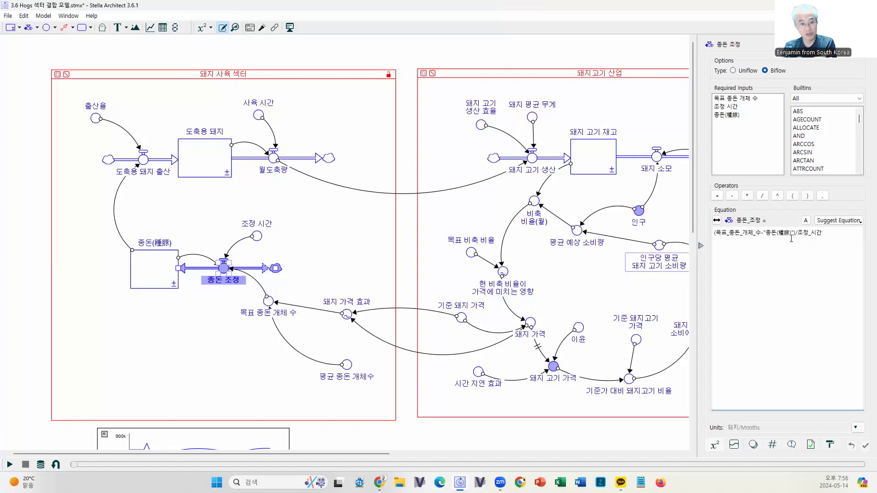
pyautogui.click(258, 237)
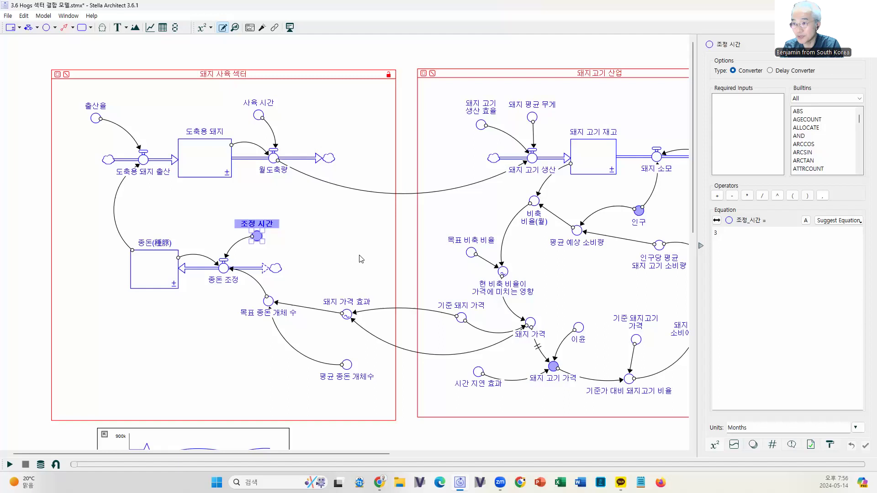
# Add a stock named 종돈 새끼 below the 종돈(種豚) stock and enlarge its box.
pyautogui.click(10, 27)
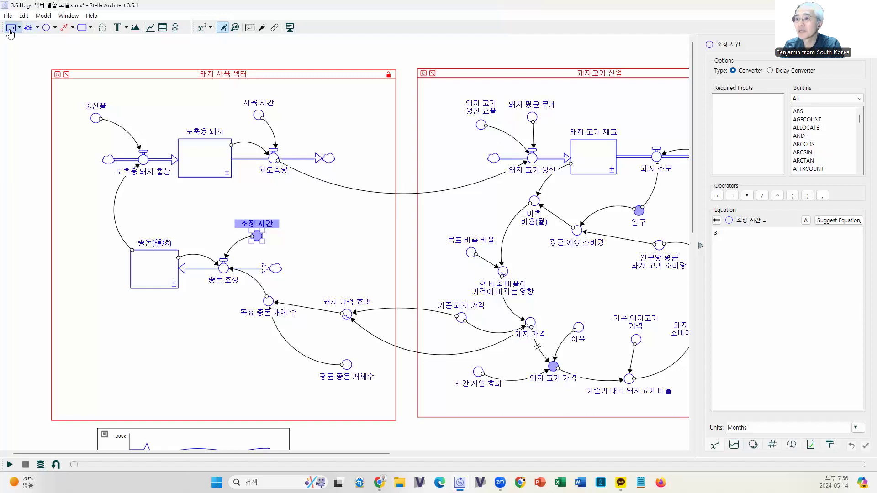
pyautogui.click(151, 338)
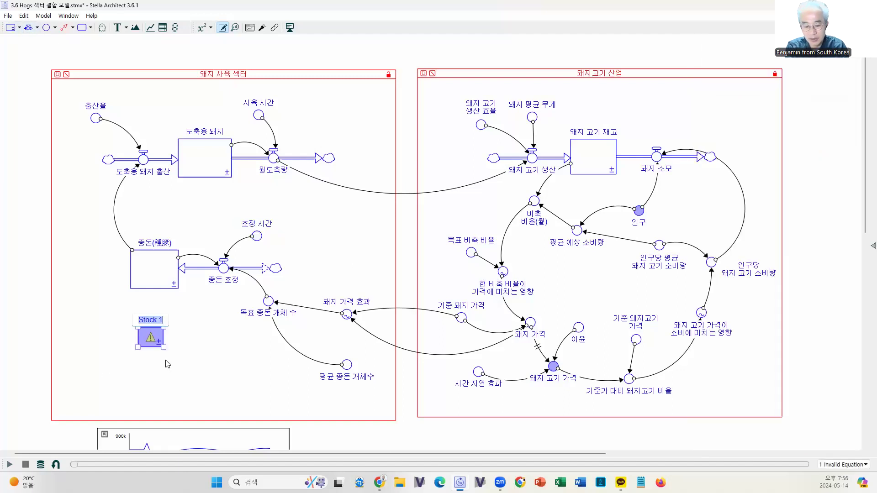
pyautogui.press('BackSpace')
pyautogui.write('씨')
pyautogui.press('BackSpace')
pyautogui.write('종돈')
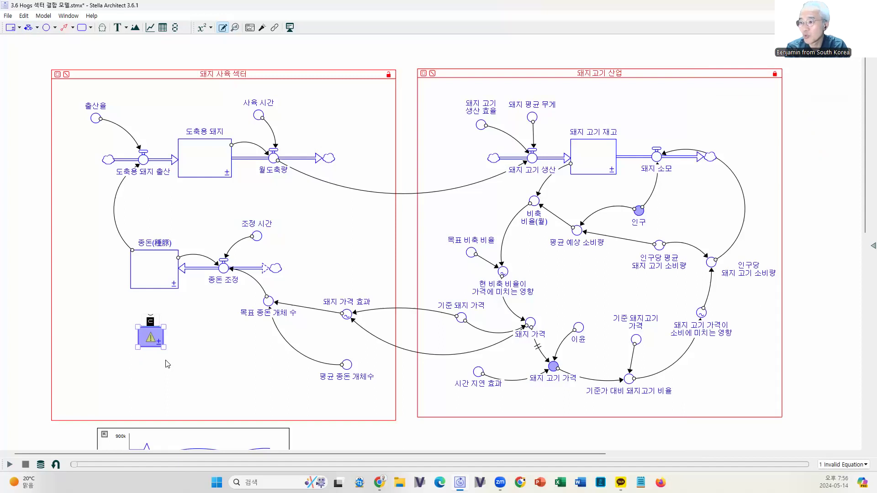
pyautogui.write(' 새끼')
pyautogui.click(149, 355)
pyautogui.click(139, 346)
pyautogui.moveTo(137, 346); pyautogui.dragTo(169, 361)
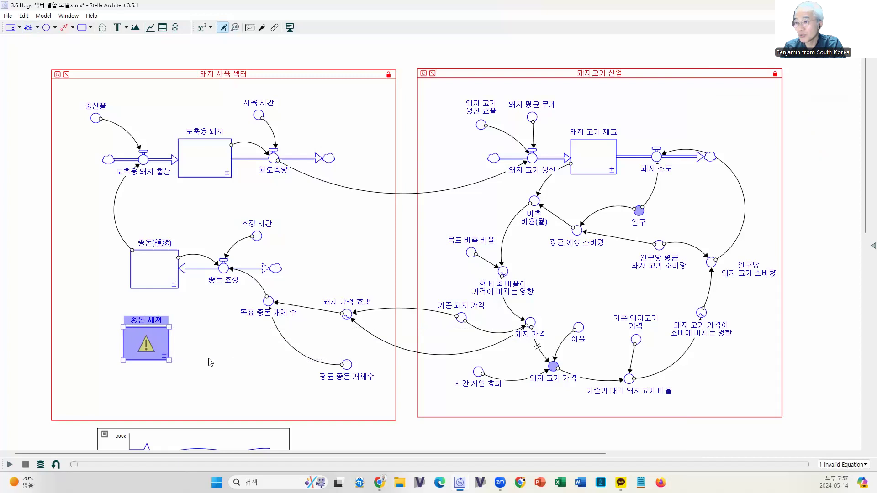
# Draw a flow from the 종돈 새끼 stock up into 종돈(種豚), and move 종돈 새끼 slightly down.
pyautogui.click(36, 27)
pyautogui.click(40, 42)
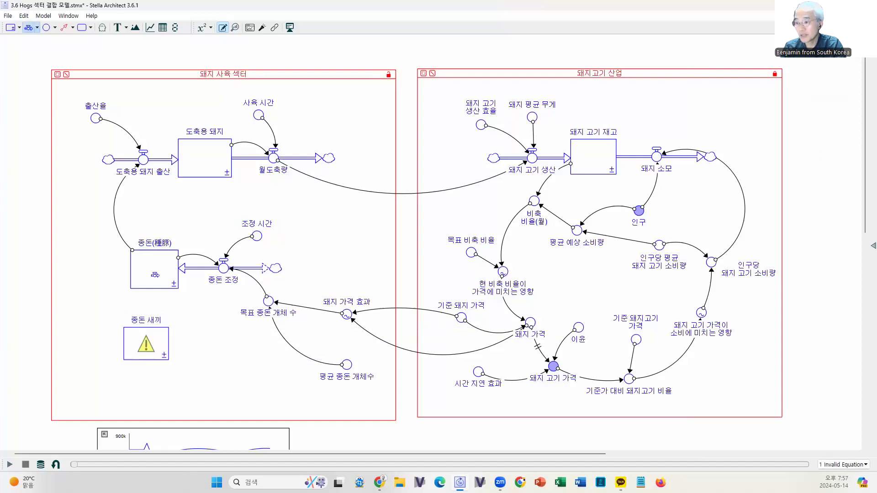
pyautogui.moveTo(146, 339); pyautogui.dragTo(151, 274)
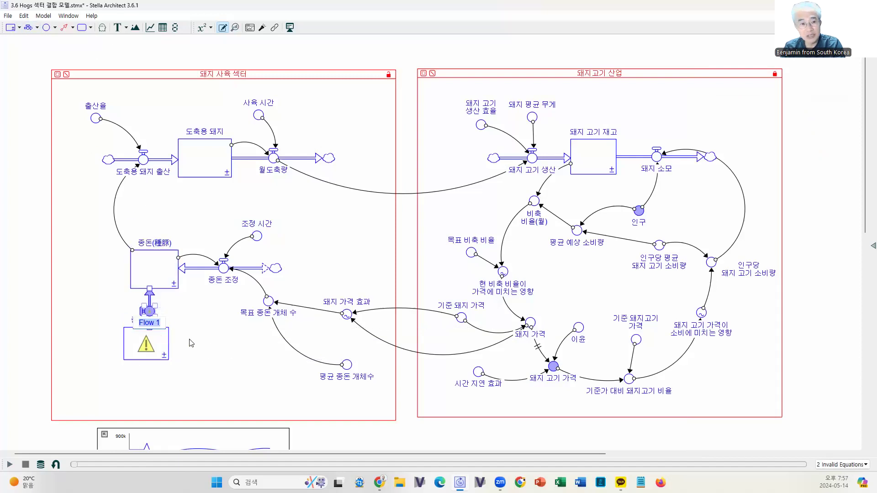
pyautogui.click(154, 372)
pyautogui.click(209, 354)
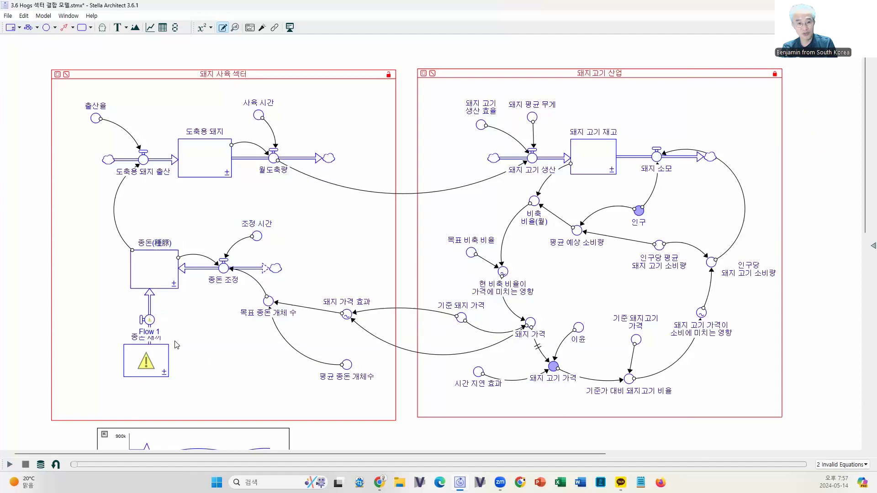
# Delete the unnamed flow into 종돈(種豚) and the 종돈 새끼 stock.
pyautogui.click(149, 325)
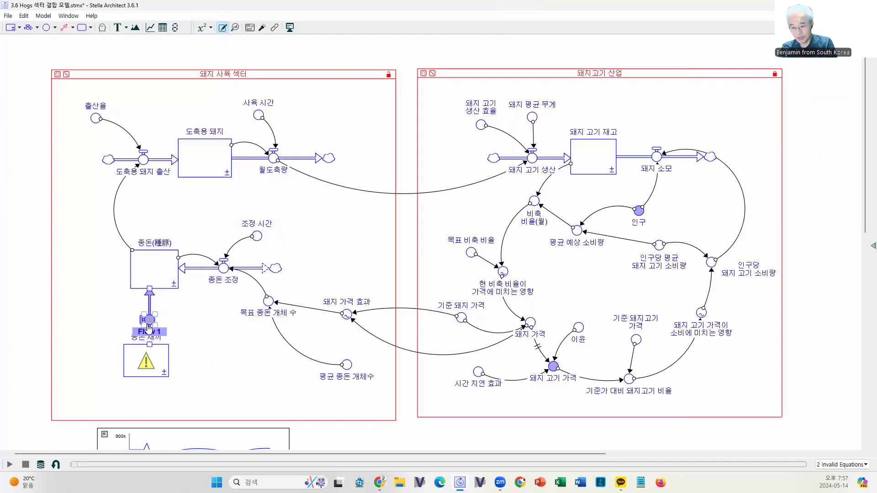
pyautogui.press('Delete')
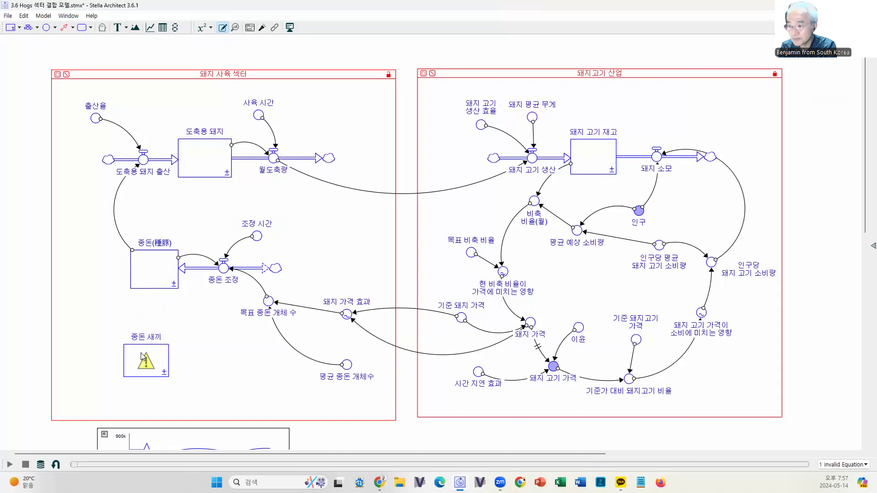
pyautogui.click(141, 356)
pyautogui.press('Delete')
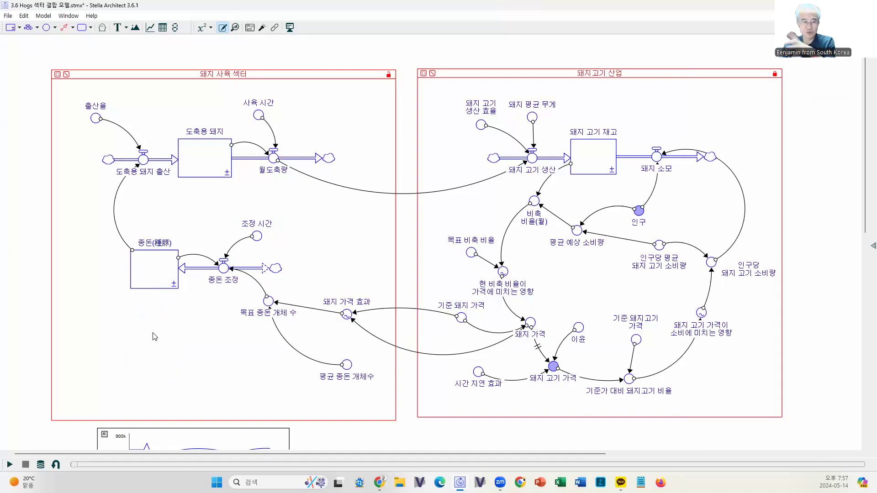
# View the value of 조정 시간 and highlight the division by it in the 종돈 조정 equation.
pyautogui.click(257, 236)
pyautogui.click(199, 321)
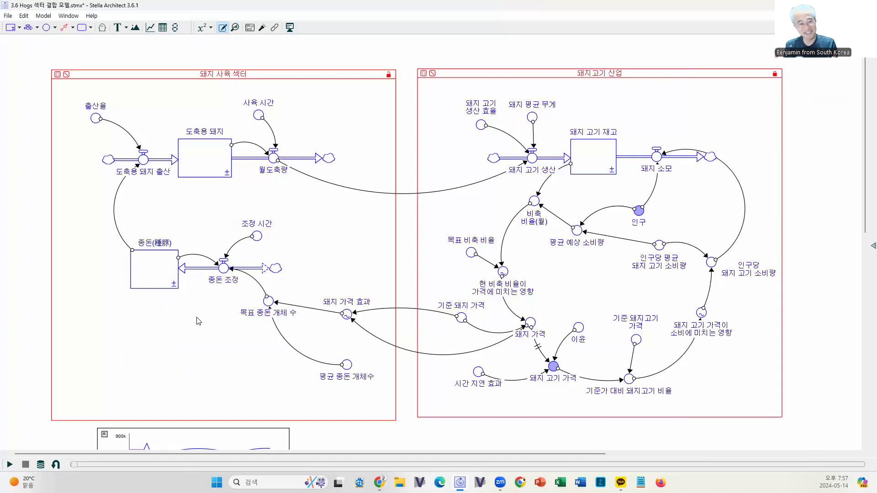
pyautogui.doubleClick(259, 237)
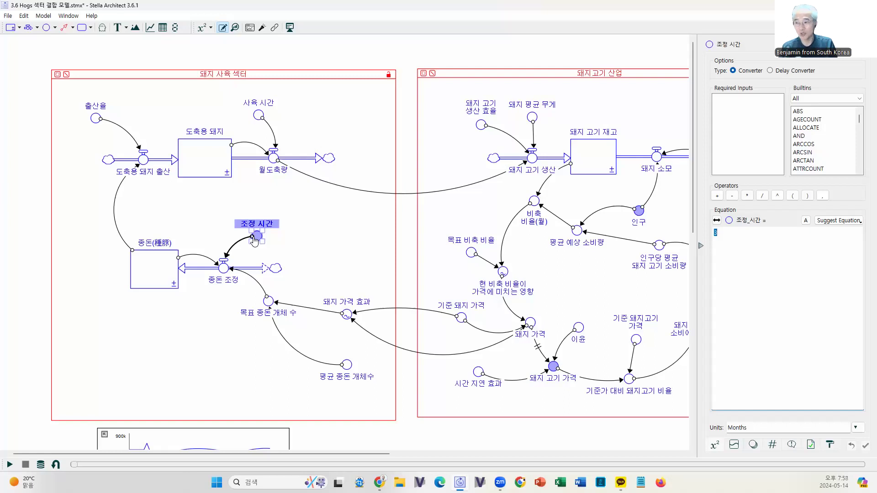
pyautogui.click(224, 273)
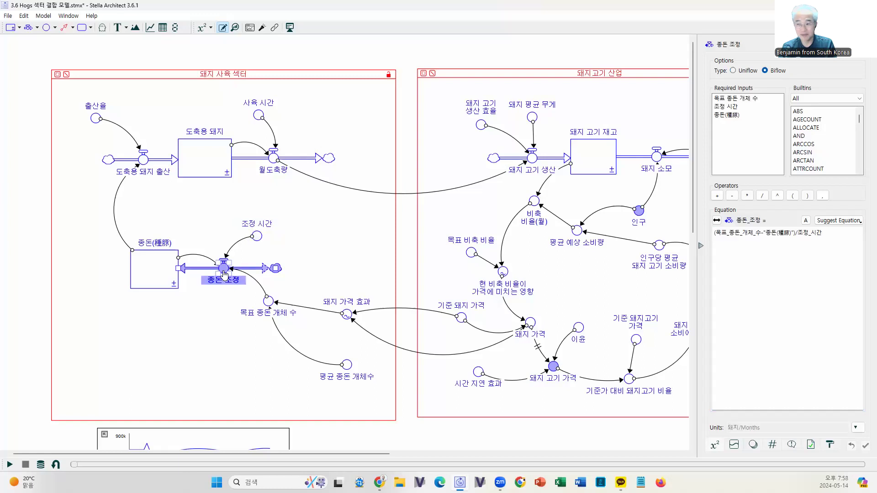
pyautogui.moveTo(795, 234); pyautogui.dragTo(823, 234)
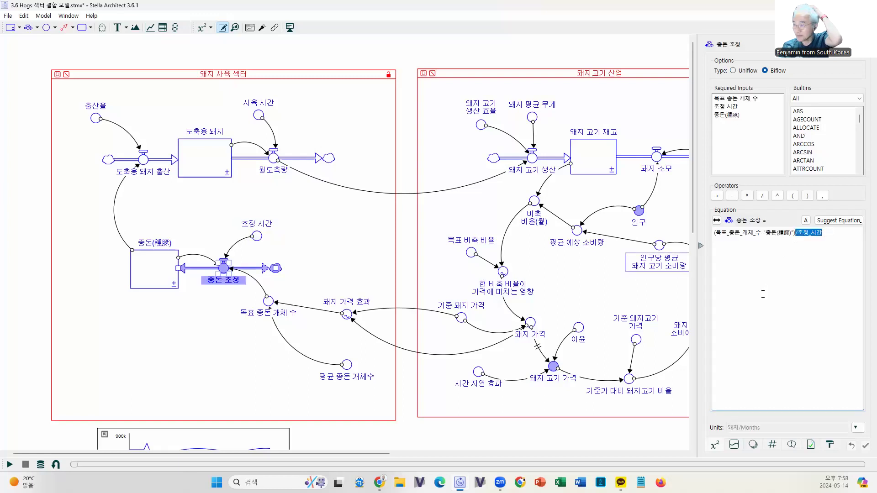
# View the equation of the 목표 종돈 개체 수 converter, and highlight its documentation text.
pyautogui.scroll(-1, 224, 373)
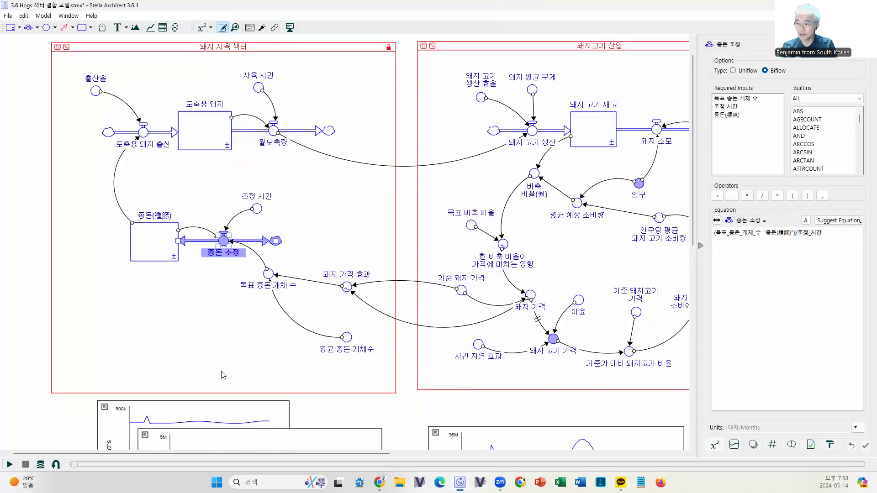
pyautogui.click(275, 287)
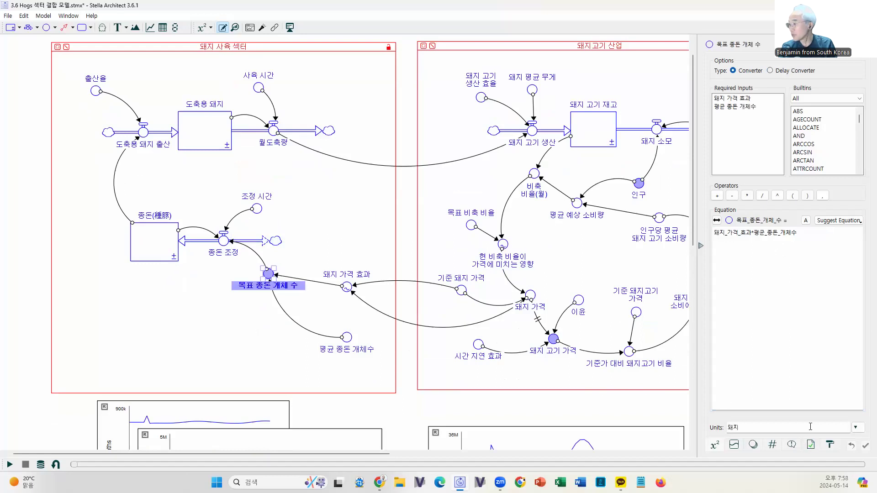
pyautogui.click(811, 445)
pyautogui.moveTo(759, 153); pyautogui.dragTo(718, 141)
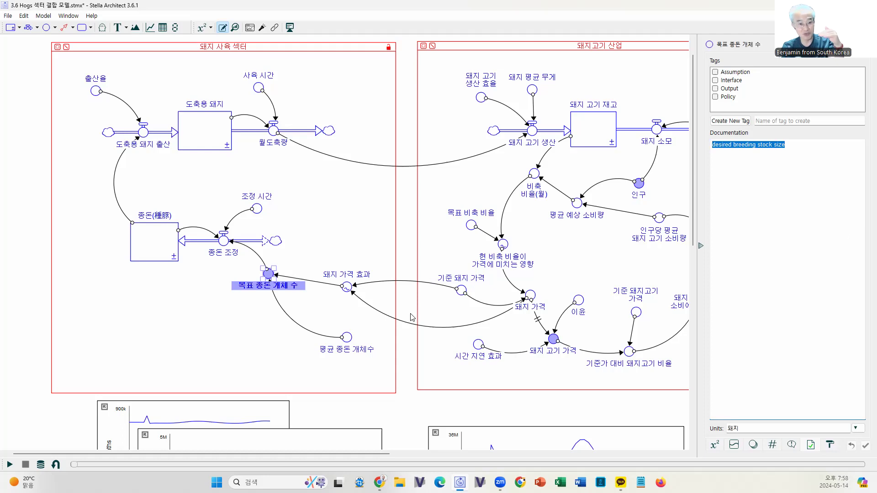
# Compare the documentation of 목표 비축 비율, 목표 종돈 개체 수 and 평균 종돈 개체수.
pyautogui.click(473, 225)
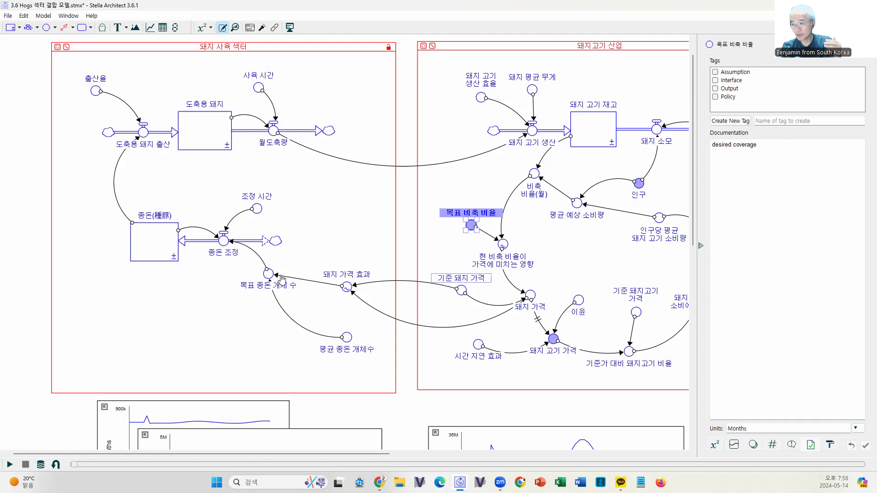
pyautogui.moveTo(271, 279)
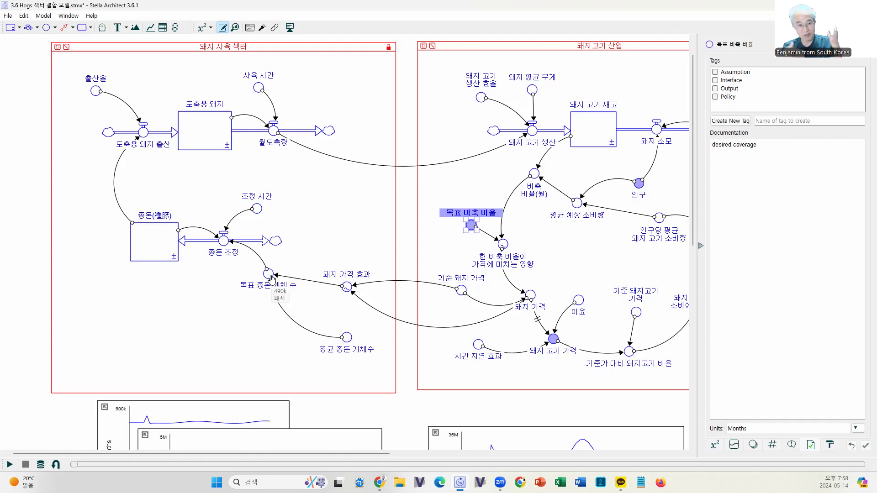
pyautogui.click(270, 275)
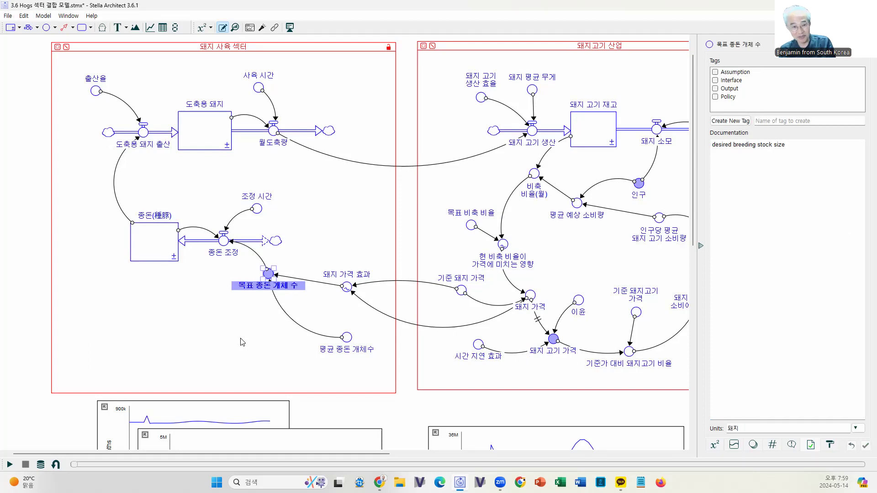
pyautogui.click(346, 349)
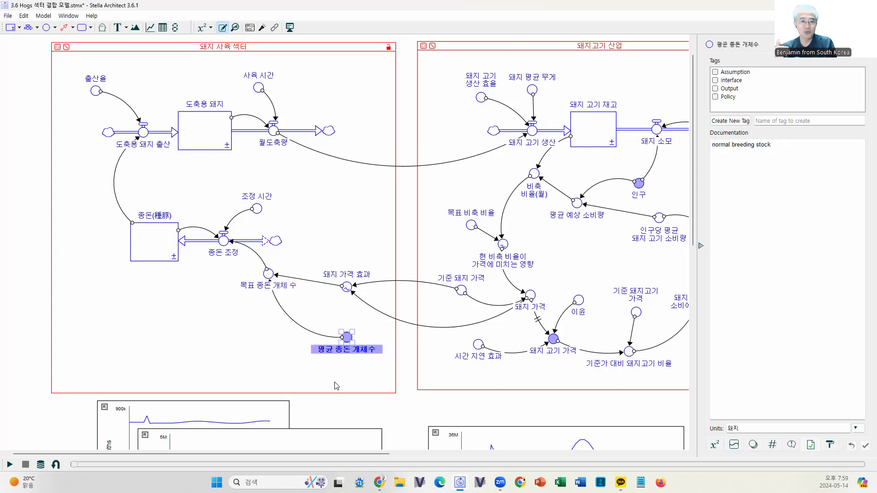
pyautogui.click(267, 275)
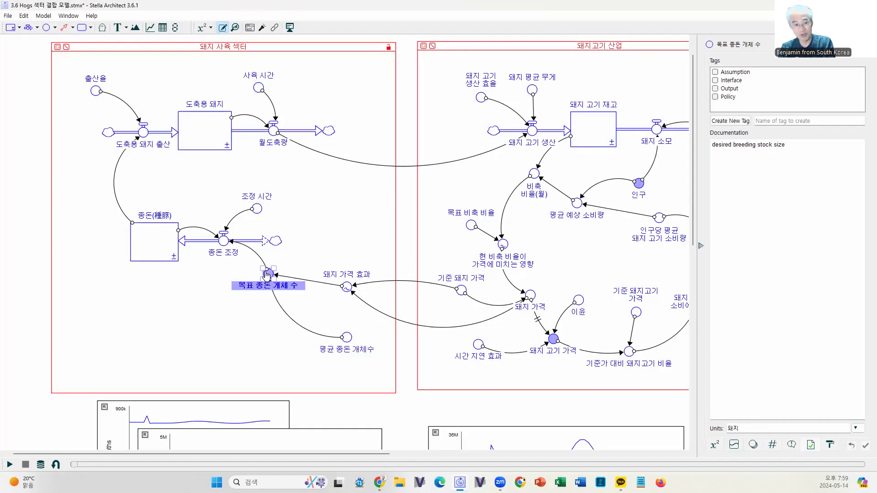
# View the documentation and units of 돼지 가격 효과 and 돼지 가격, highlighting the units of 돼지 가격 효과.
pyautogui.click(348, 287)
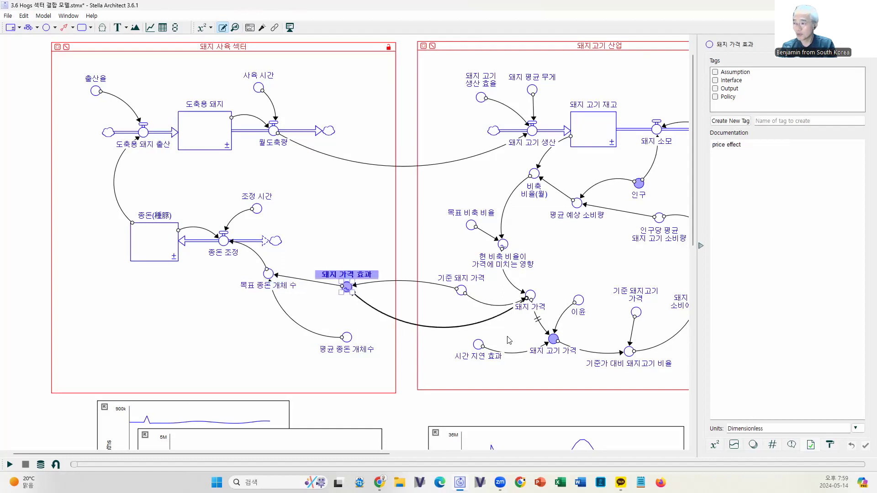
pyautogui.moveTo(537, 303)
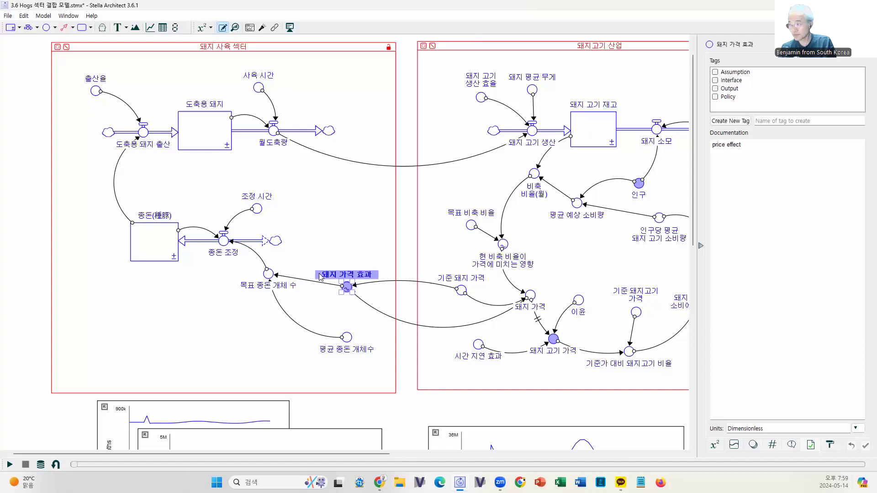
pyautogui.click(550, 306)
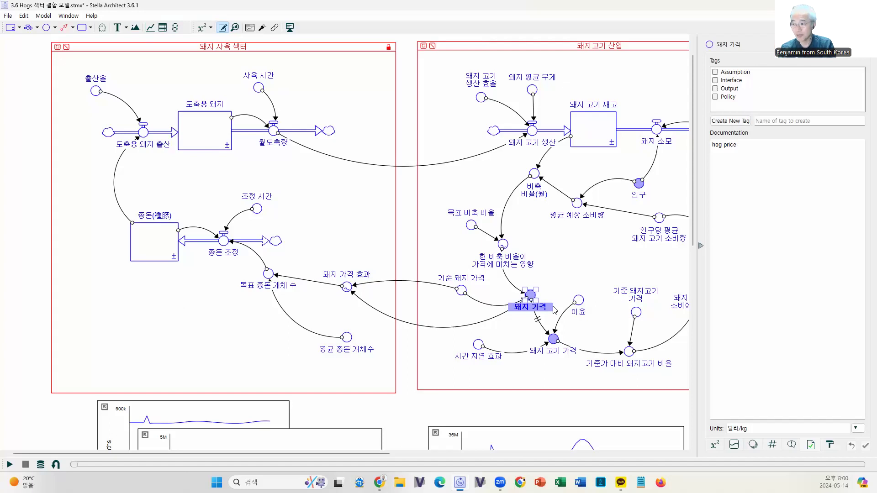
pyautogui.click(346, 288)
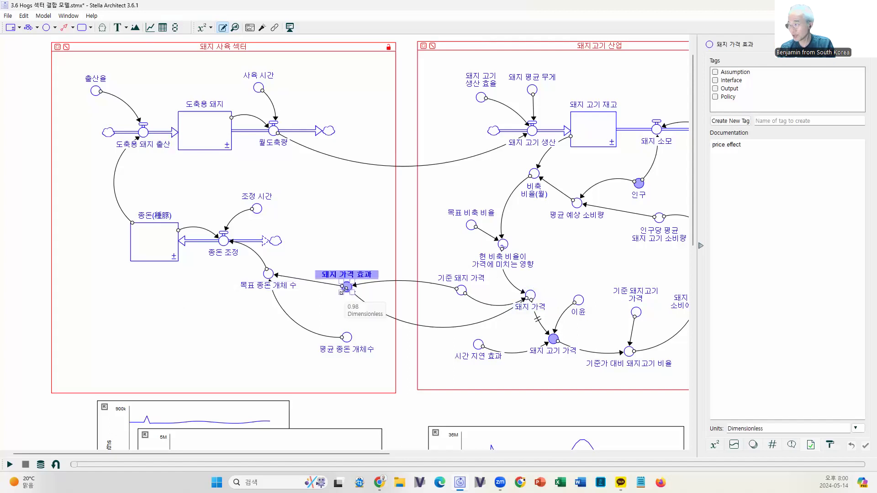
pyautogui.moveTo(771, 429); pyautogui.dragTo(693, 428)
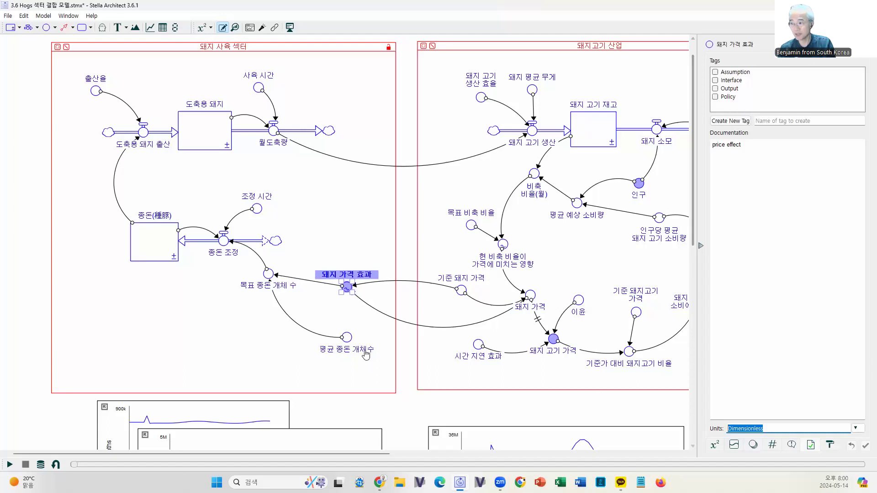
# View the documentation of 목표 종돈 개체 수 and 평균 종돈 개체수, and check the value of 평균 종돈 개체수.
pyautogui.click(268, 274)
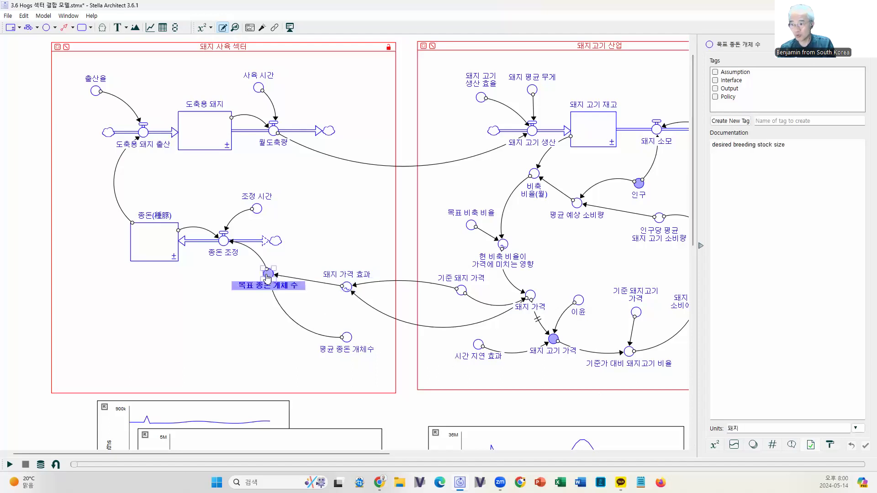
pyautogui.click(347, 339)
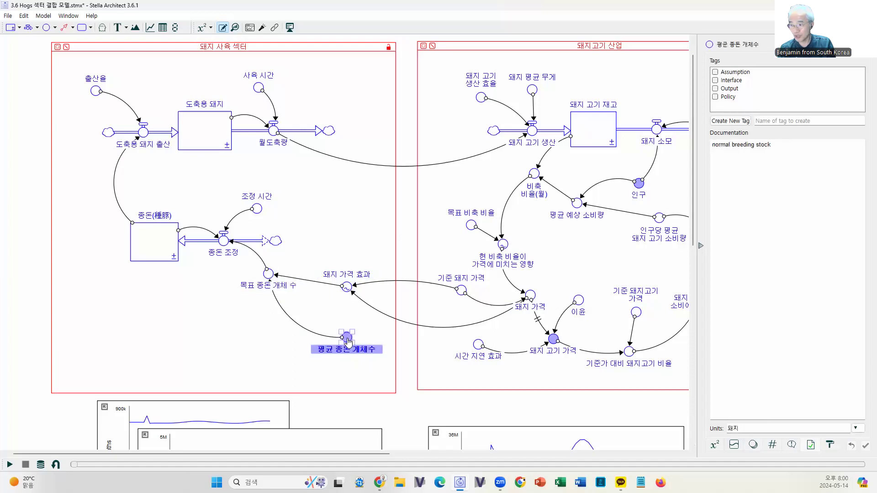
pyautogui.moveTo(348, 341)
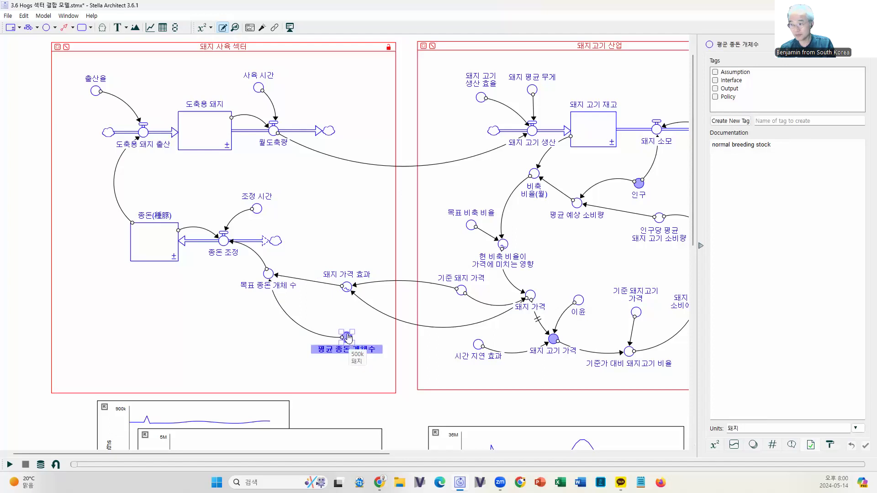
# View the equation and the graphical function curve of the 돼지 가격 효과 converter.
pyautogui.click(347, 288)
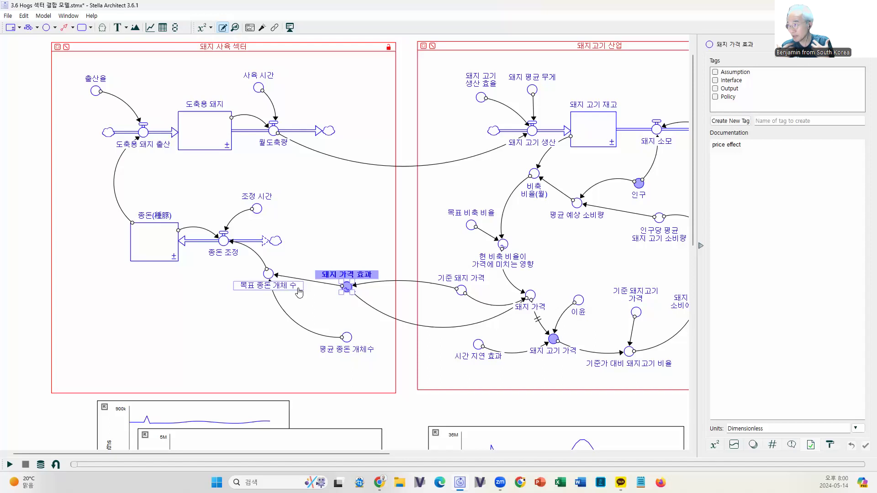
pyautogui.click(715, 446)
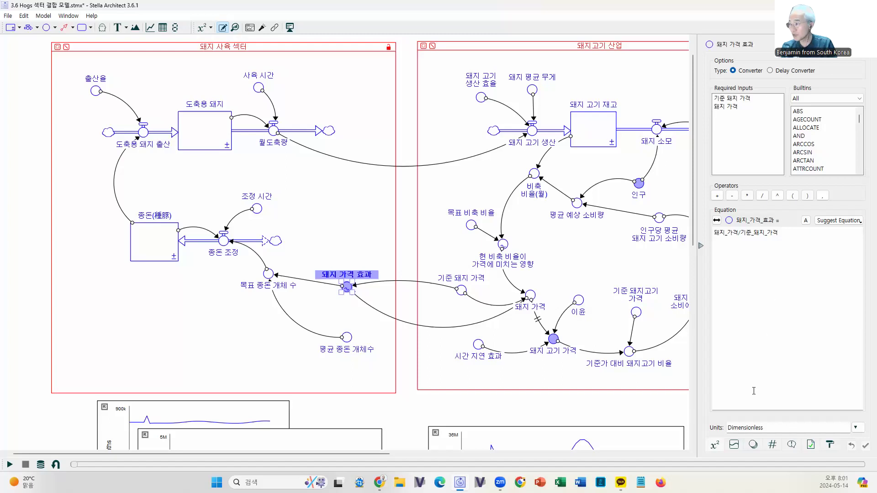
pyautogui.click(734, 445)
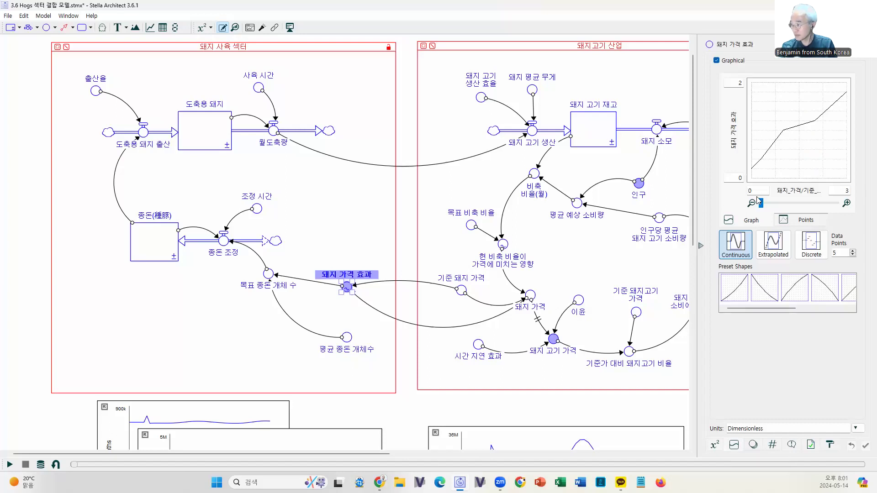
pyautogui.moveTo(755, 183)
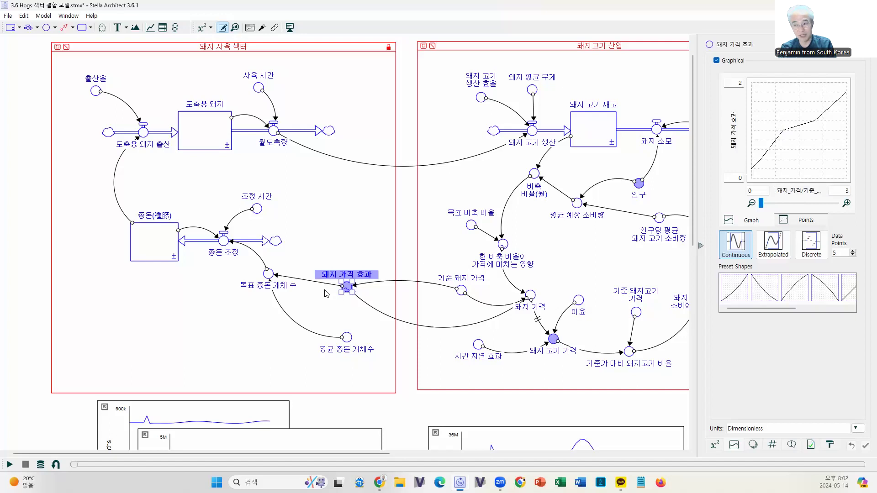
pyautogui.click(237, 314)
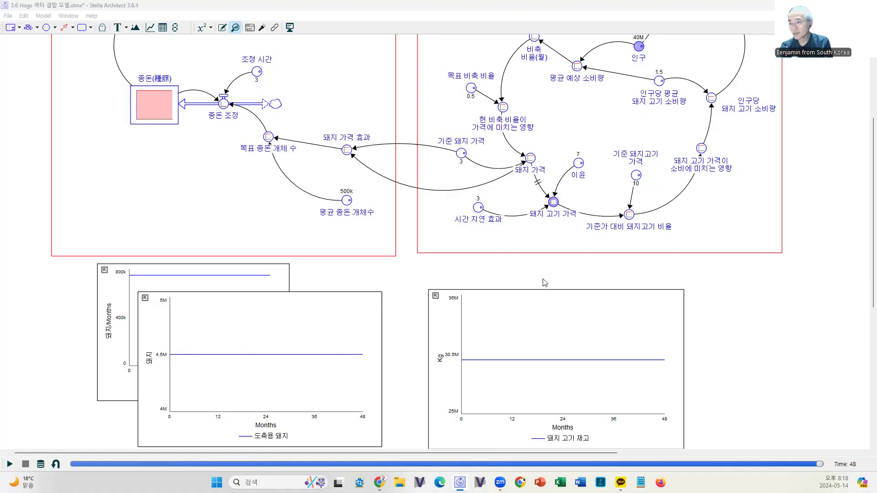
# View the equation of the 월도축량 flow in the 돼지 사육 섹터.
pyautogui.scroll(5, 555, 267)
pyautogui.doubleClick(338, 240)
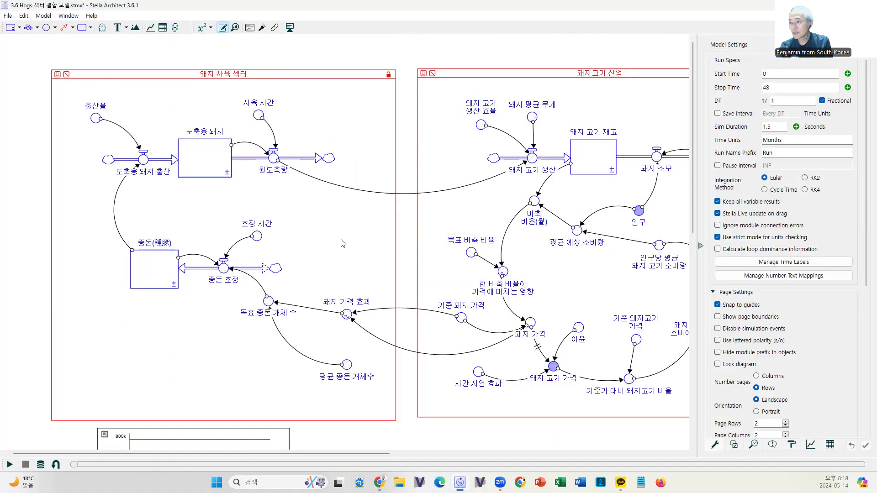
pyautogui.doubleClick(276, 163)
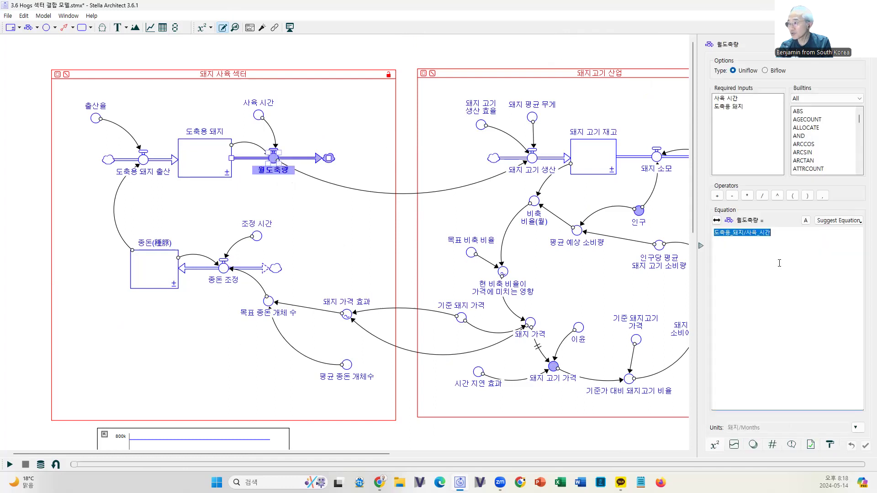
pyautogui.click(785, 236)
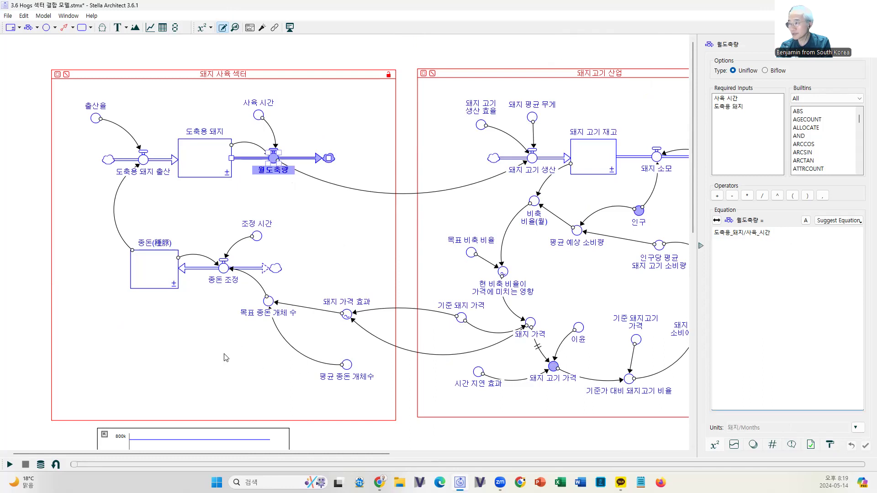
pyautogui.click(179, 378)
# Run the simulation and view the resulting graphs beneath the two sectors.
pyautogui.click(9, 465)
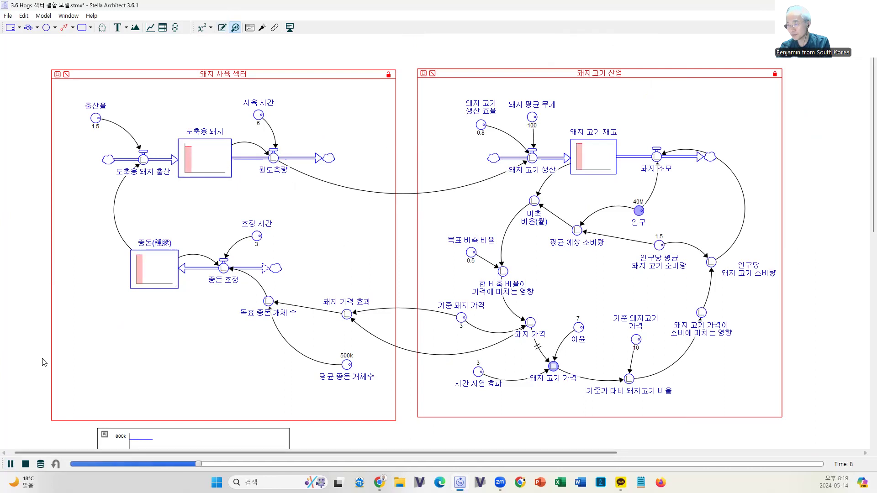
pyautogui.scroll(-7, 154, 337)
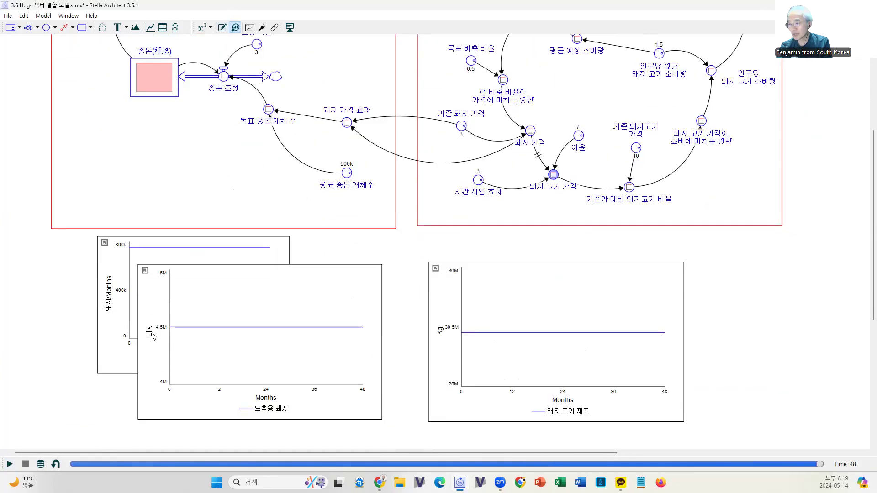
pyautogui.scroll(-2, 571, 397)
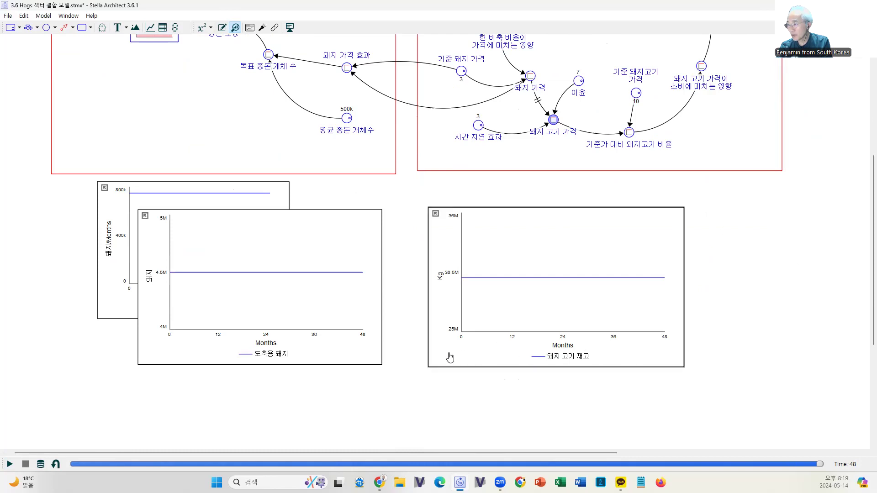
# Move the 돼지 고기 재고 graph slightly closer to its sector and the 도축용 돼지 graph beneath the outer edge of the 돼지 사육 섹터.
pyautogui.moveTo(449, 355); pyautogui.dragTo(459, 333)
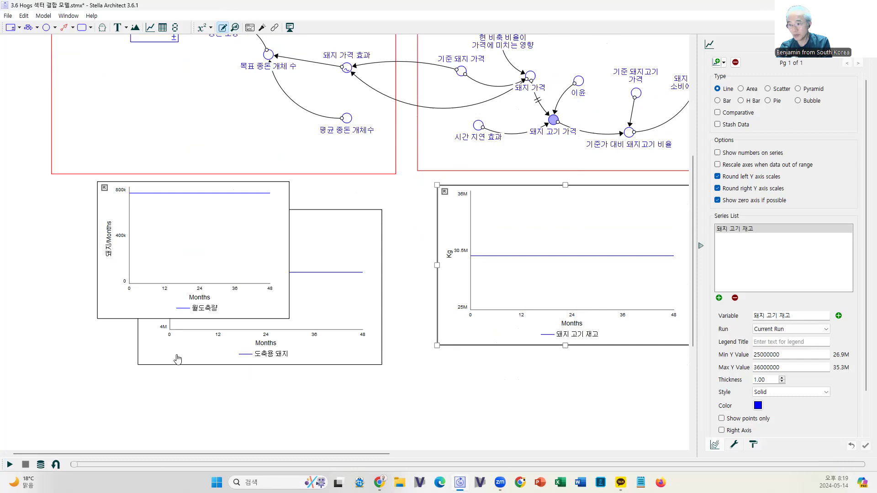
pyautogui.moveTo(154, 348); pyautogui.dragTo(77, 320)
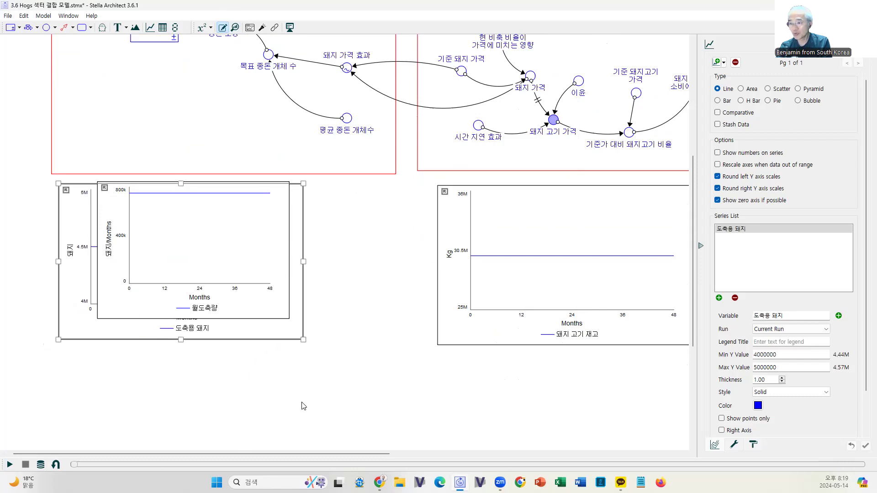
pyautogui.scroll(3, 302, 406)
pyautogui.scroll(2, 302, 406)
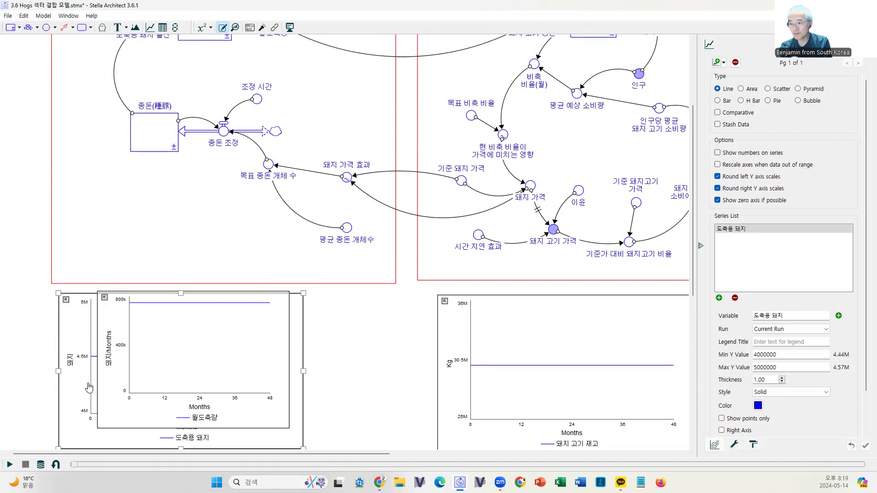
pyautogui.scroll(1, 89, 388)
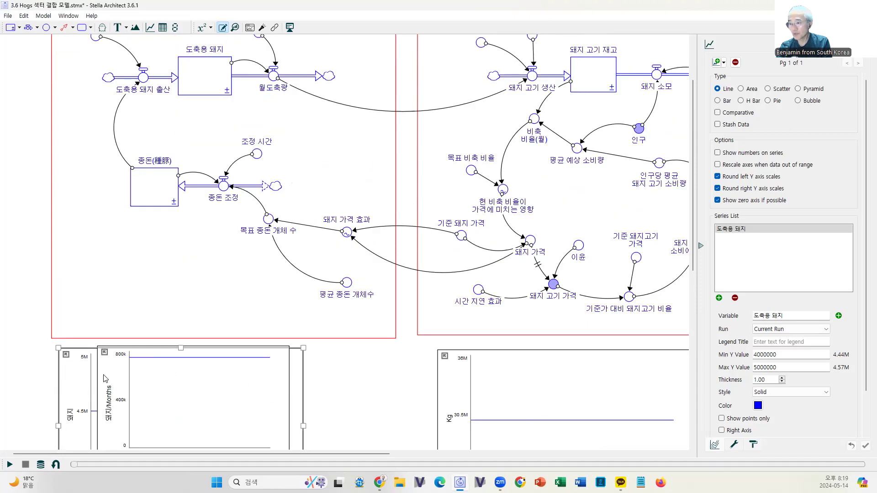
# Place the 월도축량 graph between the 도축용 돼지 and 돼지 고기 재고 graphs, spacing all three so that none overlap.
pyautogui.click(388, 411)
pyautogui.click(113, 360)
pyautogui.moveTo(111, 371); pyautogui.dragTo(324, 370)
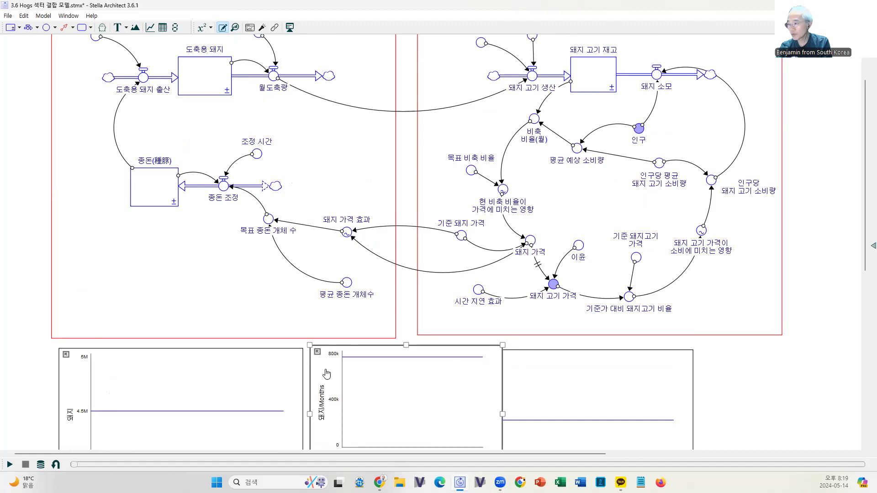
pyautogui.scroll(-3, 456, 367)
pyautogui.moveTo(660, 363); pyautogui.dragTo(771, 365)
pyautogui.moveTo(463, 336); pyautogui.dragTo(467, 348)
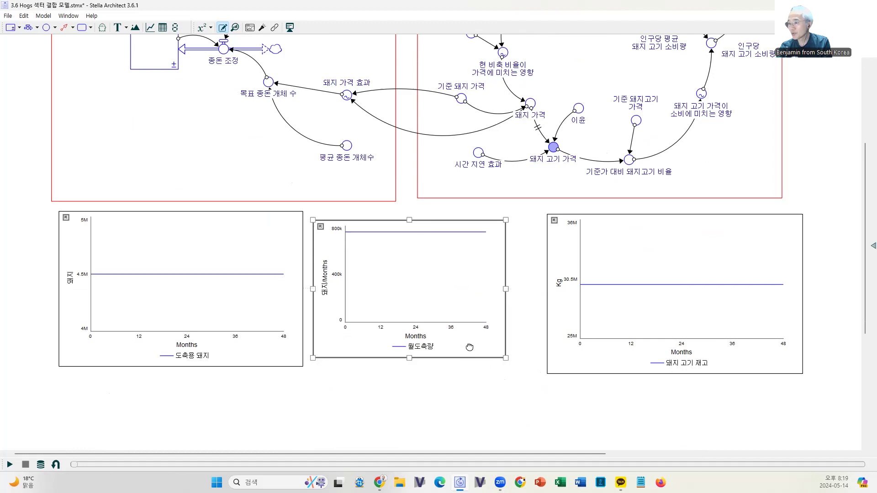
pyautogui.click(366, 390)
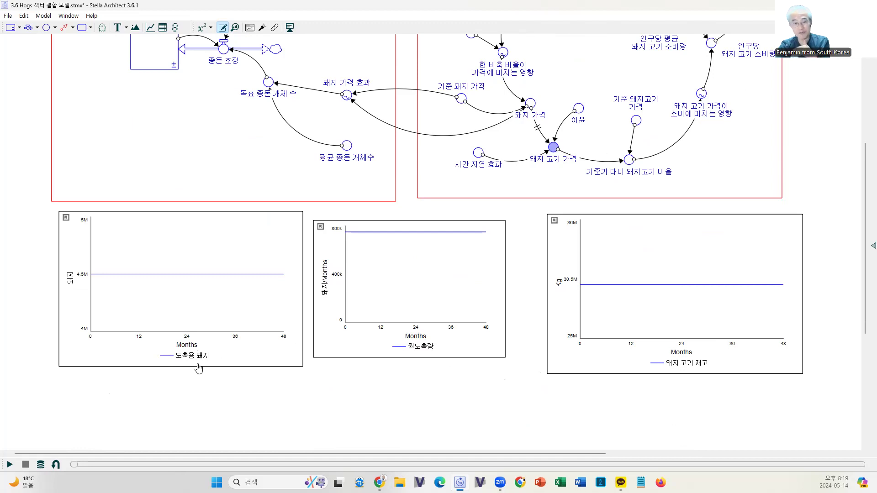
# Inspect the 돼지 고기 재고 and 월도축량 graphs, and rerun the simulation.
pyautogui.click(759, 373)
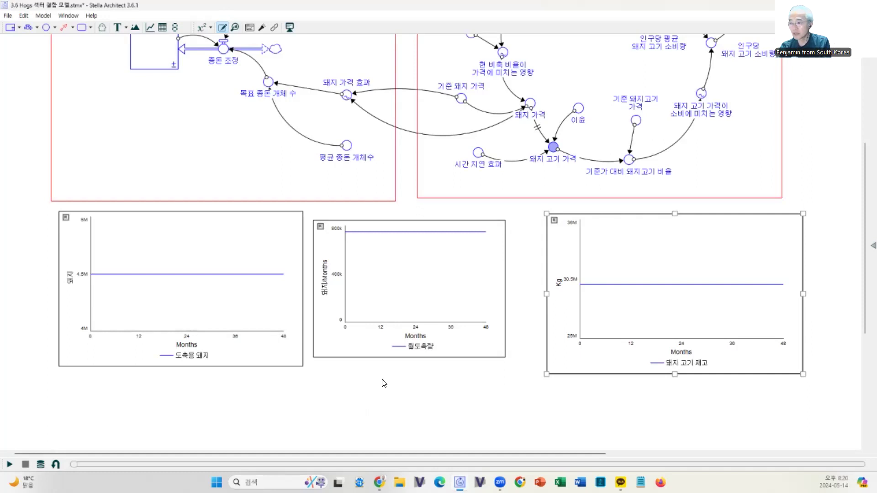
pyautogui.click(413, 359)
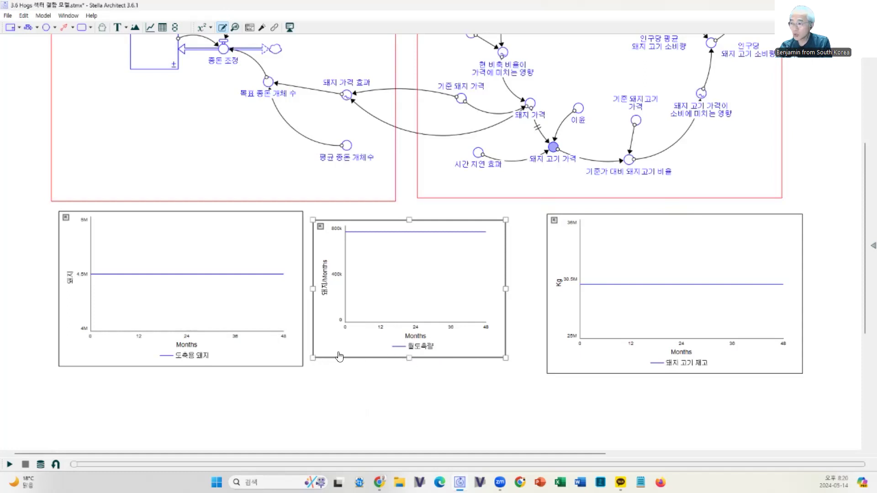
pyautogui.scroll(1, 431, 350)
pyautogui.scroll(4, 431, 350)
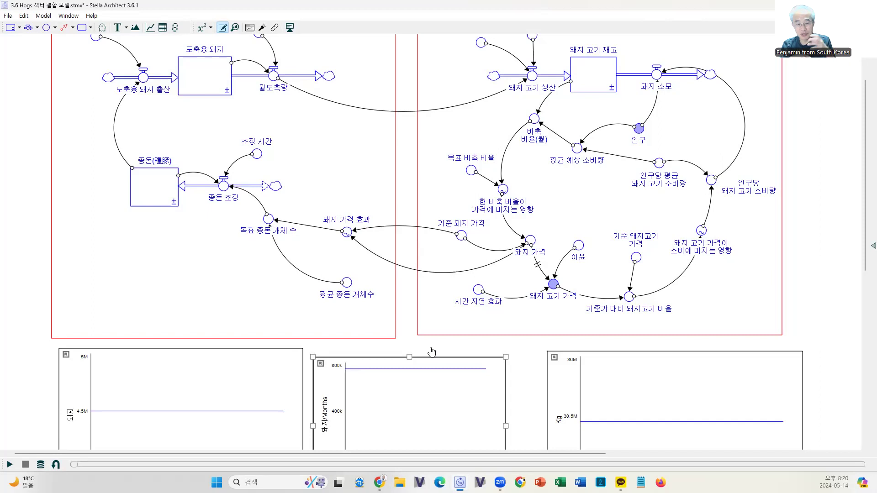
pyautogui.click(10, 465)
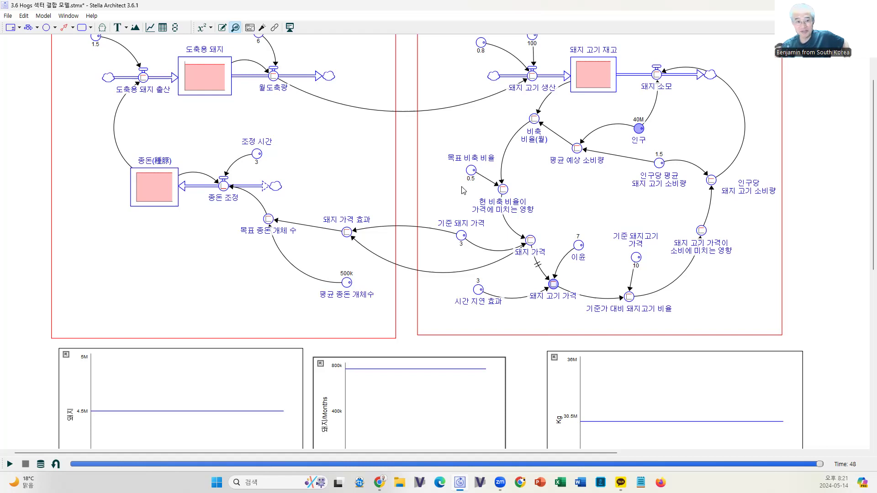
# Copy the term +PULSE(60000, 6, 0) from the documentation of the 월도축량 flow.
pyautogui.doubleClick(273, 82)
pyautogui.click(797, 233)
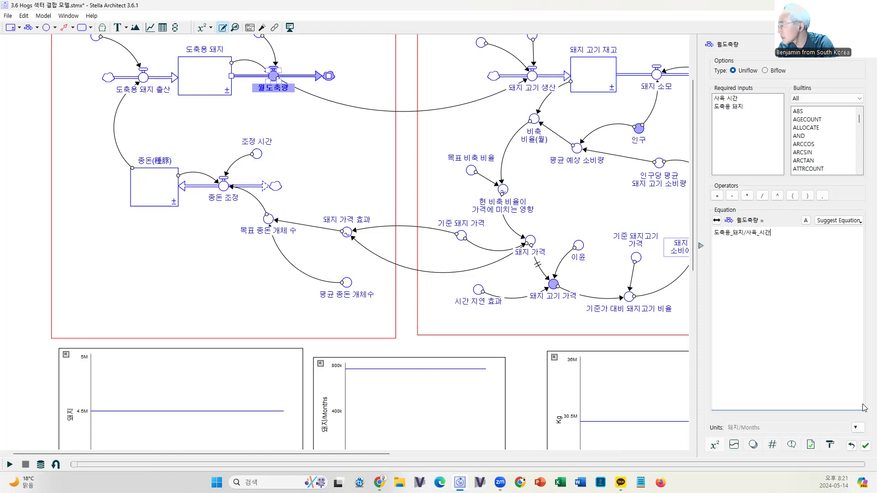
pyautogui.click(811, 445)
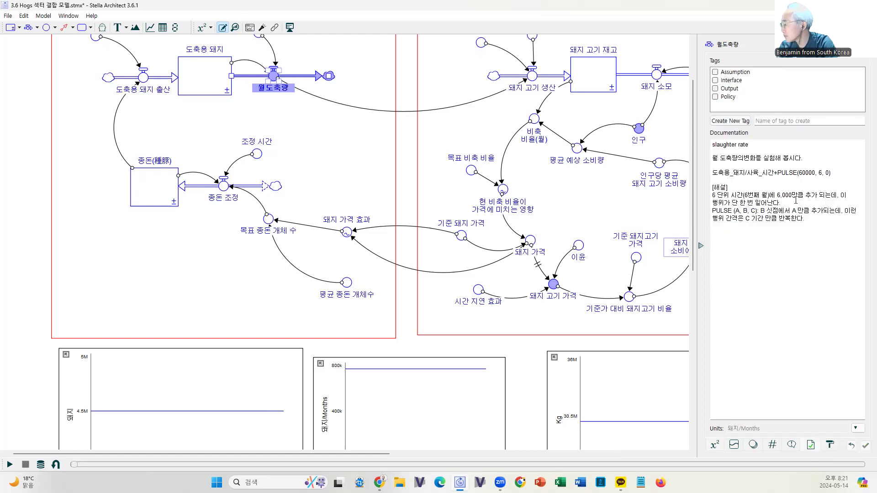
pyautogui.moveTo(774, 174); pyautogui.dragTo(846, 177)
pyautogui.hotkey('ctrl', 'c')
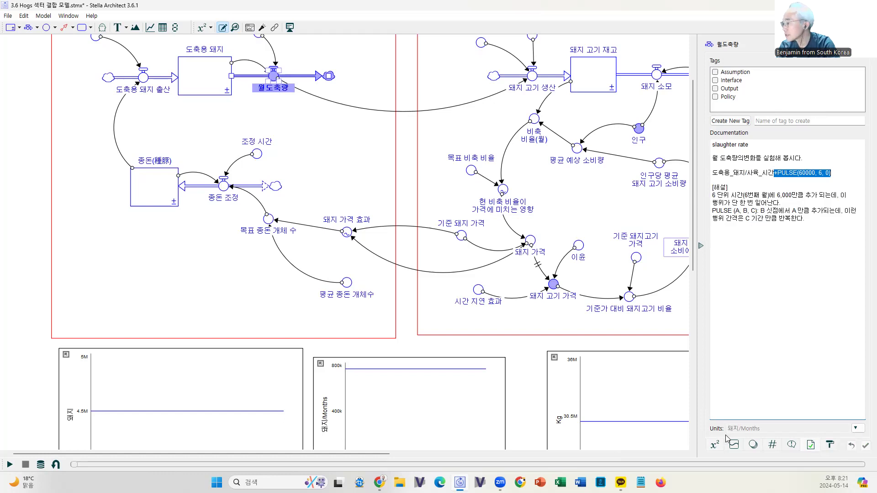
# Append +PULSE(60000, 6, 0) to the 월도축량 equation after 도축용_돼지/사육_시간, and review its arguments.
pyautogui.click(715, 446)
pyautogui.click(787, 231)
pyautogui.hotkey('ctrl', 'v')
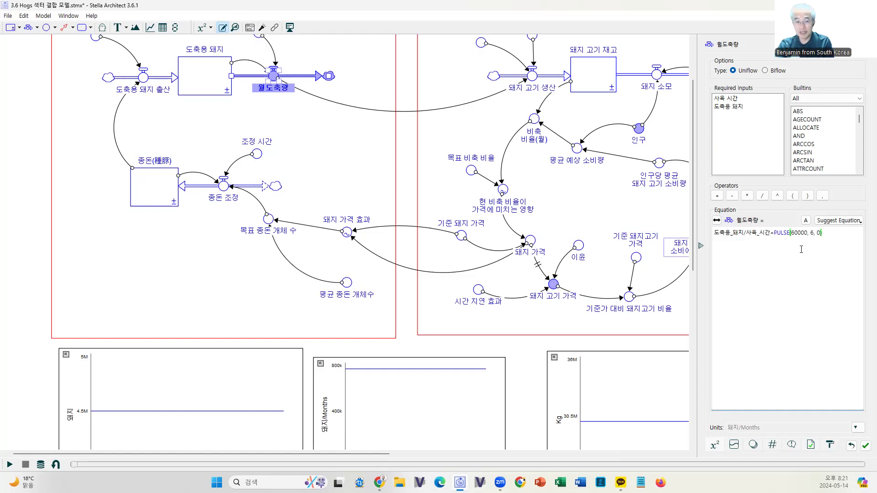
pyautogui.moveTo(812, 232); pyautogui.dragTo(808, 232)
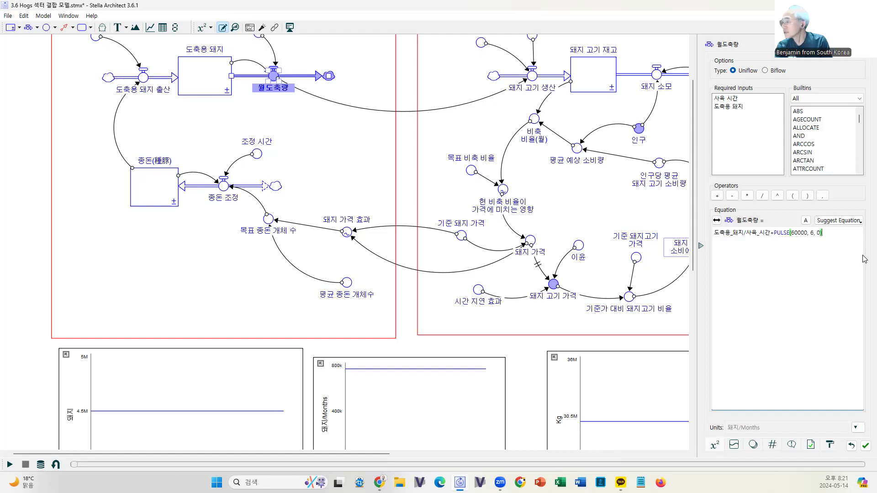
pyautogui.click(799, 236)
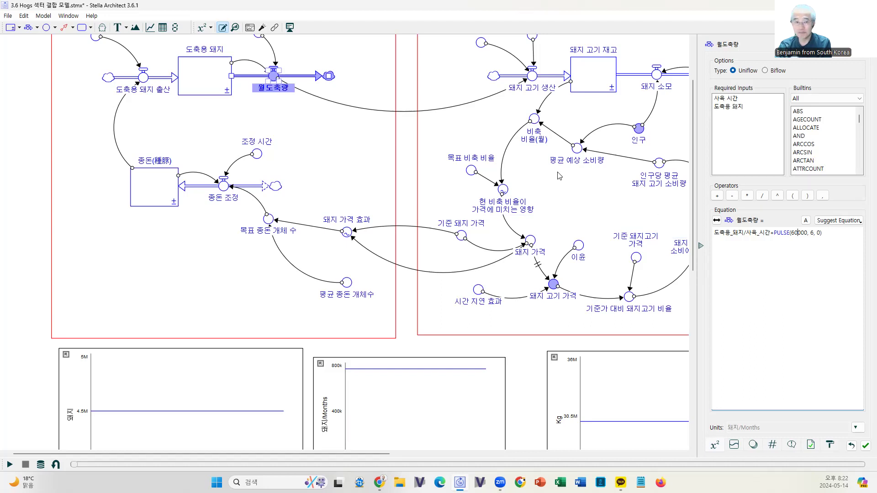
# View the value and equation of the 목표 비축 비율 converter in the 돼지고기 산업 sector.
pyautogui.scroll(2, 559, 176)
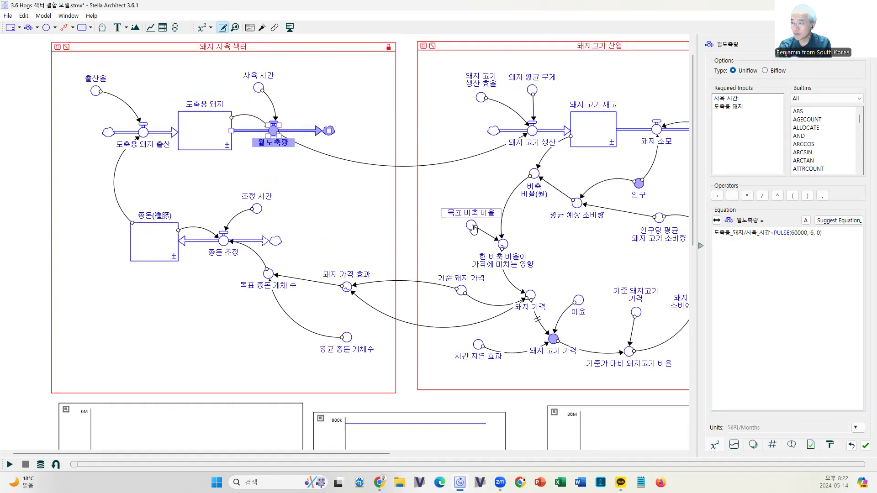
pyautogui.moveTo(472, 227)
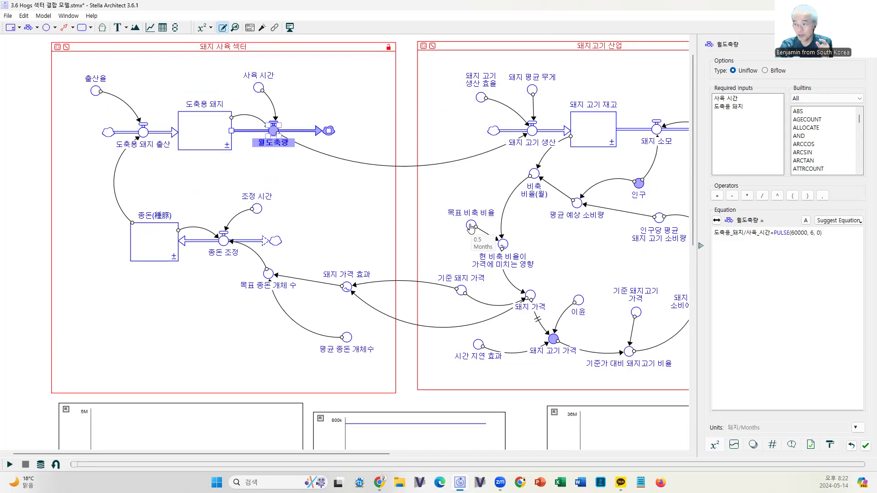
pyautogui.click(471, 226)
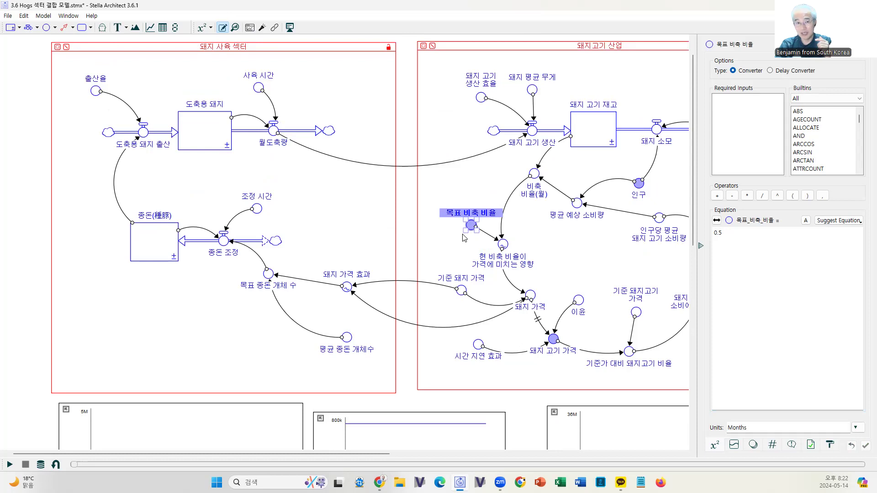
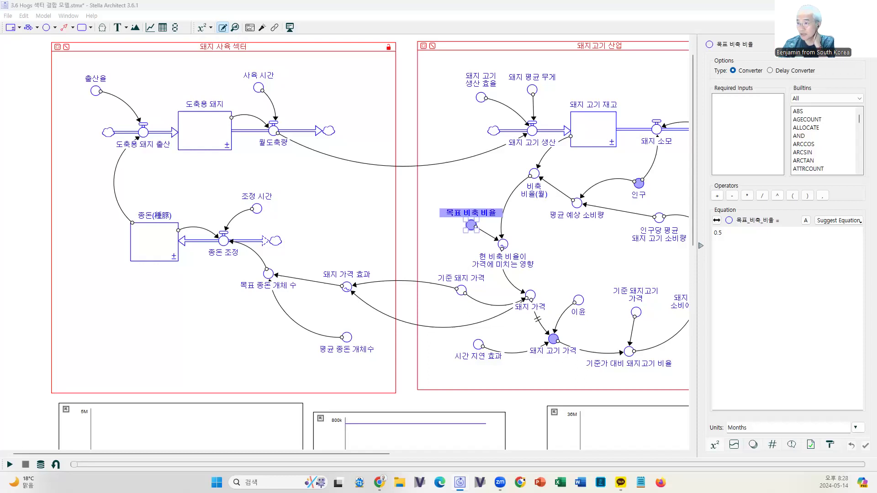
# Recheck the 월도축량 equation with its PULSE term, and run the simulation.
pyautogui.click(280, 142)
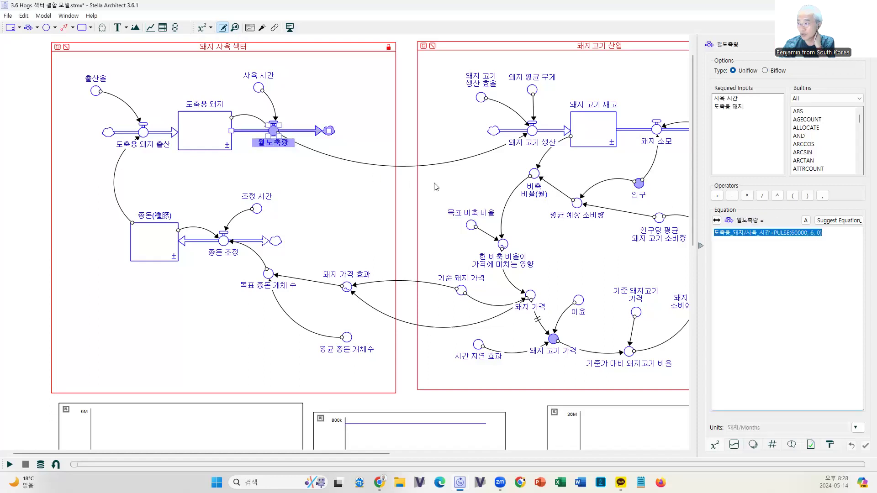
pyautogui.click(775, 260)
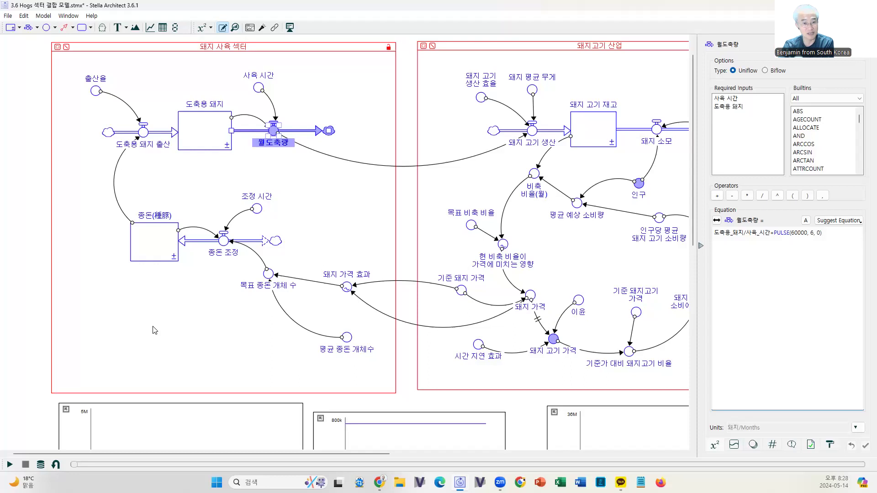
pyautogui.scroll(-4, 245, 354)
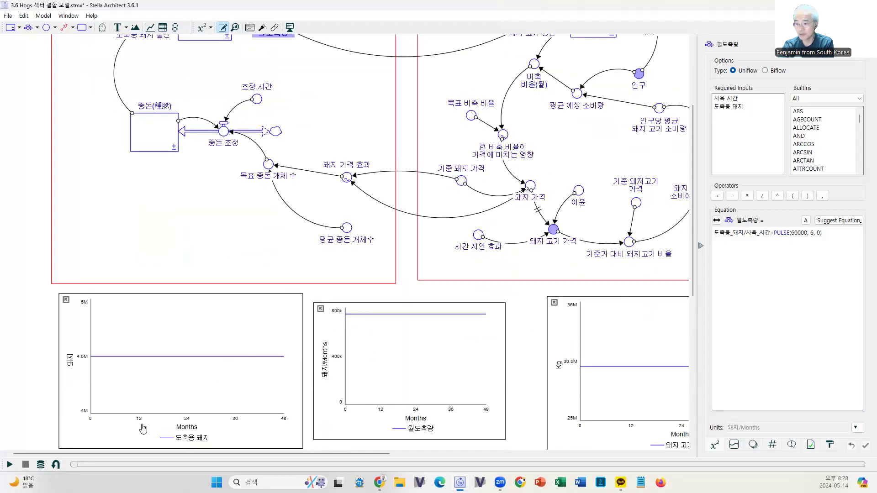
pyautogui.scroll(-1, 143, 429)
pyautogui.click(10, 465)
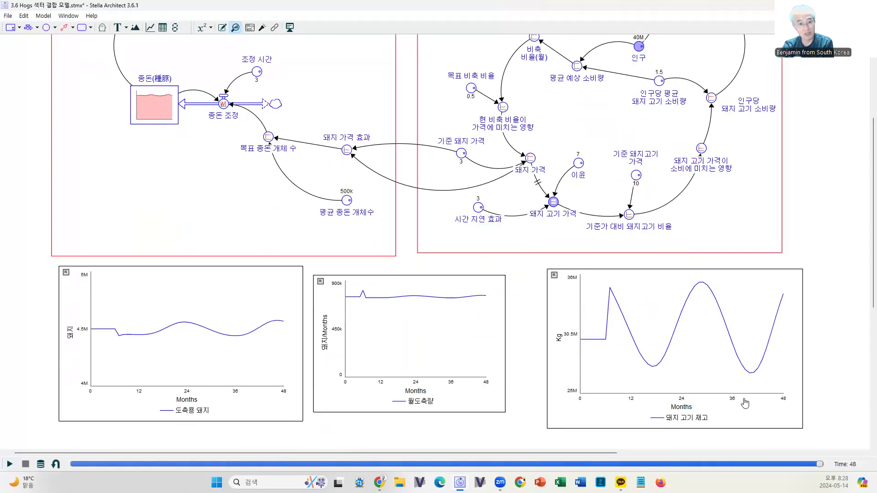
# Plot 돼지 가격 in a temporary graph at the lower part of the 돼지 사육 섹터, and delete that graph.
pyautogui.scroll(2, 743, 401)
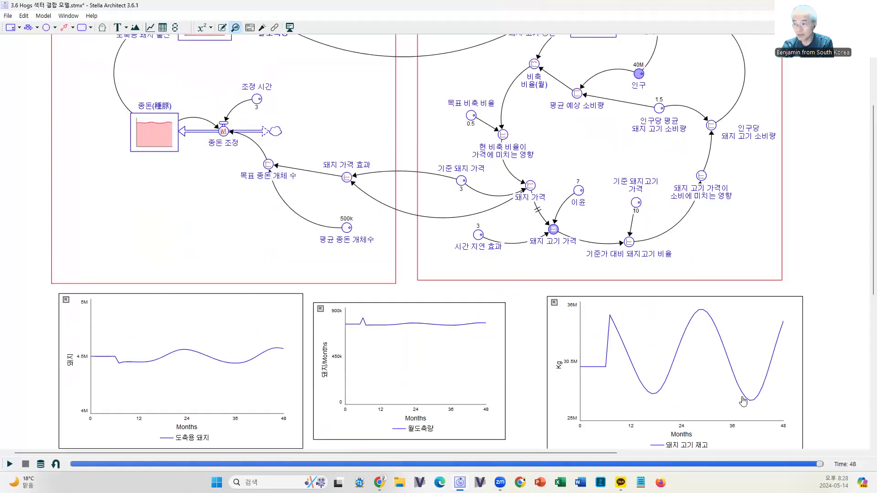
pyautogui.scroll(1, 475, 241)
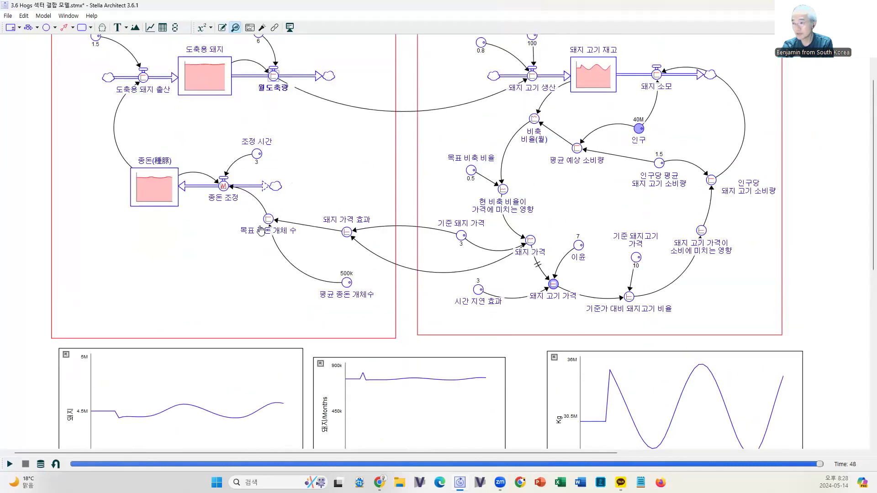
pyautogui.click(150, 27)
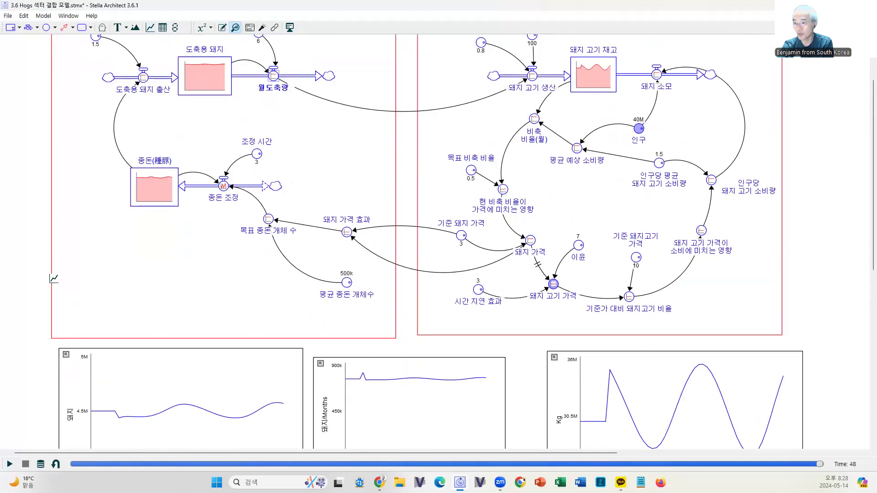
pyautogui.click(74, 258)
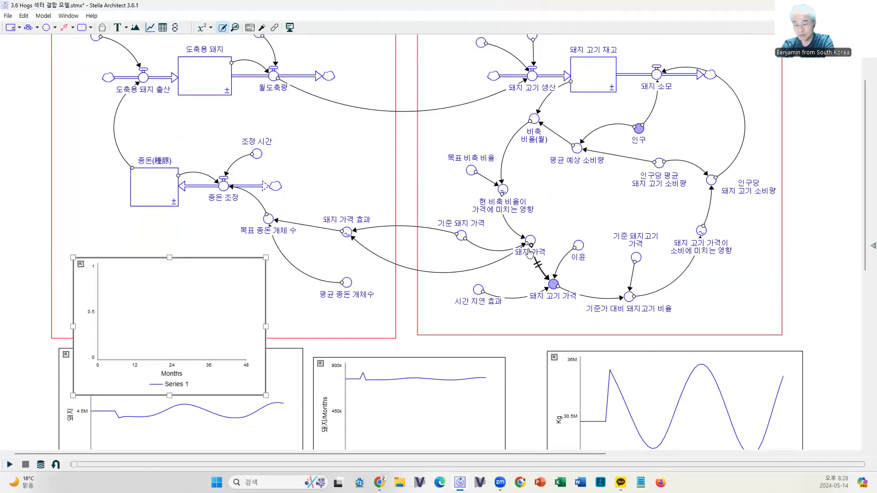
pyautogui.moveTo(530, 244); pyautogui.dragTo(131, 311)
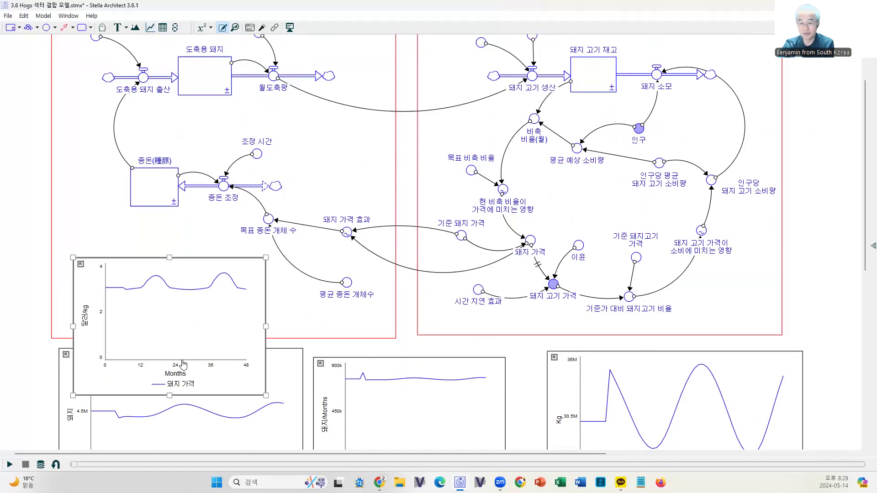
pyautogui.moveTo(136, 289); pyautogui.dragTo(248, 295)
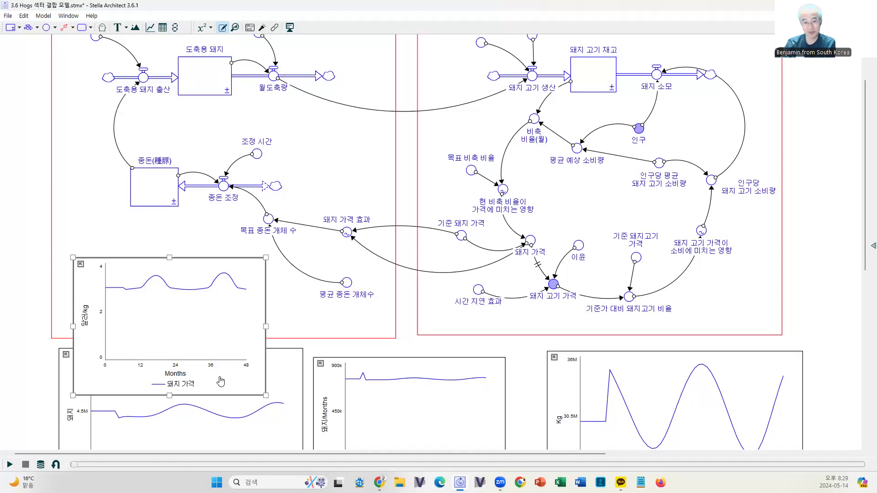
pyautogui.press('Delete')
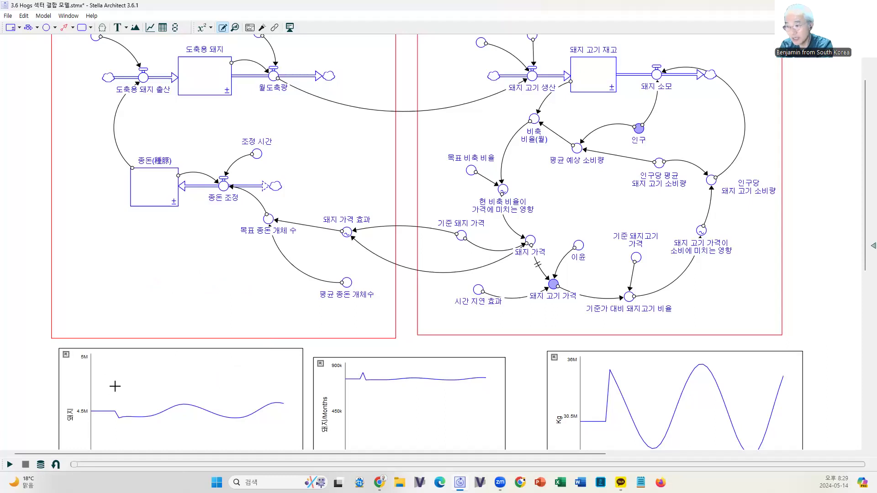
# Examine the three result graphs and the structure of the 돼지 사육 섹터 and 돼지고기 산업 sectors.
pyautogui.scroll(-3, 115, 387)
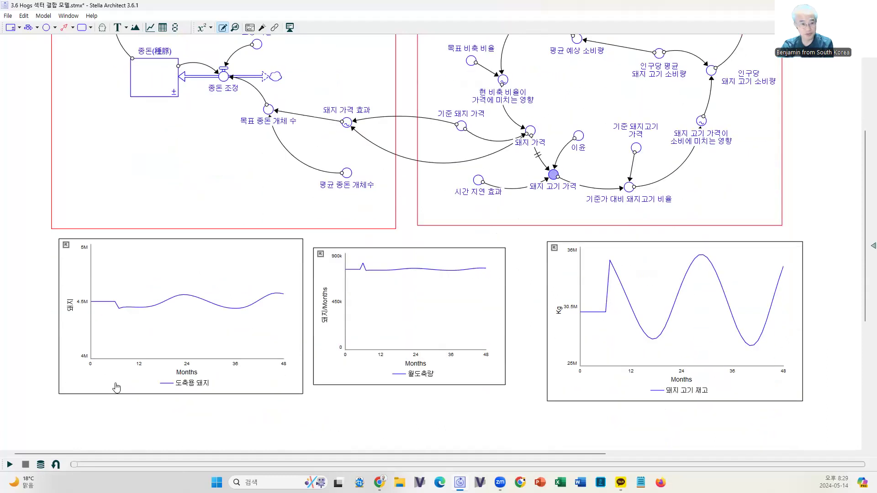
pyautogui.scroll(5, 117, 388)
pyautogui.scroll(-1, 116, 387)
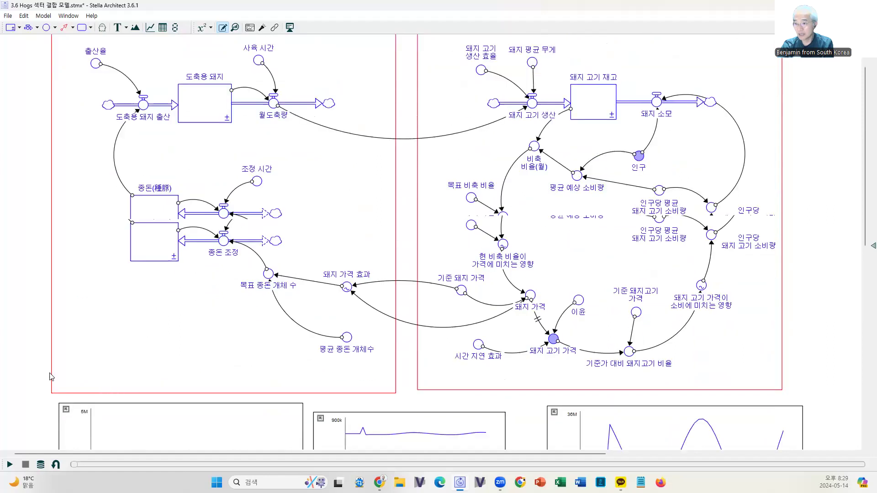
pyautogui.scroll(-2, 50, 373)
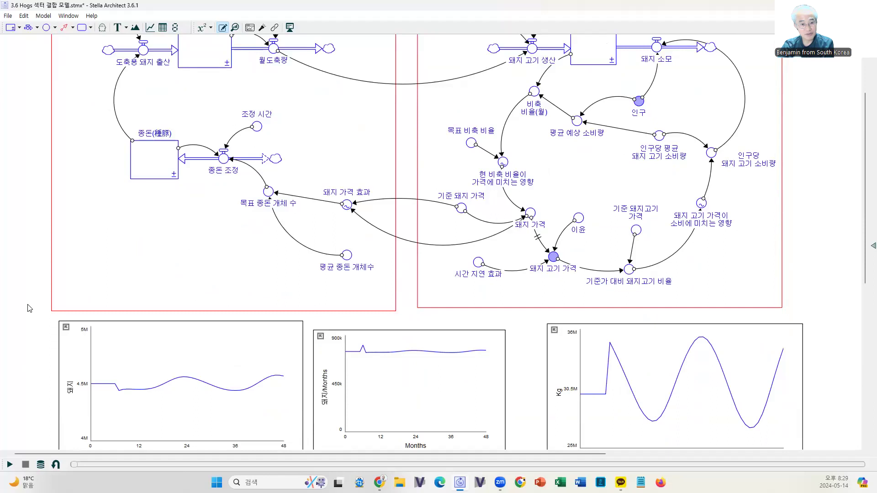
pyautogui.scroll(1, 49, 311)
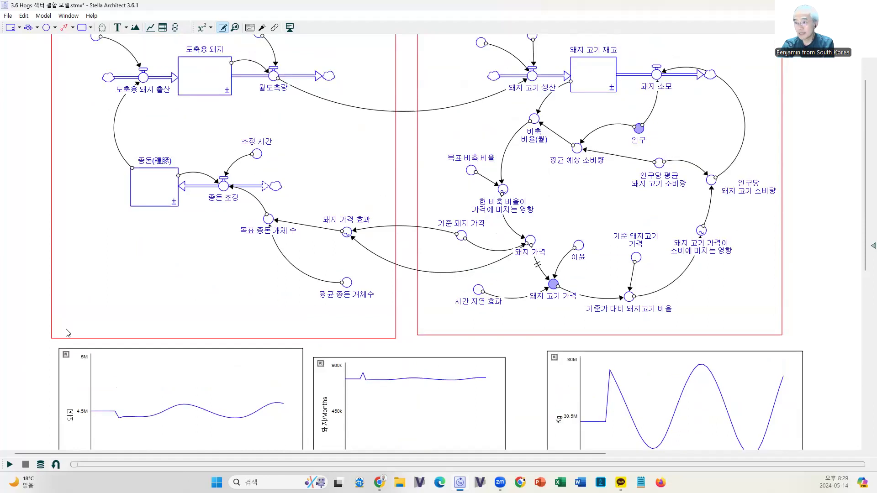
pyautogui.scroll(3, 68, 333)
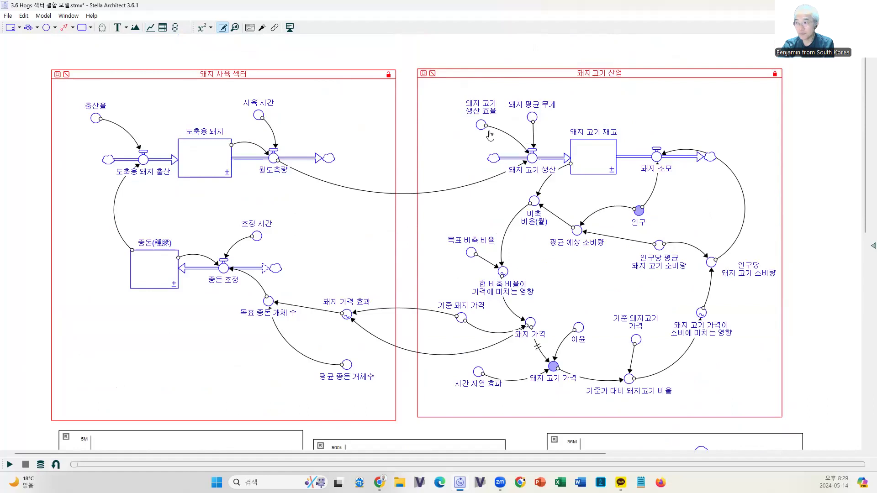
pyautogui.click(395, 132)
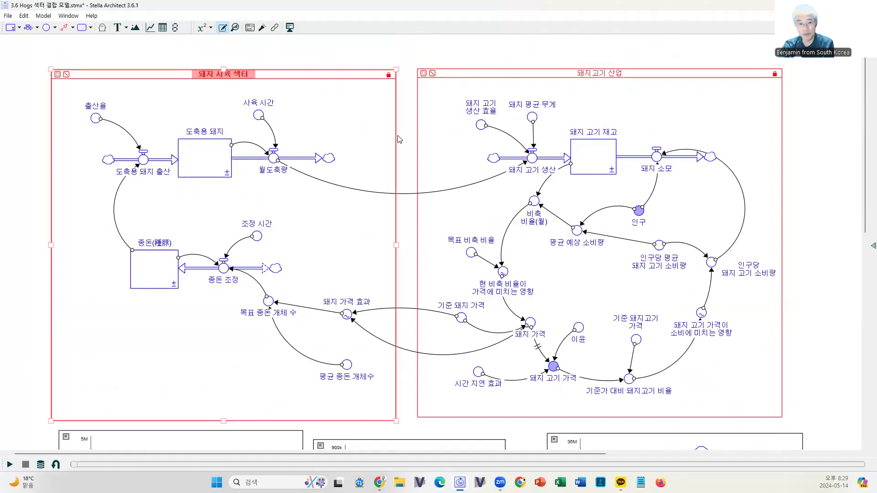
pyautogui.click(380, 59)
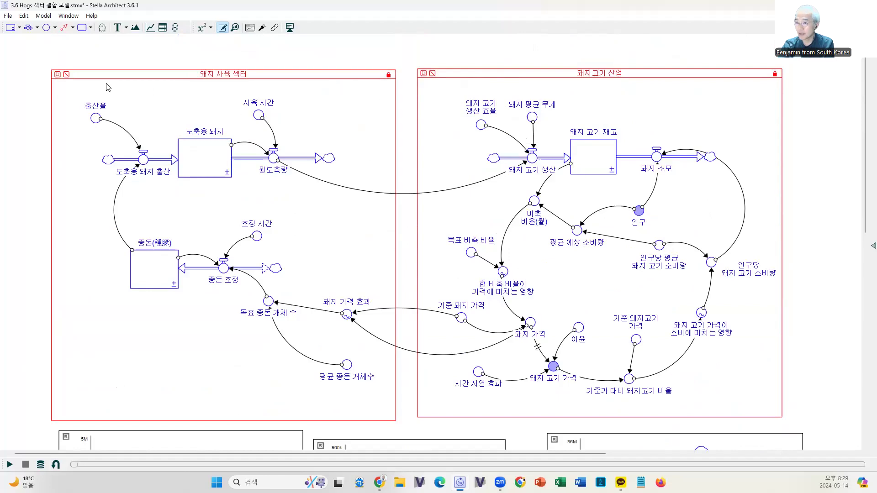
pyautogui.click(57, 74)
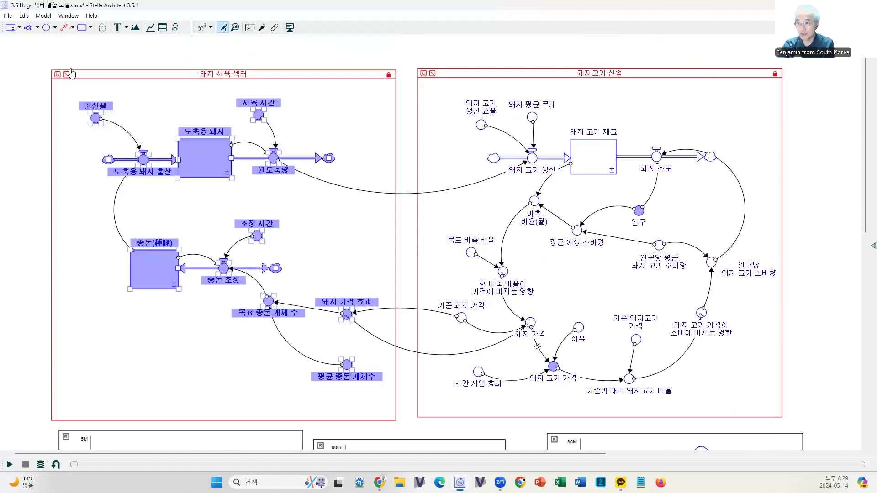
pyautogui.click(66, 74)
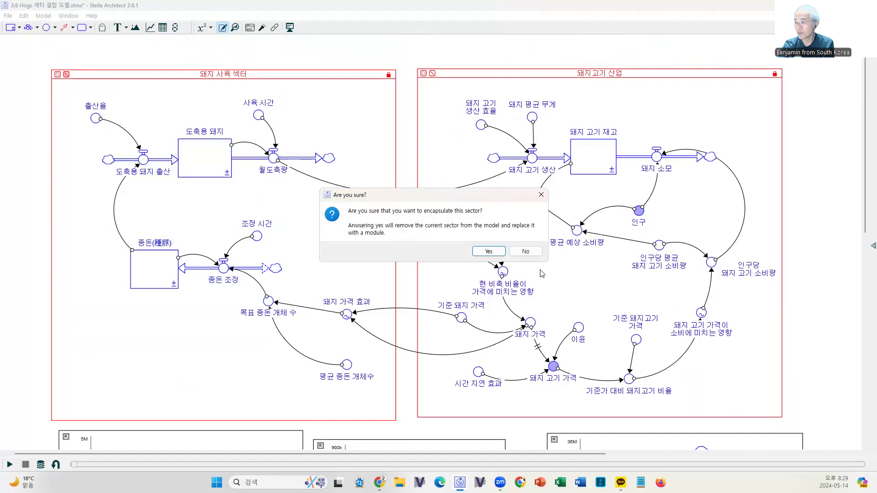
pyautogui.click(541, 251)
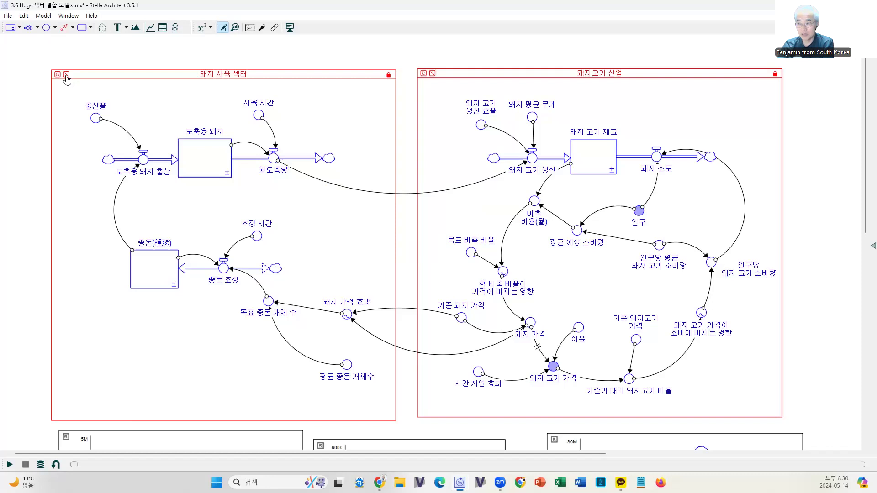
# Encapsulate the 돼지 사육 섹터 sector into a module, and shift the module slightly down and to the right.
pyautogui.click(66, 76)
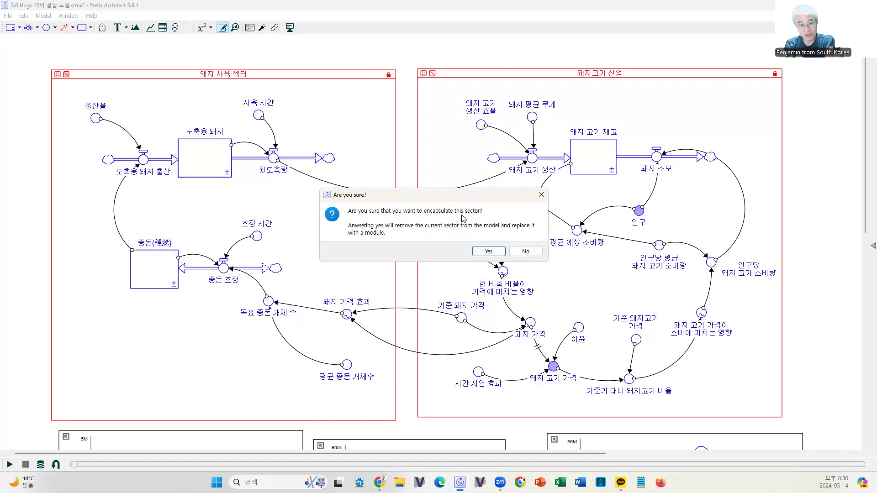
pyautogui.click(489, 252)
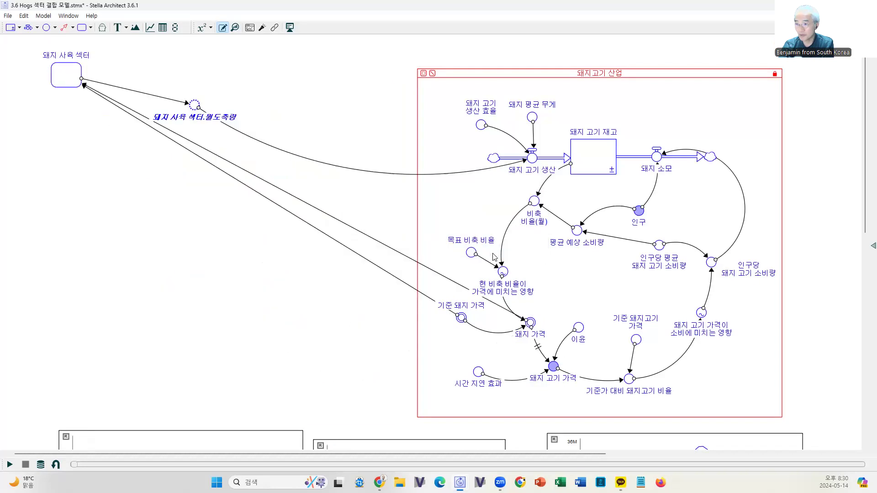
pyautogui.moveTo(62, 80); pyautogui.dragTo(92, 129)
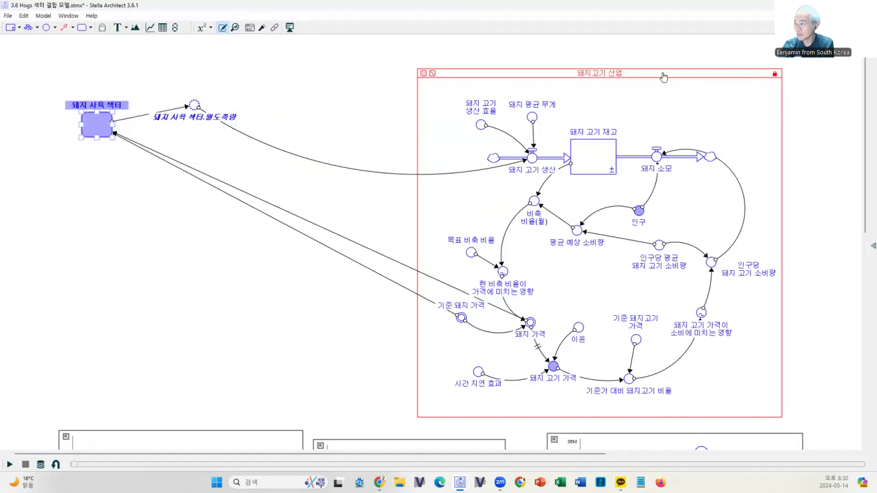
# Encapsulate the 돼지고기 산업 sector into a module, and place the 돼지 사육 섹터 module below and left of it.
pyautogui.click(430, 73)
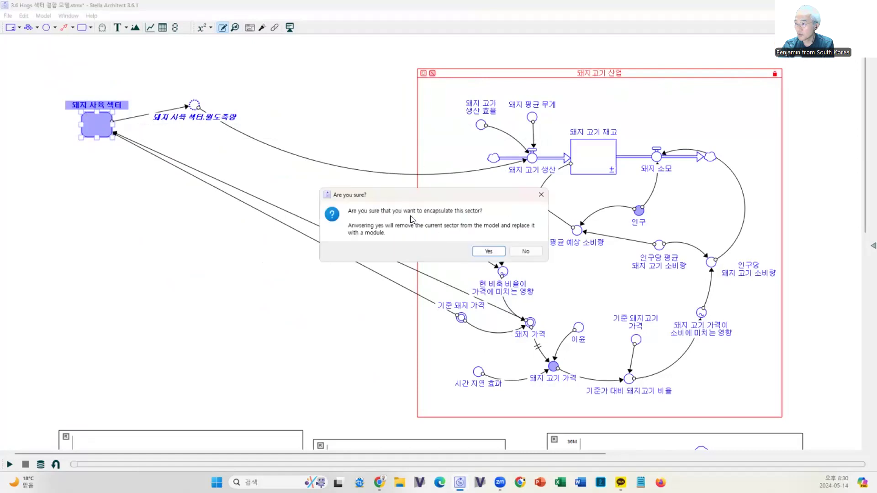
pyautogui.click(487, 249)
pyautogui.moveTo(96, 131); pyautogui.dragTo(208, 229)
pyautogui.moveTo(430, 77); pyautogui.dragTo(397, 146)
pyautogui.click(506, 84)
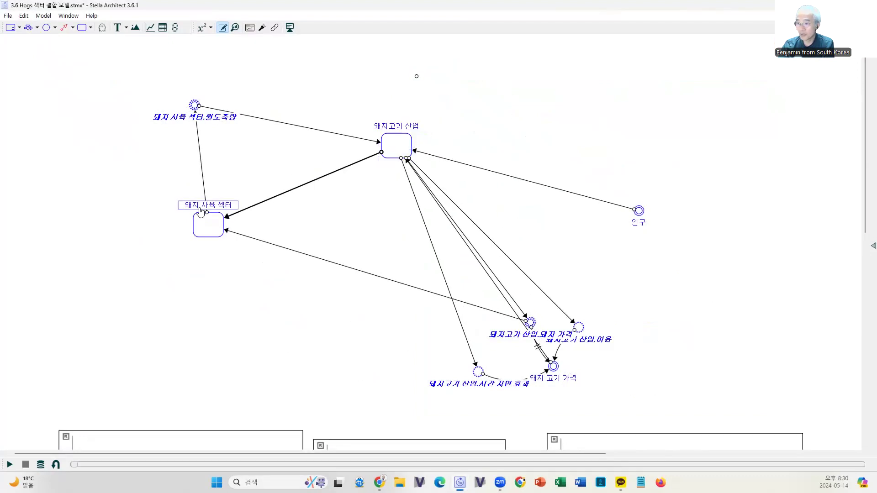
# Place the 돼지 사육 섹터 module's name below its box, and move the 월도축량 ghost closer to the 돼지고기 산업 module.
pyautogui.moveTo(189, 206); pyautogui.dragTo(201, 247)
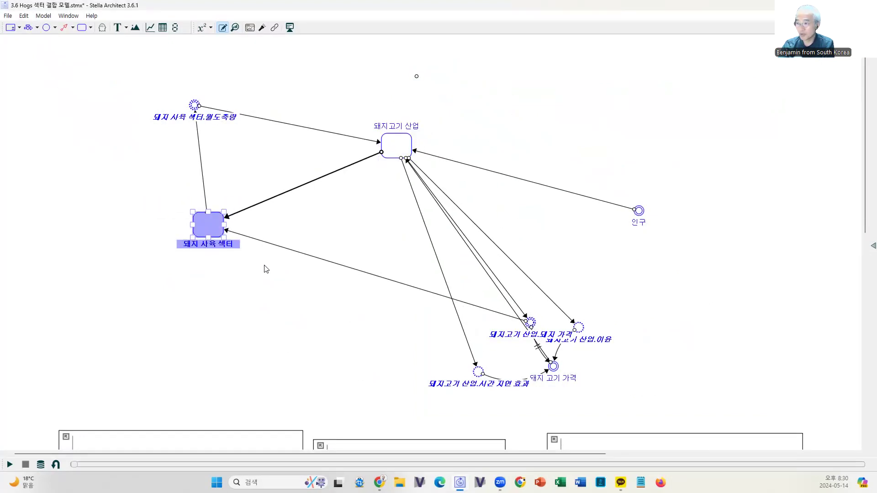
pyautogui.click(425, 144)
pyautogui.click(194, 105)
pyautogui.moveTo(194, 105); pyautogui.dragTo(229, 115)
pyautogui.click(187, 90)
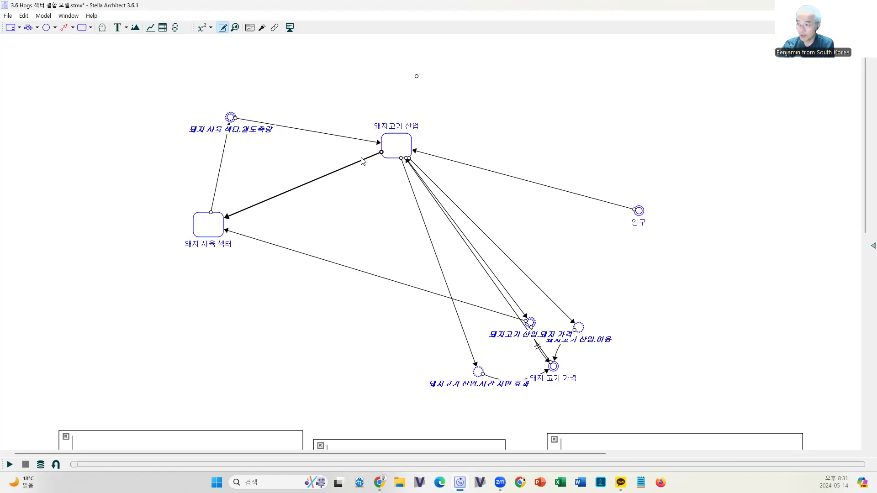
# Rearrange 돼지 가격, 시간 지연 효과, 돼지 고기 가격, 이윤 and 인구 compactly around the 돼지고기 산업 module.
pyautogui.moveTo(531, 324); pyautogui.dragTo(365, 241)
pyautogui.moveTo(489, 385); pyautogui.dragTo(454, 293)
pyautogui.moveTo(543, 358); pyautogui.dragTo(332, 279)
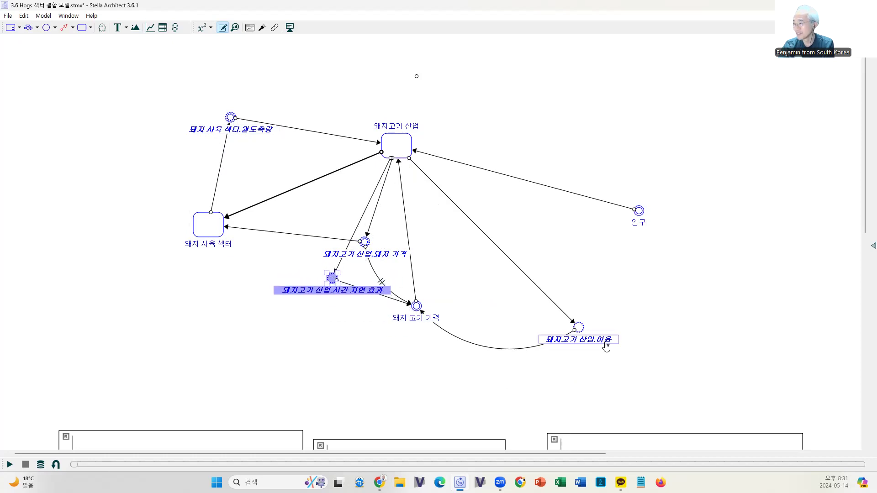
pyautogui.moveTo(579, 327); pyautogui.dragTo(510, 283)
pyautogui.moveTo(639, 215); pyautogui.dragTo(542, 170)
pyautogui.moveTo(512, 283); pyautogui.dragTo(530, 250)
pyautogui.moveTo(419, 308); pyautogui.dragTo(477, 295)
pyautogui.click(624, 277)
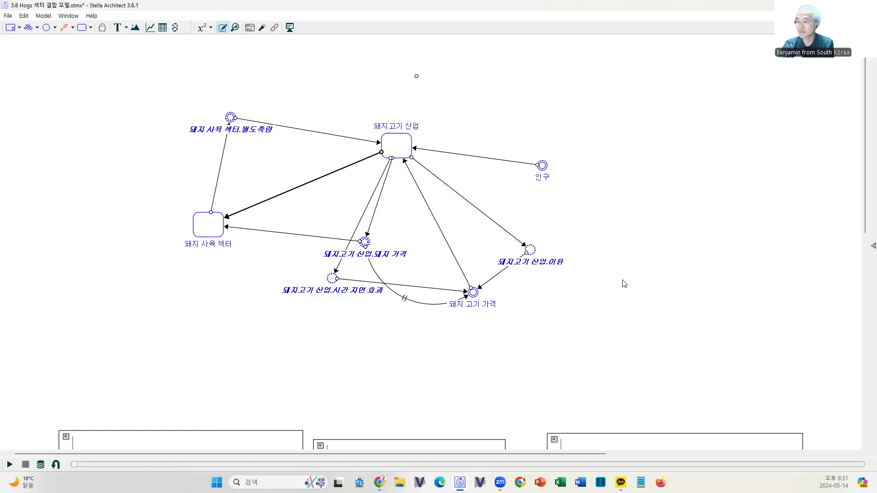
# Inspect the contents of the 돼지 사육 섹터 and 돼지고기 산업 modules, returning to the top-level model after each.
pyautogui.doubleClick(206, 227)
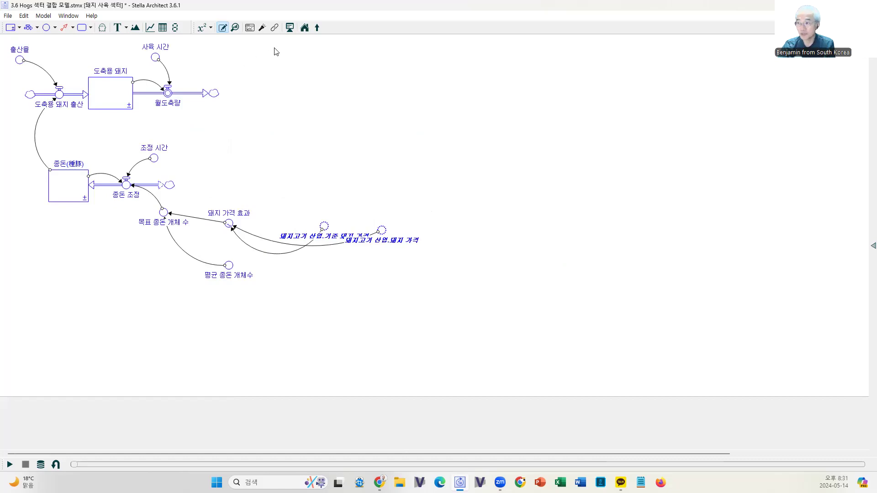
pyautogui.click(317, 29)
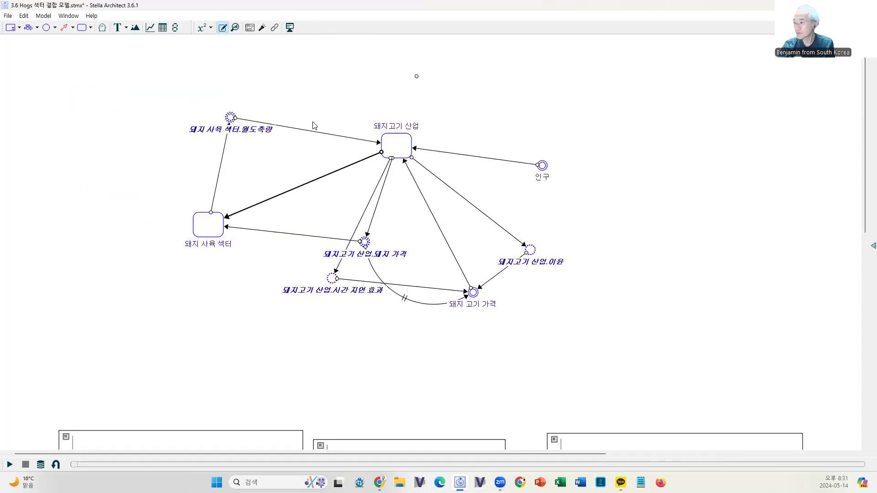
pyautogui.doubleClick(393, 146)
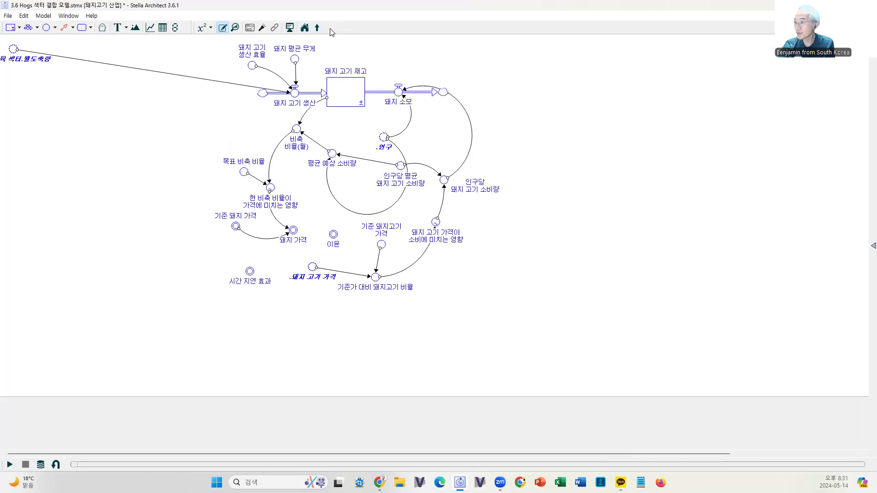
pyautogui.click(317, 29)
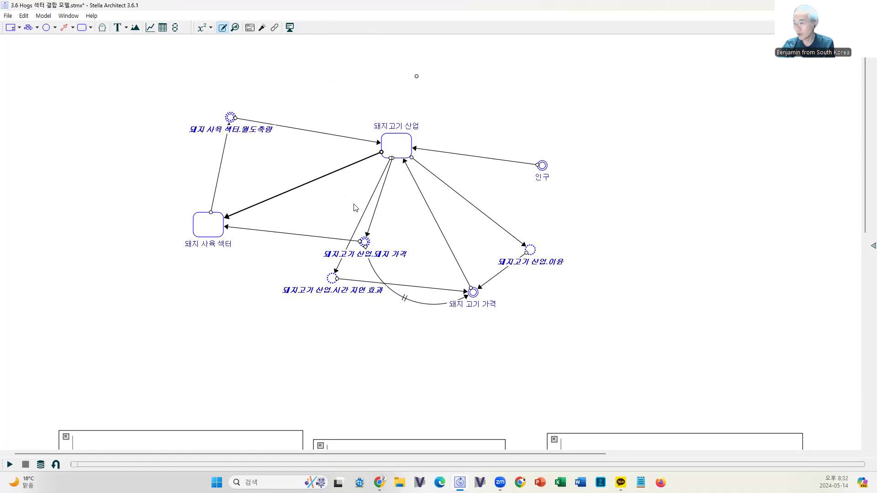
pyautogui.scroll(-2, 551, 279)
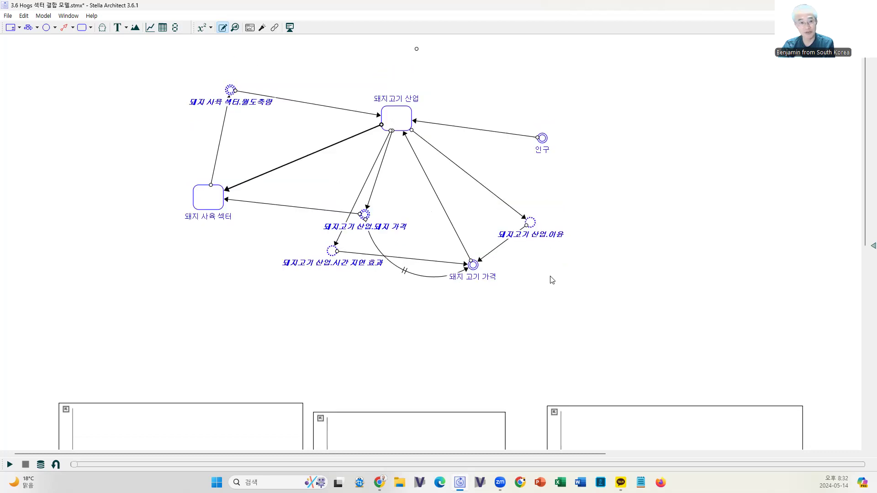
# Undo the top-level rearrangement and the module encapsulation until the 돼지 사육 섹터 and 돼지고기 산업 sectors are restored.
pyautogui.scroll(2, 552, 280)
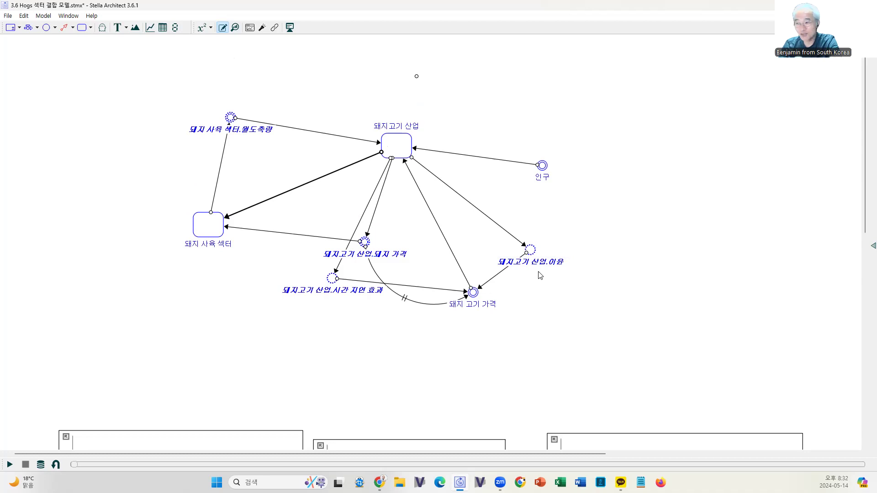
pyautogui.hotkey('ctrl', 'z')
pyautogui.hotkey('ctrl', 'z')
pyautogui.hotkey('ctrl', 'z')
pyautogui.hotkey('ctrl', 'z')
pyautogui.hotkey('ctrl', 'z')
pyautogui.hotkey('ctrl', 'z')
pyautogui.hotkey('ctrl', 'z')
pyautogui.hotkey('ctrl', 'z')
pyautogui.hotkey('ctrl', 'z')
pyautogui.hotkey('ctrl', 'z')
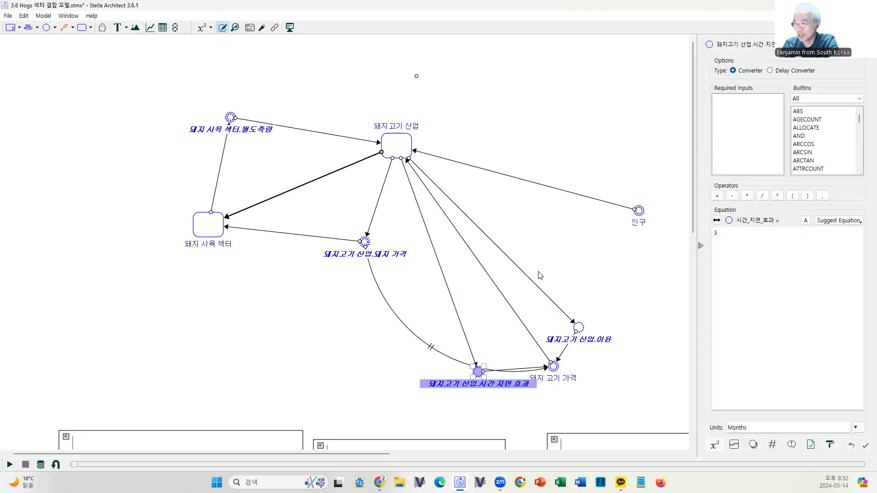
pyautogui.hotkey('ctrl', 'z')
pyautogui.hotkey('ctrl', 'z')
pyautogui.hotkey('ctrl', 'z')
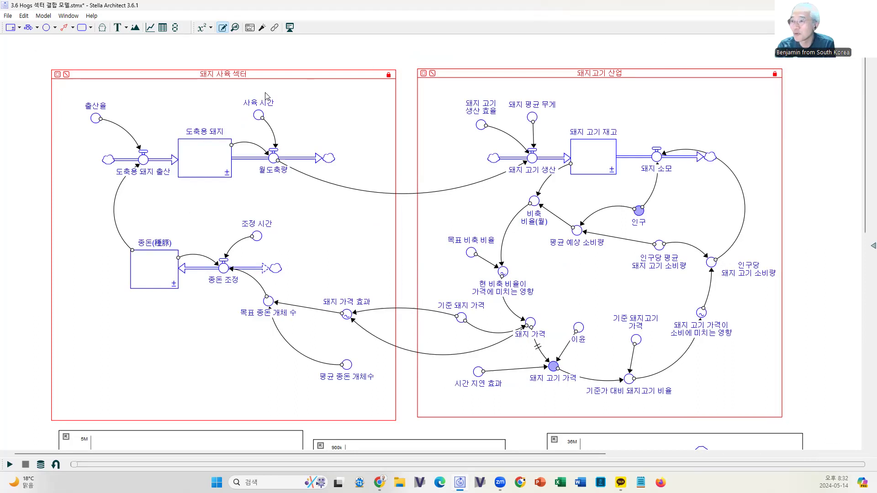
pyautogui.click(67, 75)
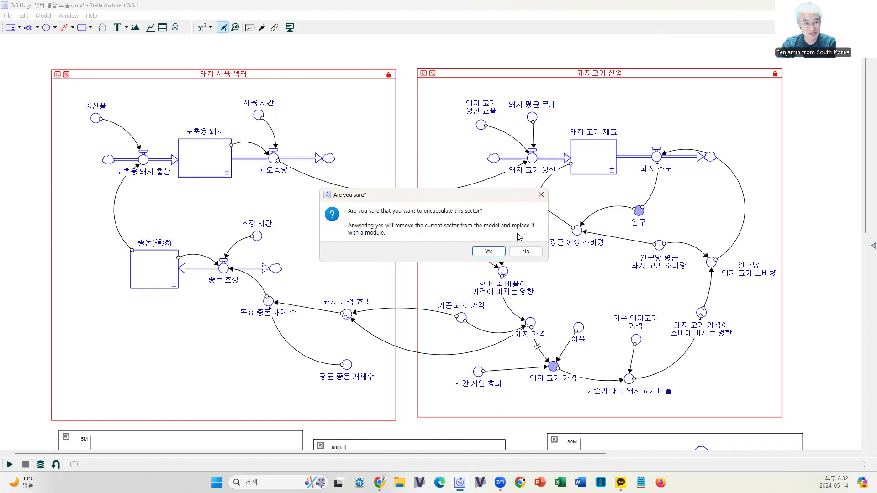
pyautogui.click(525, 252)
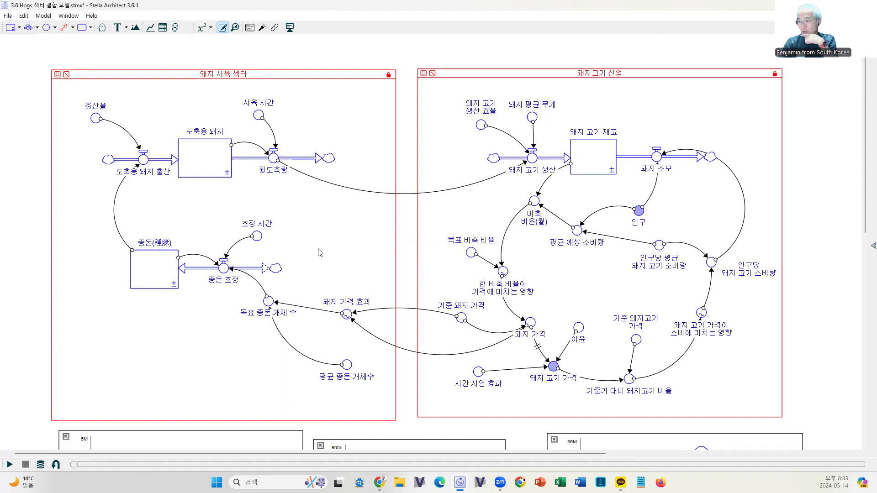
pyautogui.scroll(-1, 327, 255)
pyautogui.scroll(1, 328, 255)
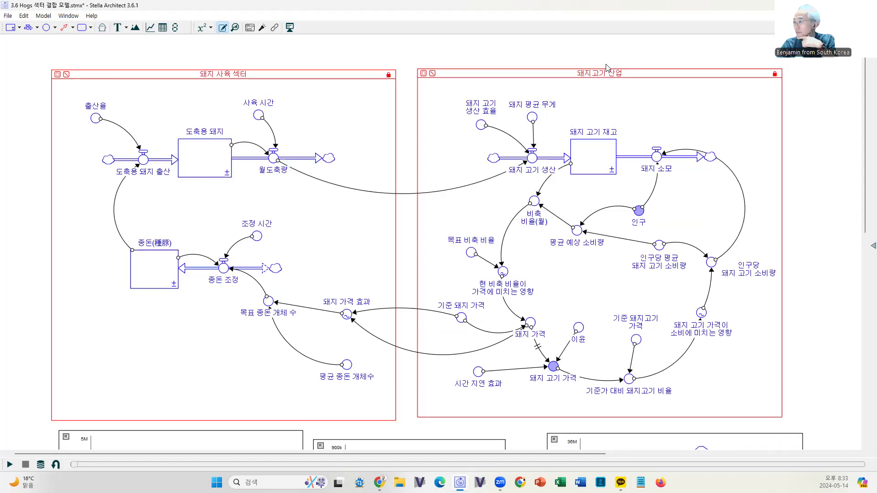
# Set the partial simulation to run selected sectors, including only 돼지 사육 섹터.
pyautogui.doubleClick(639, 56)
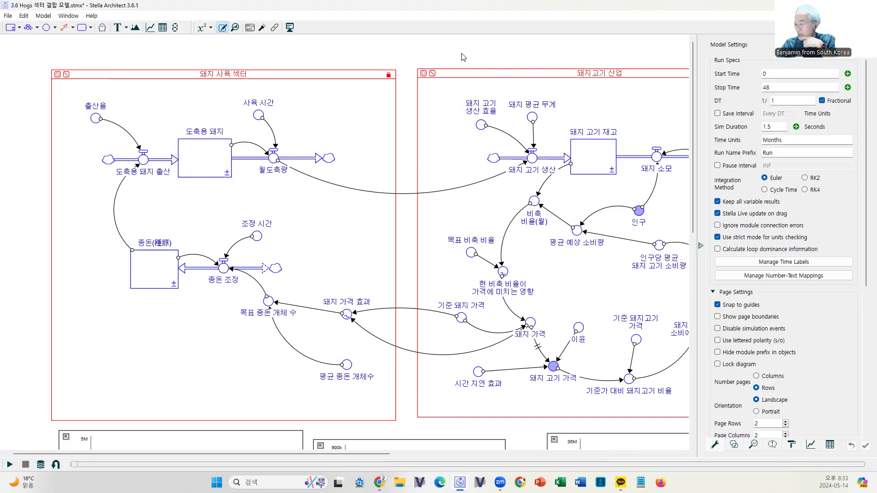
pyautogui.click(734, 445)
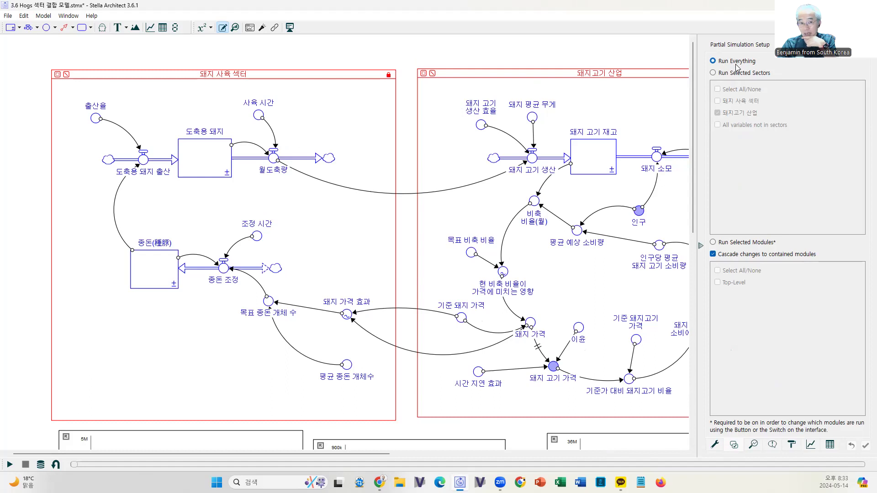
pyautogui.click(713, 74)
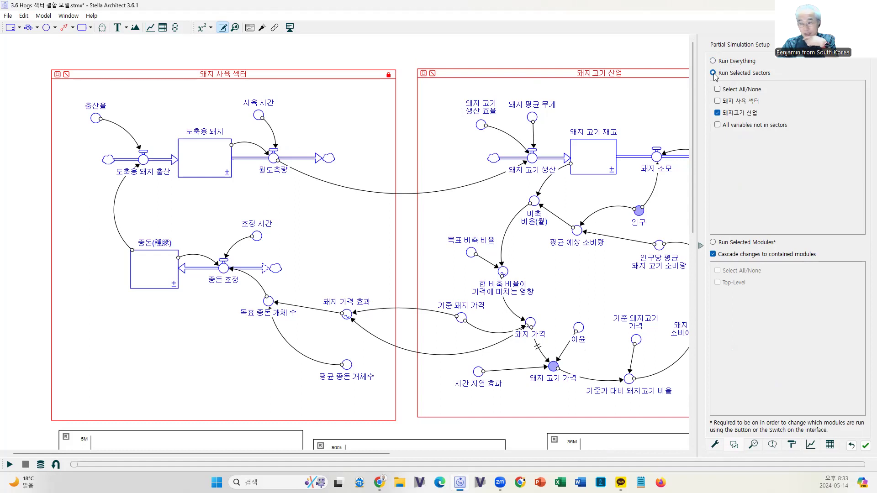
pyautogui.click(717, 112)
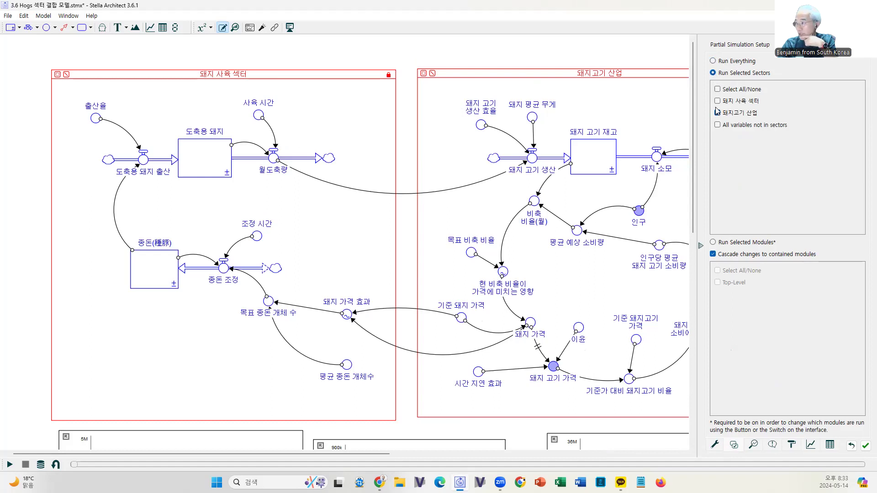
pyautogui.click(717, 101)
pyautogui.click(717, 112)
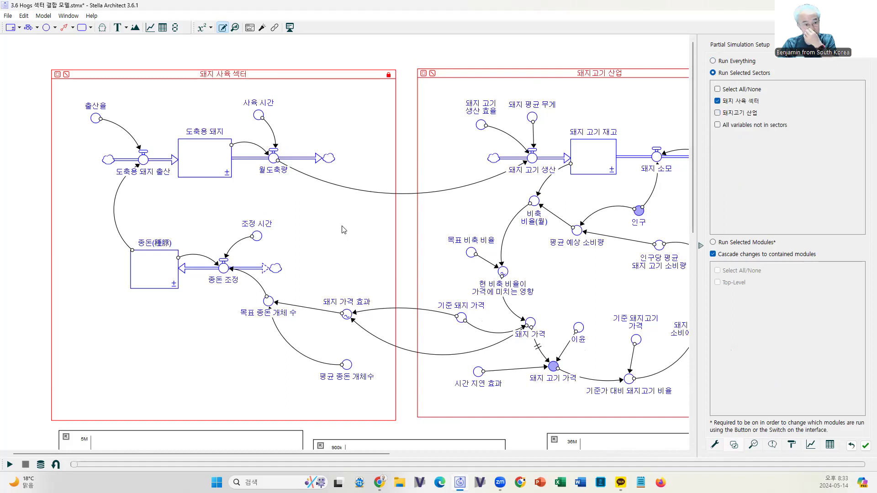
# Run the simulation for the selected sector and examine the 도축용 돼지, 월도축량 and 돼지 고기 재고 graphs.
pyautogui.scroll(-3, 339, 228)
pyautogui.scroll(-7, 339, 228)
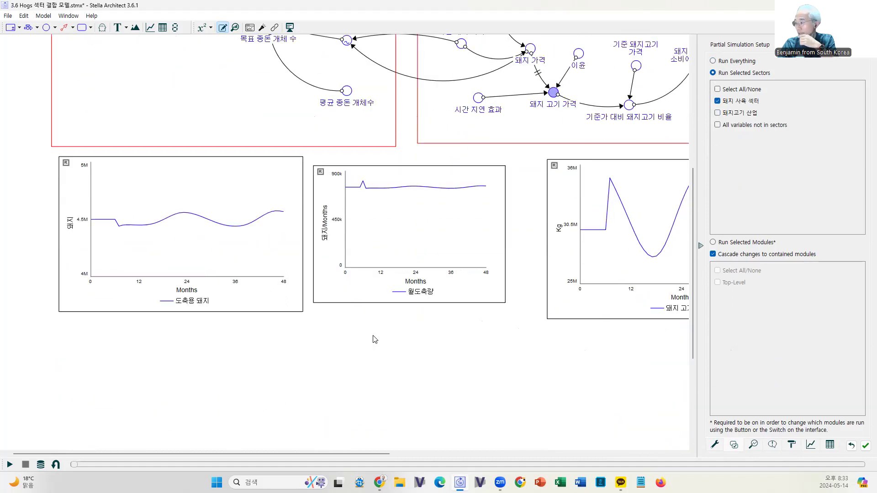
pyautogui.click(10, 465)
pyautogui.scroll(2, 562, 365)
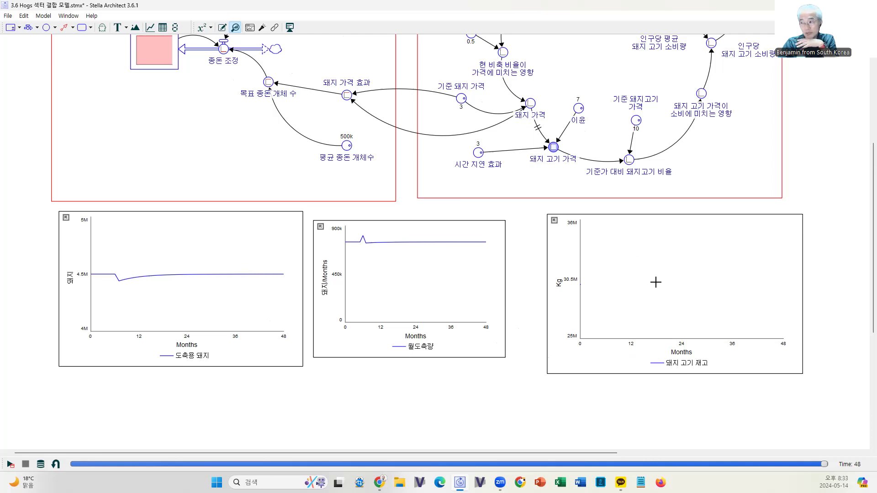
pyautogui.scroll(1, 578, 288)
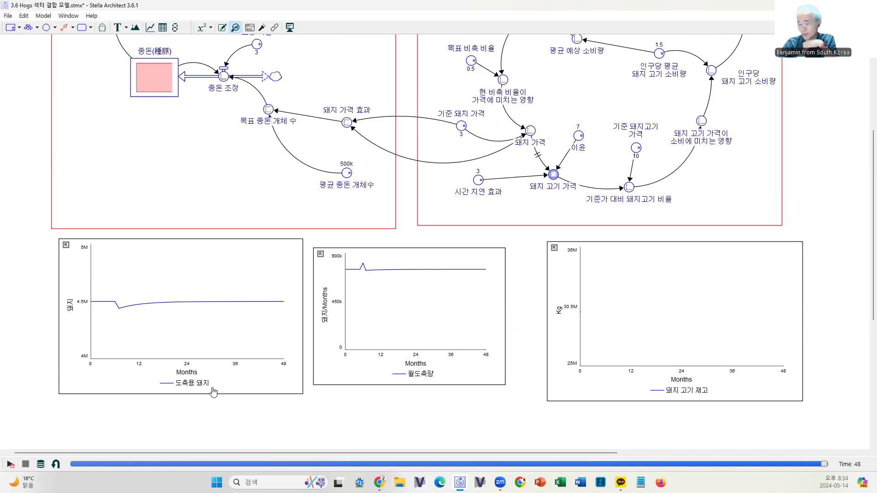
# Change the partial simulation so that only the 돼지고기 산업 sector is included.
pyautogui.doubleClick(812, 74)
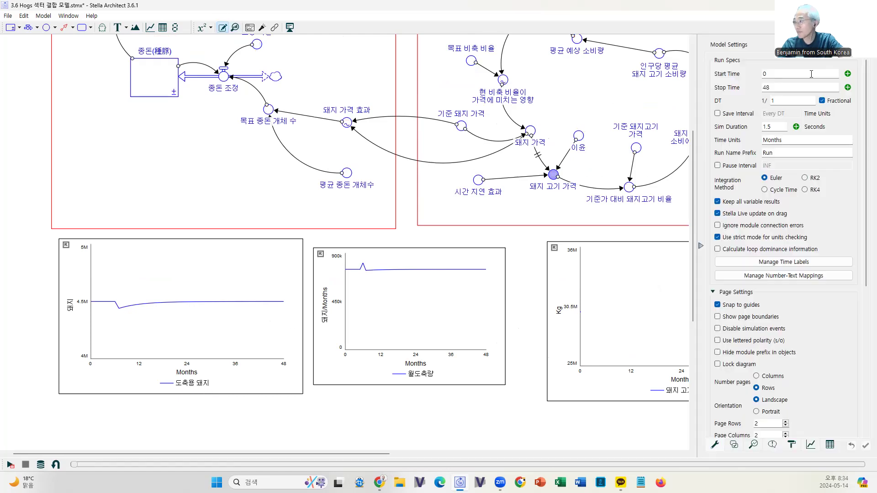
pyautogui.click(735, 445)
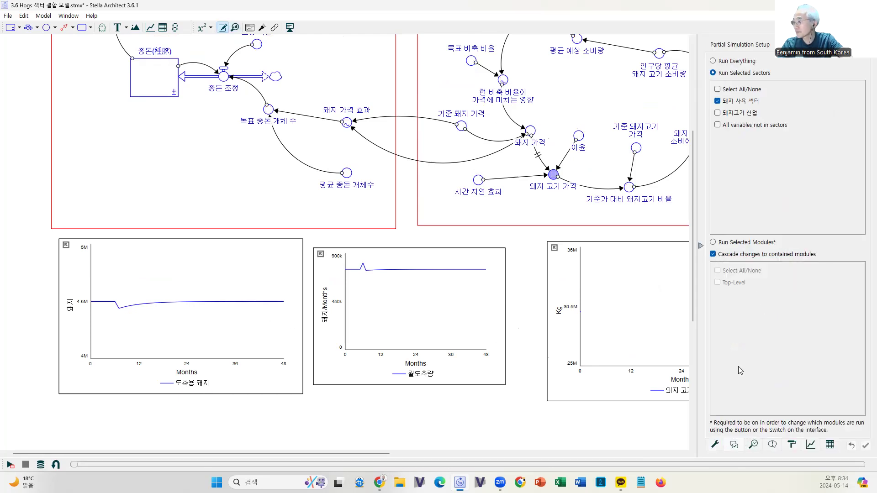
pyautogui.click(718, 90)
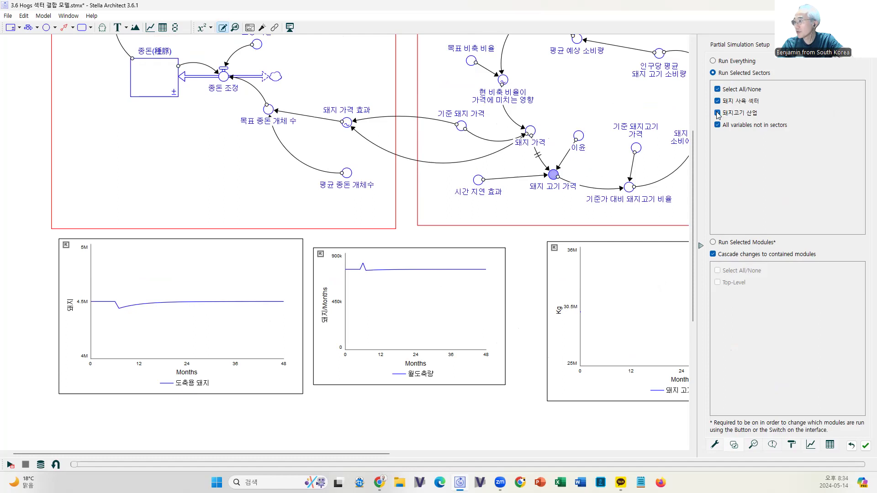
pyautogui.click(718, 89)
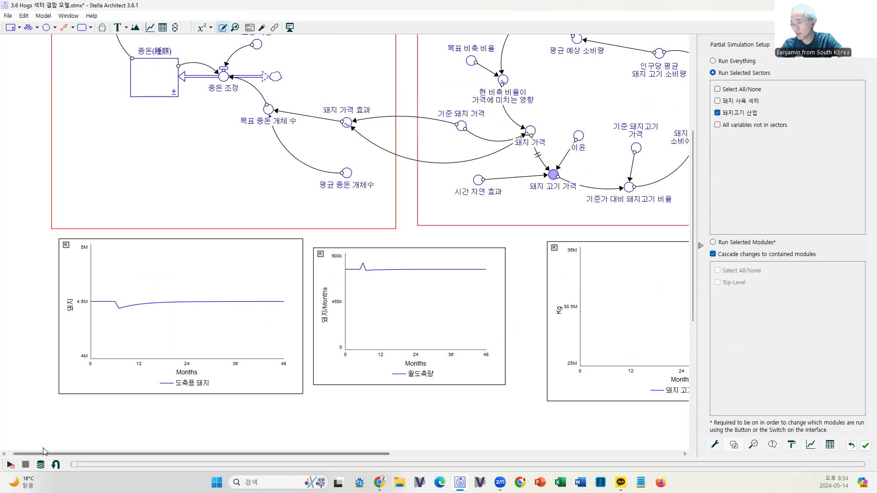
# Run the 돼지고기 산업 sector alone and compare the three graphs with the stock and flow diagrams.
pyautogui.click(10, 465)
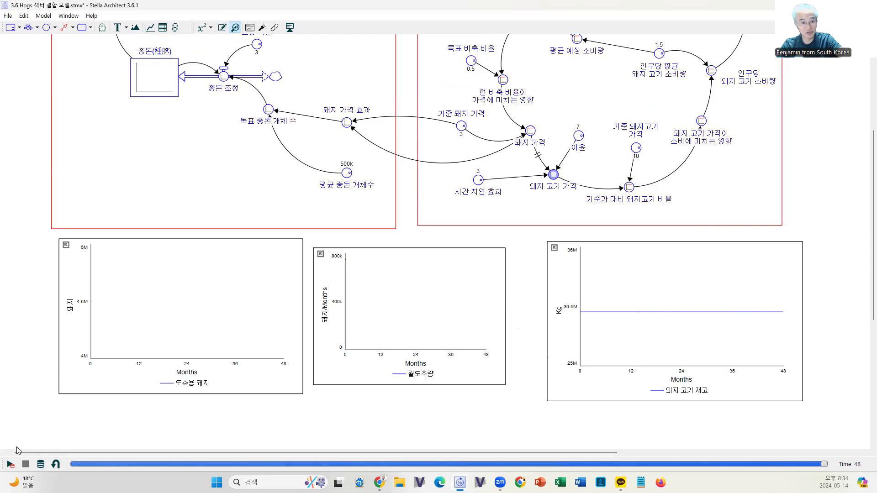
pyautogui.scroll(5, 19, 441)
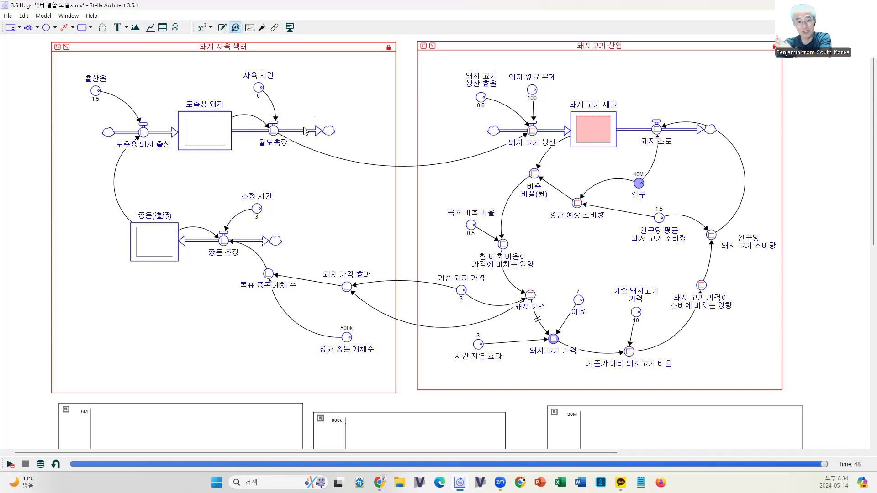
pyautogui.scroll(-3, 284, 195)
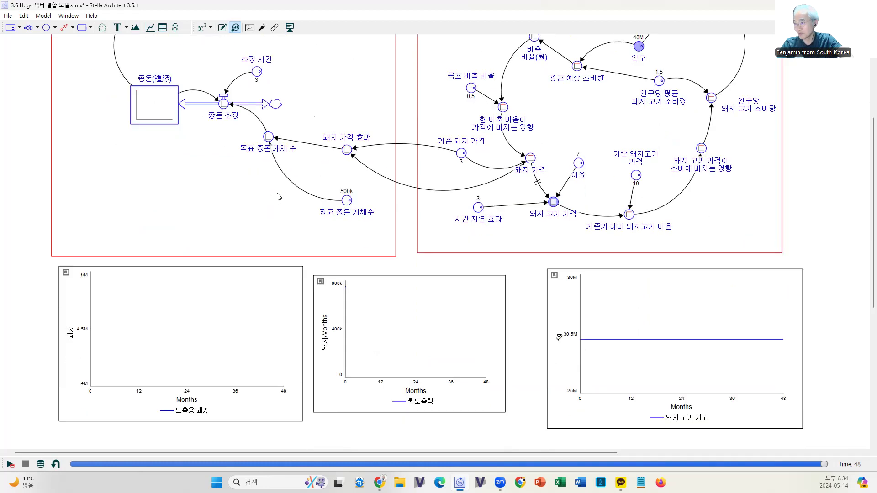
pyautogui.scroll(5, 278, 197)
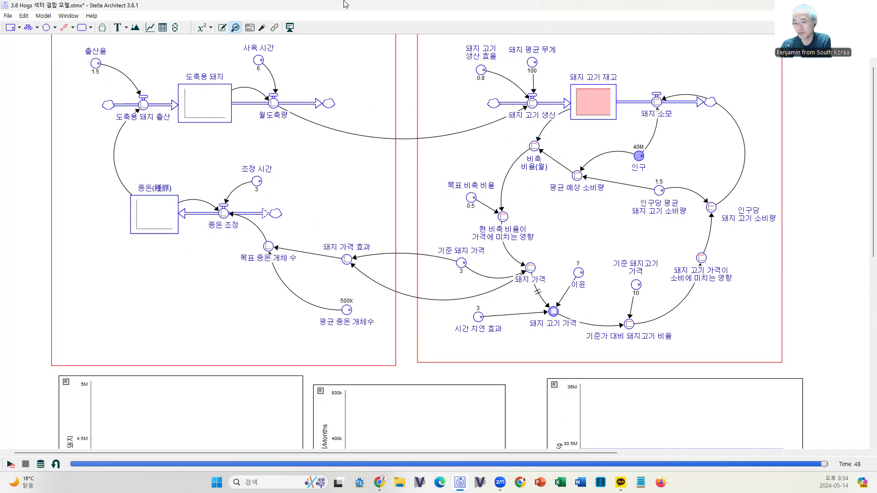
pyautogui.scroll(2, 843, 68)
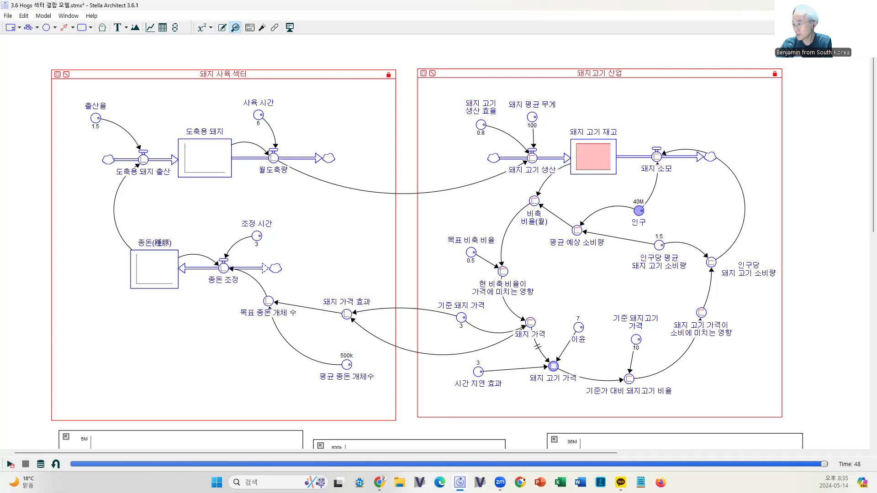
# Close the hog model without saving its changes, and open the recent file 햄릿모델 with Array.stmx.
pyautogui.click(867, 5)
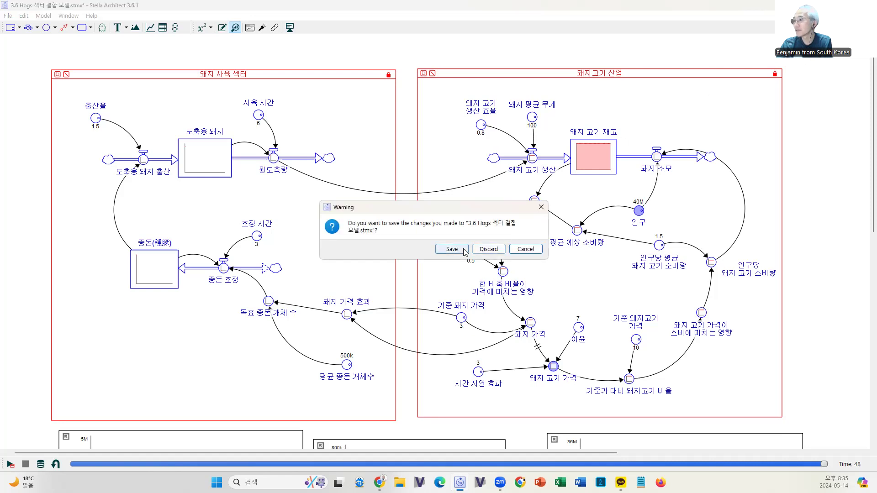
pyautogui.click(494, 251)
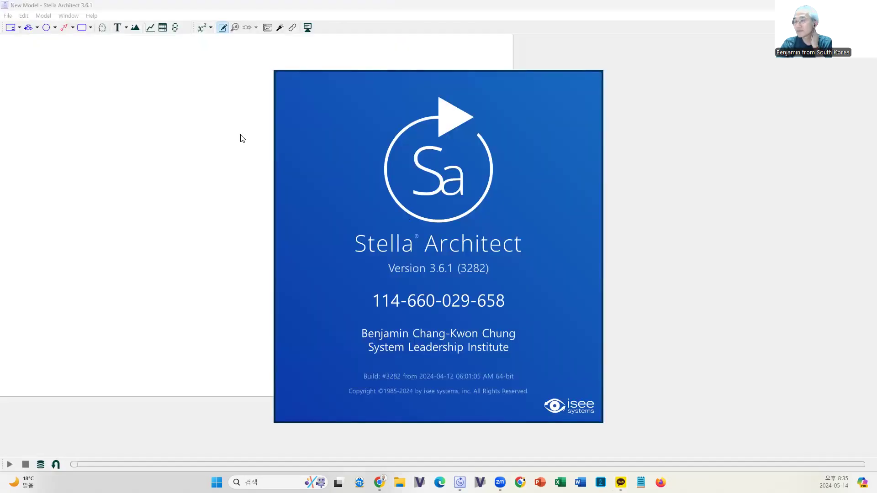
pyautogui.click(8, 16)
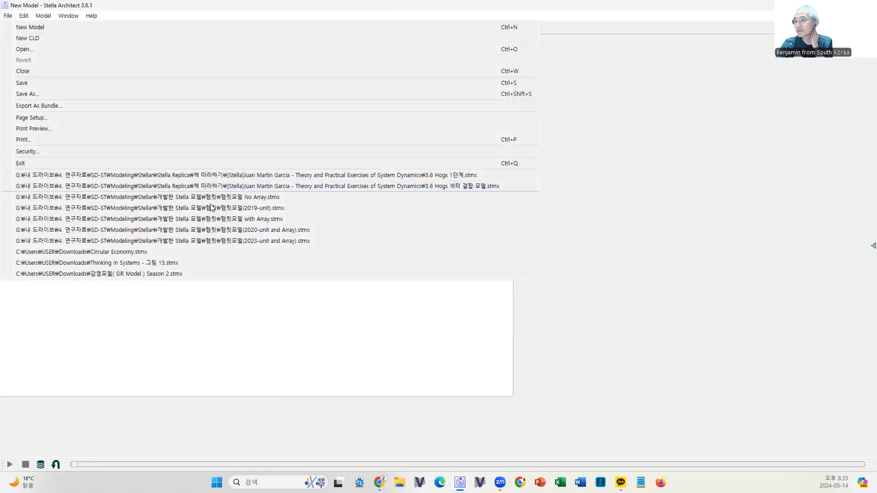
pyautogui.click(275, 219)
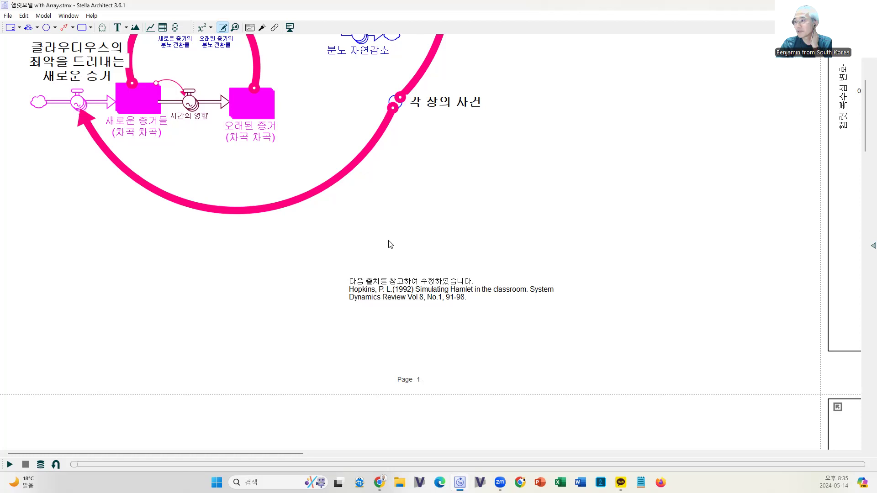
# Examine the Hamlet model's structure, including the 클라우디우스의 죄악을 드러내는 새로운 증거 flow and the 복수할 기회 converter.
pyautogui.scroll(5, 389, 244)
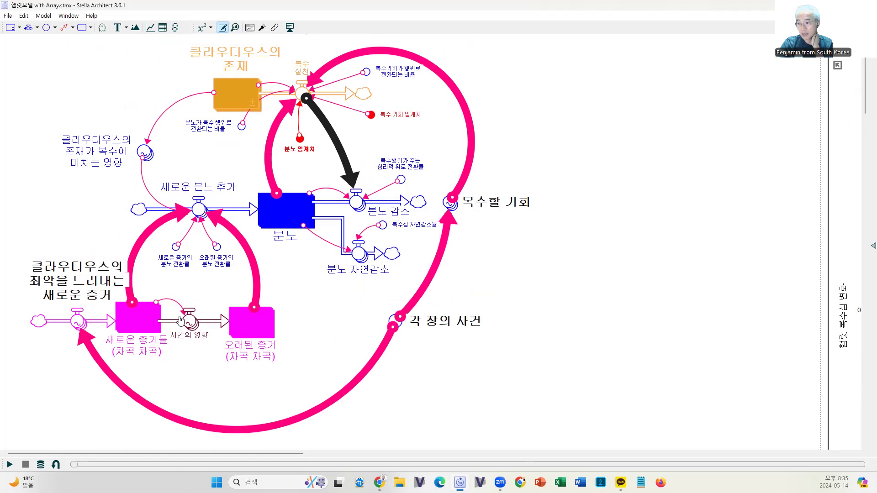
pyautogui.click(78, 332)
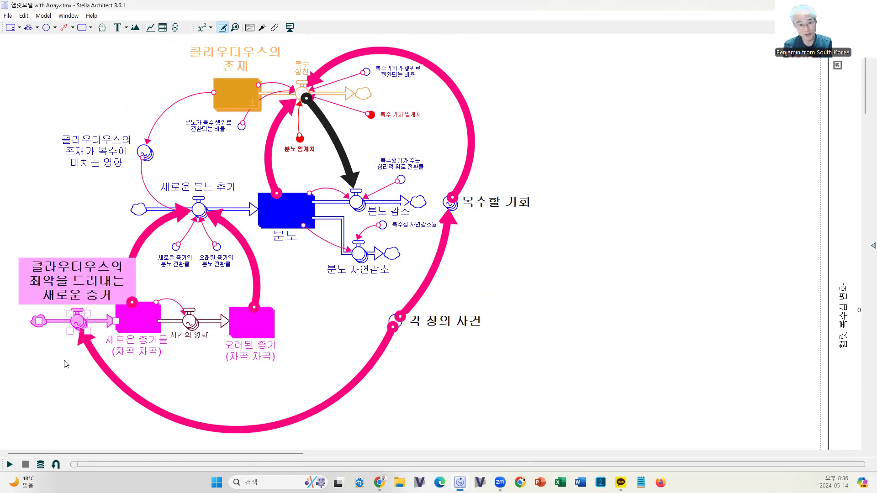
pyautogui.click(450, 204)
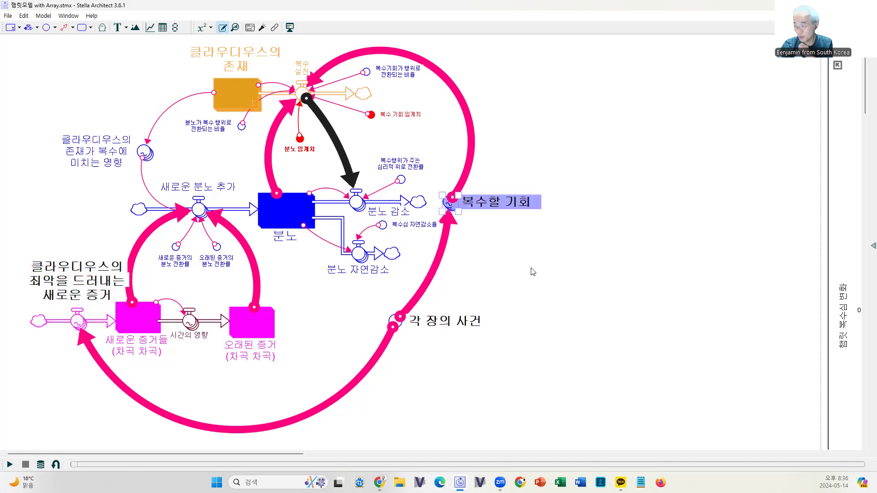
pyautogui.press('Escape')
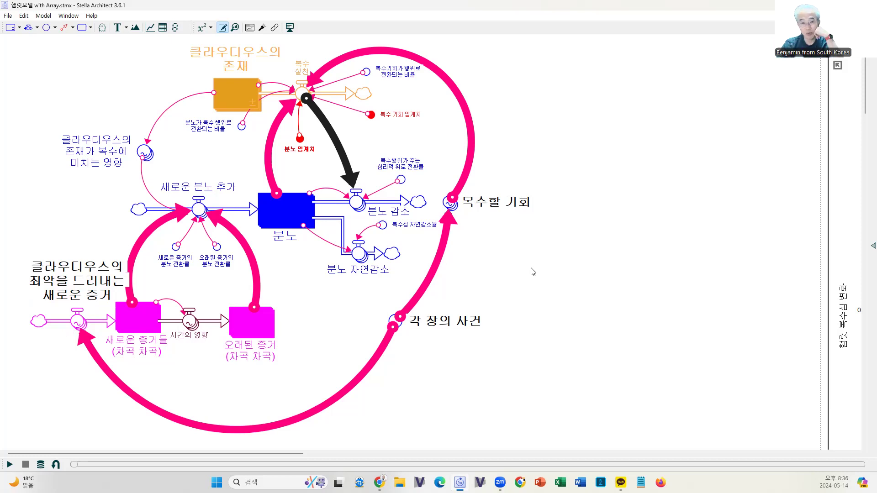
# View the 햄릿 복수심 변화 graph for the ten teams on page 2, and return to the model diagram.
pyautogui.moveTo(252, 455); pyautogui.dragTo(478, 454)
pyautogui.scroll(-3, 457, 385)
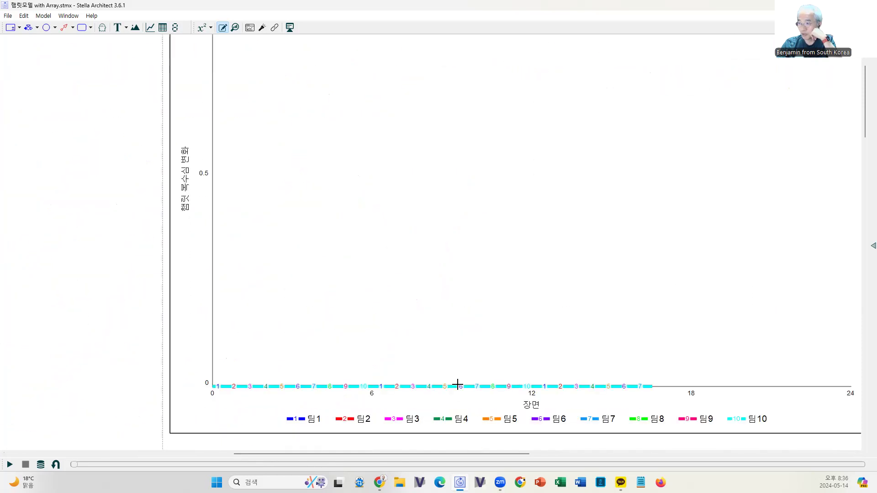
pyautogui.scroll(-1, 457, 385)
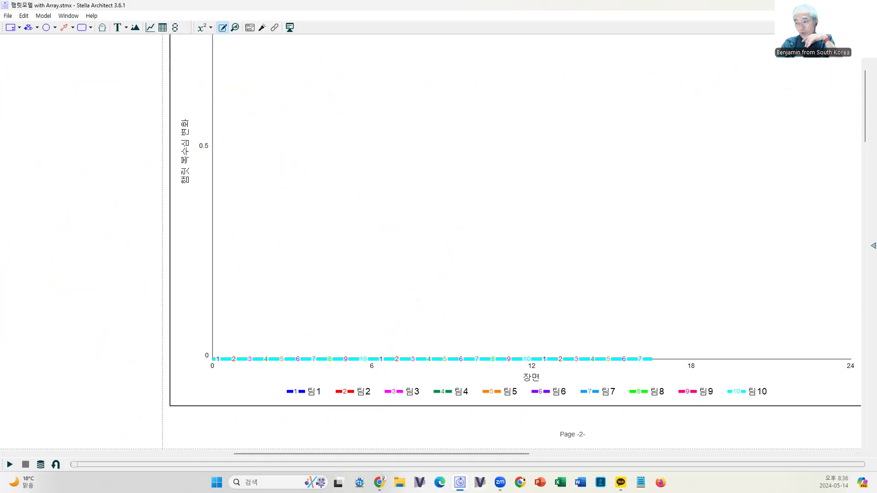
pyautogui.moveTo(329, 455); pyautogui.dragTo(80, 453)
pyautogui.scroll(5, 220, 355)
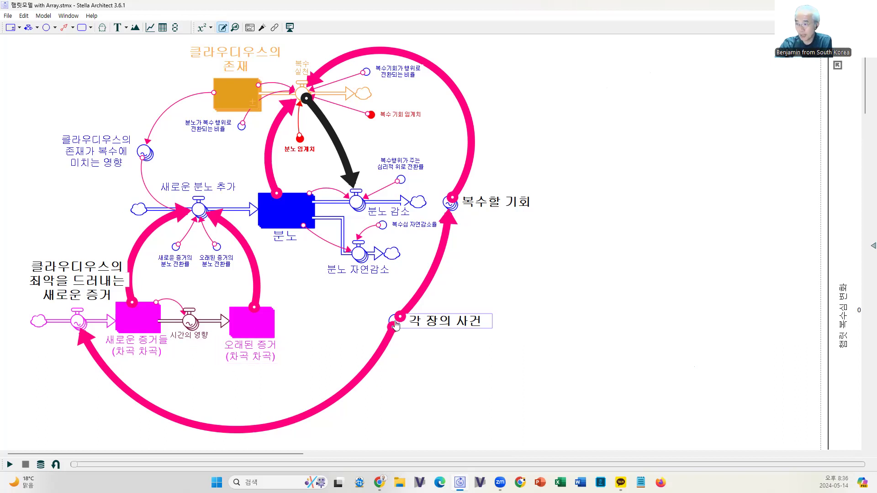
# Open the 클라우디우스의 죄악을 드러내는 새로운 증거 flow's graphical function and draw a fluctuating, generally rising curve for 팀1.
pyautogui.doubleClick(78, 323)
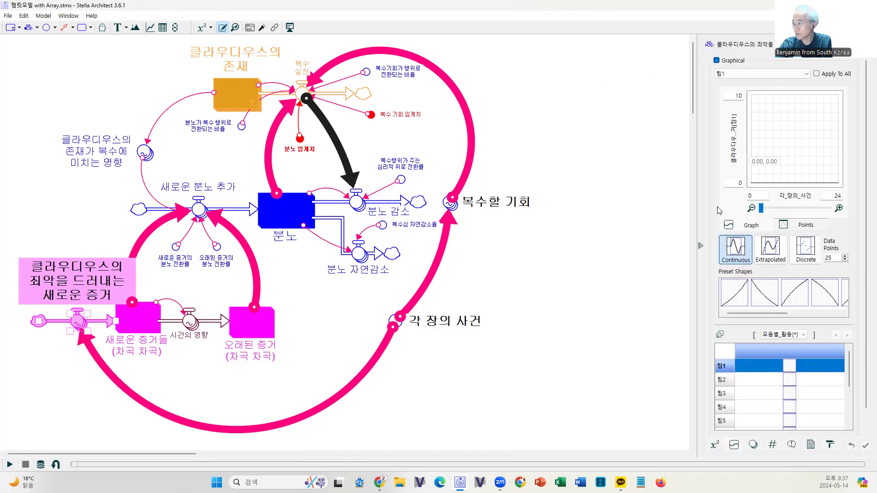
pyautogui.click(735, 74)
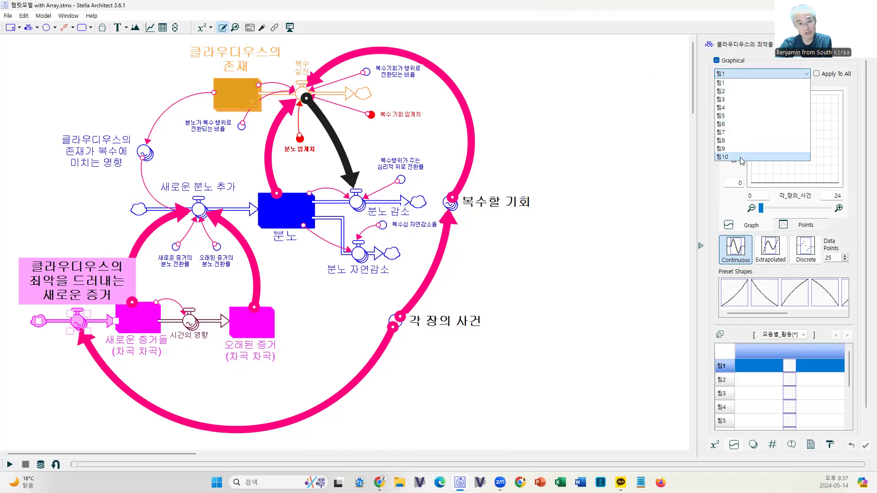
pyautogui.click(733, 83)
pyautogui.click(750, 184)
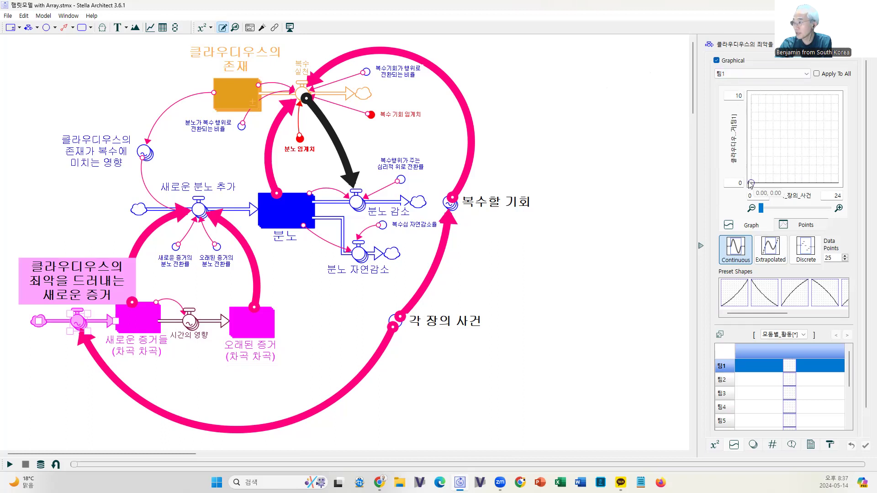
pyautogui.moveTo(750, 184); pyautogui.dragTo(839, 122)
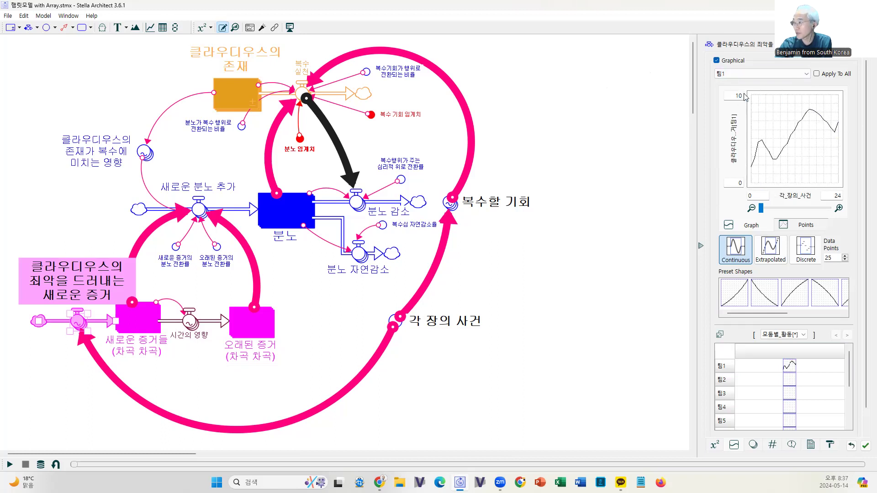
# Draw different freehand curves for 팀2 and 팀3 in the new-evidence flow's graphical function, giving 팀3 two peaks.
pyautogui.click(759, 73)
pyautogui.click(750, 91)
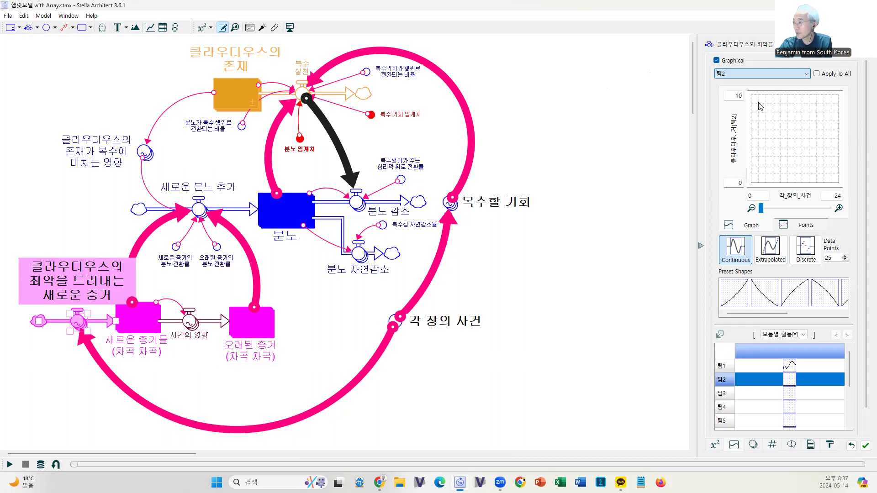
pyautogui.moveTo(778, 147); pyautogui.dragTo(833, 145)
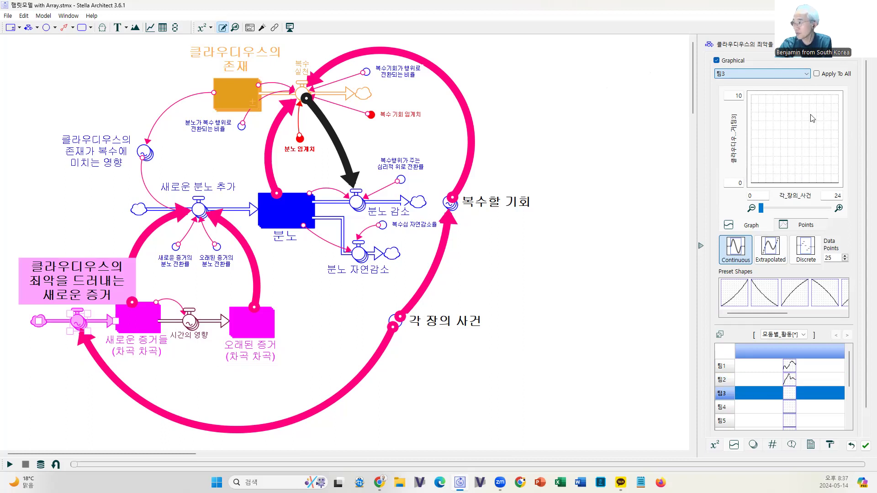
pyautogui.click(751, 73)
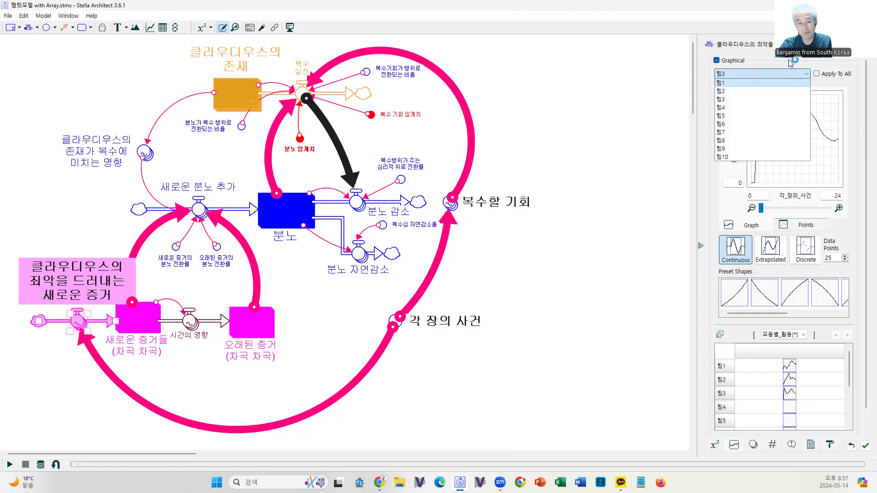
pyautogui.click(790, 60)
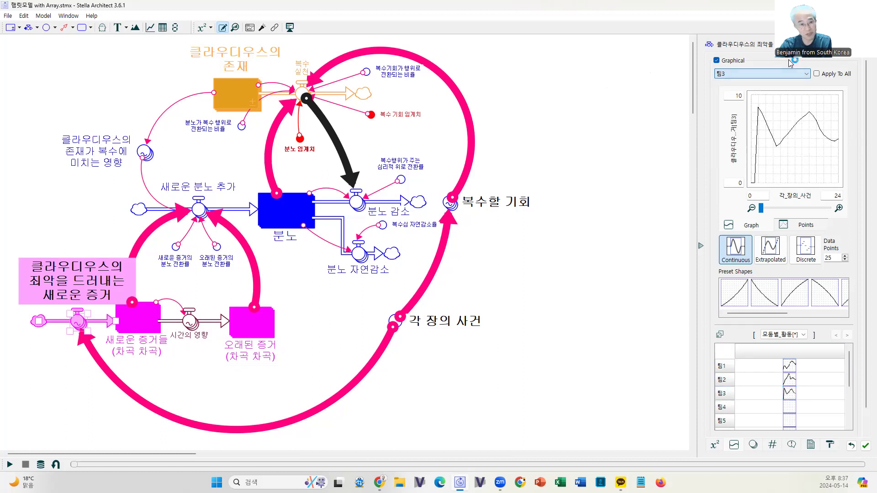
# Draw separate freehand graphical curves for 팀1, 팀2 and 팀3 in the 복수할 기회 converter.
pyautogui.click(453, 204)
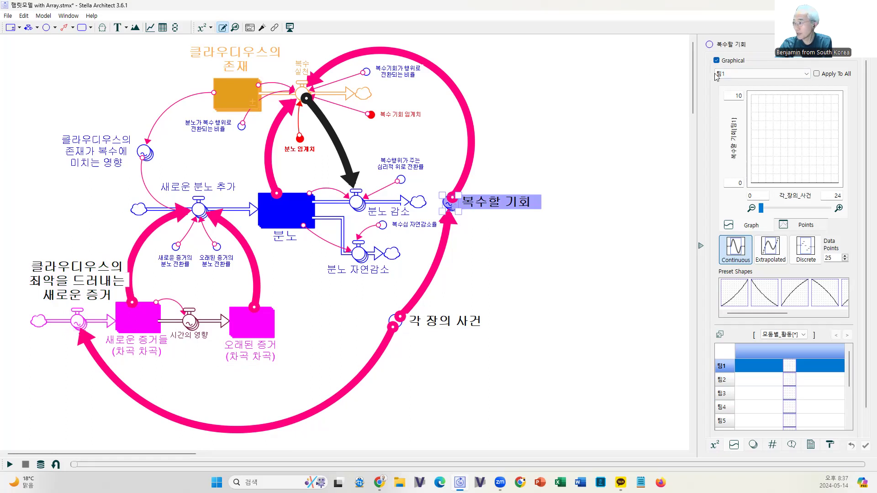
pyautogui.click(731, 78)
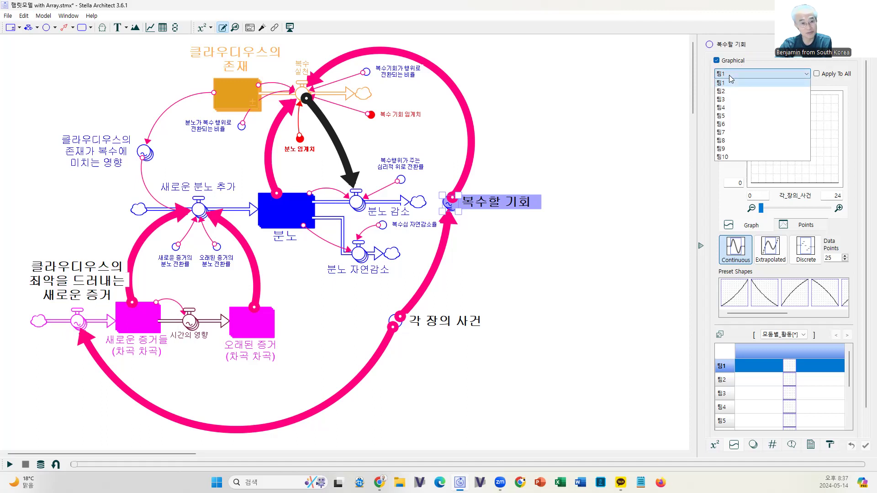
pyautogui.click(732, 84)
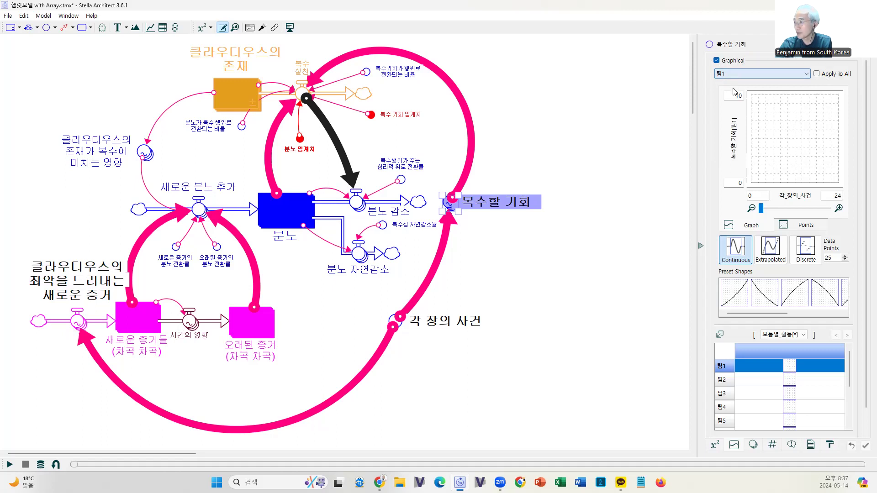
pyautogui.press('Down')
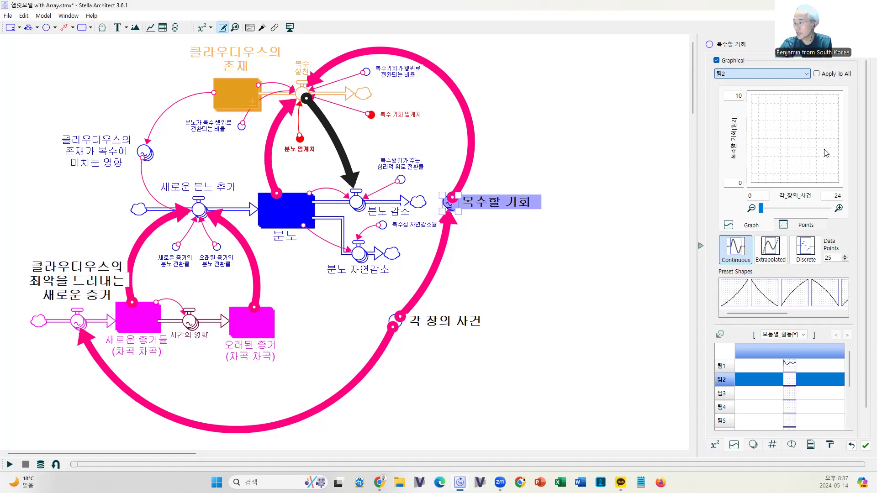
pyautogui.press('Down')
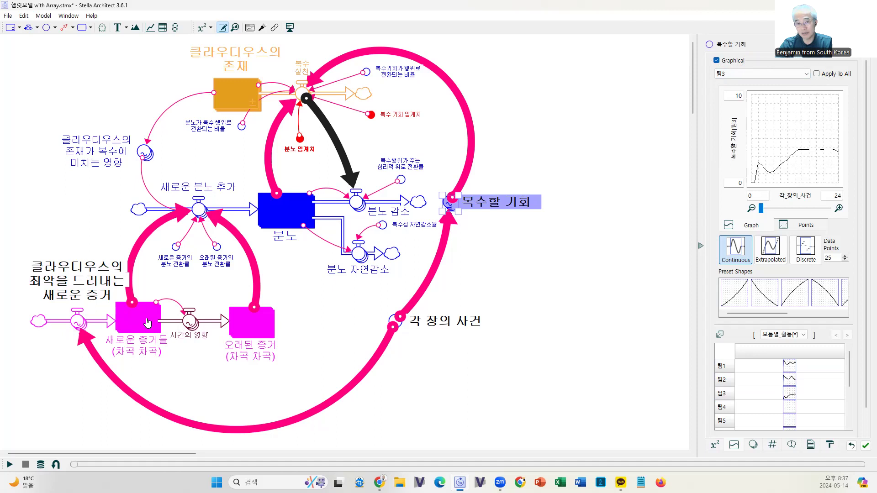
# Check the equations behind 복수할 기회 and the 클라우디우스의 죄악을 드러내는 새로운 증거 flow, and review the flow's team curves.
pyautogui.click(716, 446)
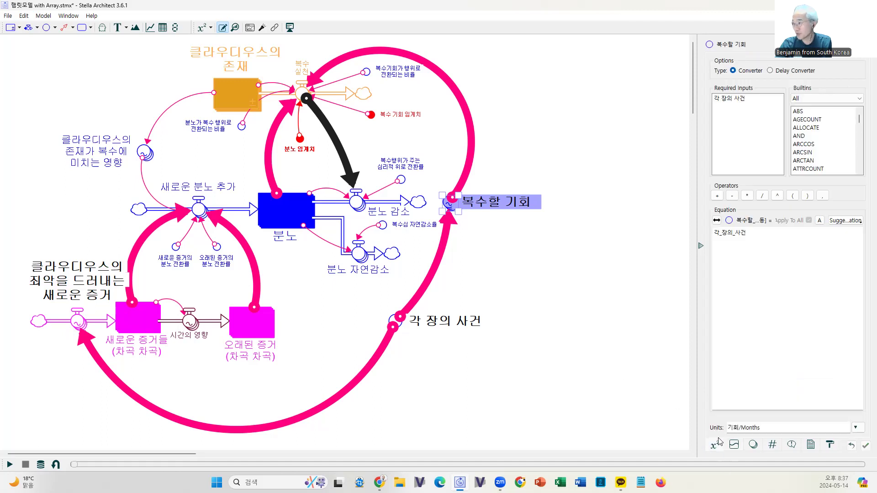
pyautogui.moveTo(763, 232); pyautogui.dragTo(694, 230)
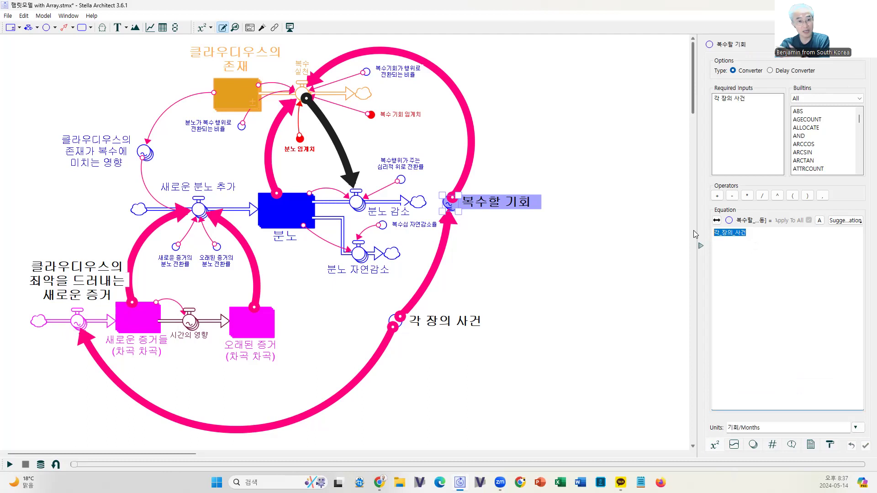
pyautogui.click(77, 323)
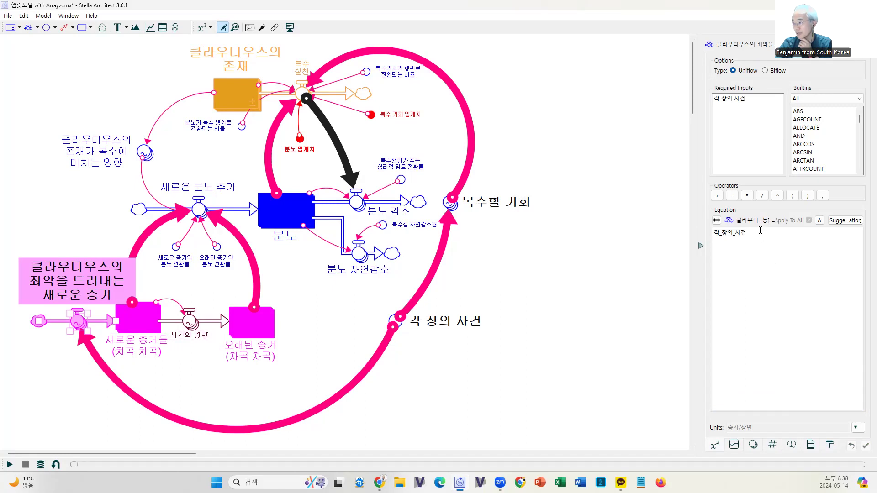
pyautogui.doubleClick(727, 232)
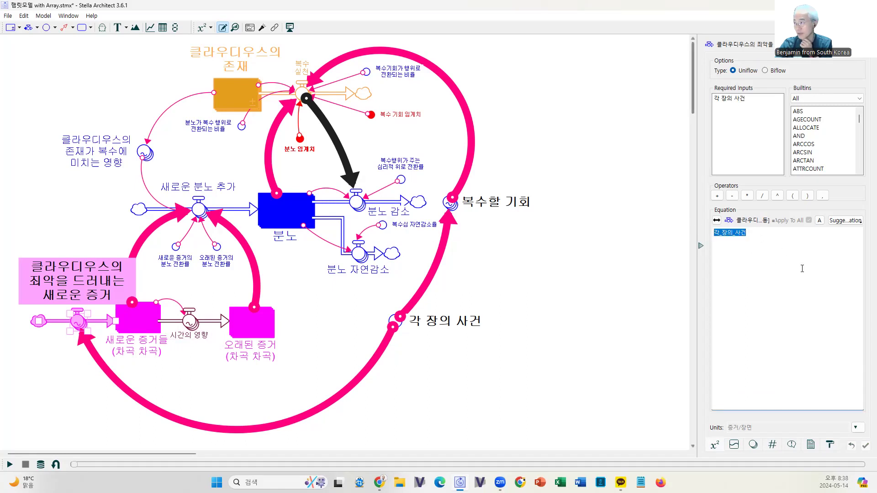
pyautogui.click(734, 445)
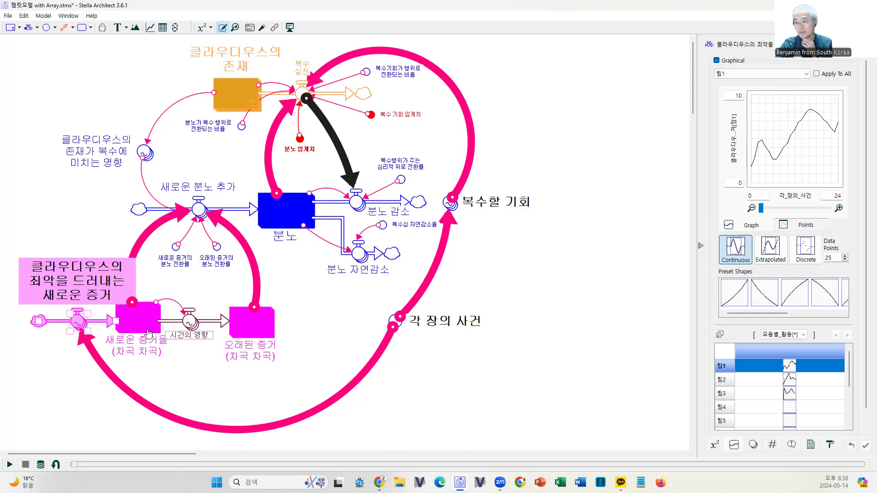
pyautogui.click(122, 330)
pyautogui.click(77, 323)
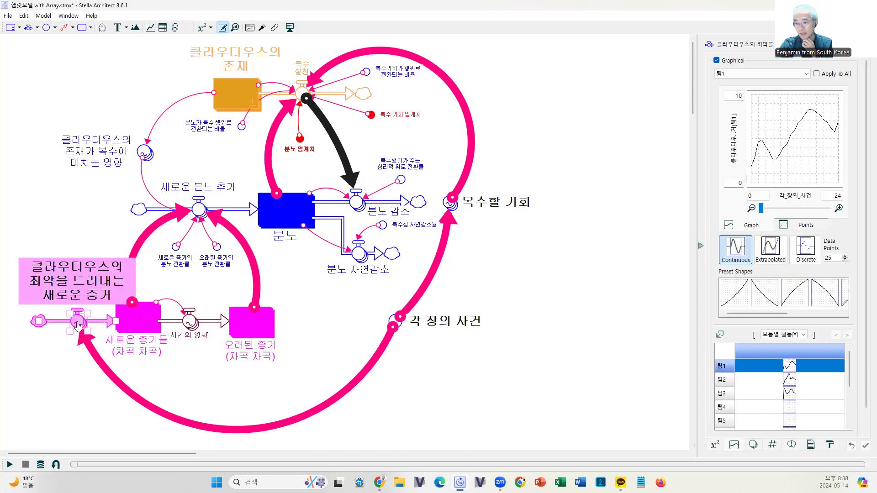
# Inspect the 새로운 증거들 (차곡 차곡) stock's initial-value equation and its array dimension settings.
pyautogui.click(152, 345)
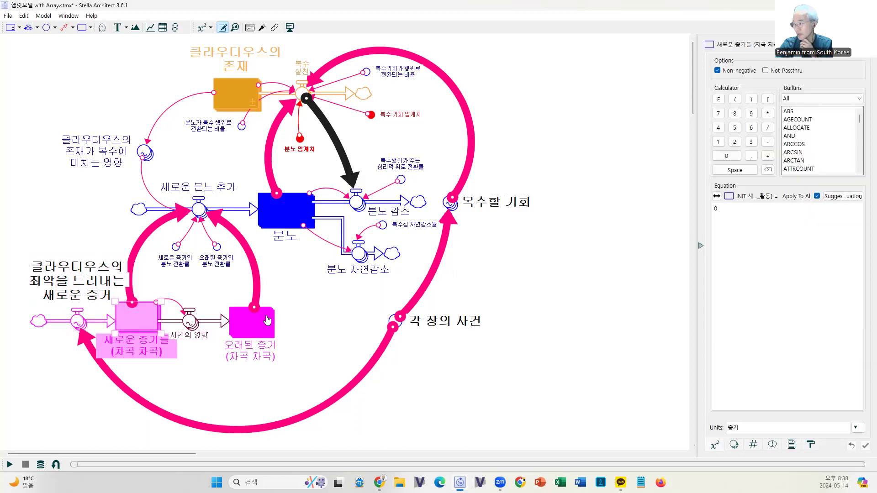
pyautogui.click(735, 446)
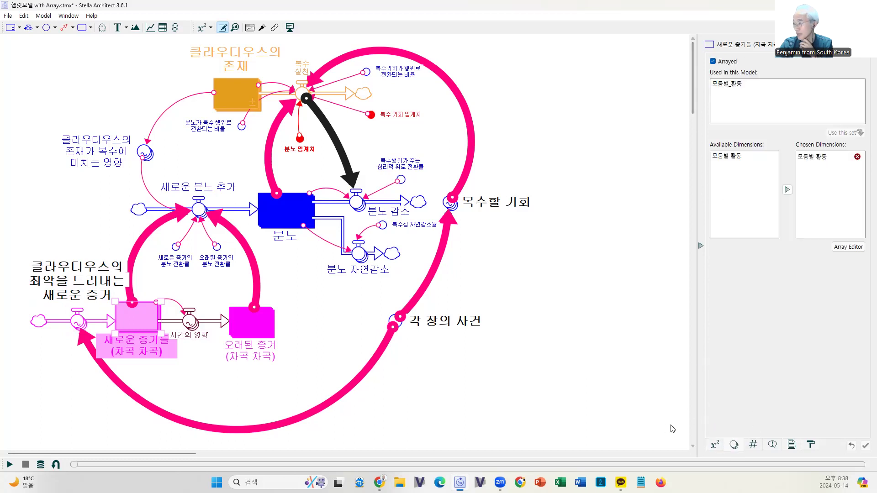
pyautogui.click(715, 446)
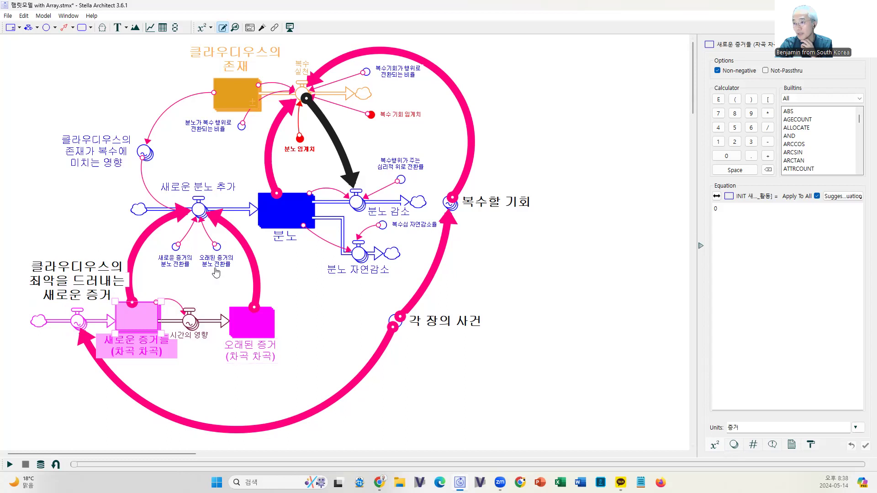
# Examine the 새로운 분노 추가 flow's equation, its Apply To All setting and its graphical function settings.
pyautogui.click(200, 211)
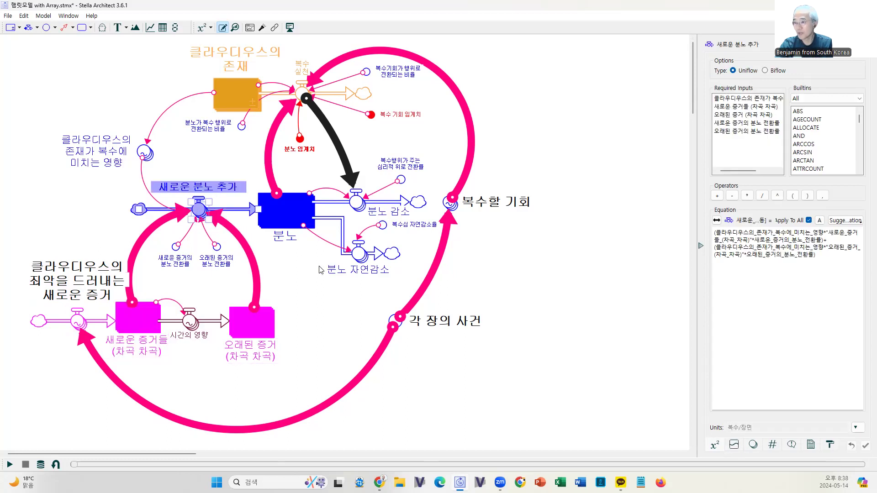
pyautogui.click(259, 250)
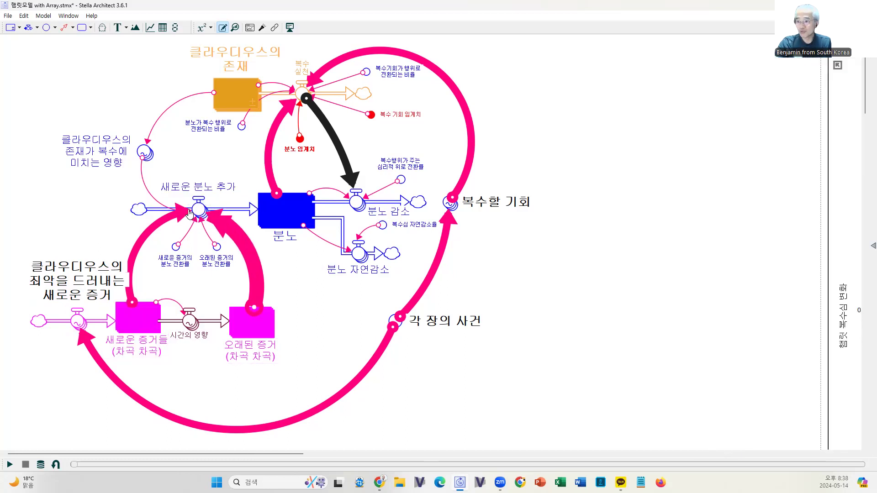
pyautogui.click(200, 211)
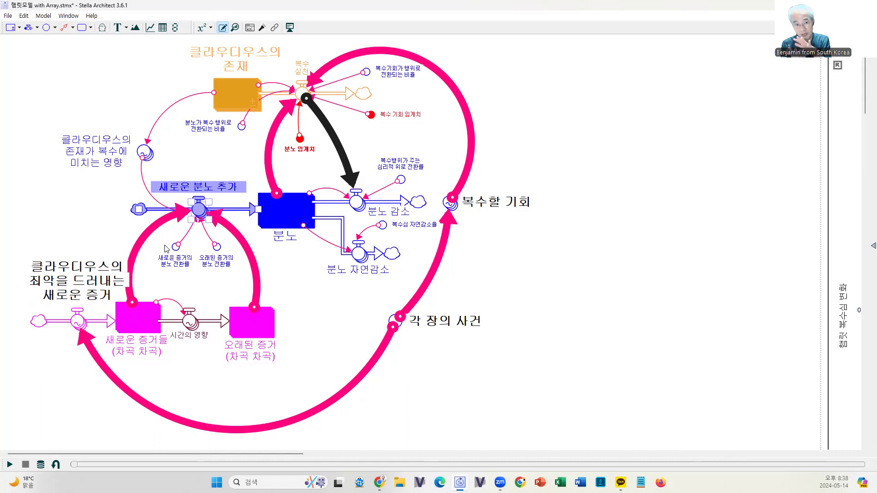
pyautogui.doubleClick(198, 215)
pyautogui.click(773, 297)
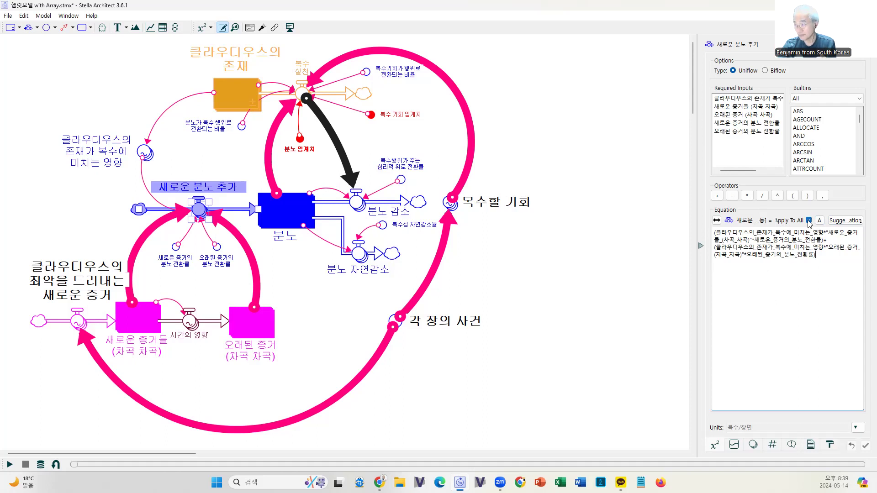
pyautogui.click(734, 446)
pyautogui.click(715, 446)
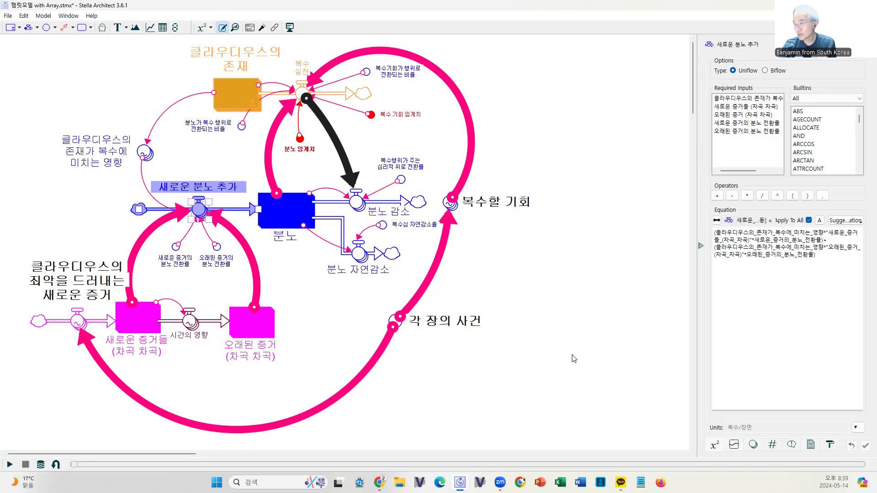
# Run the arrayed Hamlet model and compare the teams' curves on the 햄릿 복수심 변화 graph.
pyautogui.scroll(-4, 425, 390)
pyautogui.scroll(3, 423, 390)
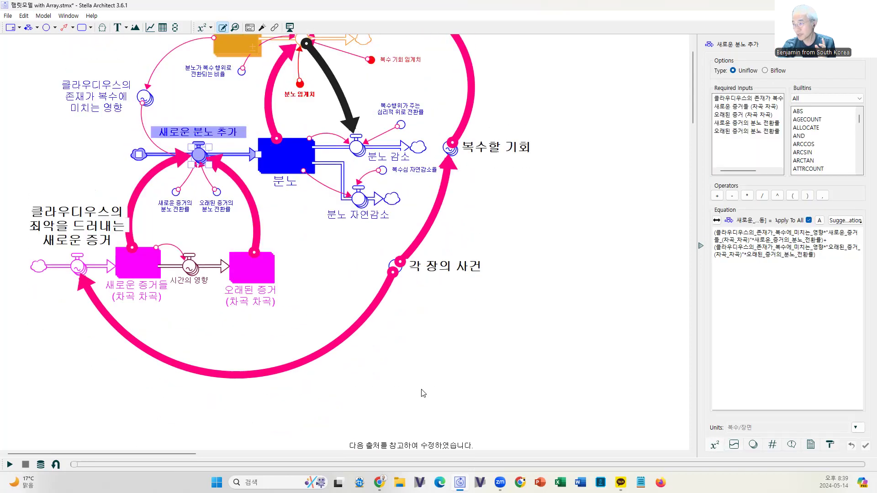
pyautogui.moveTo(151, 455); pyautogui.dragTo(338, 479)
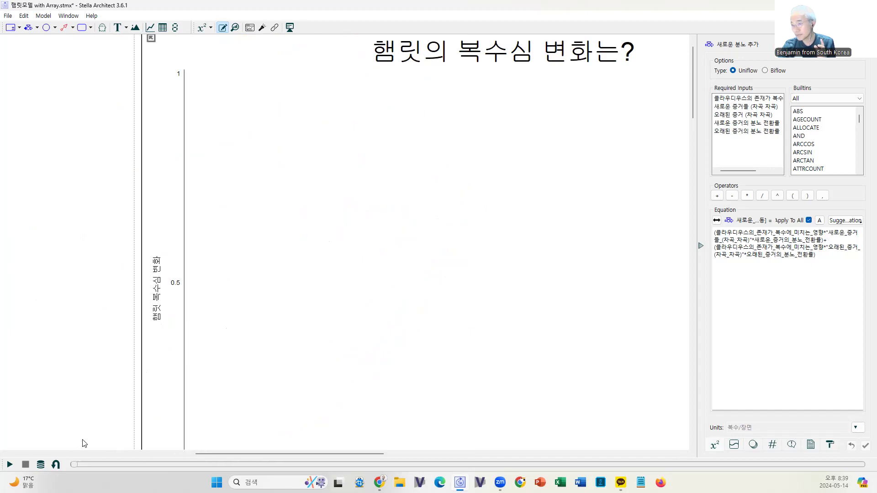
pyautogui.click(9, 465)
pyautogui.scroll(-4, 63, 352)
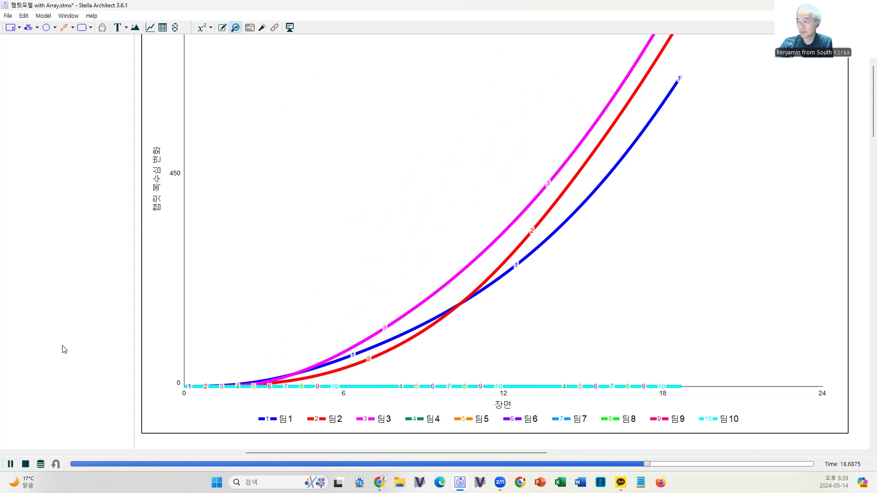
pyautogui.scroll(2, 65, 349)
pyautogui.scroll(-1, 65, 349)
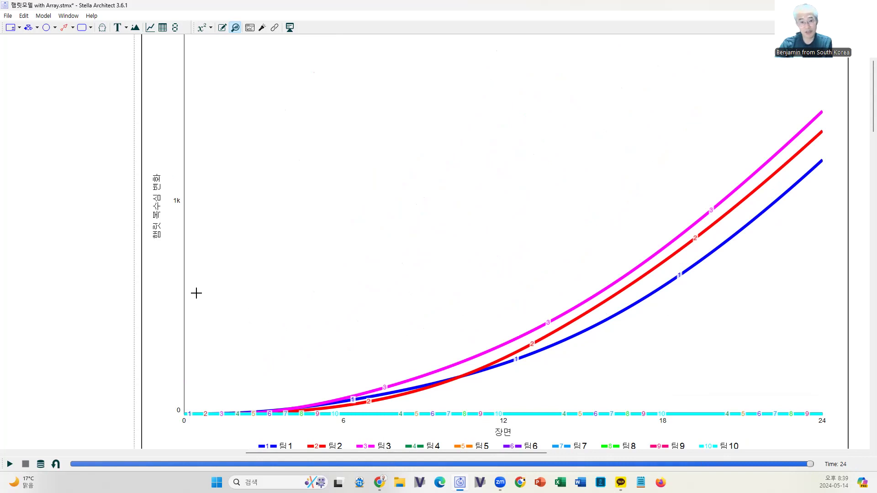
pyautogui.scroll(1, 196, 293)
pyautogui.scroll(-2, 196, 293)
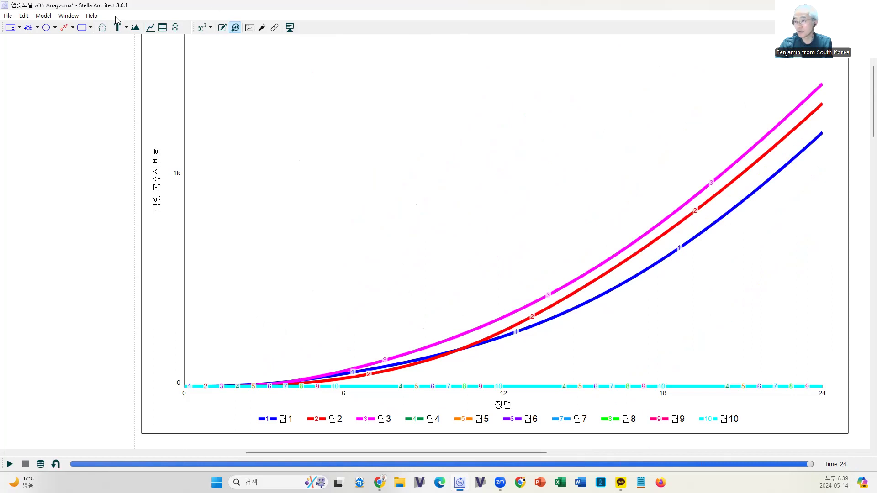
# Open the file 햄릿모델 No Array.stmx and display its equations in the Equation Viewer.
pyautogui.click(6, 17)
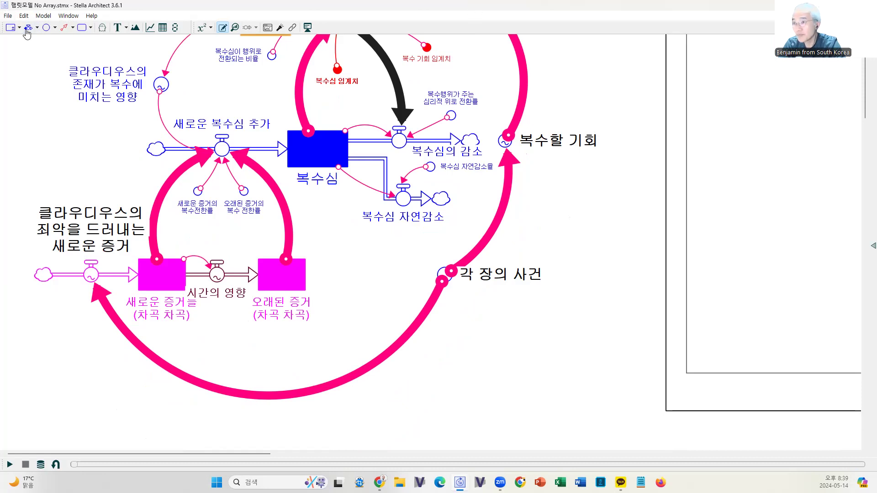
pyautogui.click(44, 15)
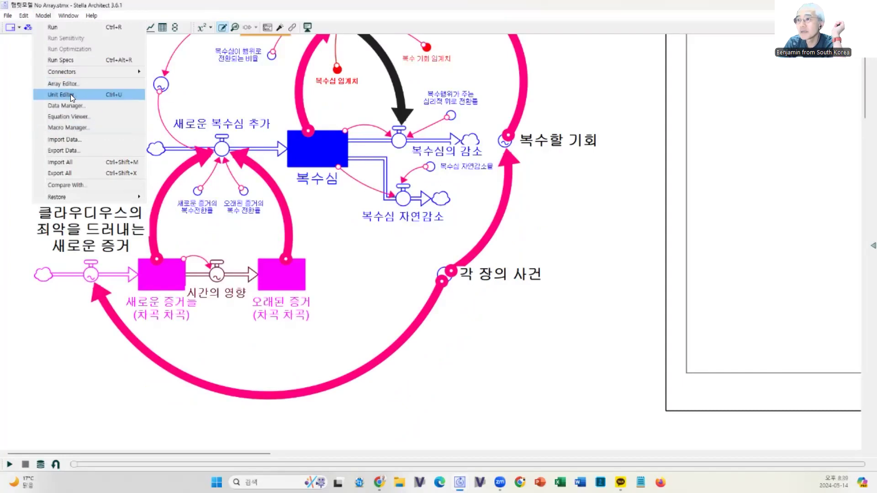
pyautogui.click(70, 118)
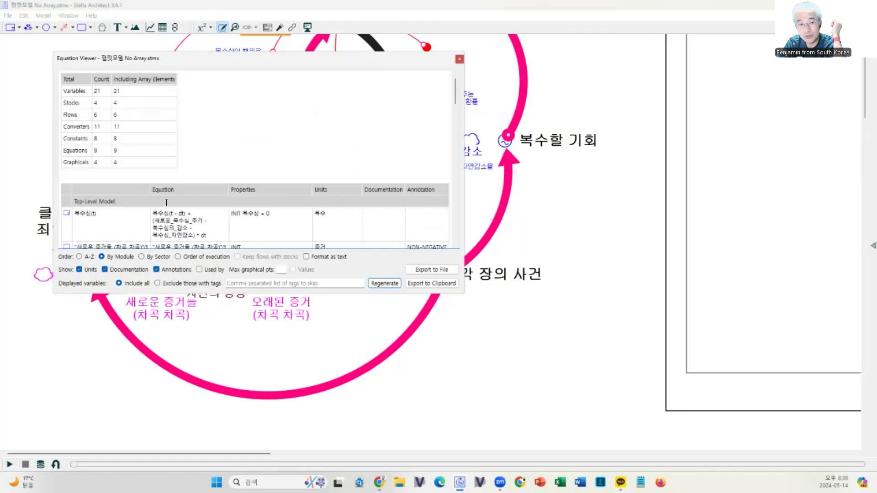
# Review the no-array model's equations in the Equation Viewer and export them to the clipboard.
pyautogui.scroll(-5, 288, 187)
pyautogui.scroll(5, 189, 163)
pyautogui.scroll(-10, 80, 115)
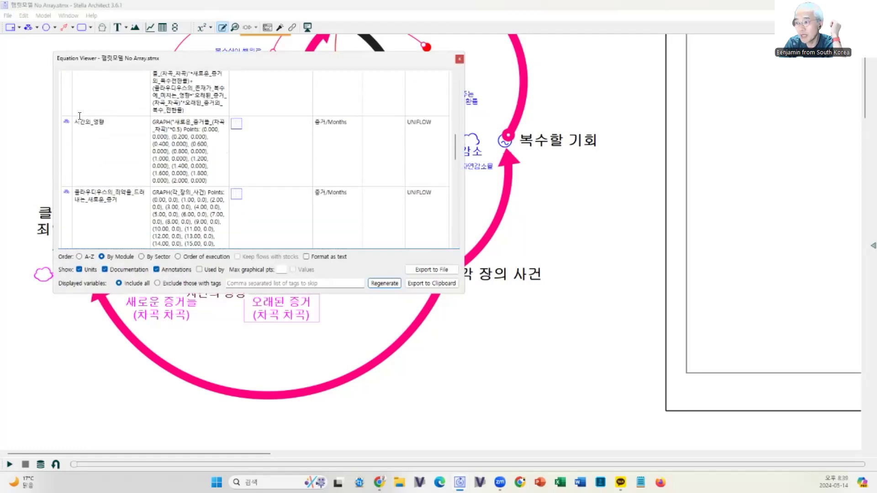
pyautogui.scroll(5, 186, 207)
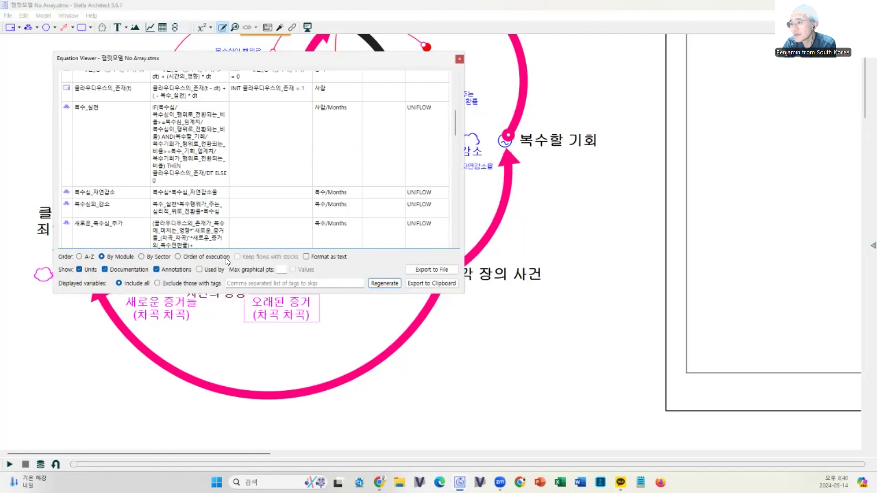
pyautogui.scroll(10, 251, 199)
pyautogui.scroll(-8, 251, 199)
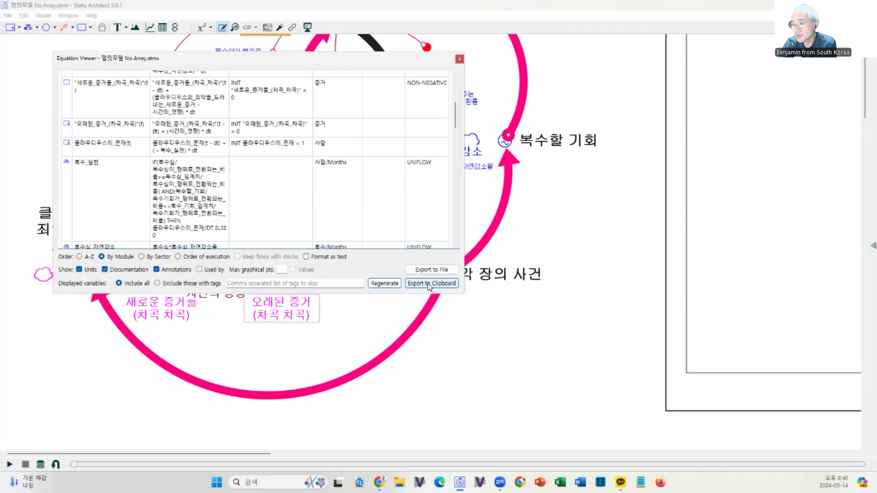
pyautogui.scroll(5, 241, 208)
pyautogui.scroll(-8, 241, 209)
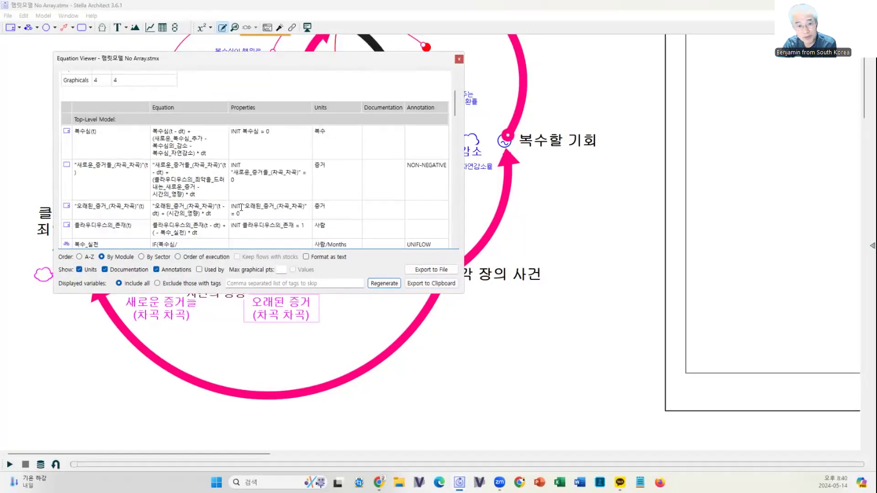
pyautogui.click(426, 284)
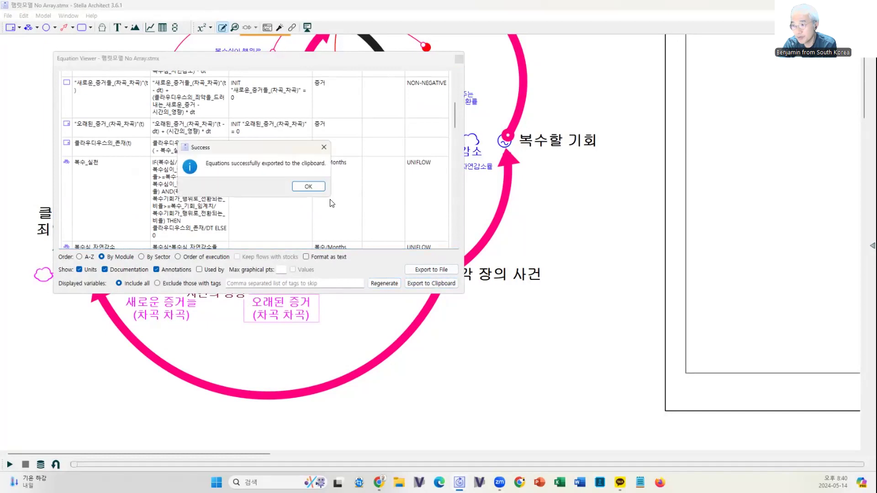
pyautogui.click(308, 185)
# Switch to Google Drive in Chrome and create a new blank Google Docs document.
pyautogui.moveTo(379, 482)
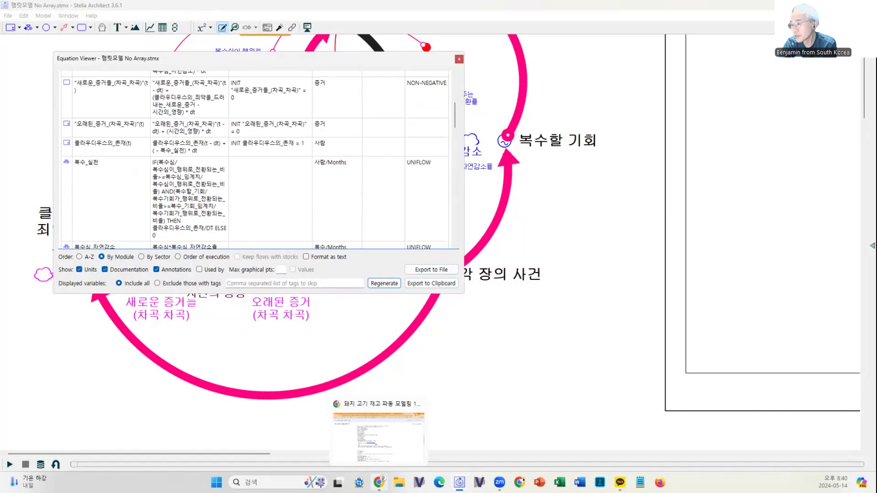
pyautogui.click(379, 436)
pyautogui.click(68, 9)
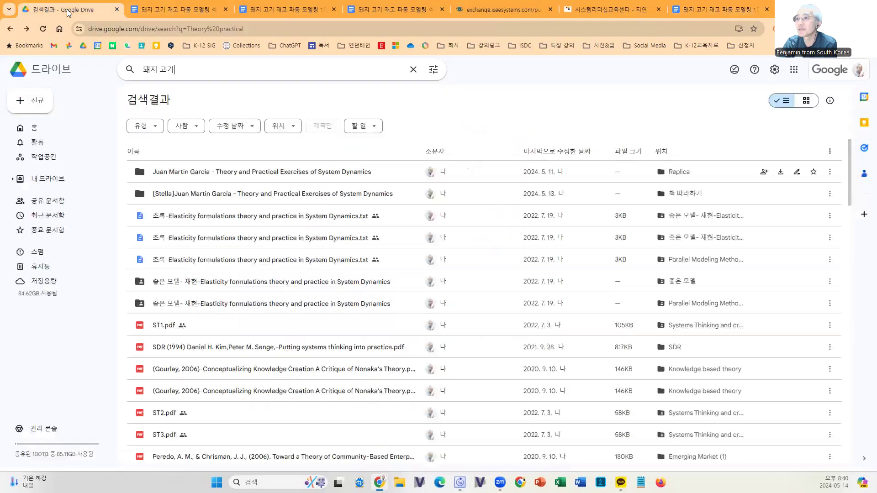
pyautogui.click(37, 104)
pyautogui.click(57, 159)
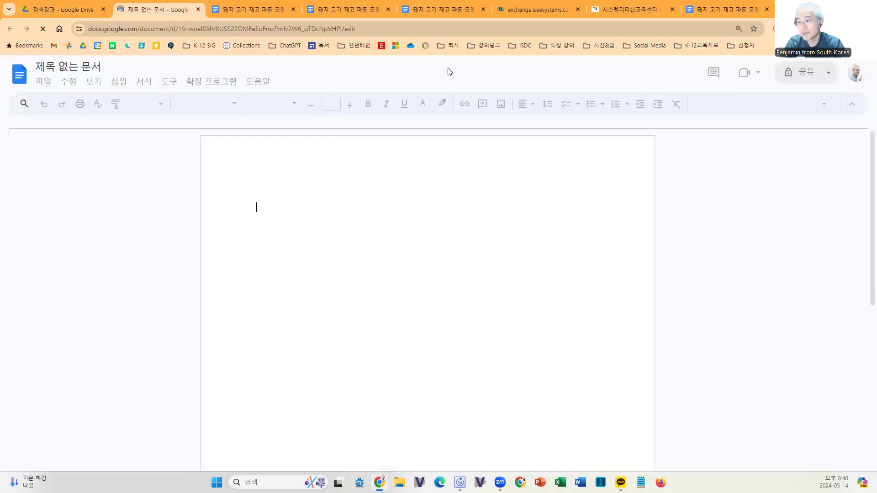
# Title the new document 햄릿 모델링 (No Array) Equations.
pyautogui.click(102, 73)
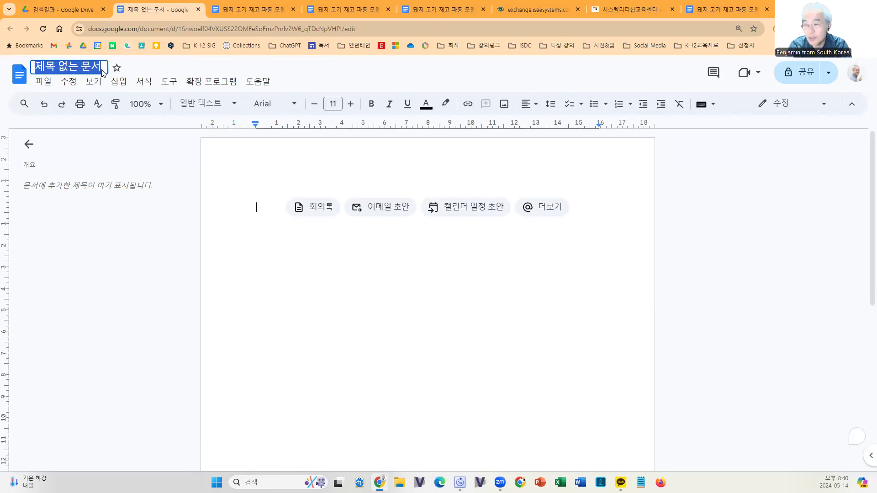
pyautogui.write('햄릿 모델링')
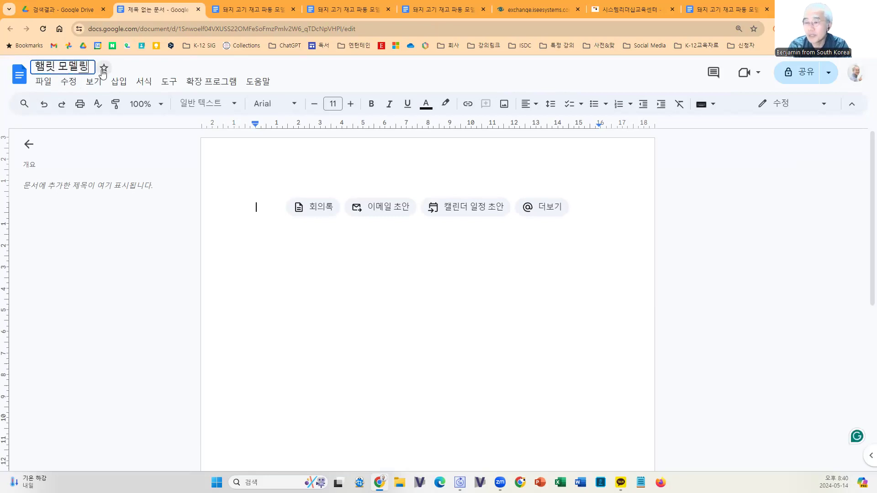
pyautogui.write(' (Np')
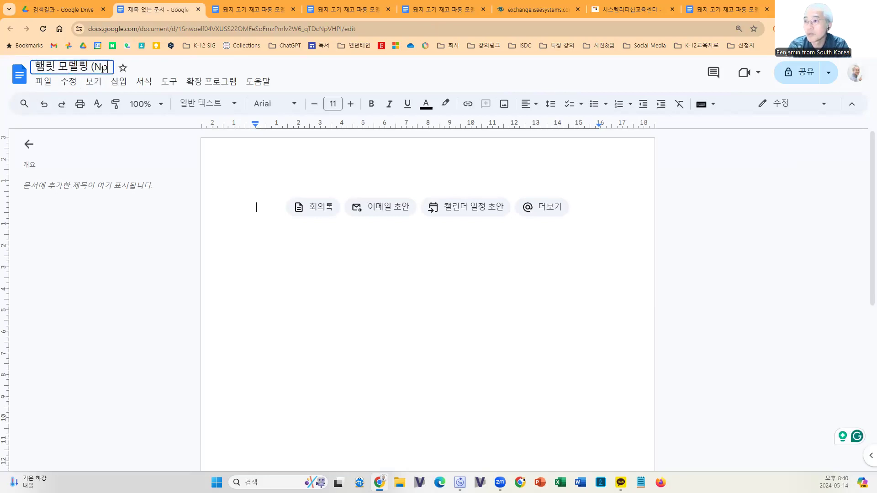
pyautogui.write(' Array')
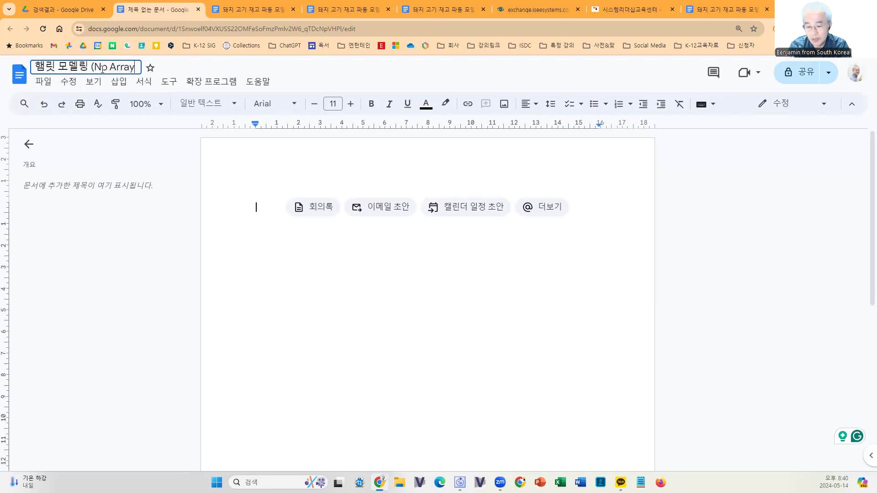
pyautogui.write(') 비')
pyautogui.press('BackSpace')
pyautogui.write('Equations')
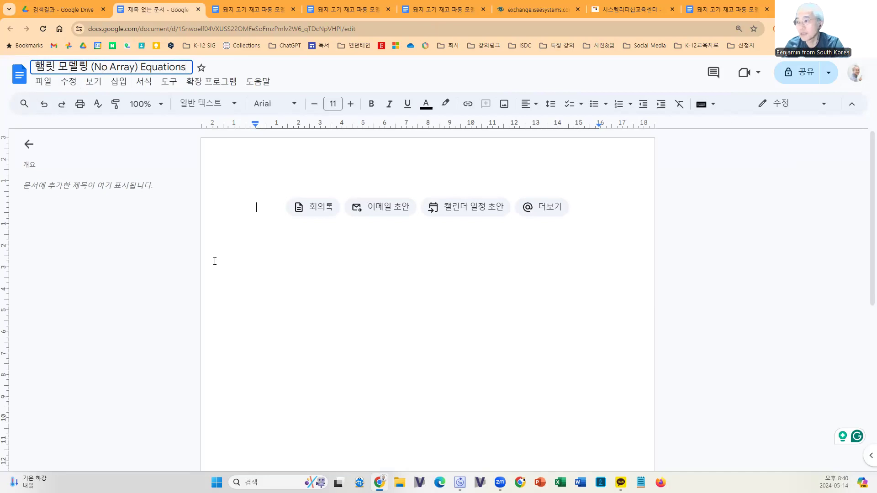
pyautogui.press('Return')
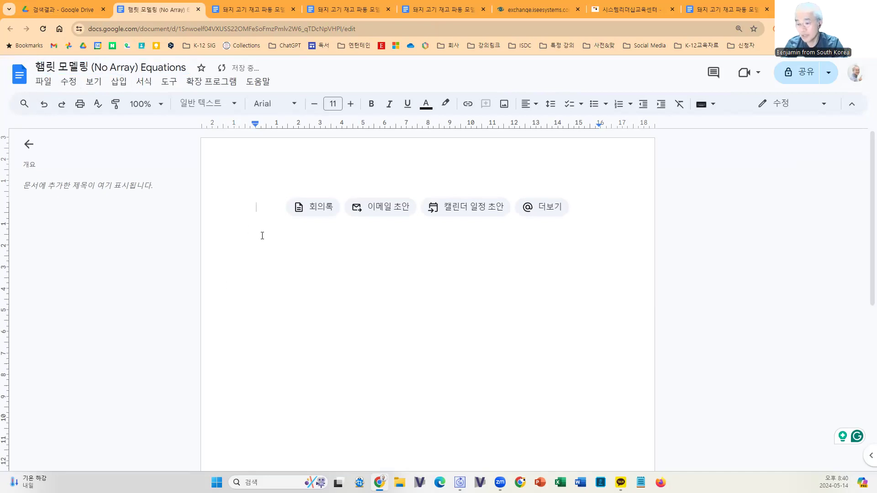
# Try to paste the exported equations into the document body below a blank line.
pyautogui.press('Return')
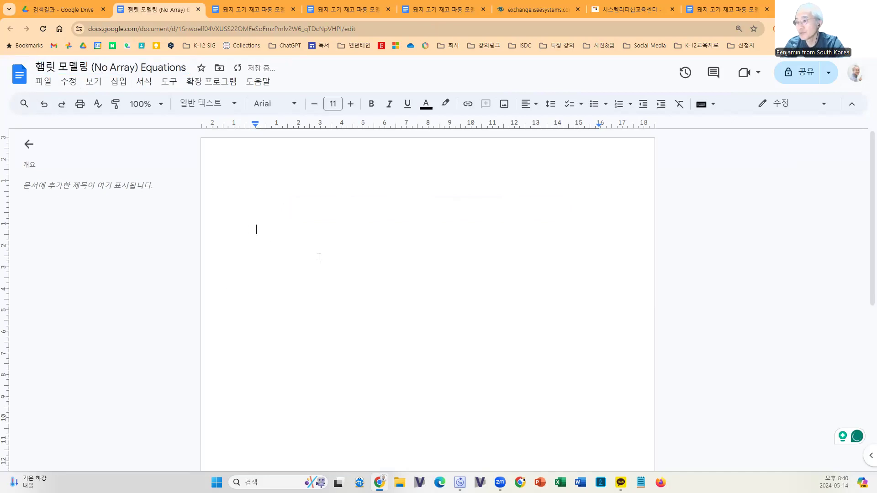
pyautogui.scroll(-5, 251, 232)
pyautogui.scroll(4, 251, 233)
pyautogui.scroll(1, 250, 227)
pyautogui.rightClick(251, 227)
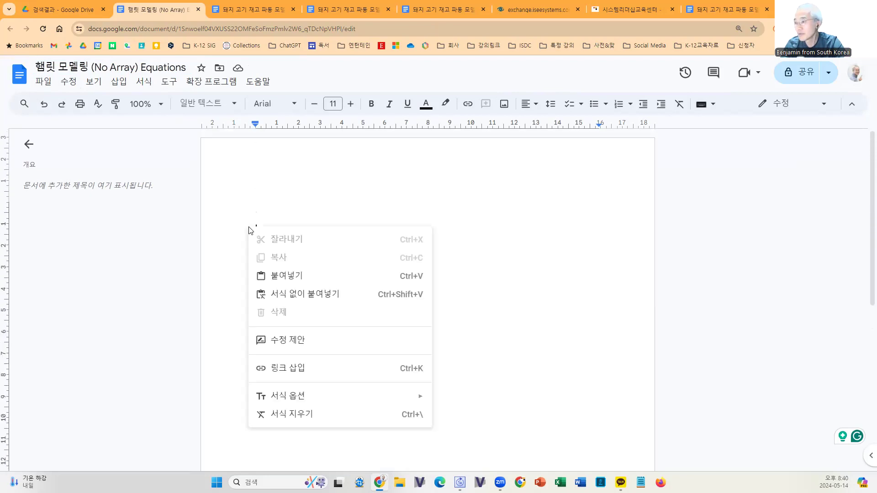
pyautogui.click(287, 276)
pyautogui.scroll(-2, 308, 327)
pyautogui.scroll(2, 308, 327)
pyautogui.scroll(-2, 308, 327)
pyautogui.scroll(2, 308, 327)
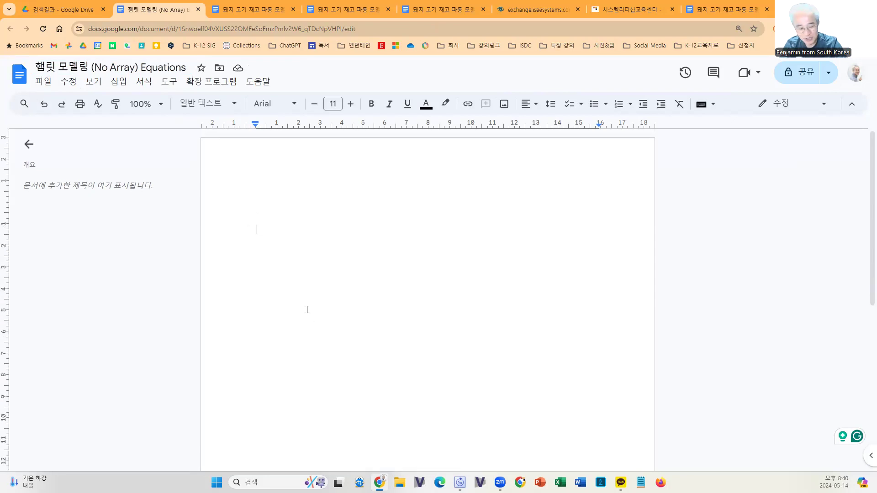
# Export the equations from Stella to the clipboard again and try to paste them into the document without formatting.
pyautogui.hotkey('alt', 'Tab')
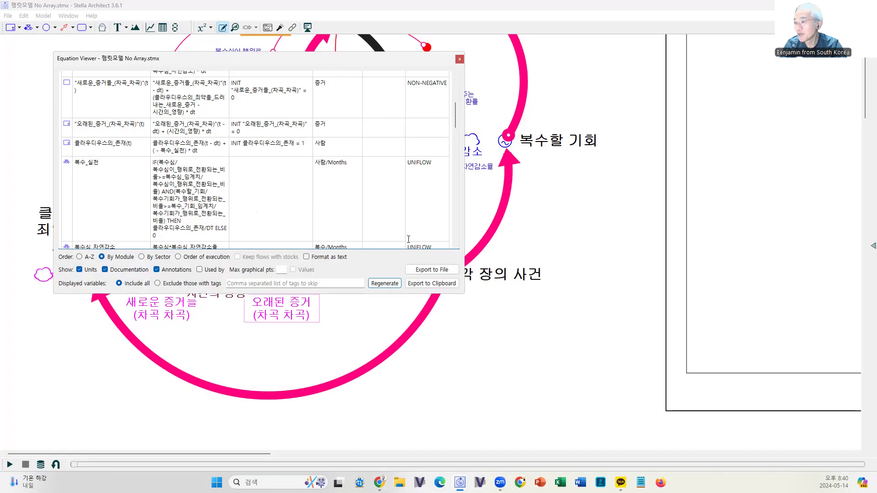
pyautogui.click(421, 285)
pyautogui.click(309, 187)
pyautogui.hotkey('alt', 'Tab')
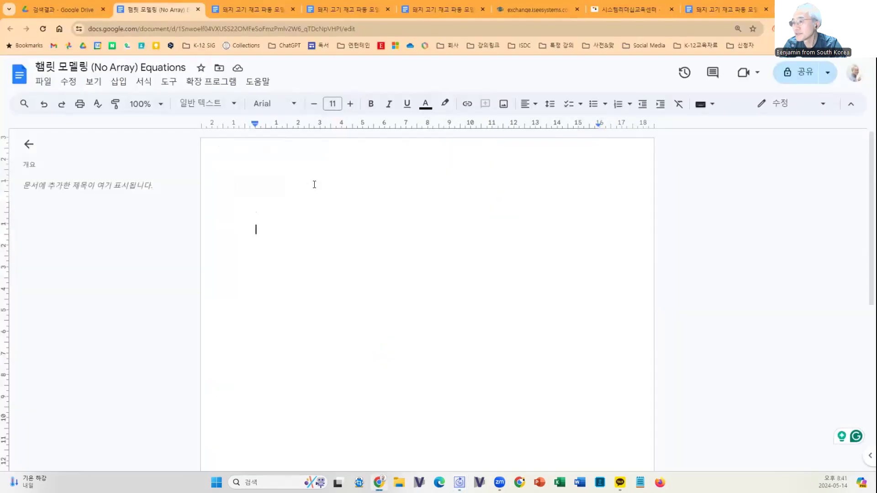
pyautogui.rightClick(255, 230)
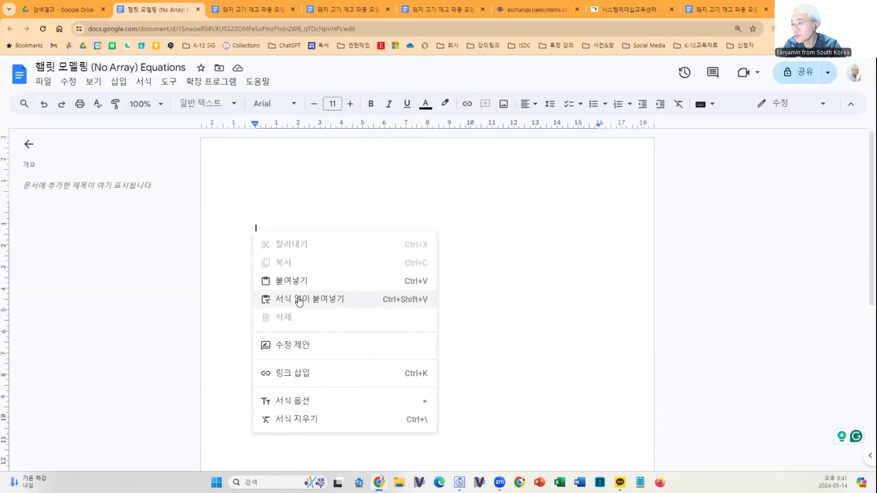
pyautogui.click(299, 300)
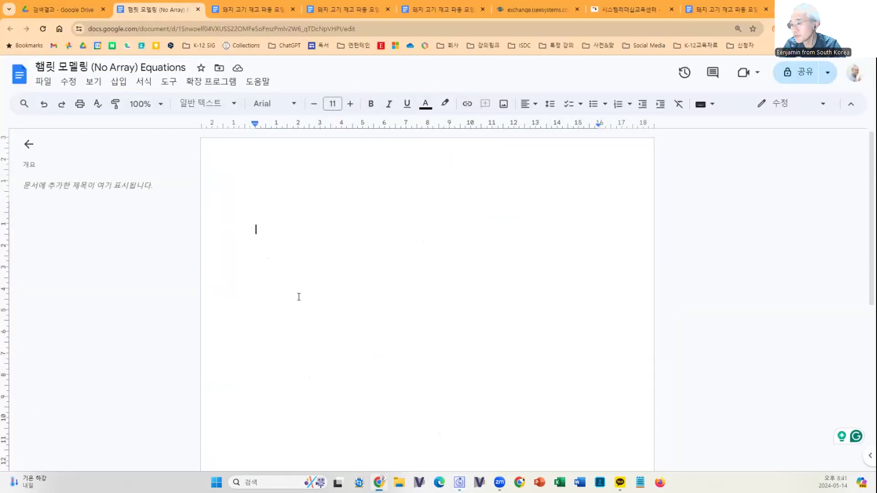
pyautogui.rightClick(250, 224)
pyautogui.click(305, 270)
# Switch back to Stella's Equation Viewer and display the equations as text with flows kept with their stocks.
pyautogui.hotkey('alt', 'Tab')
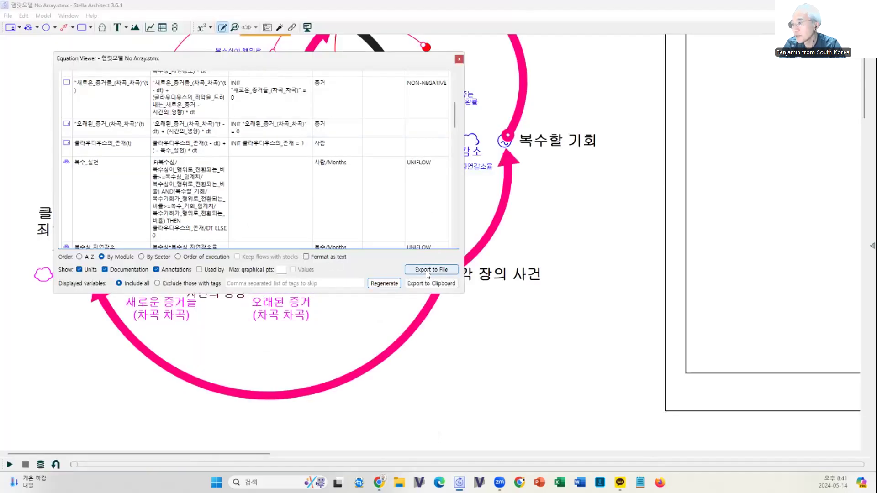
pyautogui.click(306, 257)
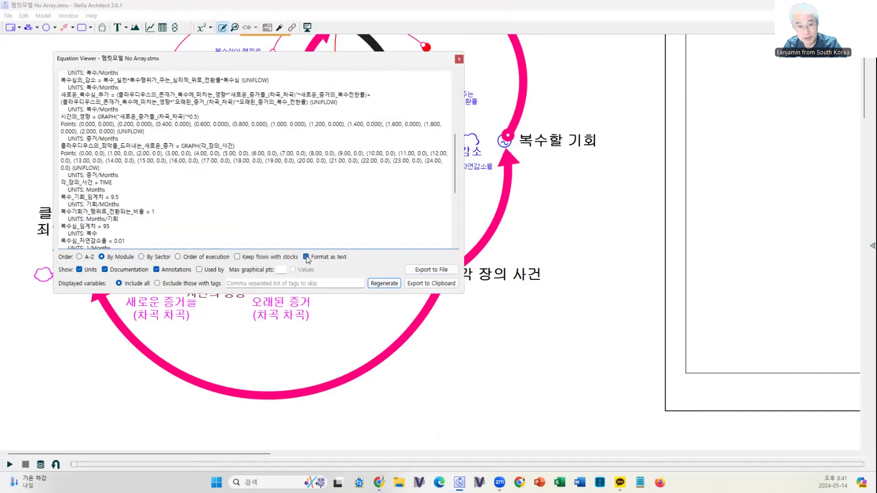
pyautogui.scroll(8, 299, 161)
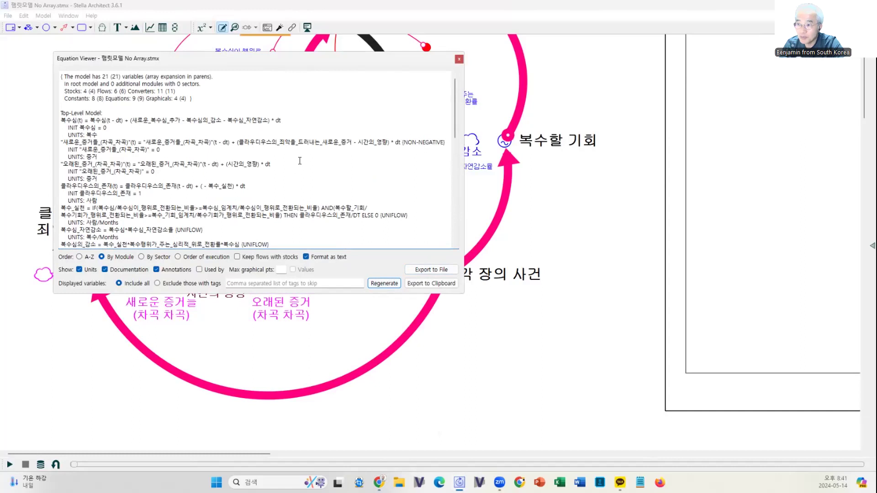
pyautogui.scroll(-9, 300, 161)
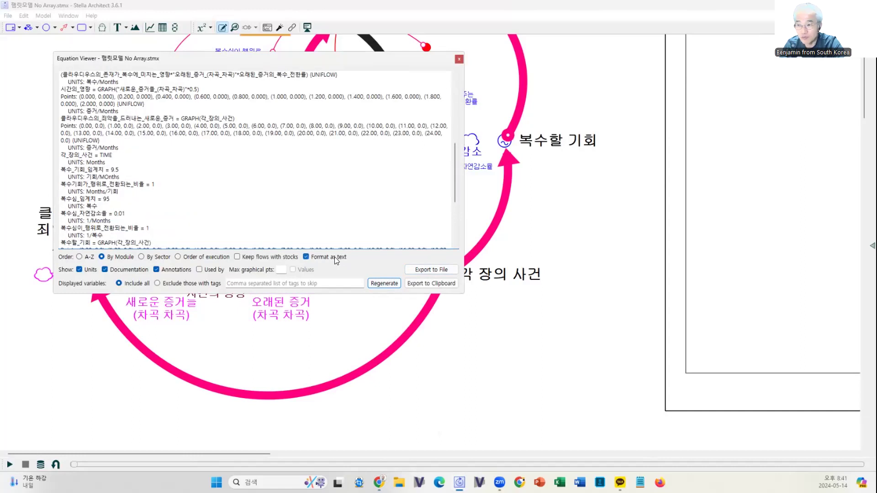
pyautogui.scroll(-5, 284, 165)
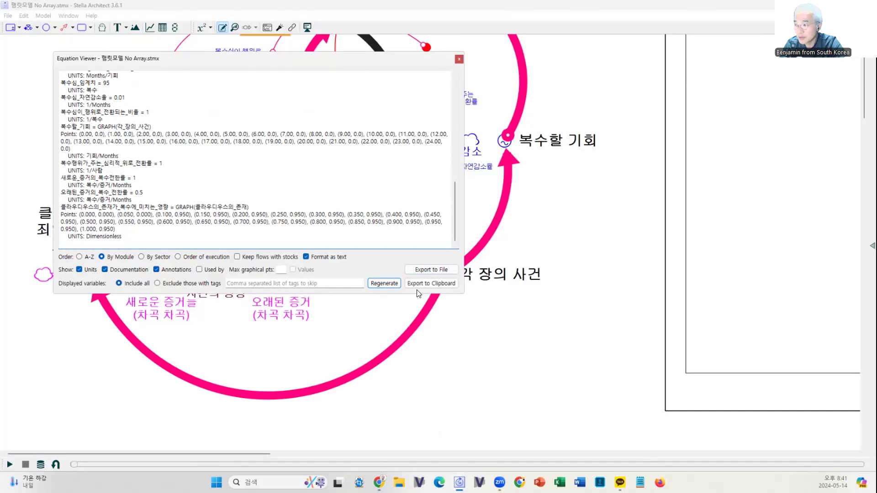
pyautogui.click(237, 257)
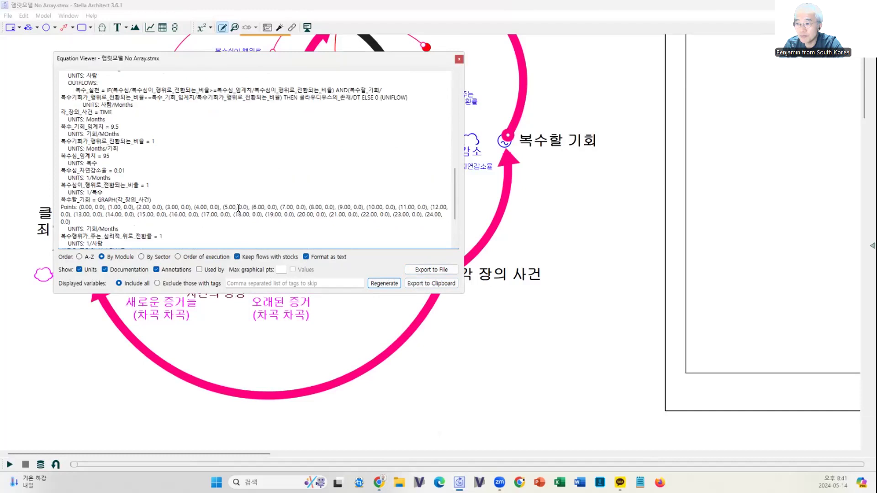
pyautogui.scroll(8, 239, 209)
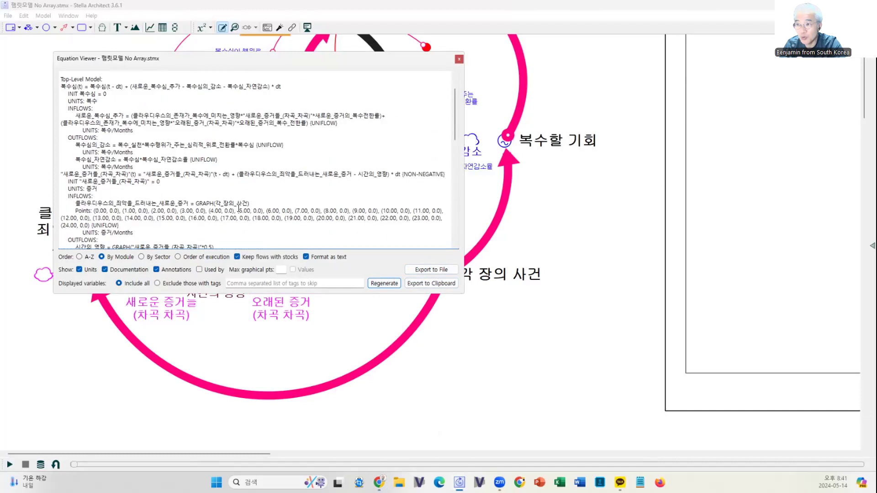
pyautogui.scroll(-10, 239, 208)
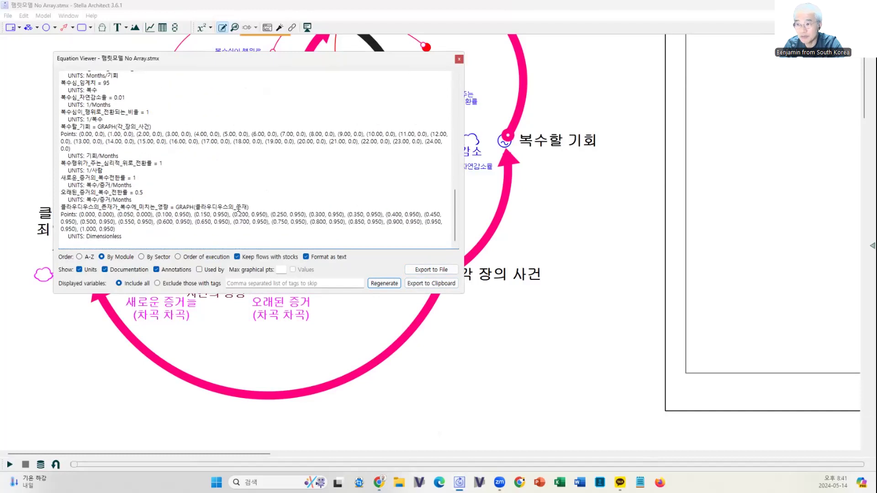
# Export the text-formatted equations to the clipboard and paste them into the 햄릿 모델링 (No Array) Equations document.
pyautogui.click(419, 284)
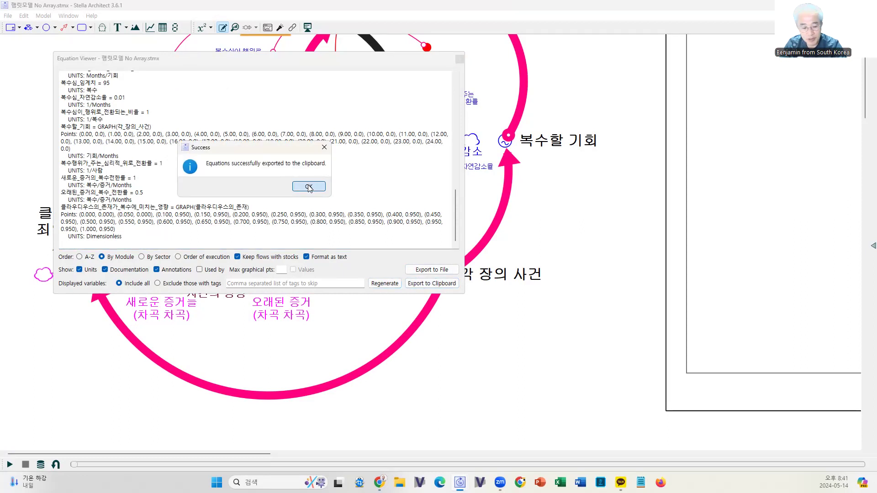
pyautogui.hotkey('alt', 'Tab')
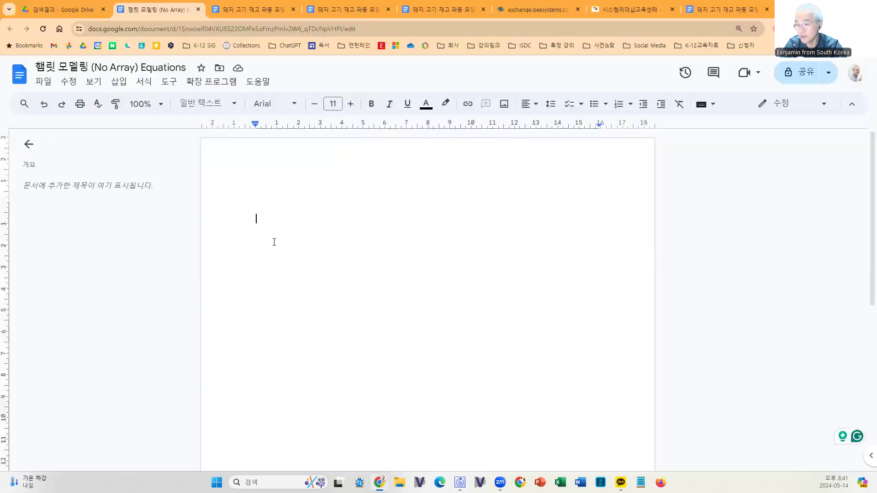
pyautogui.hotkey('ctrl', 'v')
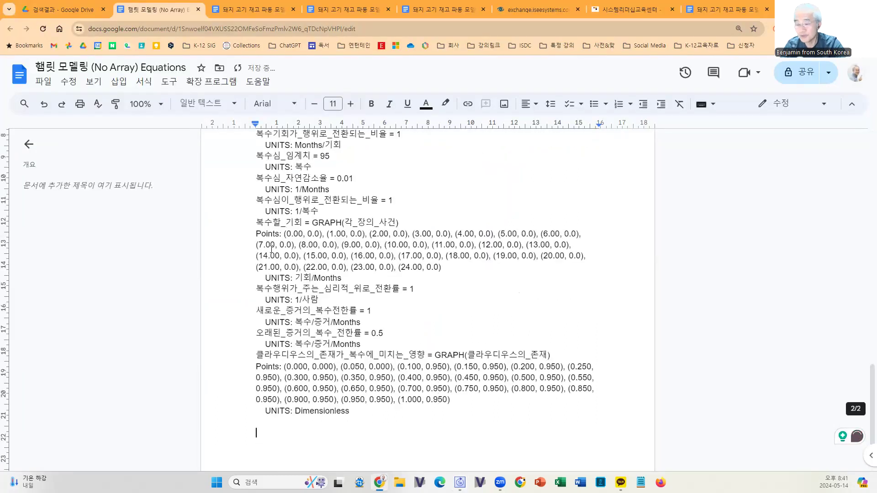
pyautogui.scroll(15, 271, 249)
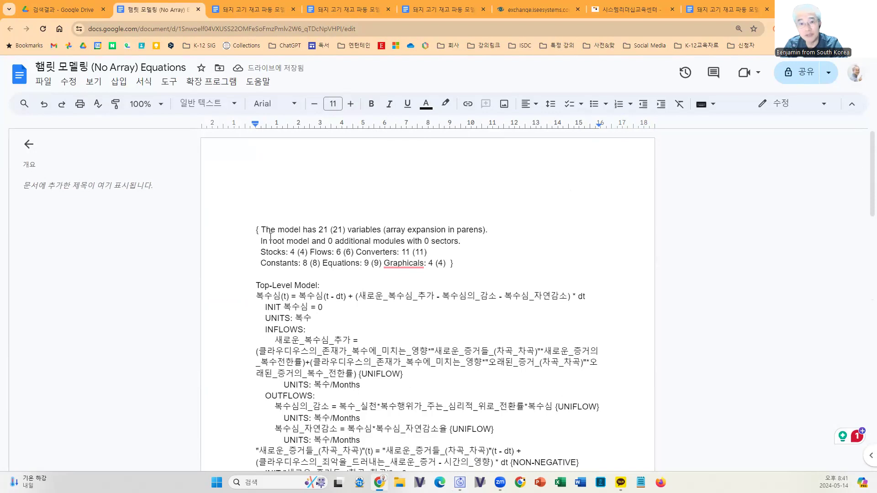
# Switch back to Stella and review the text-formatted equations from the start of the listing.
pyautogui.hotkey('alt', 'Tab')
pyautogui.scroll(8, 349, 197)
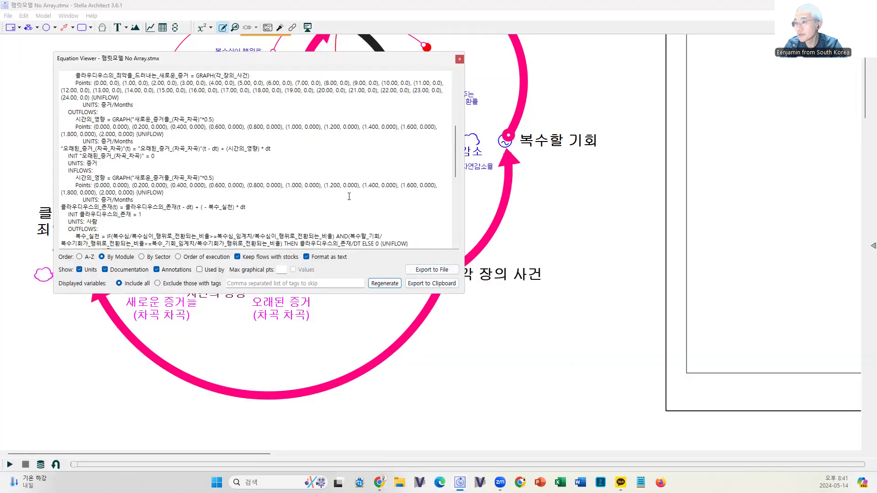
pyautogui.scroll(7, 273, 184)
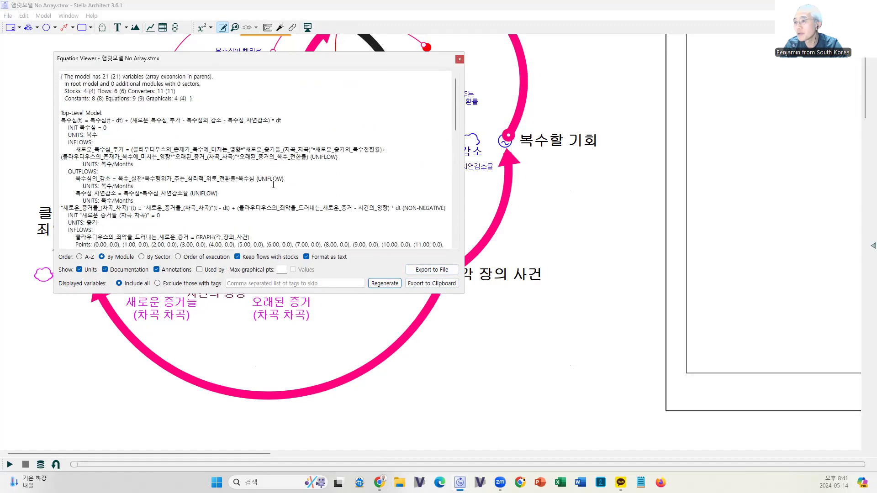
# Turn off text formatting in the Equation Viewer and copy the Run Specs rows from the heading through Time Units.
pyautogui.scroll(-8, 273, 184)
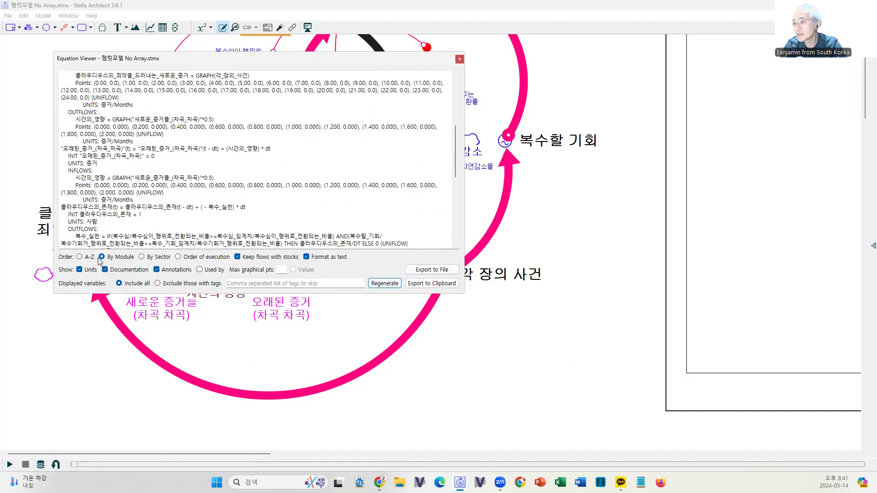
pyautogui.click(307, 257)
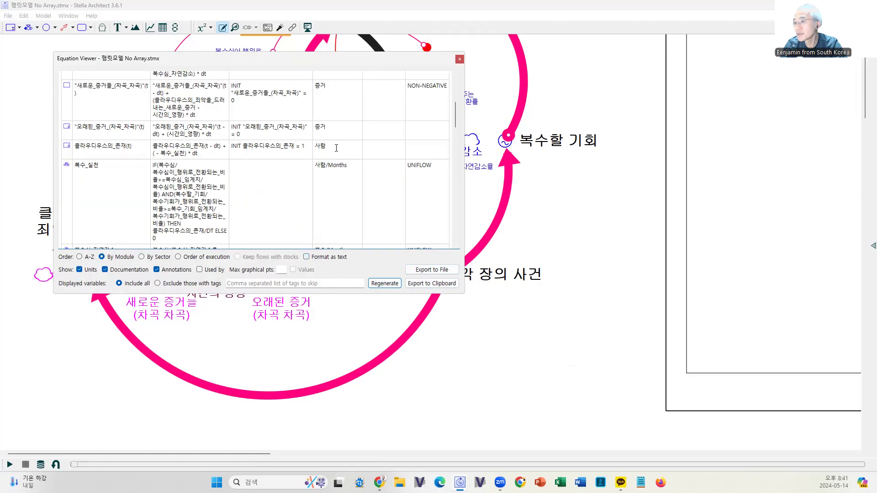
pyautogui.scroll(-15, 335, 149)
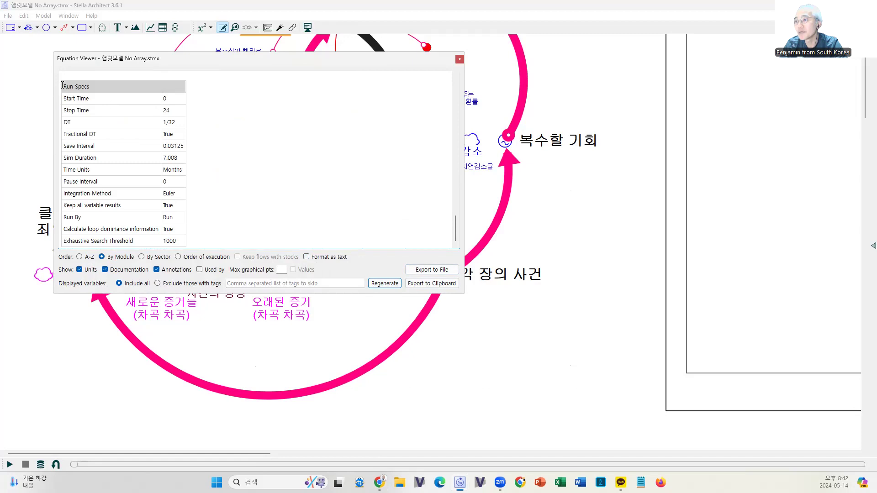
pyautogui.moveTo(87, 101); pyautogui.dragTo(185, 174)
pyautogui.hotkey('ctrl', 'c')
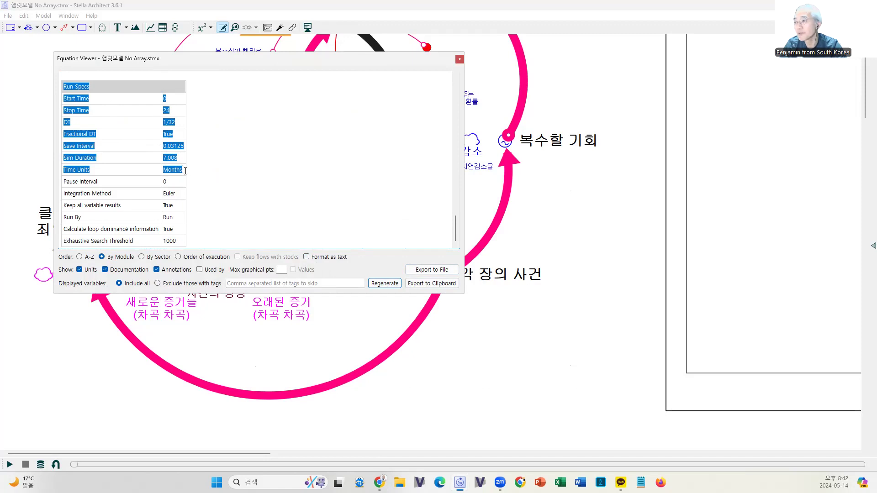
# Switch to the Google Doc and replace the model summary block above Top-Level Model with the copied Run Specs.
pyautogui.hotkey('alt', 'Tab')
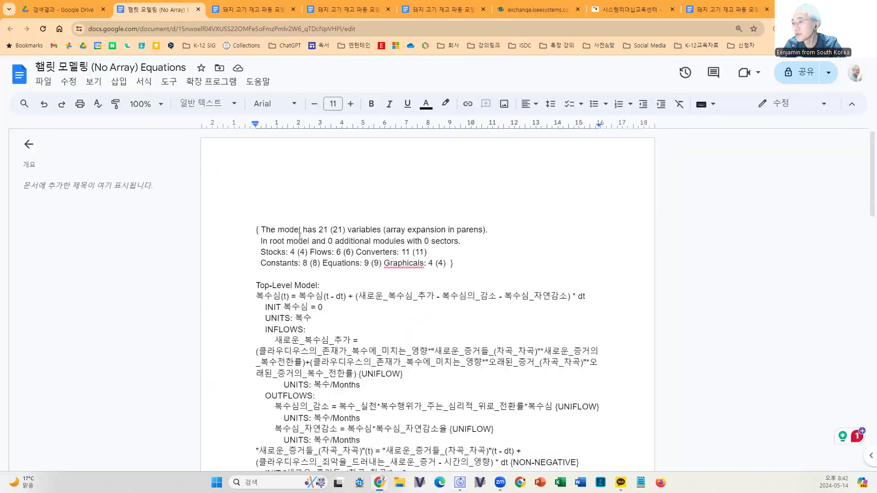
pyautogui.moveTo(253, 227); pyautogui.dragTo(455, 264)
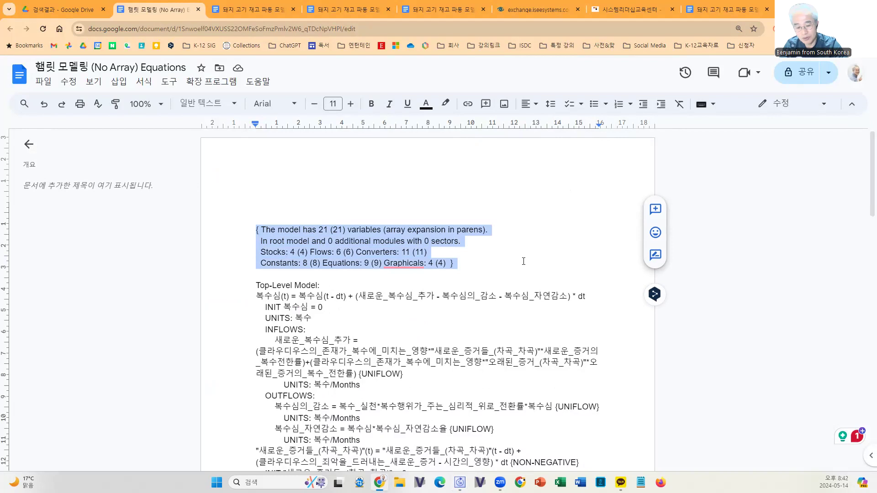
pyautogui.hotkey('ctrl', 'v')
pyautogui.click(256, 241)
pyautogui.moveTo(256, 240); pyautogui.dragTo(369, 240)
# Join the Start Time, Stop Time and DT labels with their values 0, 24 and 1/32, each on one line.
pyautogui.click(329, 253)
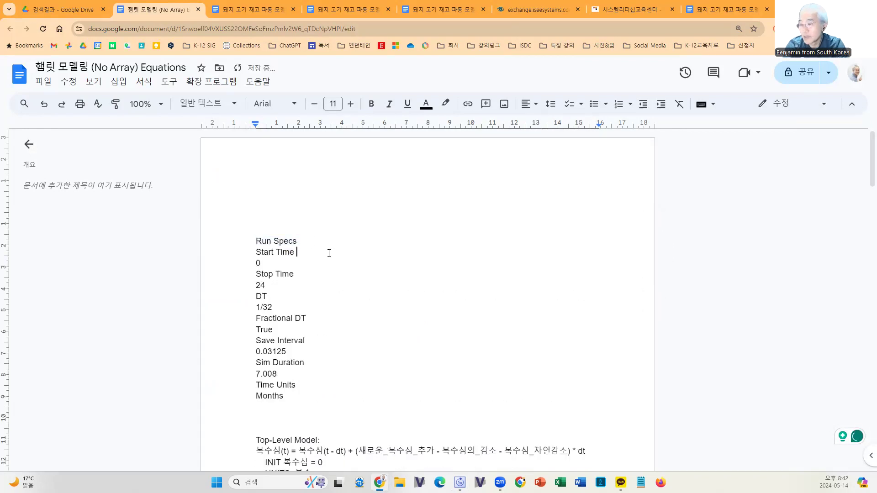
pyautogui.press('Delete')
pyautogui.press('Down')
pyautogui.press('Delete')
pyautogui.press('Down')
pyautogui.press('Delete')
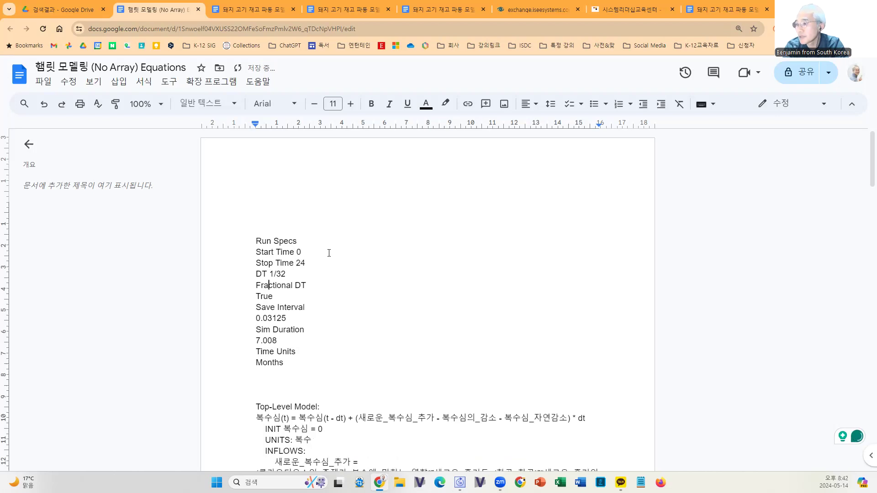
# Delete the Fractional DT, Save Interval and Sim Duration entries with their values, and join Time Units with Months on one line.
pyautogui.hotkey('shift', 'Down')
pyautogui.hotkey('shift', 'Down')
pyautogui.hotkey('shift', 'Down')
pyautogui.hotkey('shift', 'Down')
pyautogui.hotkey('shift', 'Down')
pyautogui.hotkey('shift', 'Down')
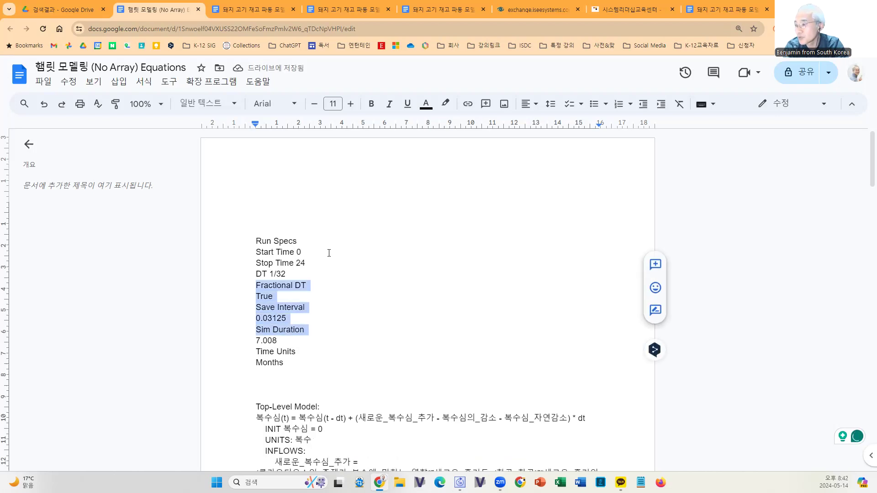
pyautogui.press('Delete')
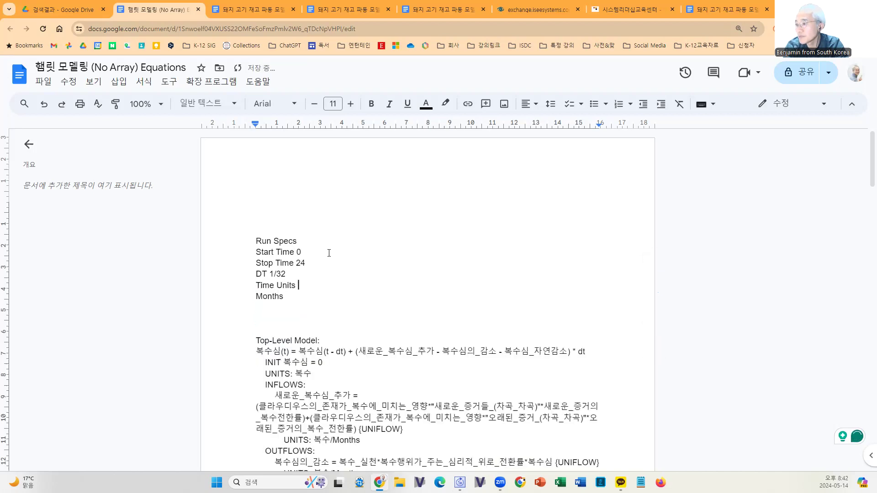
pyautogui.press('Delete')
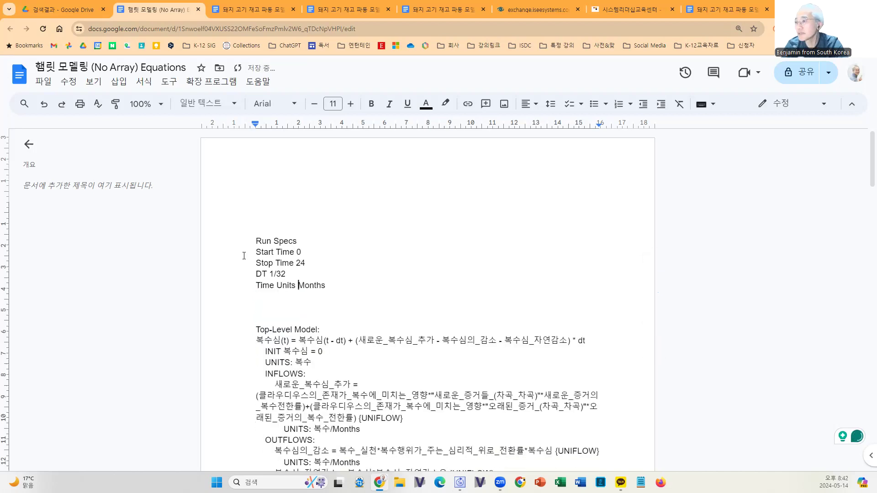
# Format the four Run Specs entries from Start Time to Time Units as a bulleted list and remove an empty line below it.
pyautogui.moveTo(244, 256); pyautogui.dragTo(294, 283)
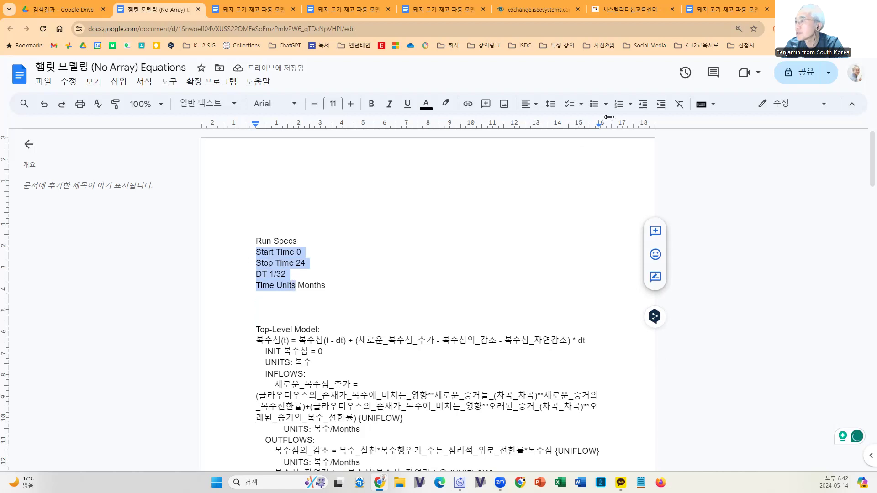
pyautogui.click(594, 104)
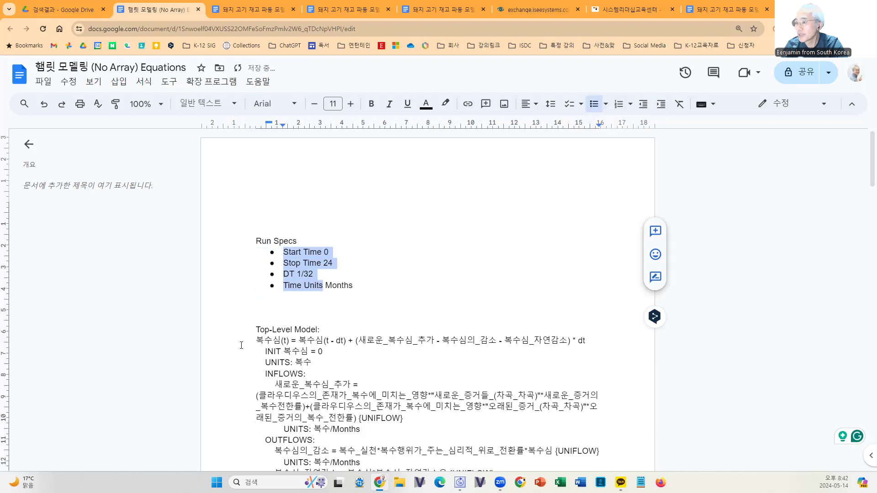
pyautogui.click(281, 309)
pyautogui.press('Delete')
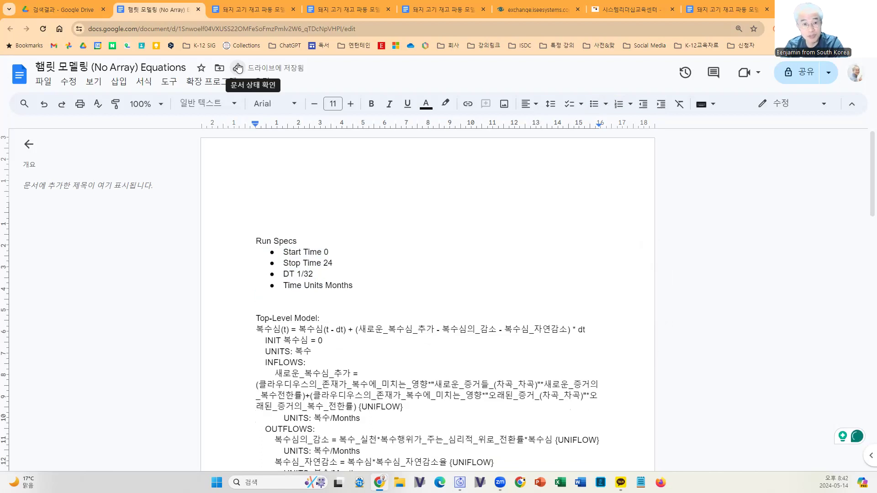
# Switch to Stella, close the Equation Viewer and return to the Google Doc.
pyautogui.hotkey('alt', 'Tab')
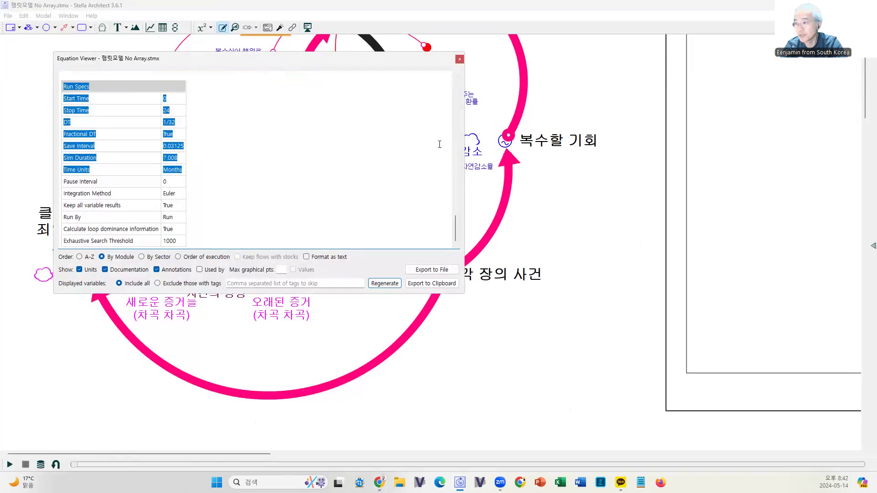
pyautogui.click(459, 59)
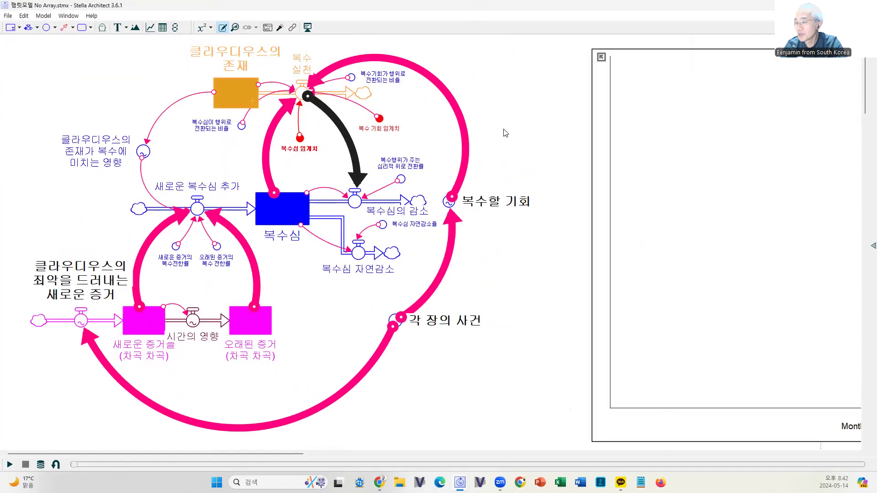
pyautogui.hotkey('alt', 'Tab')
# Add the title line "Appendix 모델의 Equations" above the Run Specs at the start of the document.
pyautogui.scroll(-3, 412, 161)
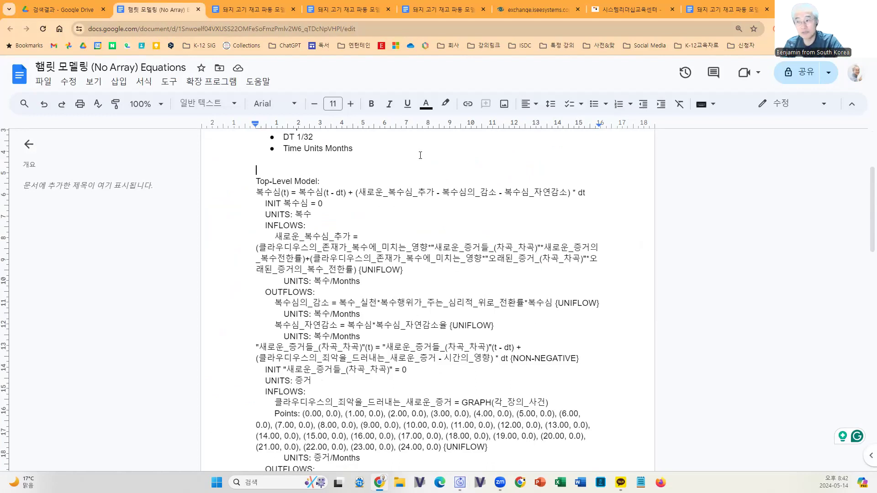
pyautogui.scroll(3, 251, 205)
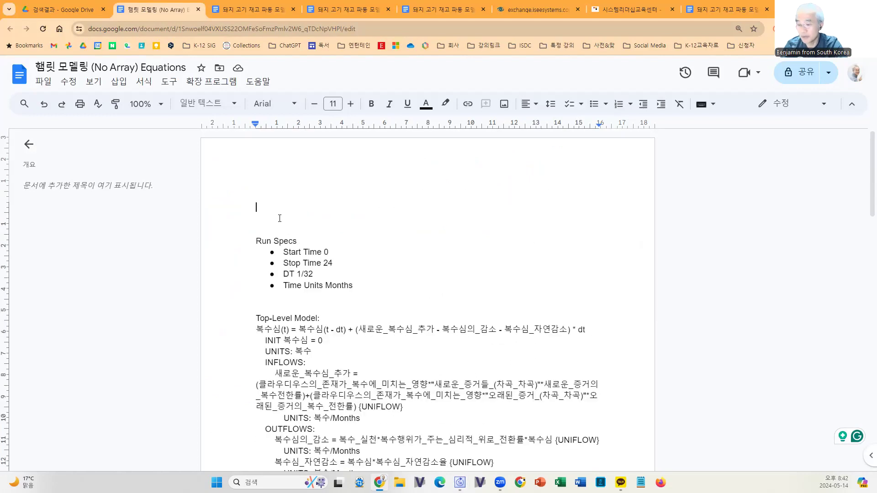
pyautogui.write('Appendix ')
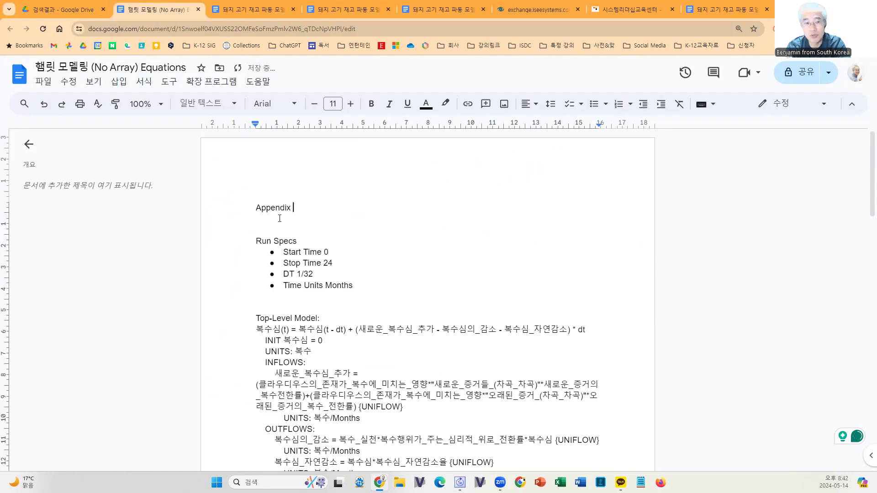
pyautogui.write('모')
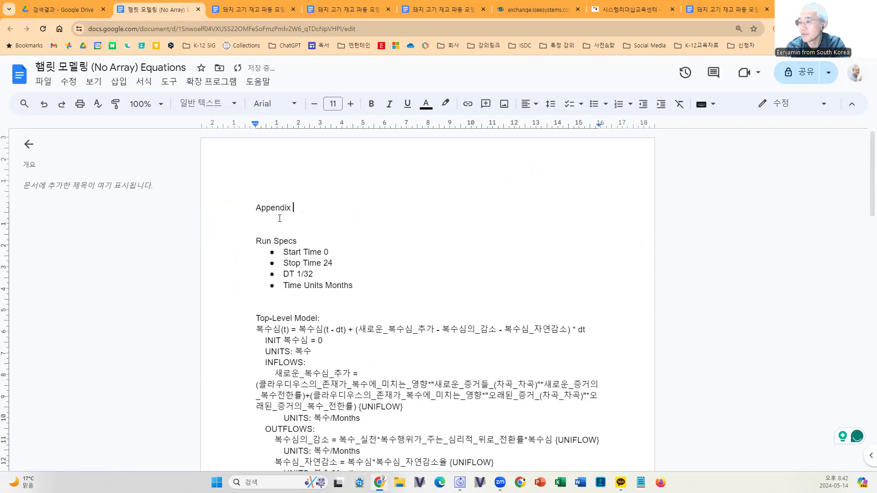
pyautogui.write('델의 E')
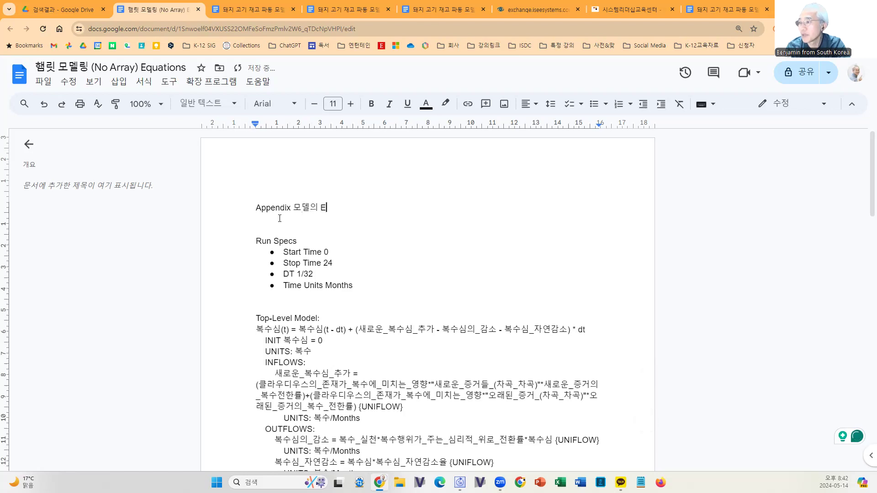
pyautogui.write('quations')
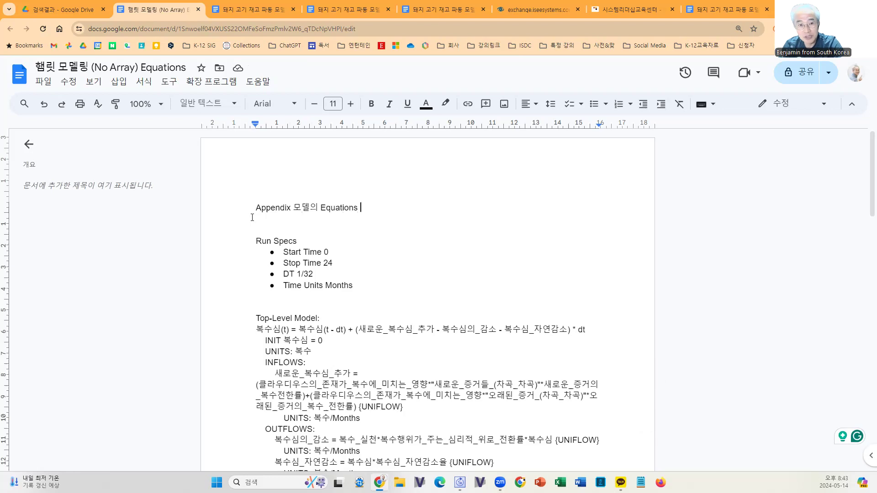
# Capture a screenshot of the whole stock-and-flow diagram in Stella and paste it between the Appendix title and Run Specs in the document.
pyautogui.hotkey('alt', 'Tab')
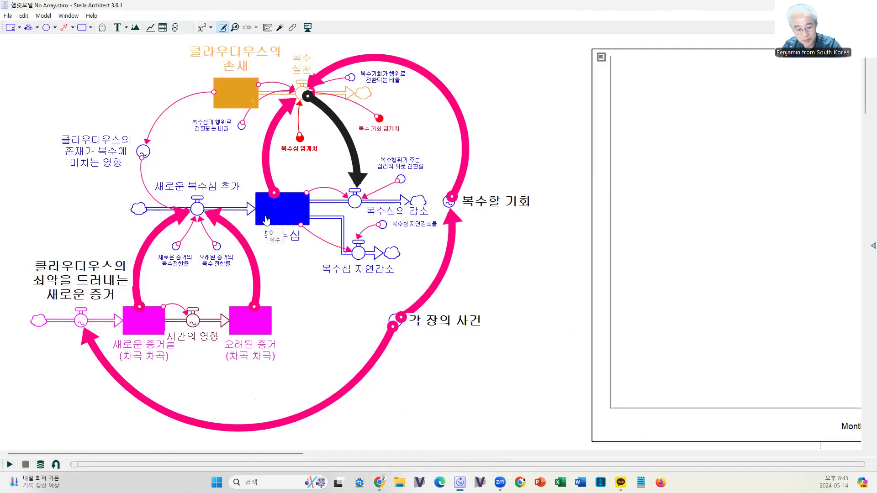
pyautogui.press('super+shift+s')
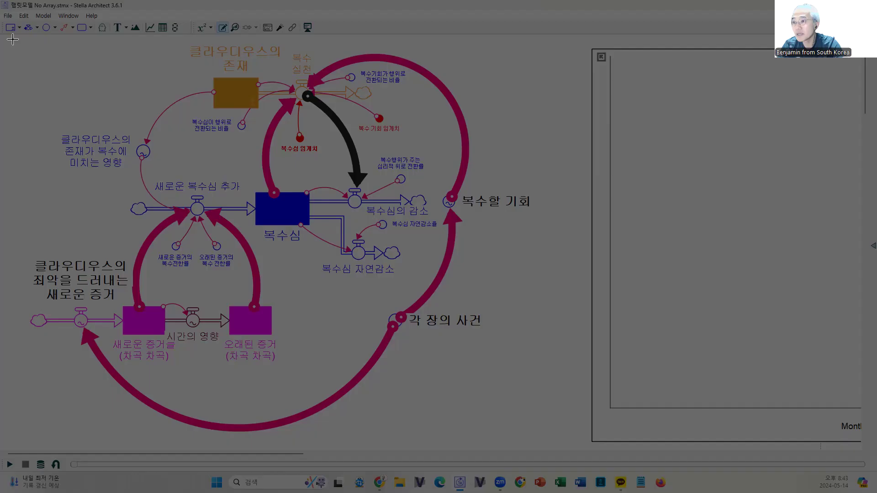
pyautogui.moveTo(5, 38); pyautogui.dragTo(535, 439)
pyautogui.hotkey('alt', 'Tab')
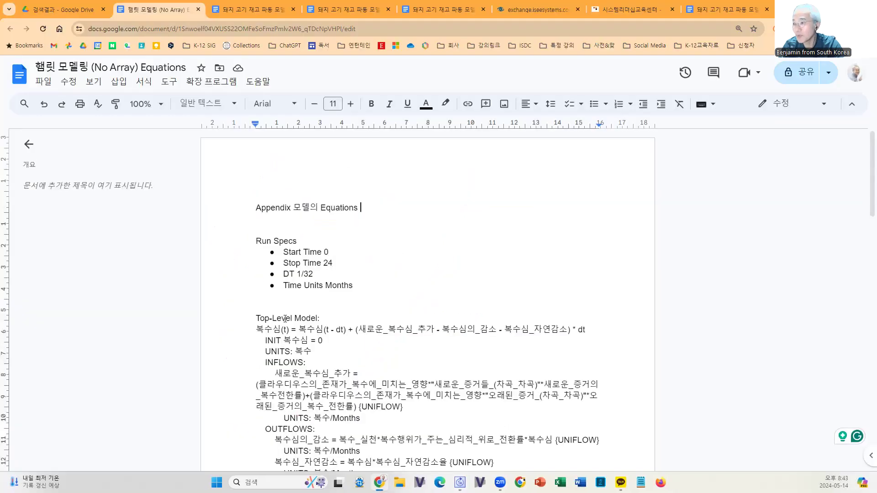
pyautogui.tripleClick(336, 208)
pyautogui.click(319, 229)
pyautogui.hotkey('ctrl', 'v')
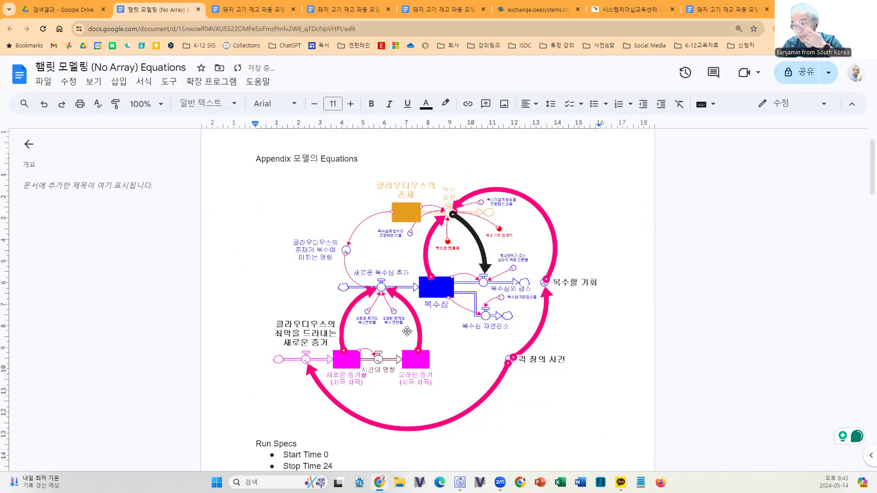
# Publish the 햄릿 모델링 (No Array) Equations document to the web as a link.
pyautogui.click(52, 85)
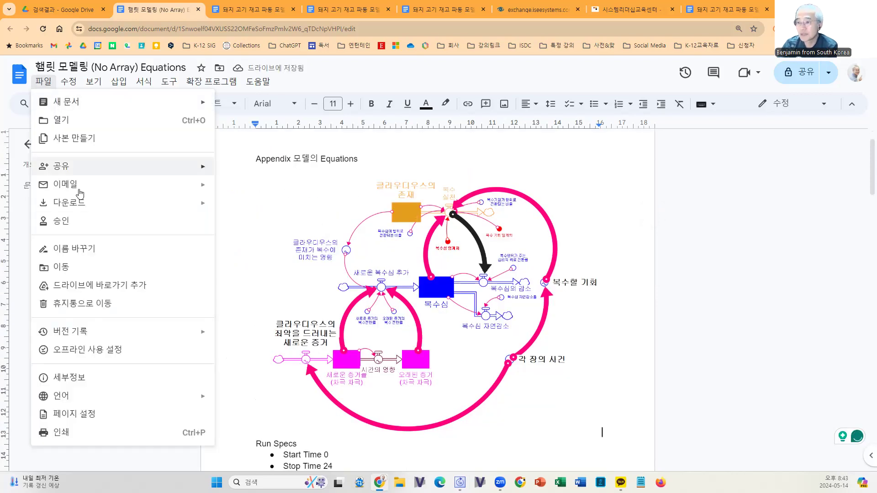
pyautogui.moveTo(85, 174)
pyautogui.click(254, 188)
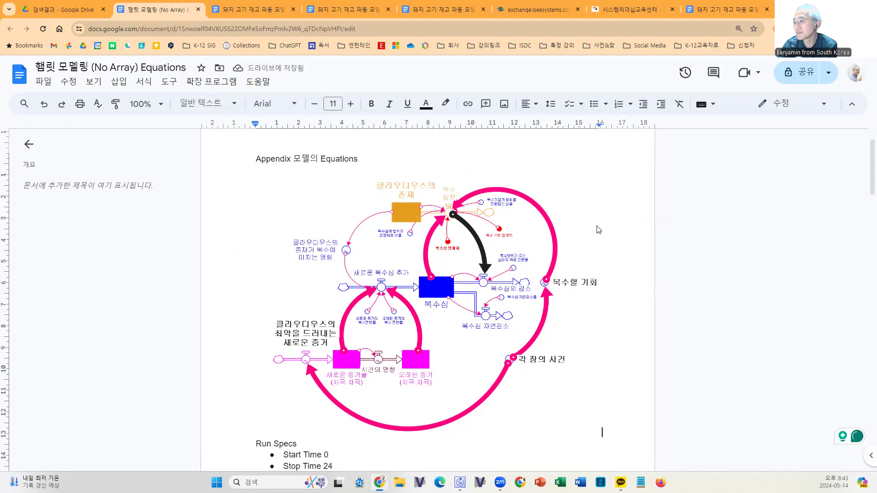
pyautogui.click(310, 302)
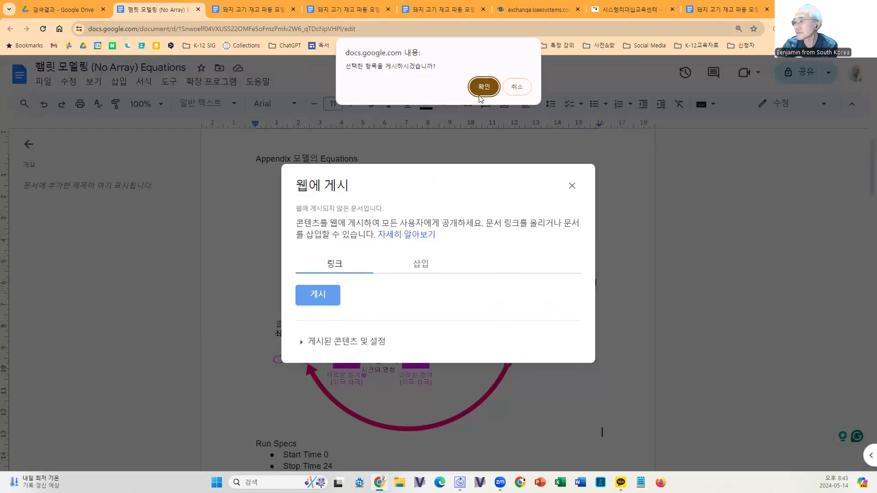
pyautogui.click(483, 84)
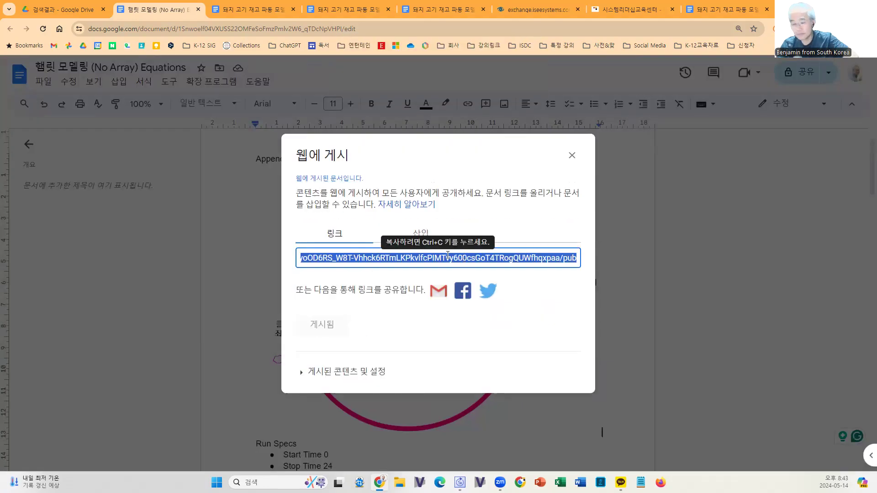
# Copy the published document's link and open it in the current browser tab.
pyautogui.hotkey('ctrl', 'c')
pyautogui.click(390, 29)
pyautogui.hotkey('ctrl', 'v')
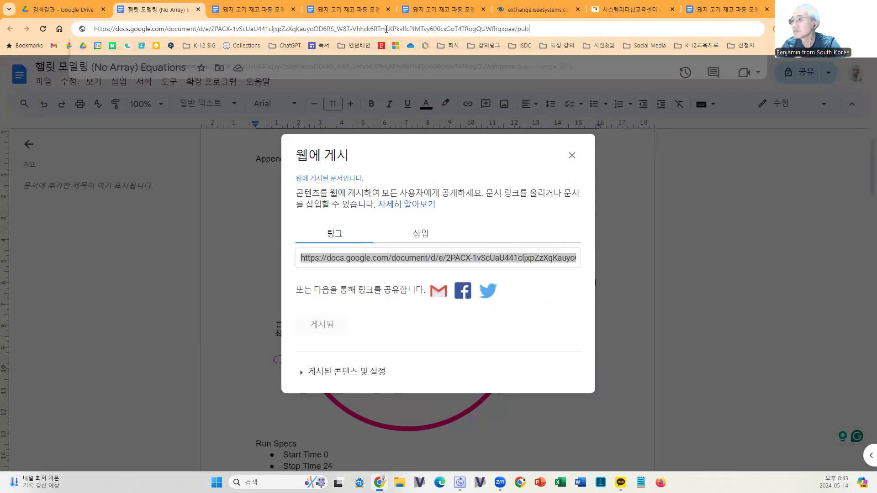
pyautogui.press('Return')
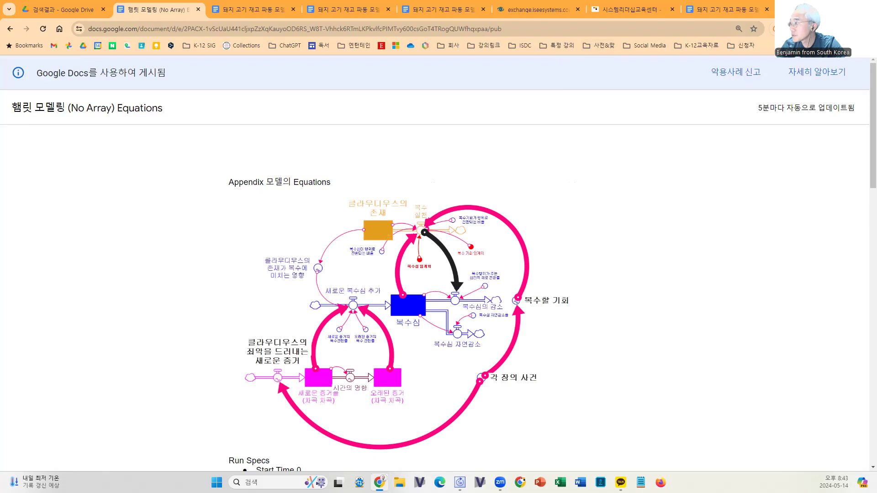
# Show a QR code for the published page's link and select the document title on the page.
pyautogui.click(794, 29)
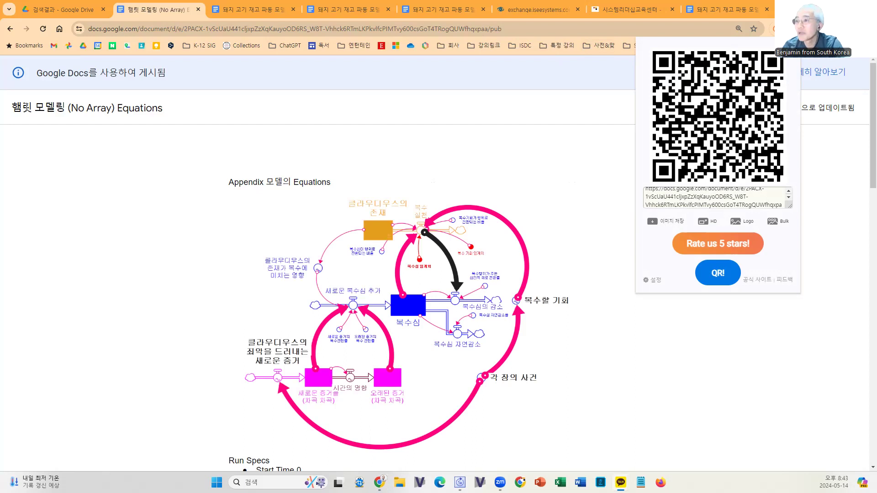
pyautogui.moveTo(10, 110); pyautogui.dragTo(202, 114)
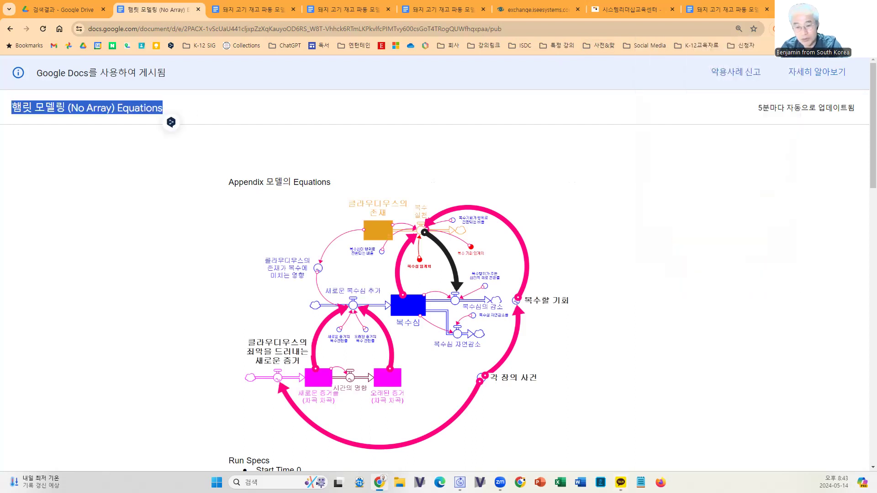
pyautogui.hotkey('alt', 'Tab')
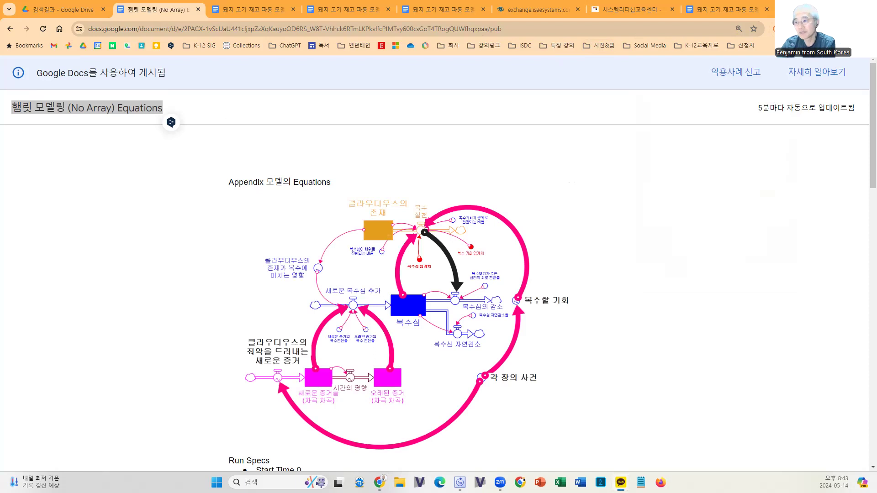
pyautogui.click(472, 156)
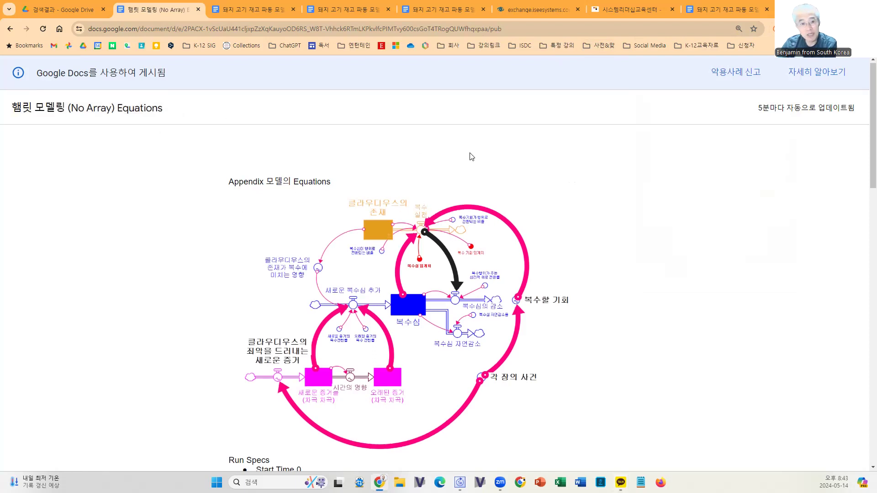
# Look through the published page's stock-and-flow diagram, Run Specs and Top-Level Model equations.
pyautogui.scroll(-3, 471, 157)
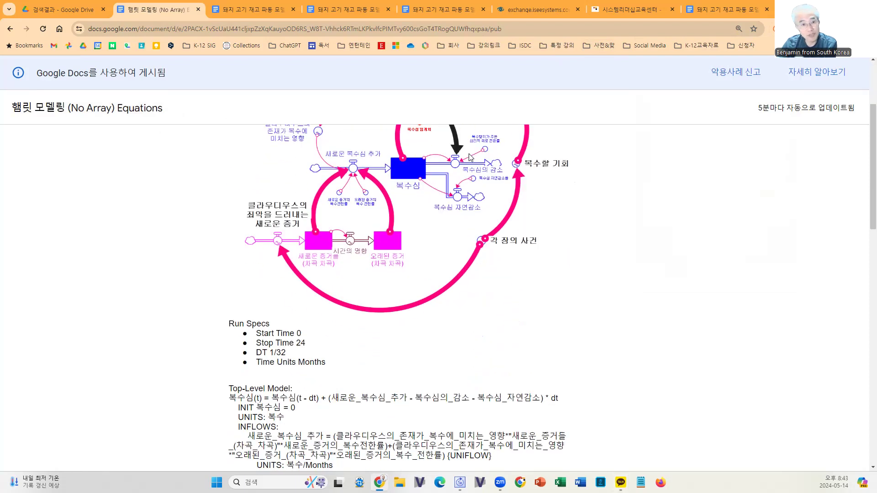
pyautogui.scroll(2, 471, 157)
pyautogui.scroll(1, 471, 157)
pyautogui.scroll(-4, 471, 158)
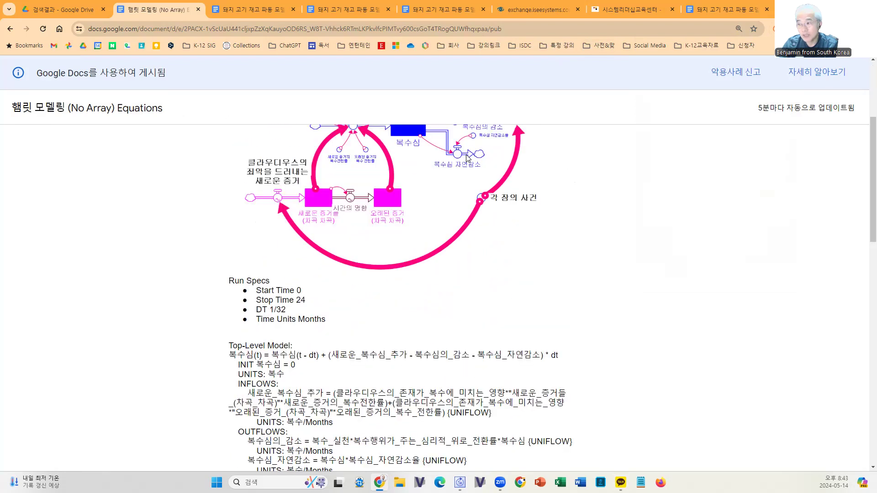
pyautogui.scroll(3, 470, 158)
pyautogui.scroll(1, 457, 171)
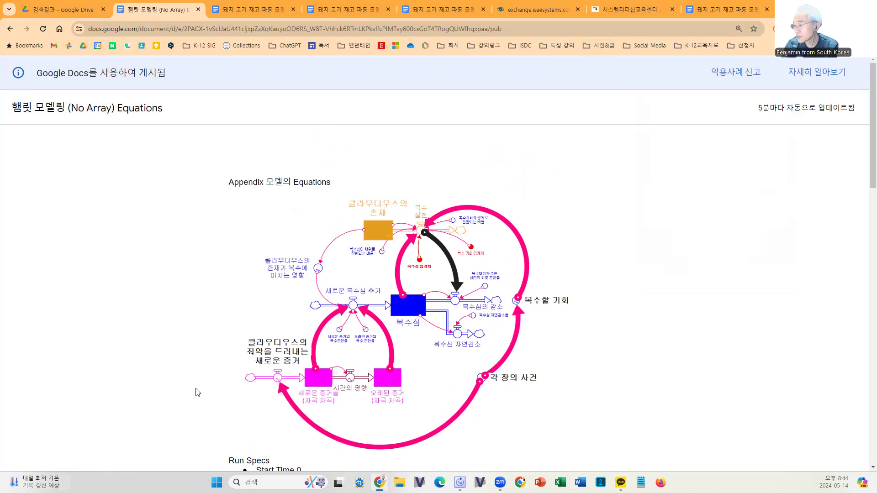
# Switch to the 햄릿모델 No Array model in Stella and widen the source-reference text box below the diagram so the citation fits on one line.
pyautogui.moveTo(460, 482)
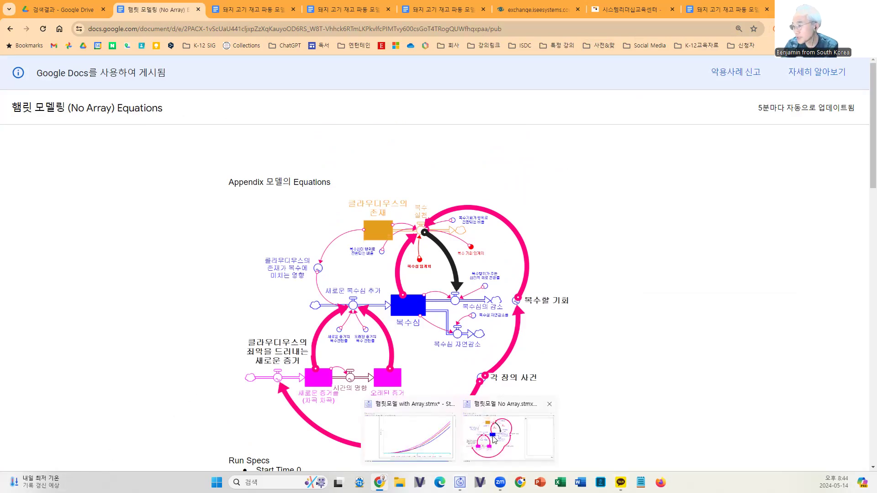
pyautogui.click(494, 440)
pyautogui.scroll(-4, 312, 313)
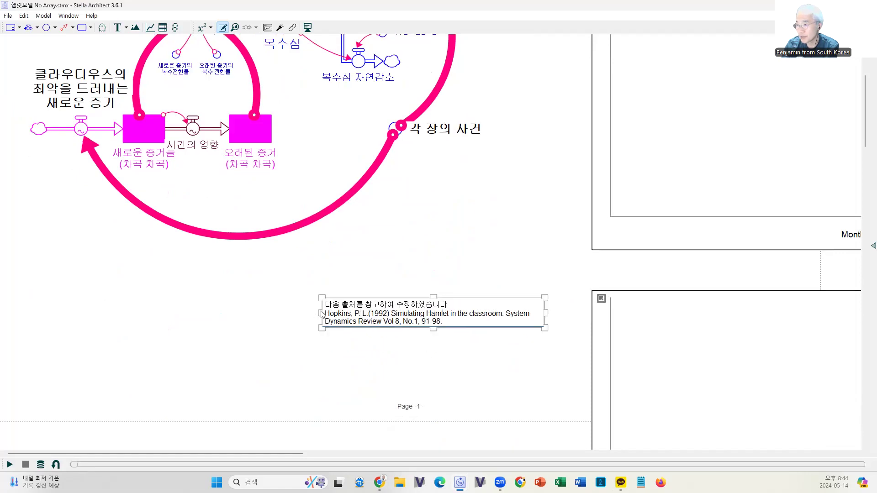
pyautogui.moveTo(322, 313); pyautogui.dragTo(159, 313)
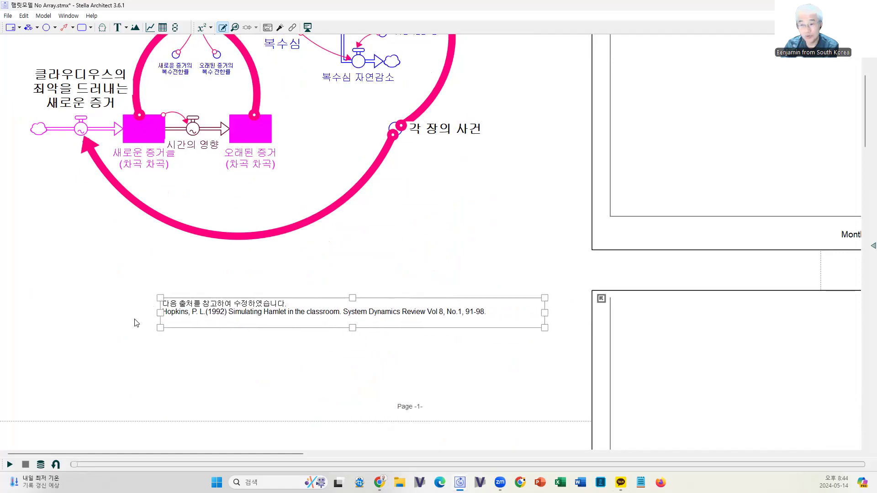
pyautogui.click(178, 364)
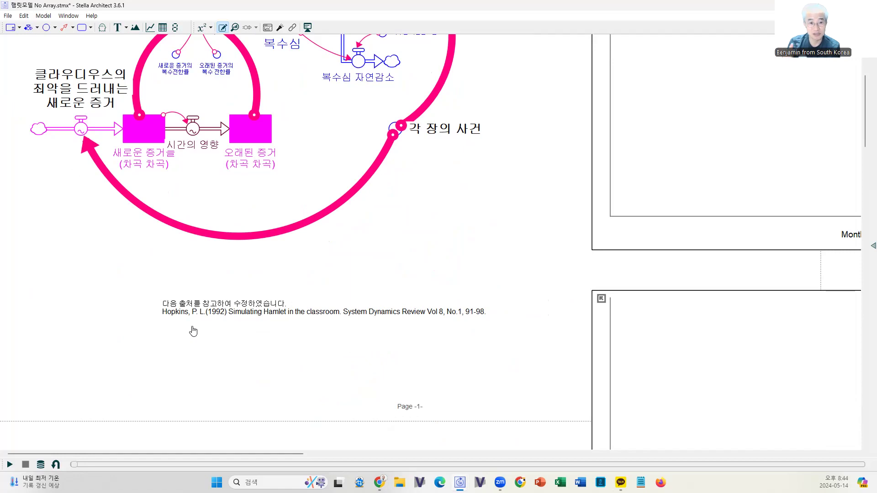
pyautogui.scroll(4, 201, 313)
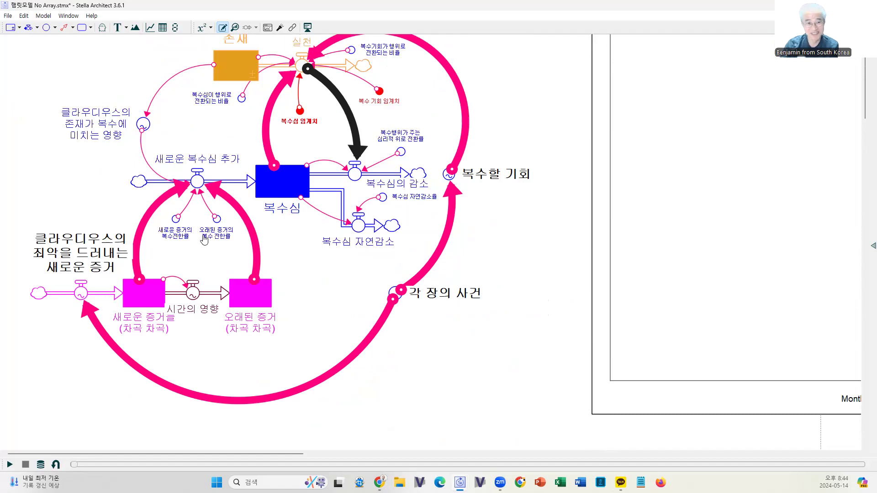
pyautogui.scroll(-1, 204, 239)
pyautogui.scroll(2, 204, 240)
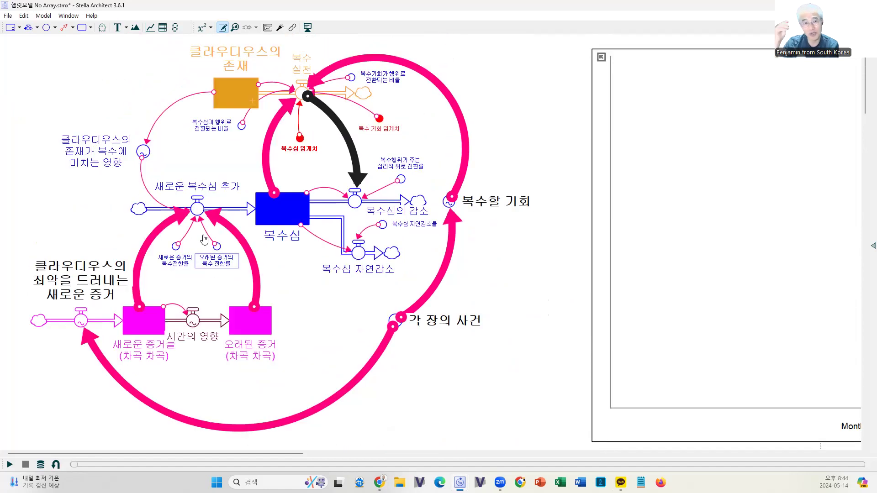